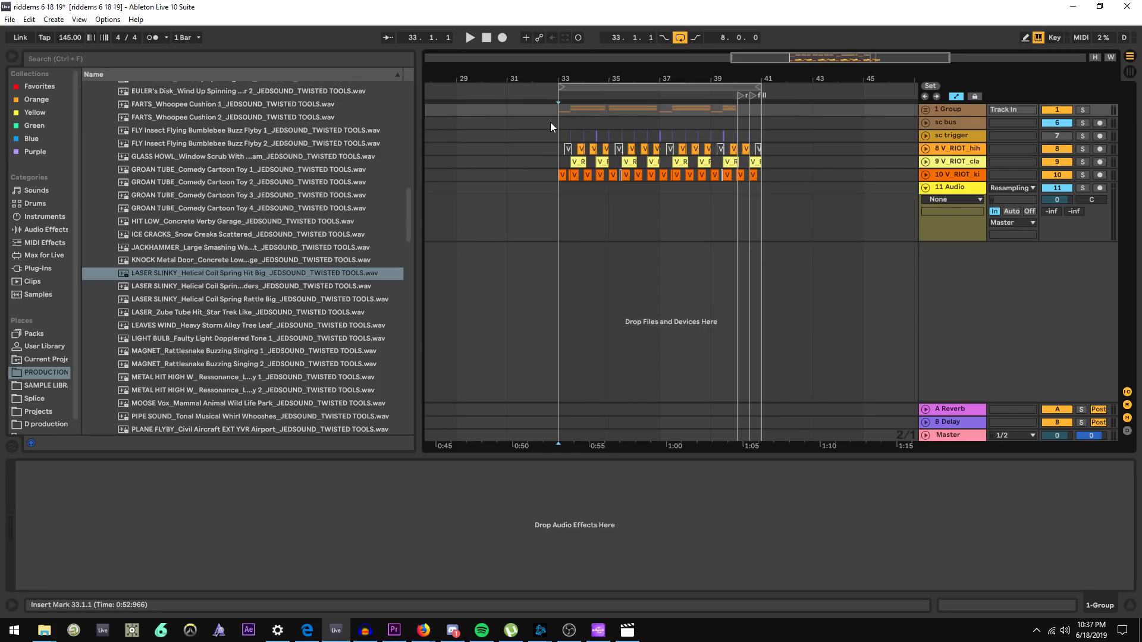
# Select the sc bus track and briefly play and stop the arrangement
pyautogui.click(551, 122)
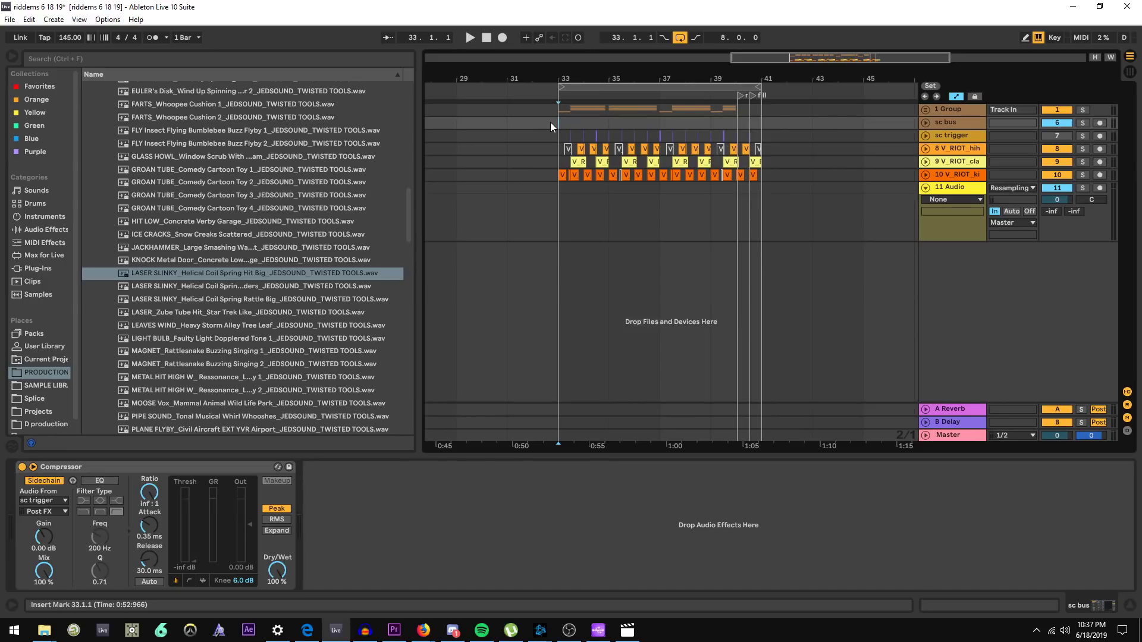
pyautogui.press('space')
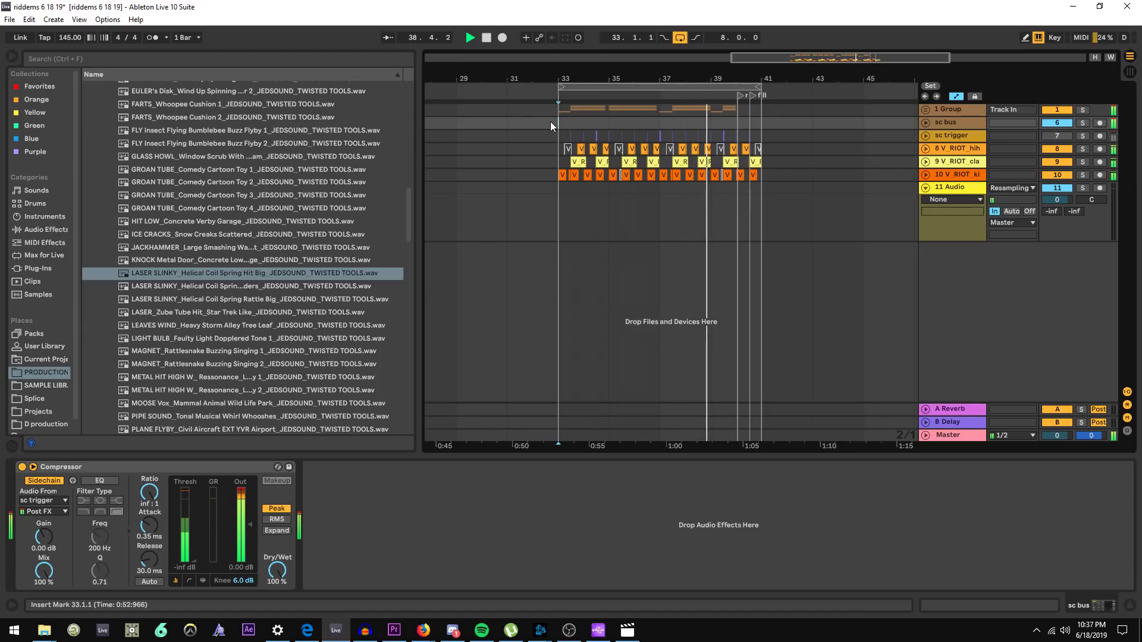
pyautogui.press('space')
# Start a new Live Set, saving changes to the current riddems 6 18 19 project
pyautogui.click(10, 20)
pyautogui.click(37, 48)
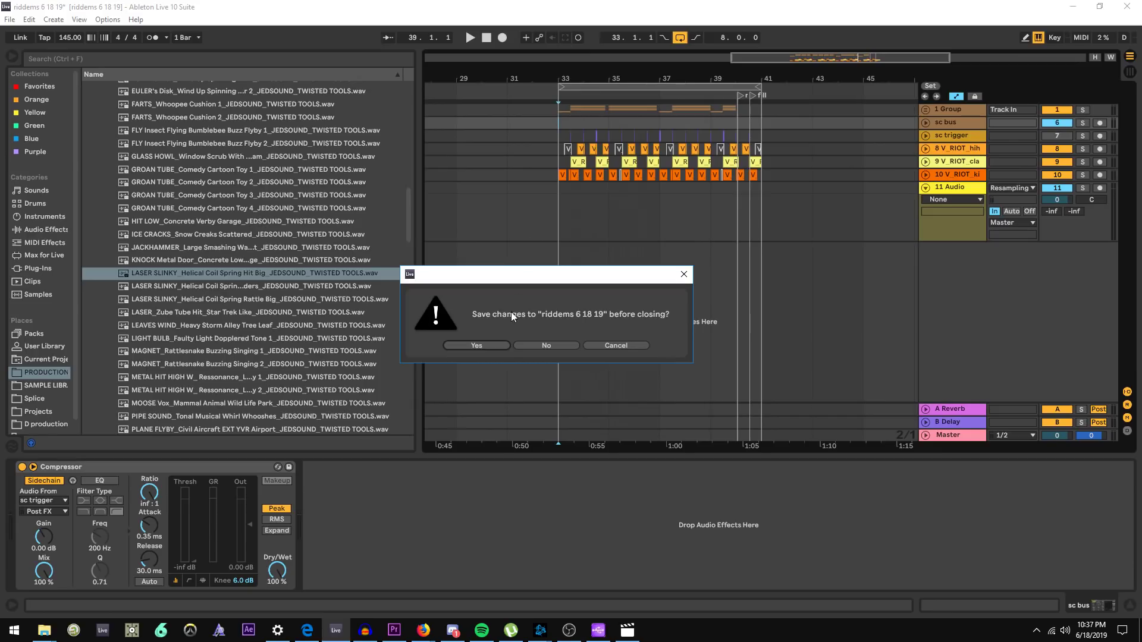
pyautogui.click(481, 345)
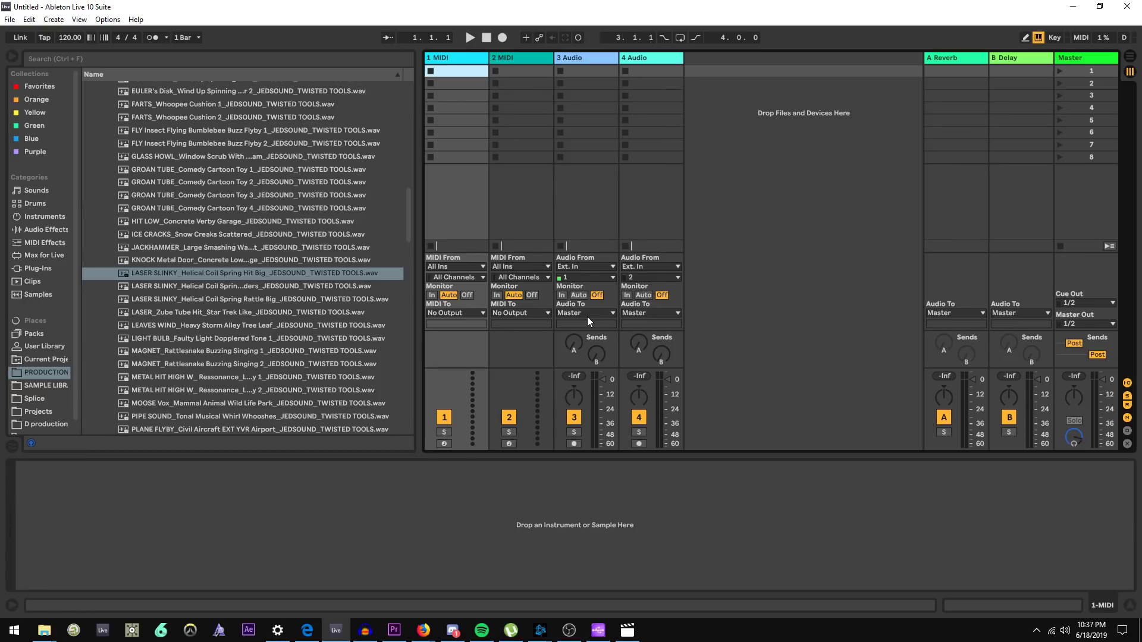
# Delete the 3 Audio and 4 Audio tracks from the new set
pyautogui.hotkey('alt', 'Tab')
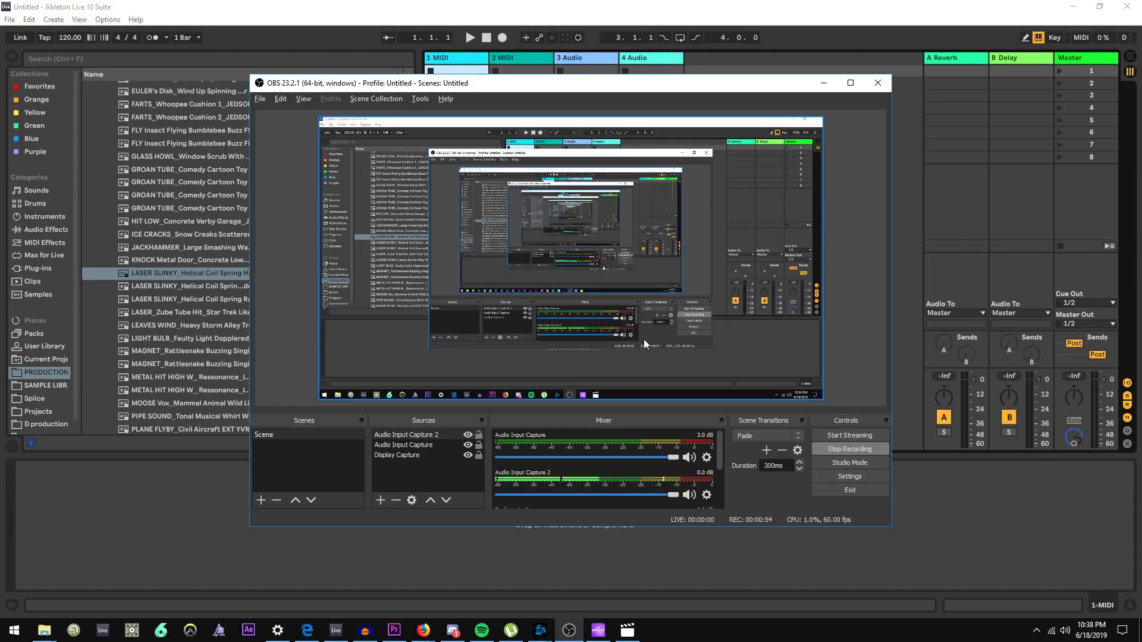
pyautogui.click(665, 5)
pyautogui.click(602, 57)
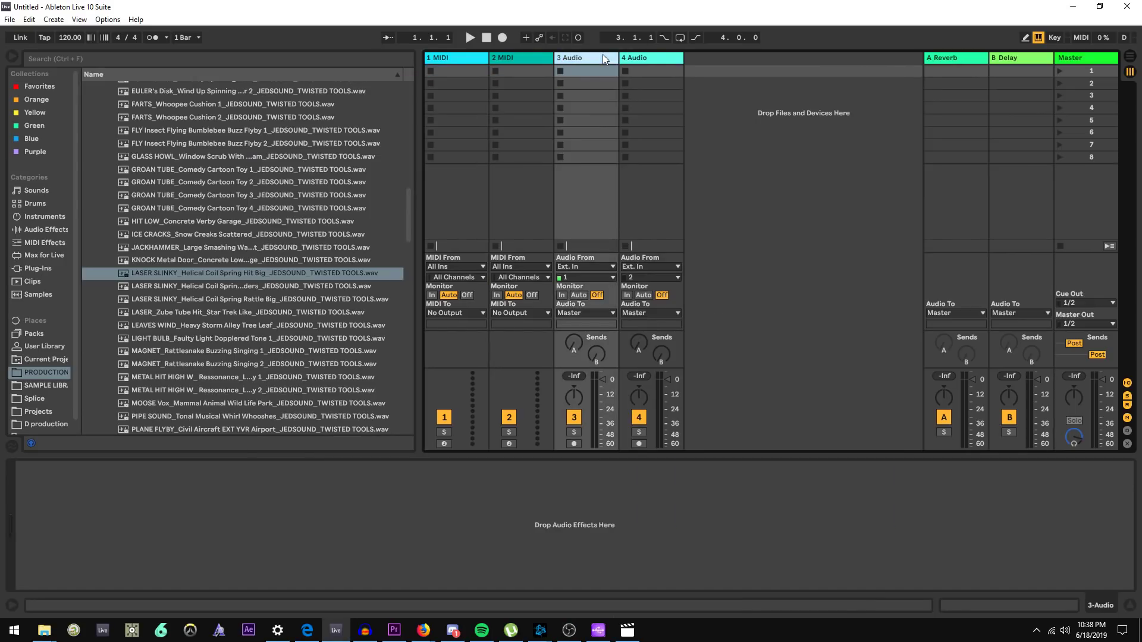
pyautogui.keyDown('shift'); pyautogui.click(661, 57); pyautogui.keyUp('shift')
pyautogui.press('Delete')
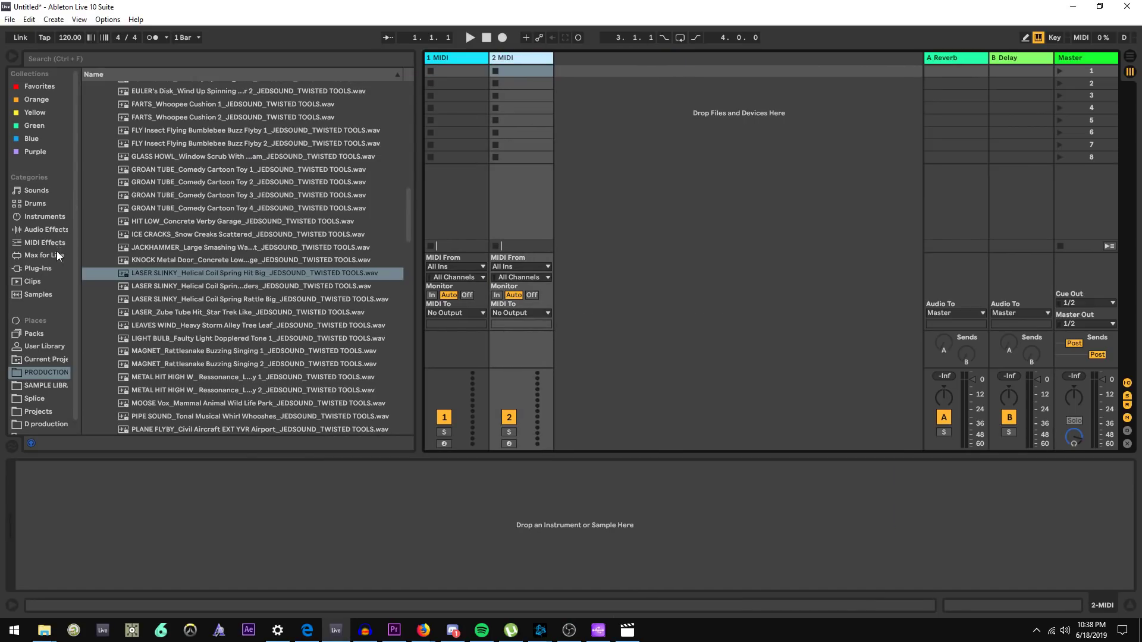
# Load the Serum_x64 plug-in onto the first MIDI track from the Plug-ins browser
pyautogui.click(38, 268)
pyautogui.moveTo(144, 223); pyautogui.dragTo(463, 59)
# Add the OTT_x64 plug-in after Serum on the same track and close its window
pyautogui.scroll(-1, 219, 333)
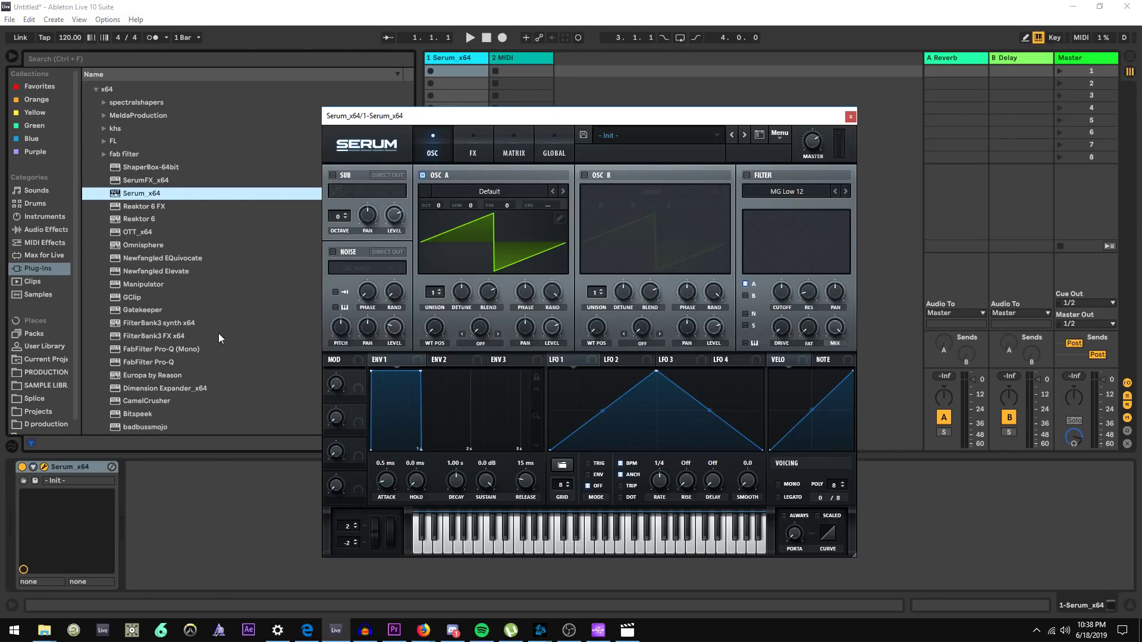
pyautogui.scroll(2, 199, 320)
pyautogui.doubleClick(140, 274)
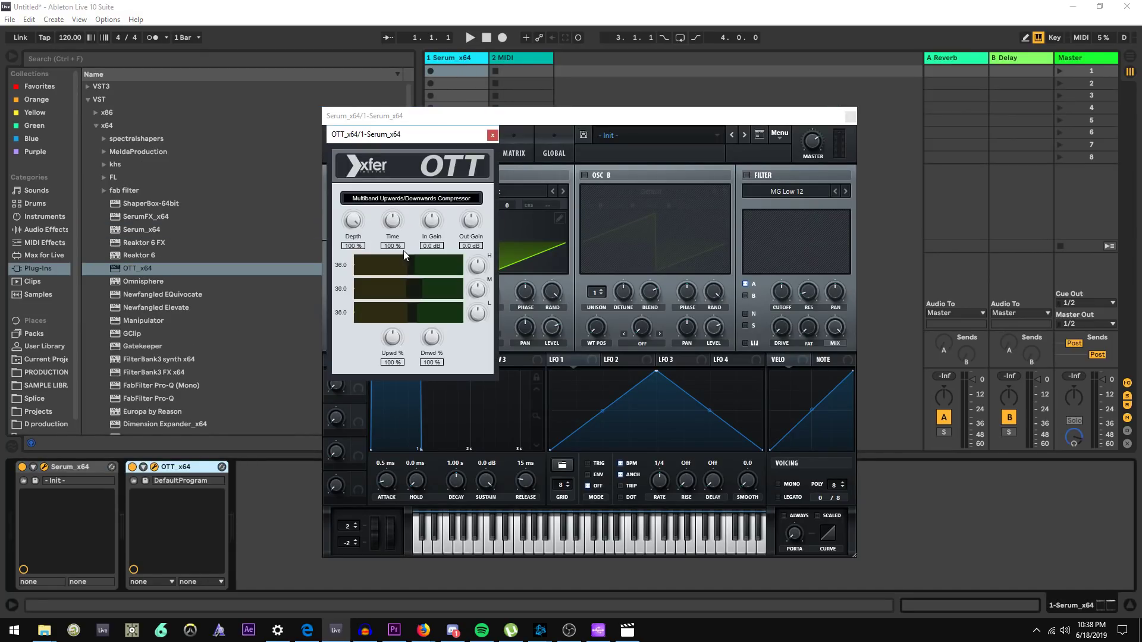
pyautogui.click(491, 134)
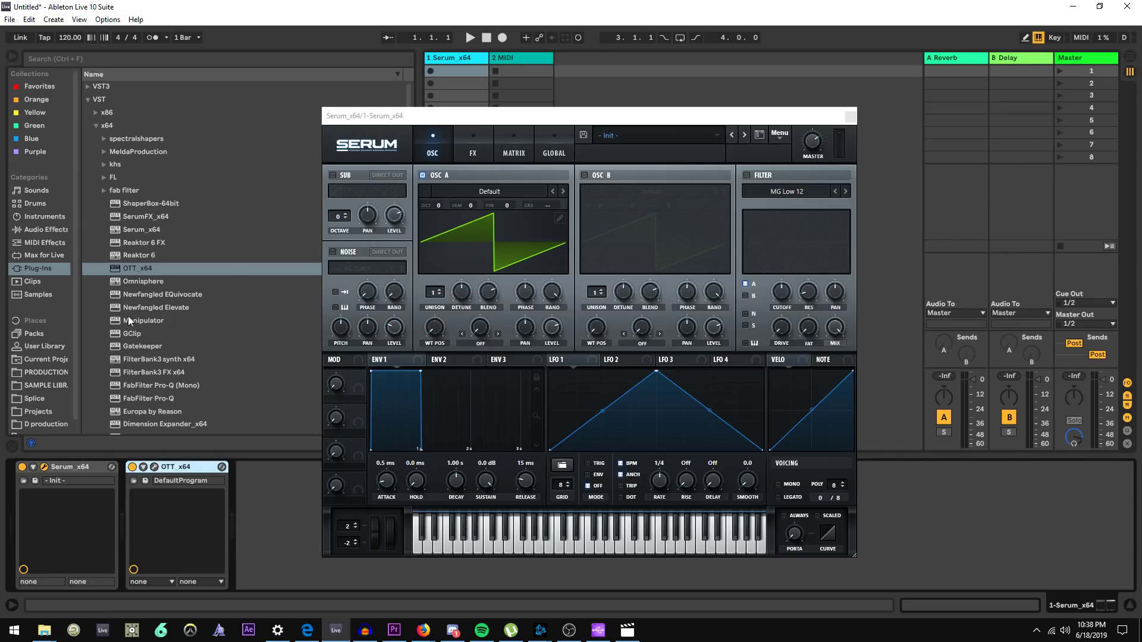
# Open the PRODUCTION folder and inspect Serum's oscillator and FX pages
pyautogui.click(51, 372)
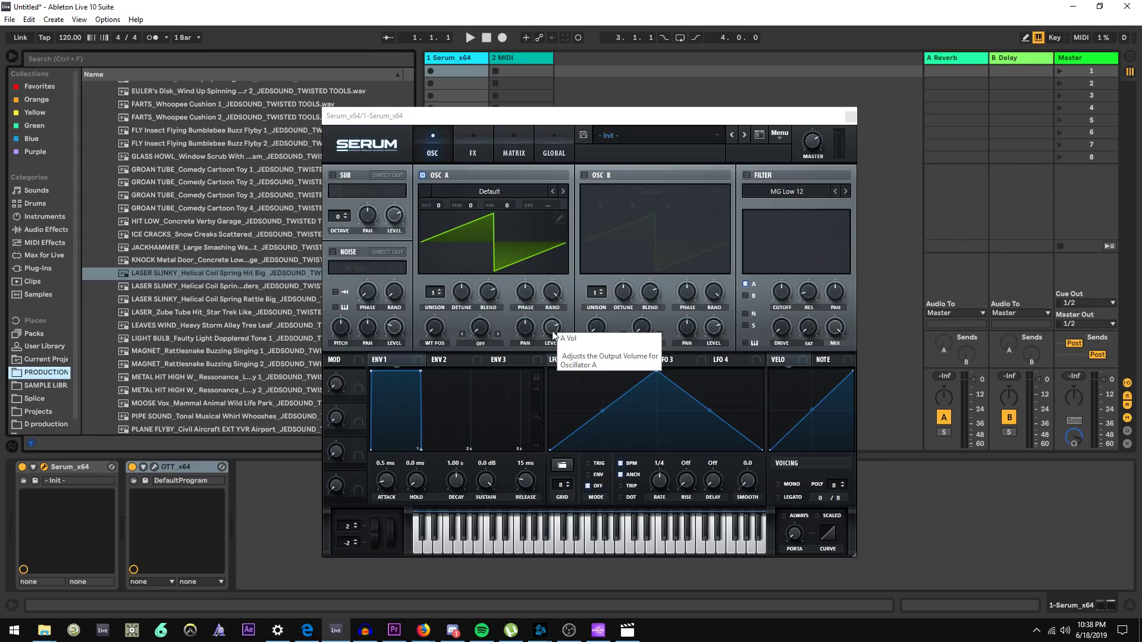
pyautogui.click(443, 175)
pyautogui.click(436, 174)
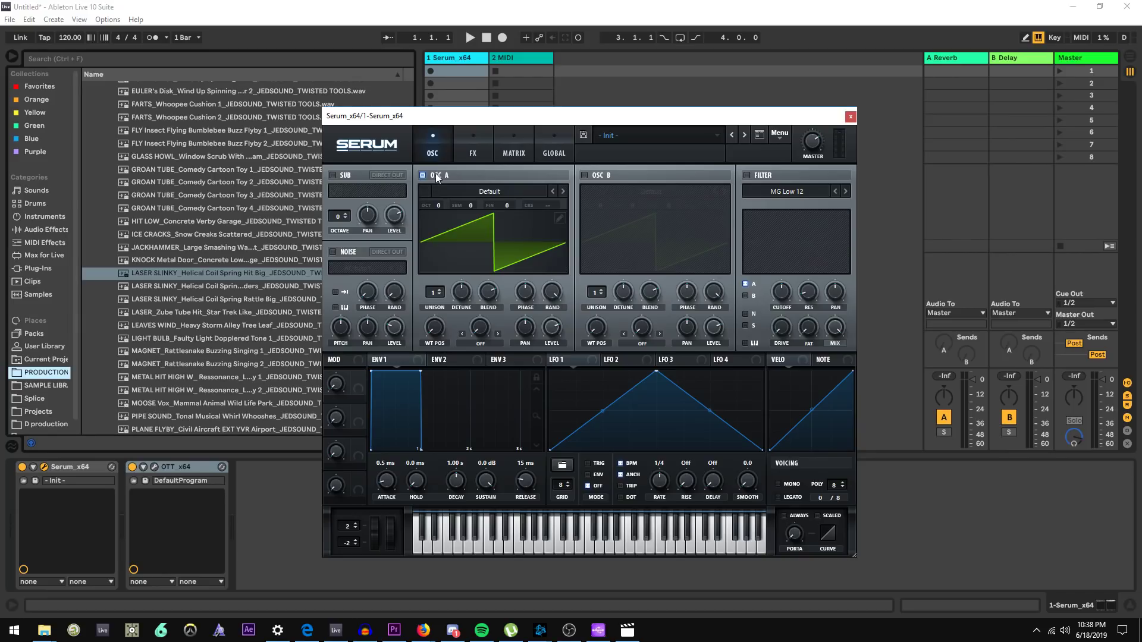
pyautogui.click(473, 144)
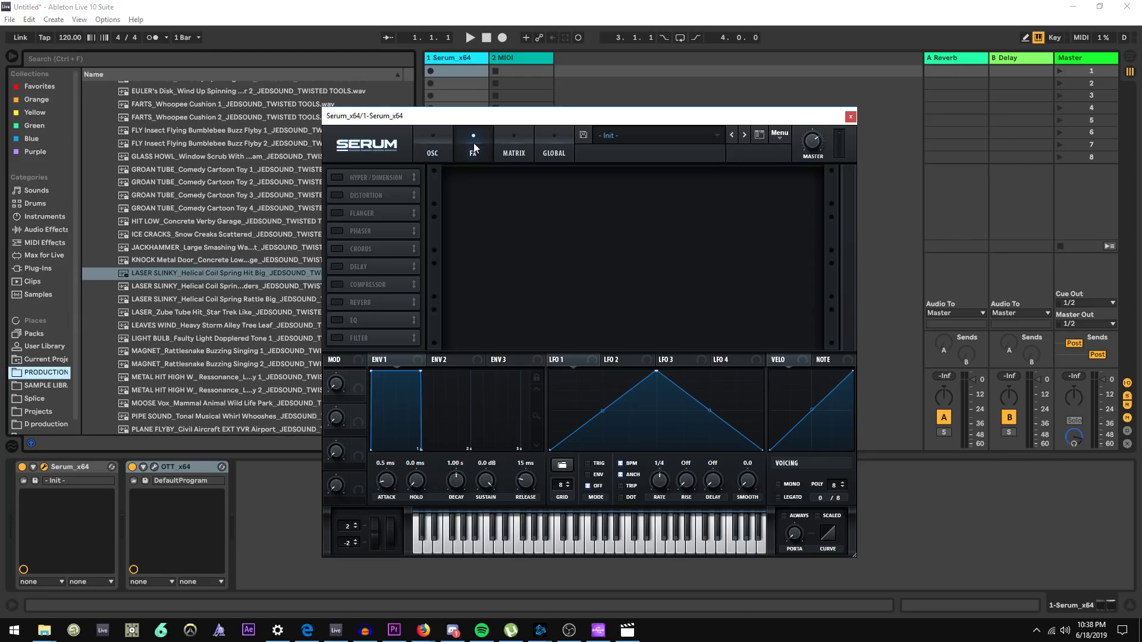
pyautogui.click(426, 152)
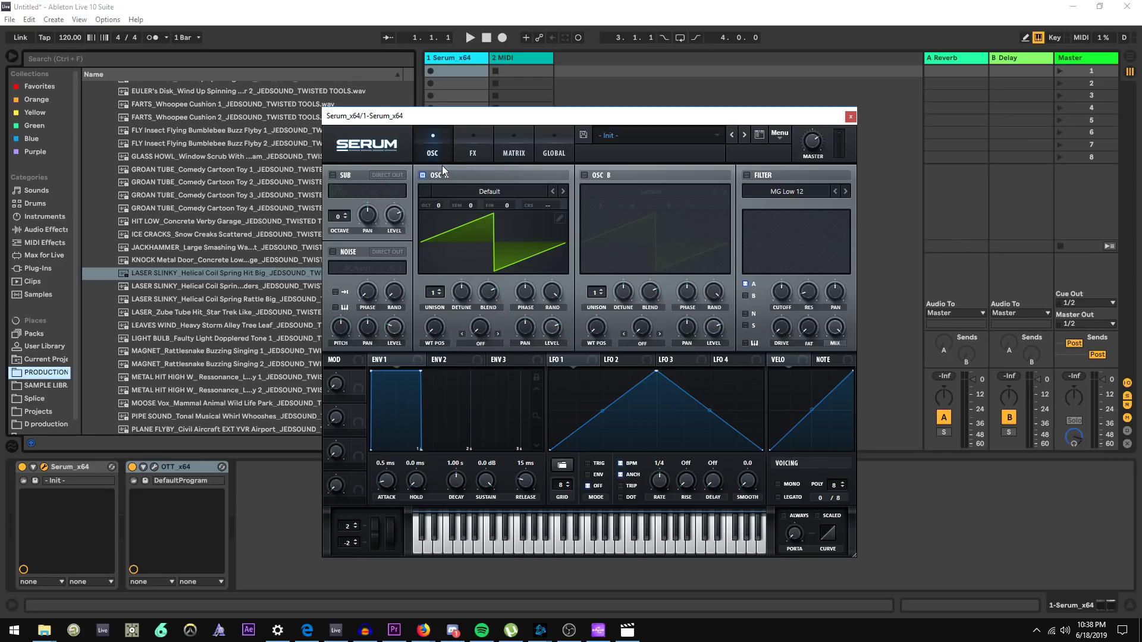
# Play a test note on Serum with the computer keyboard
pyautogui.press('a')
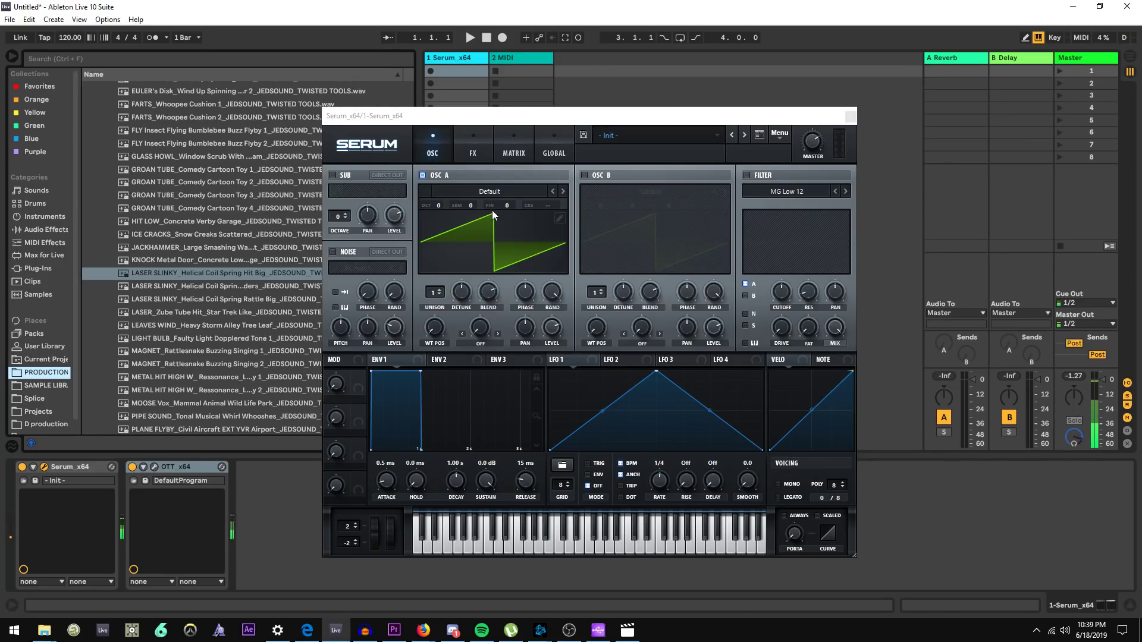
pyautogui.hotkey('alt', 'Tab')
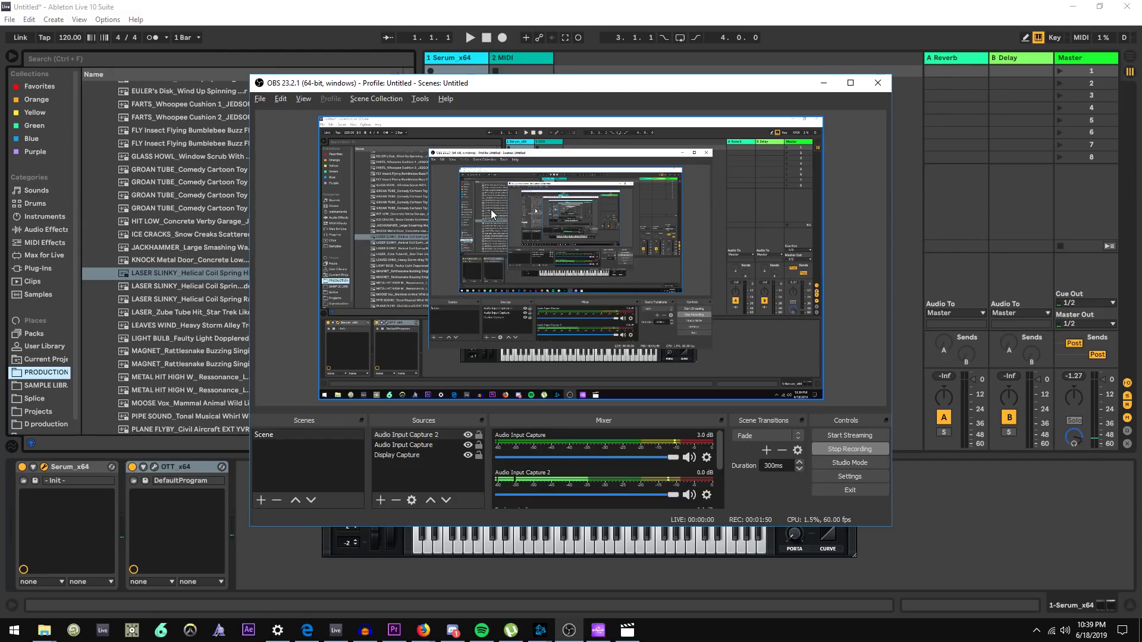
pyautogui.hotkey('alt', 'Tab')
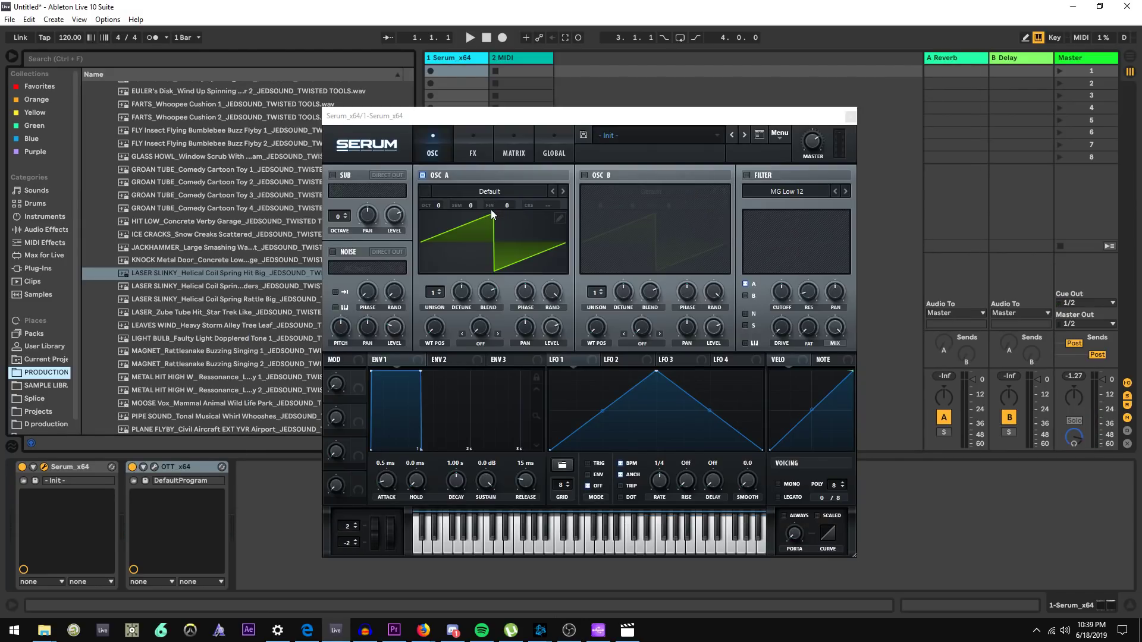
pyautogui.press('a')
# Raise oscillator A's level and load the Analog MB Triangle (Metal) wavetable into oscillator A
pyautogui.moveTo(558, 327); pyautogui.dragTo(559, 308)
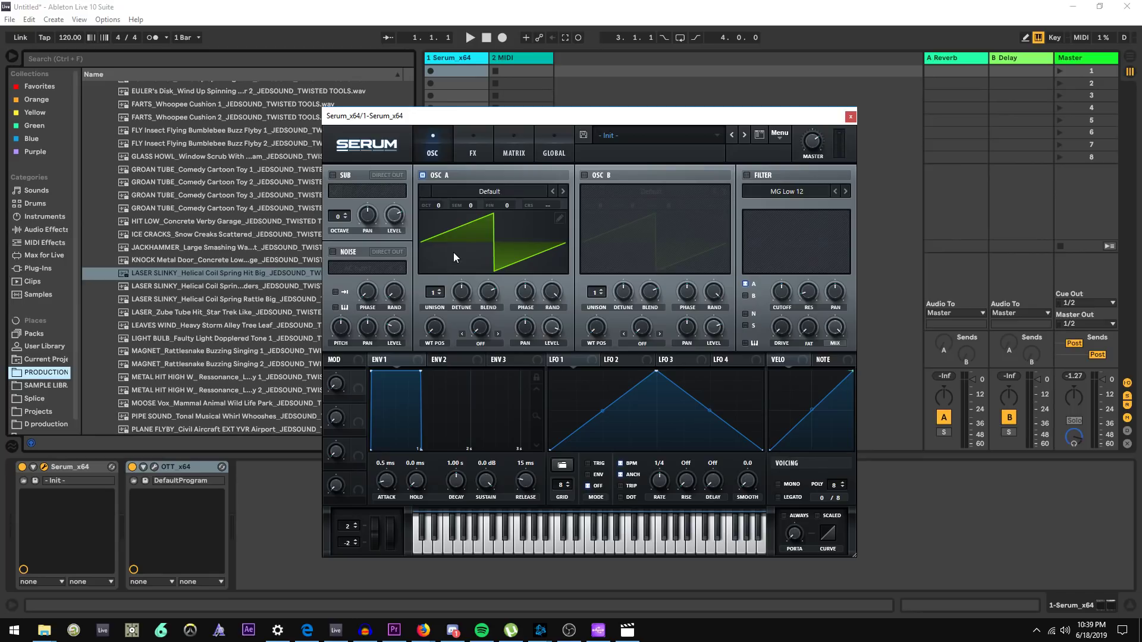
pyautogui.click(484, 191)
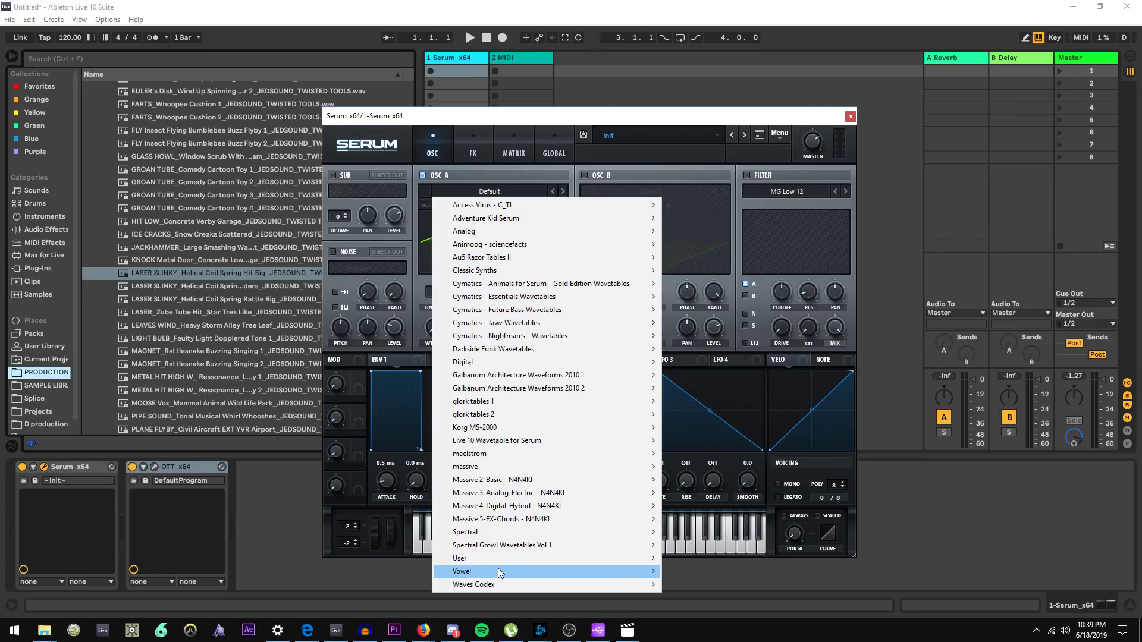
pyautogui.moveTo(595, 231)
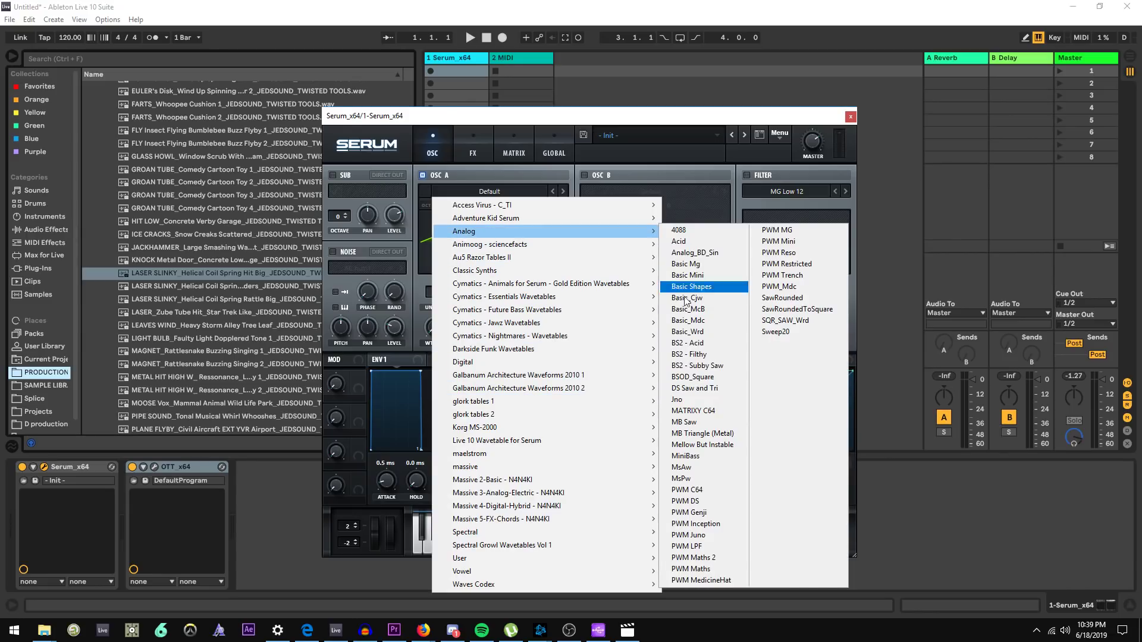
pyautogui.click(705, 434)
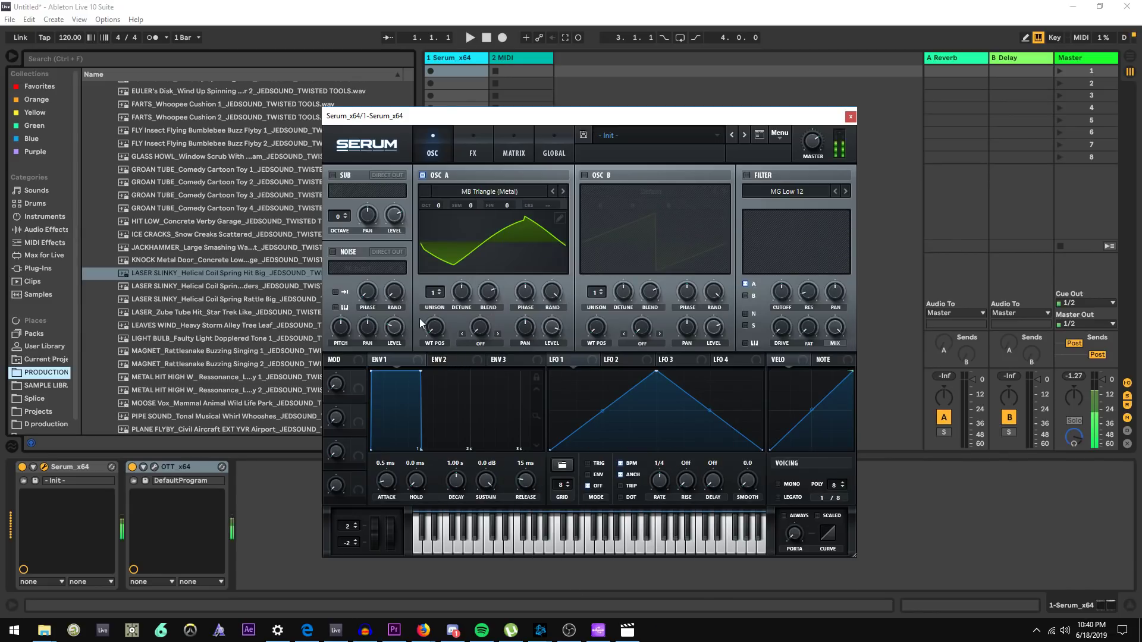
# Reset Serum to its initial preset with Init Preset
pyautogui.click(503, 239)
pyautogui.click(784, 136)
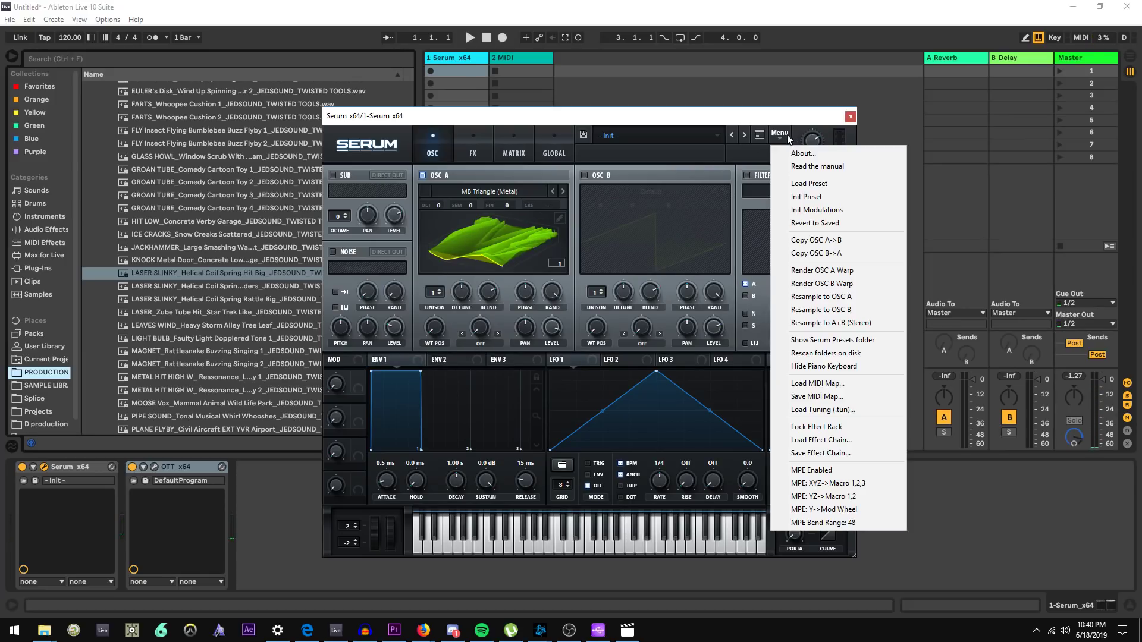
pyautogui.click(833, 195)
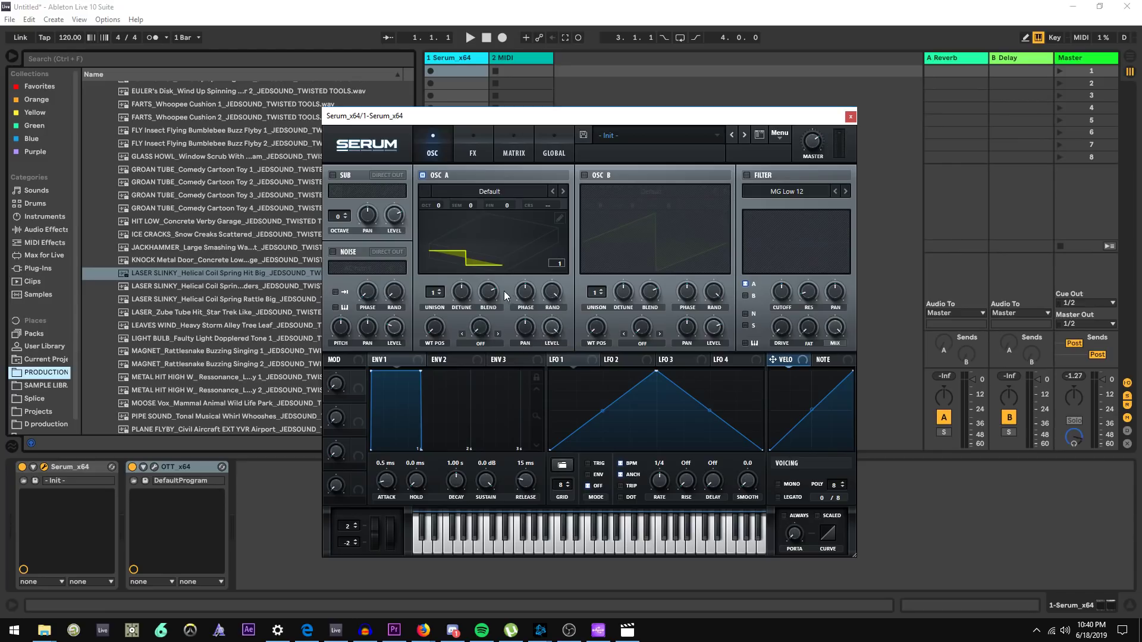
# Preview sound-effect samples such as LASER SLINKY and MAGNET Rattlesnake in the PRODUCTION folder
pyautogui.scroll(-3, 283, 261)
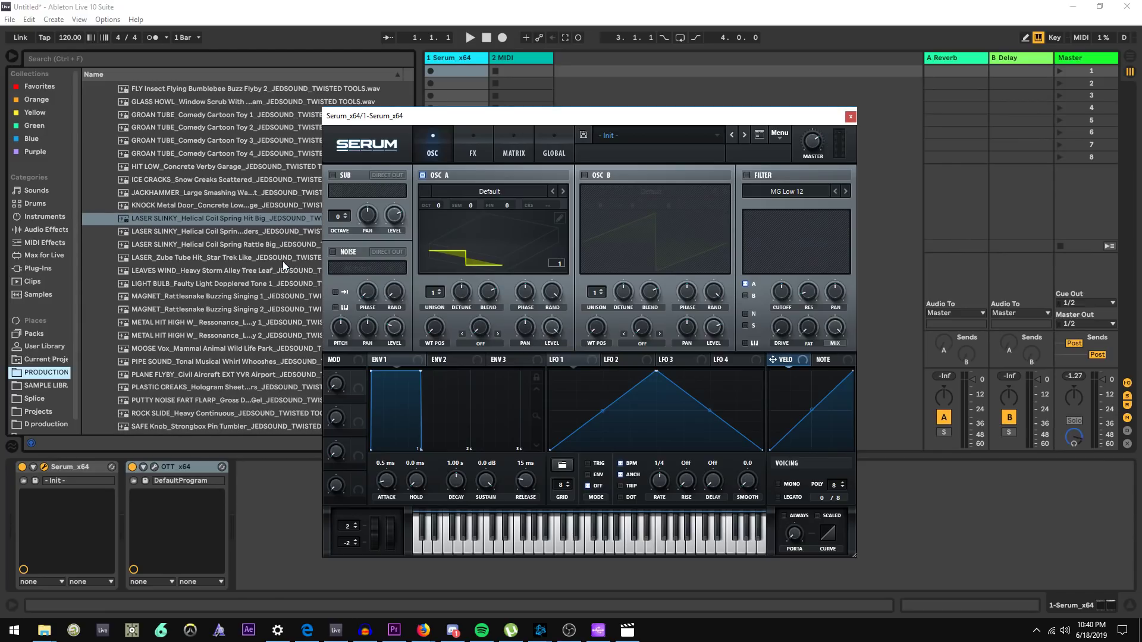
pyautogui.scroll(1, 275, 264)
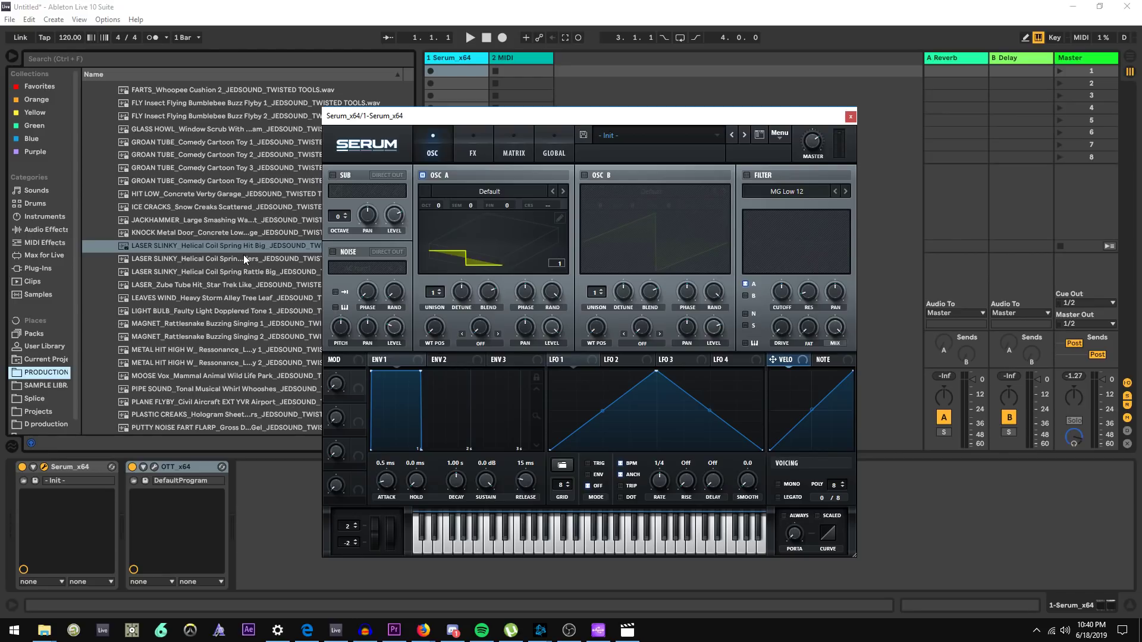
pyautogui.click(230, 244)
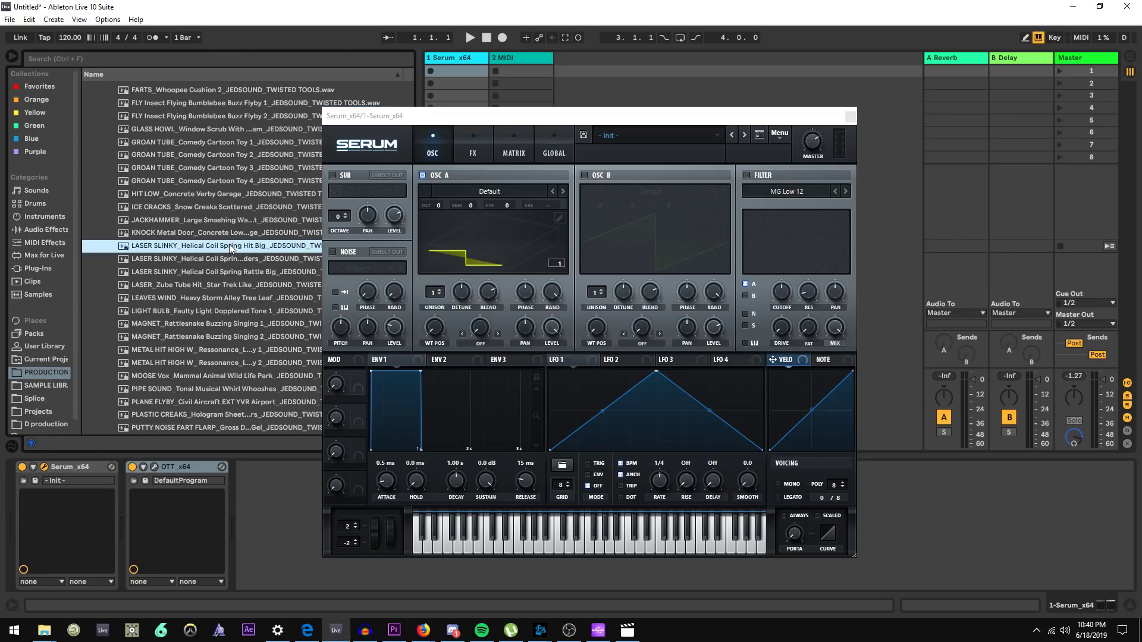
pyautogui.click(222, 260)
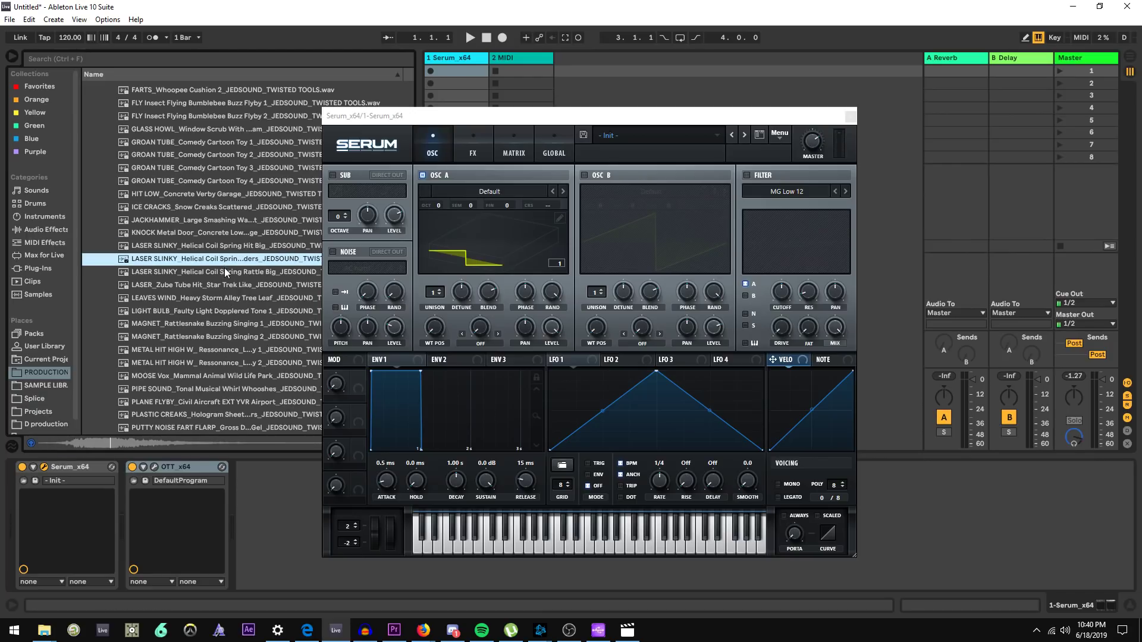
pyautogui.click(227, 298)
pyautogui.click(233, 325)
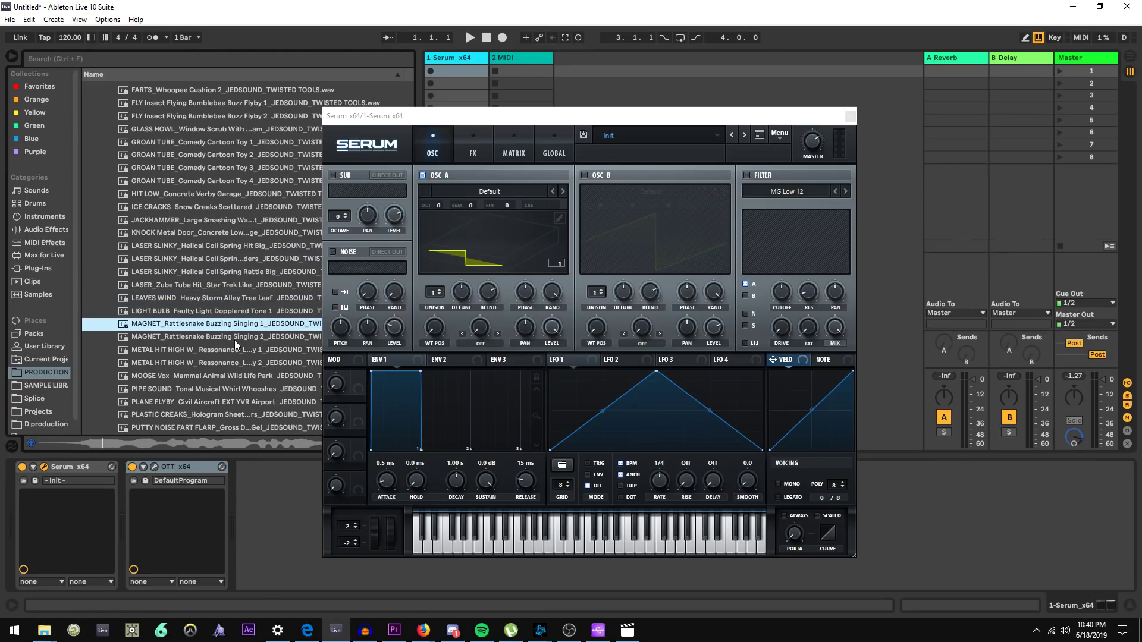
pyautogui.click(234, 337)
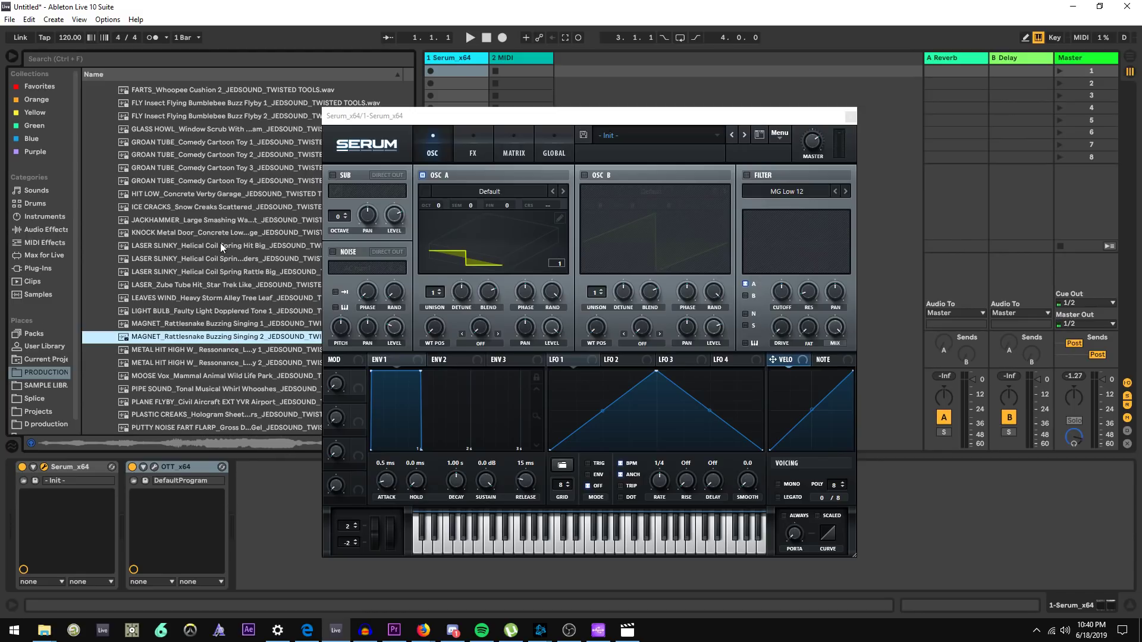
pyautogui.scroll(7, 232, 262)
pyautogui.scroll(6, 231, 271)
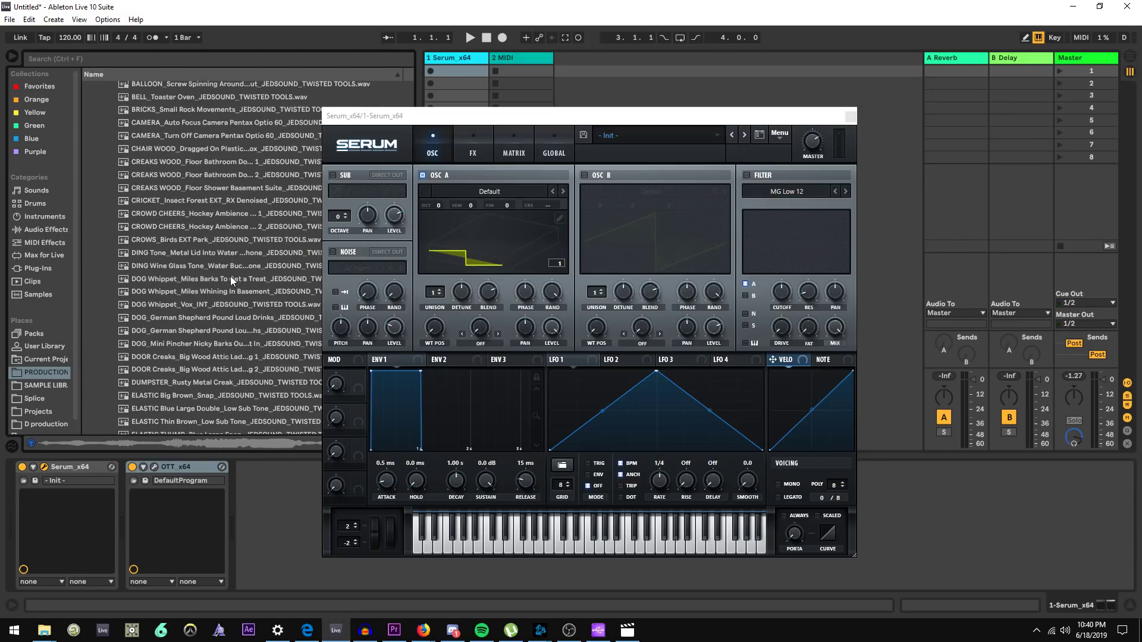
pyautogui.scroll(-9, 165, 239)
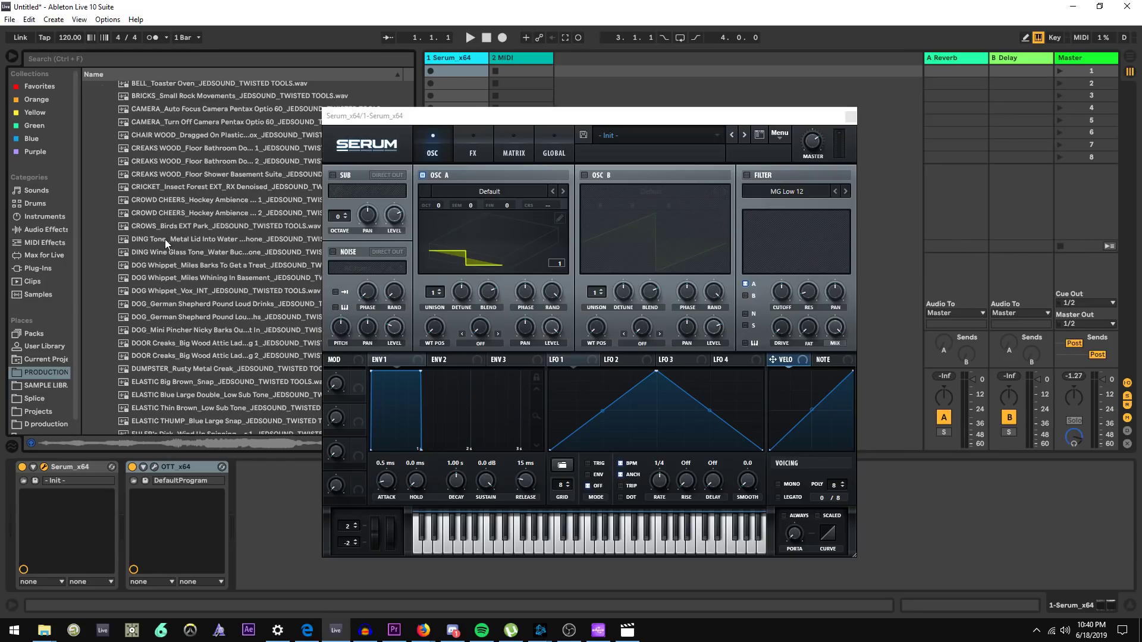
pyautogui.scroll(-3, 165, 255)
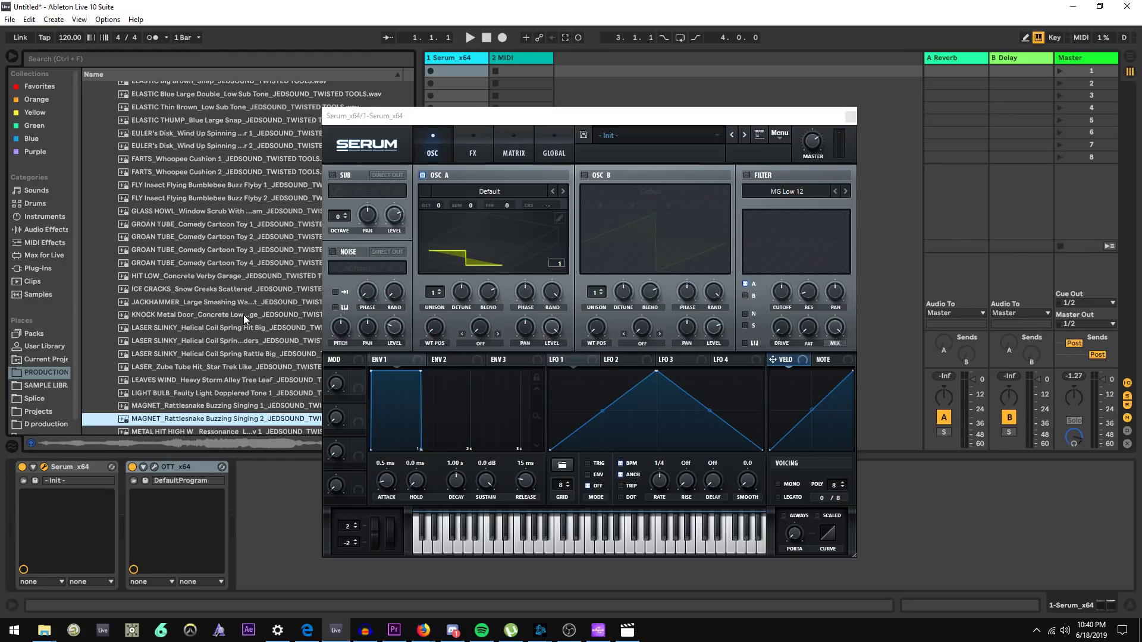
pyautogui.click(230, 329)
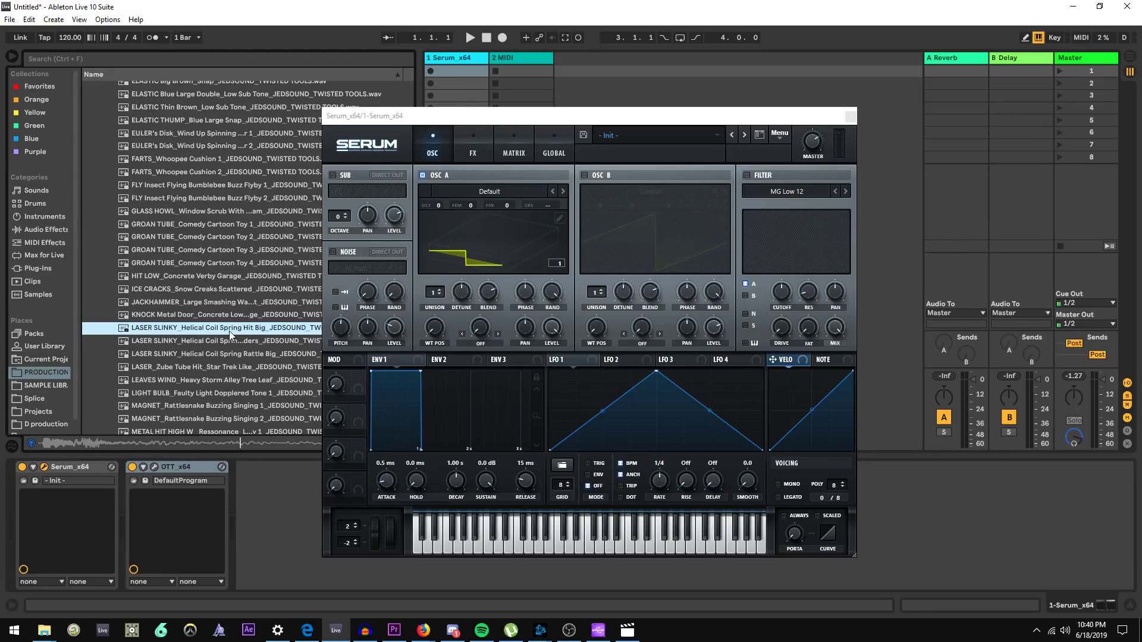
pyautogui.scroll(-1, 229, 335)
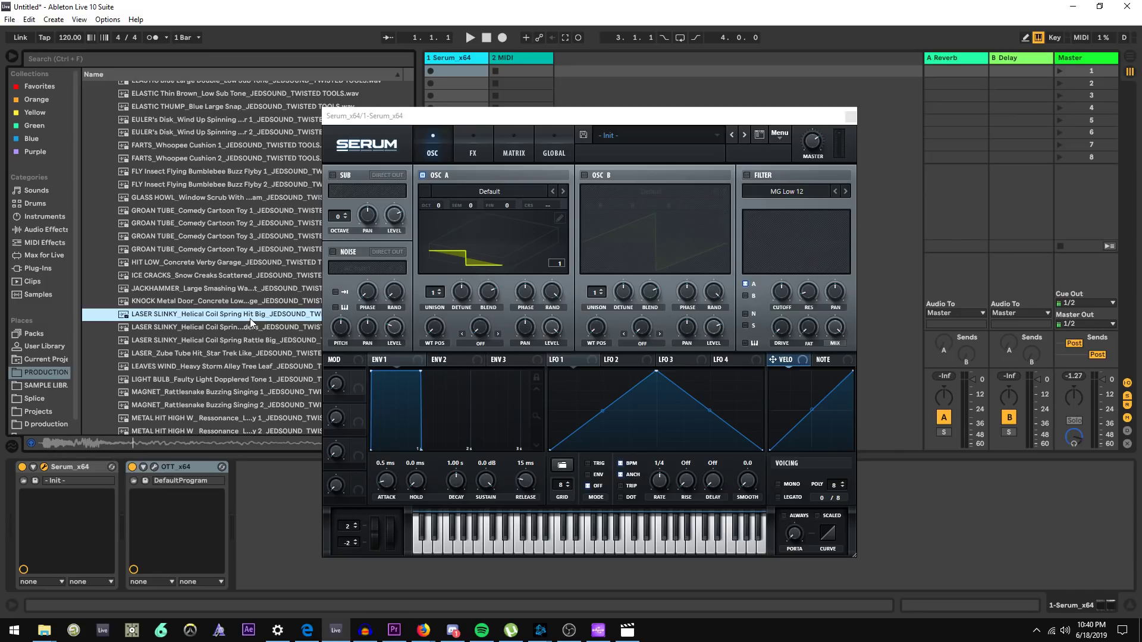
pyautogui.hotkey('alt', 'Tab')
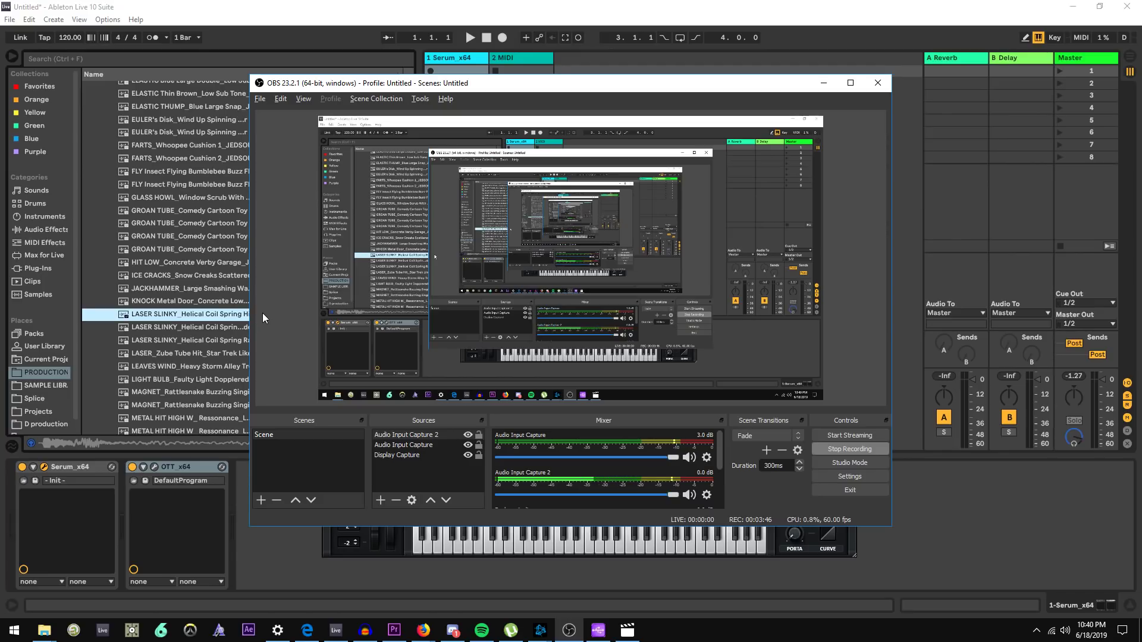
pyautogui.hotkey('alt', 'Tab')
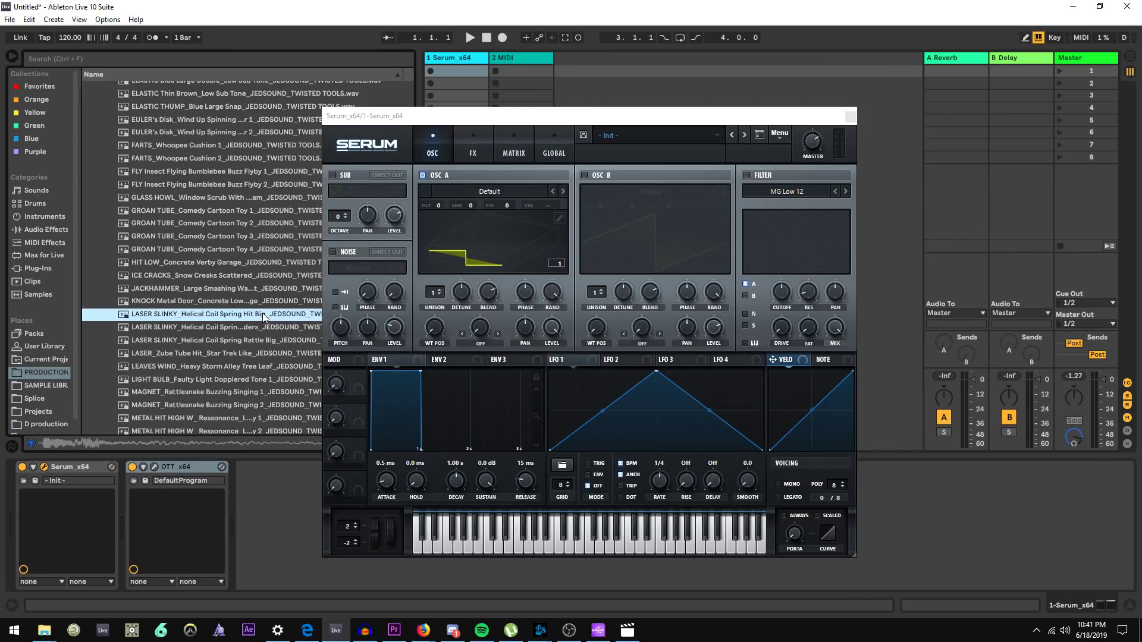
pyautogui.hotkey('alt', 'Tab')
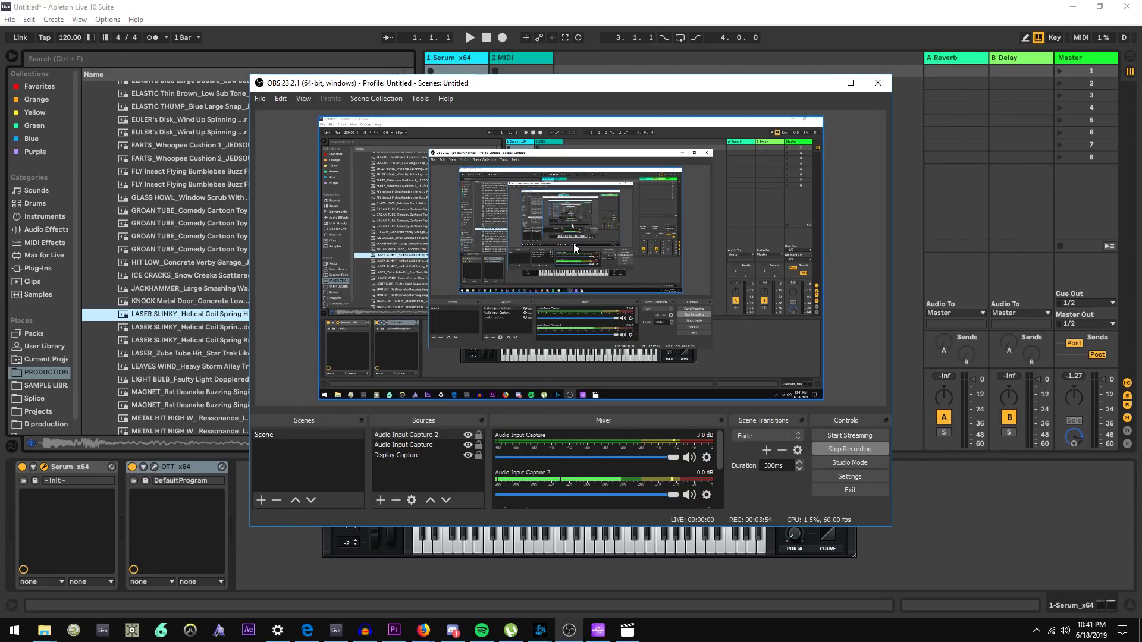
pyautogui.hotkey('alt', 'Tab')
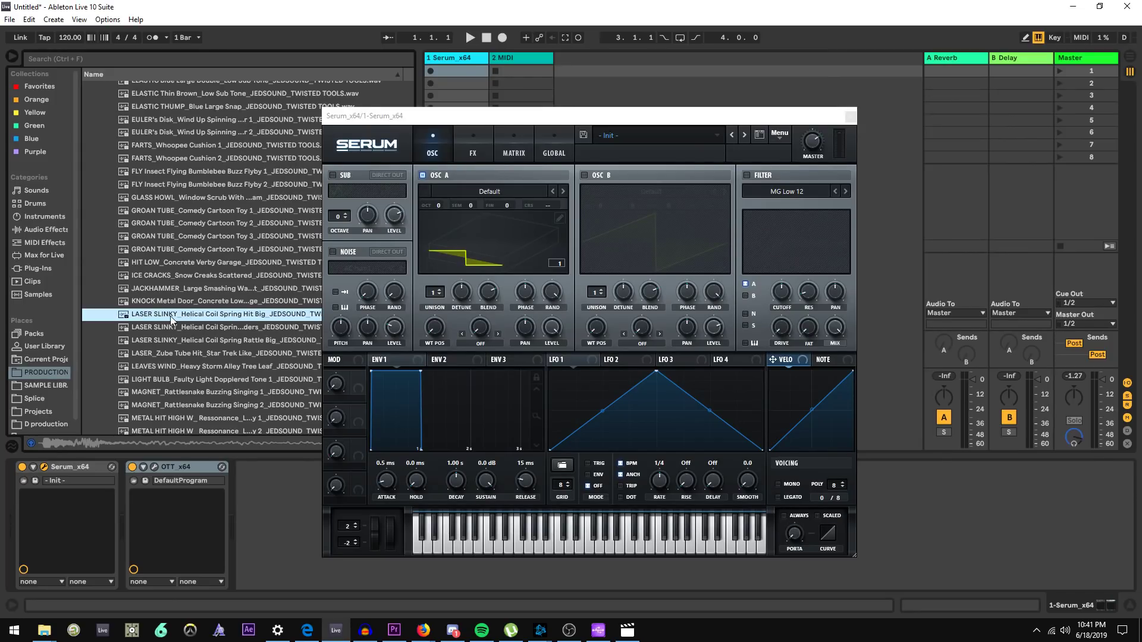
# Import the LASER SLINKY Helical Coil Spring Hit Big sample into oscillator A as a wavetable using FFT 1024
pyautogui.moveTo(170, 316); pyautogui.dragTo(484, 266)
pyautogui.moveTo(601, 241); pyautogui.dragTo(552, 269)
pyautogui.moveTo(176, 317); pyautogui.dragTo(540, 266)
pyautogui.moveTo(242, 318); pyautogui.dragTo(549, 269)
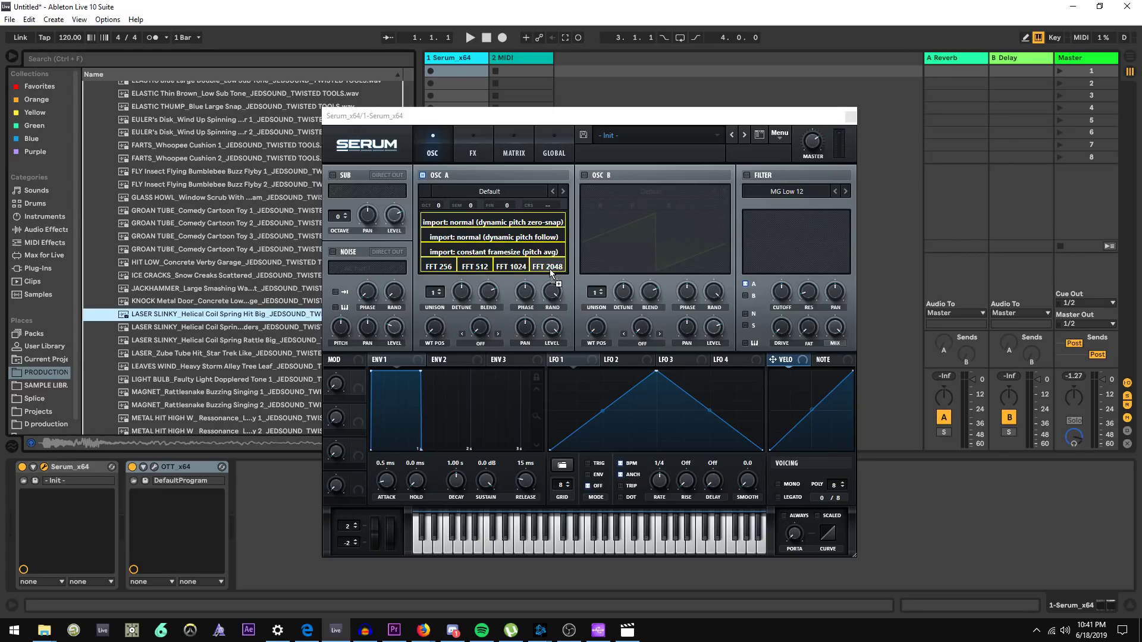
pyautogui.moveTo(519, 270); pyautogui.dragTo(519, 271)
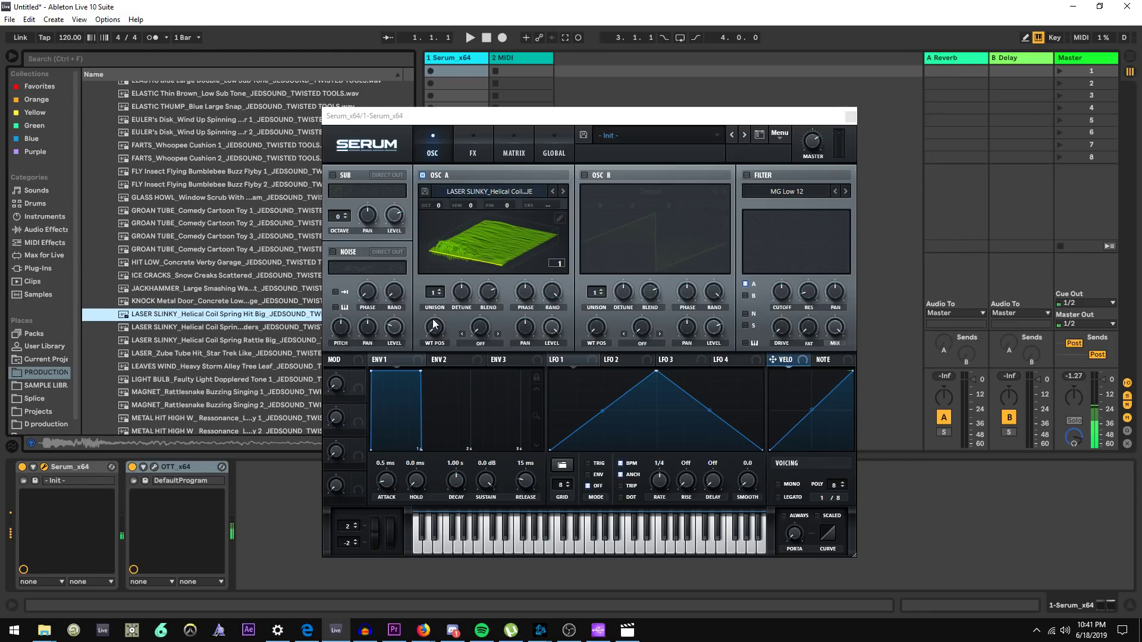
# Sweep oscillator A's wavetable position to audition the frames of the imported sample
pyautogui.moveTo(436, 331)
pyautogui.mouseDown()
pyautogui.moveTo(445, 309)
pyautogui.moveTo(442, 330)
pyautogui.mouseUp()
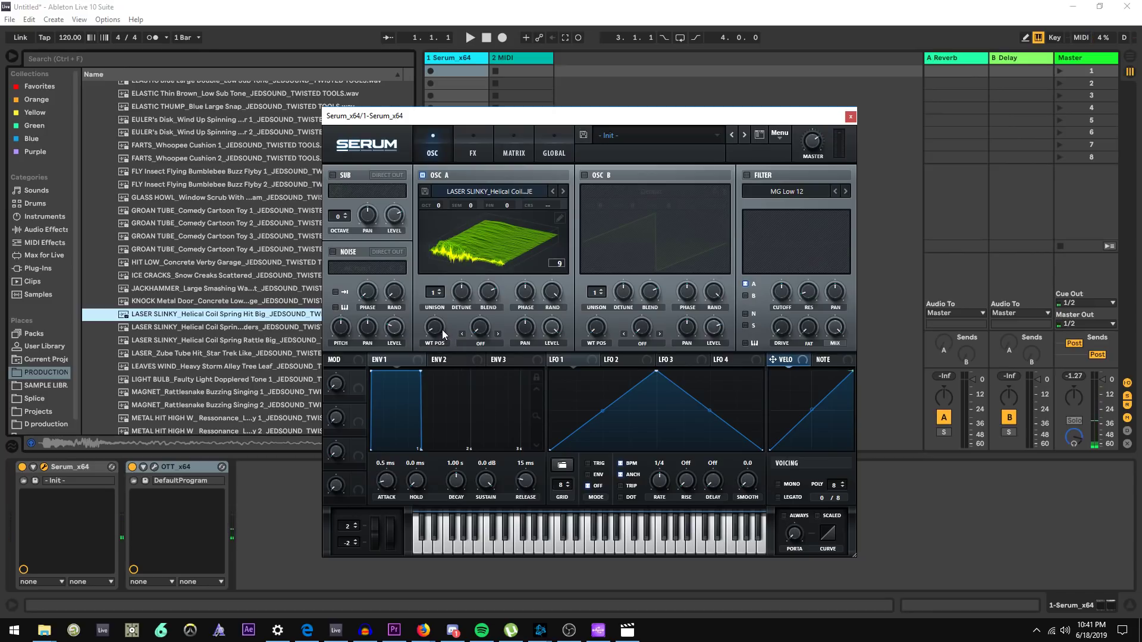
pyautogui.moveTo(430, 332)
pyautogui.mouseDown()
pyautogui.moveTo(466, 243)
pyautogui.moveTo(427, 327)
pyautogui.mouseUp()
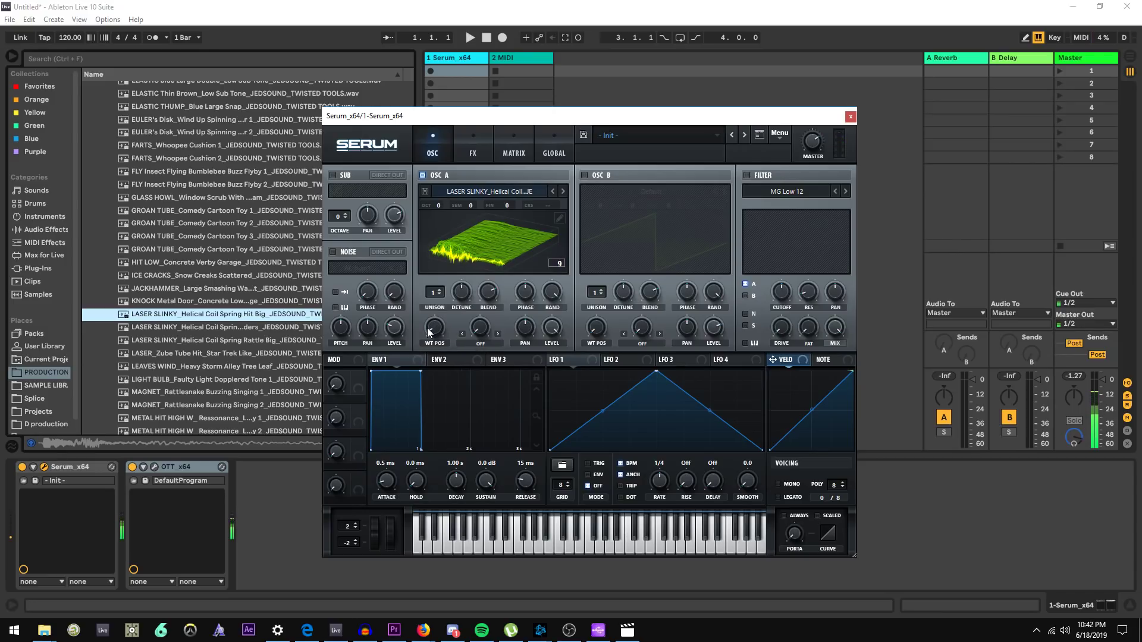
pyautogui.click(469, 270)
pyautogui.moveTo(435, 329); pyautogui.dragTo(435, 332)
pyautogui.click(470, 257)
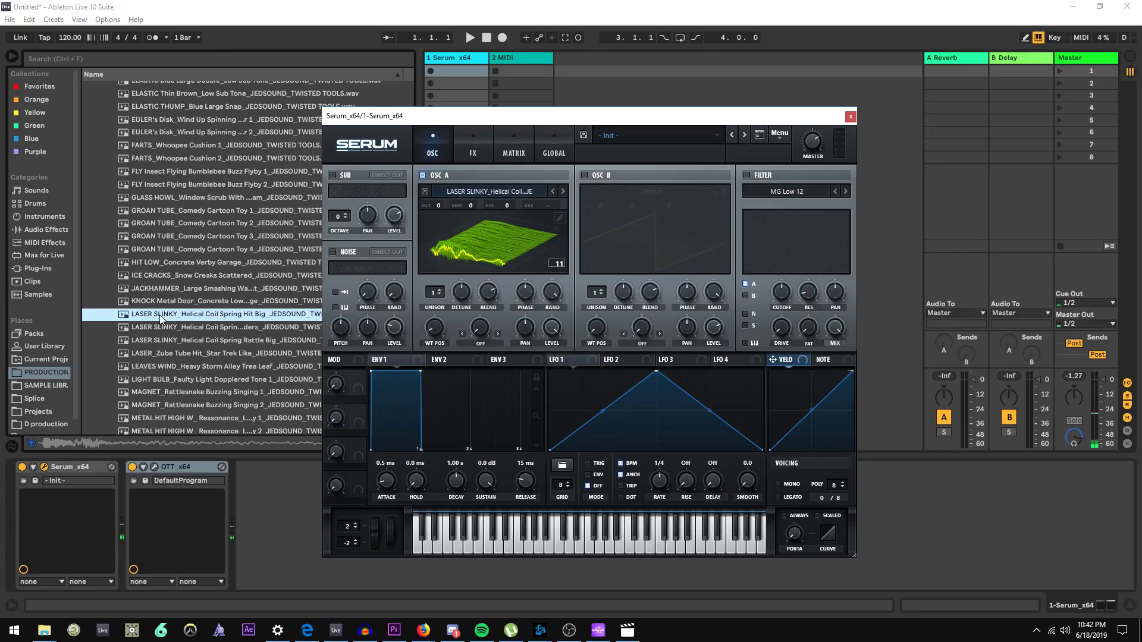
# Re-import the sample into oscillator A with FFT 2048 and sweep the wavetable position again
pyautogui.moveTo(160, 315); pyautogui.dragTo(513, 269)
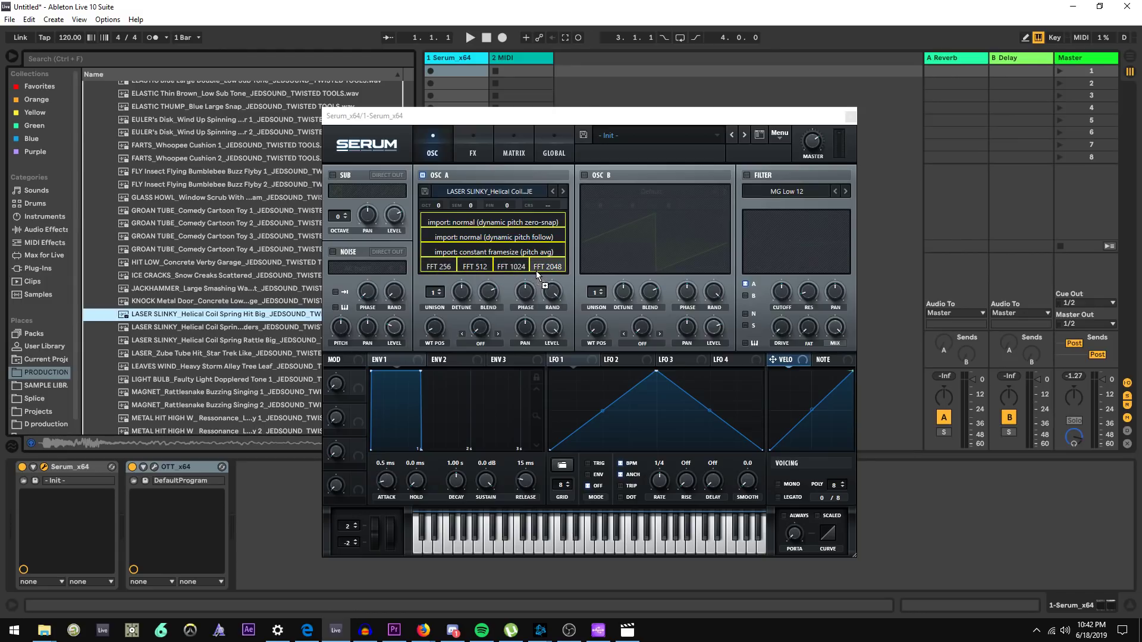
pyautogui.moveTo(538, 271); pyautogui.dragTo(538, 270)
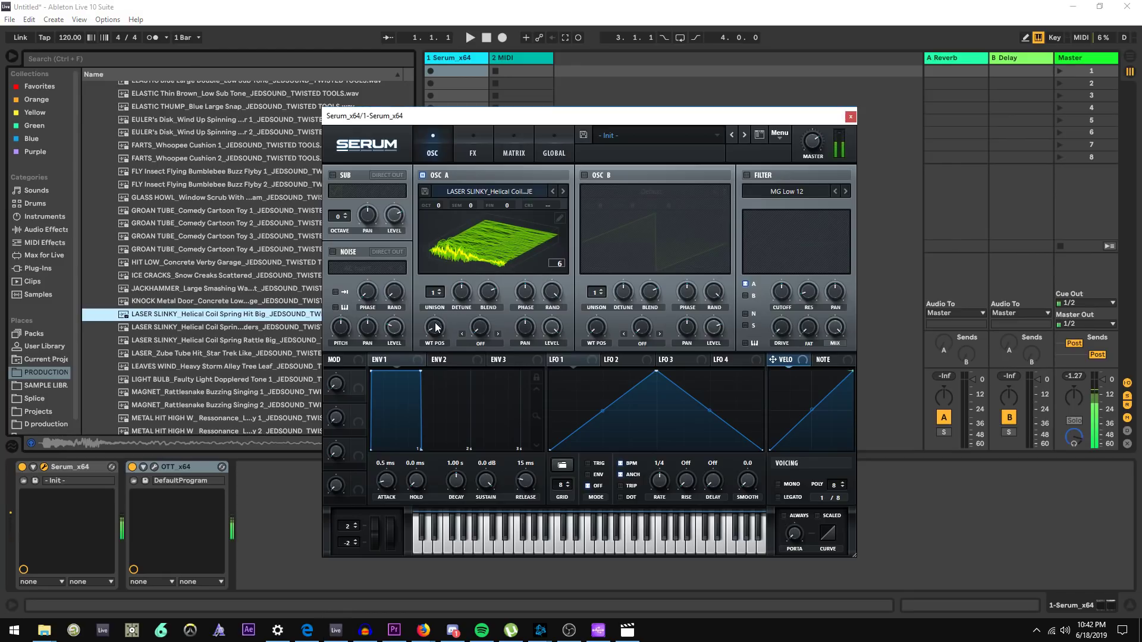
pyautogui.moveTo(436, 327)
pyautogui.moveTo(436, 324)
pyautogui.mouseDown()
pyautogui.moveTo(436, 335)
pyautogui.moveTo(442, 324)
pyautogui.mouseUp()
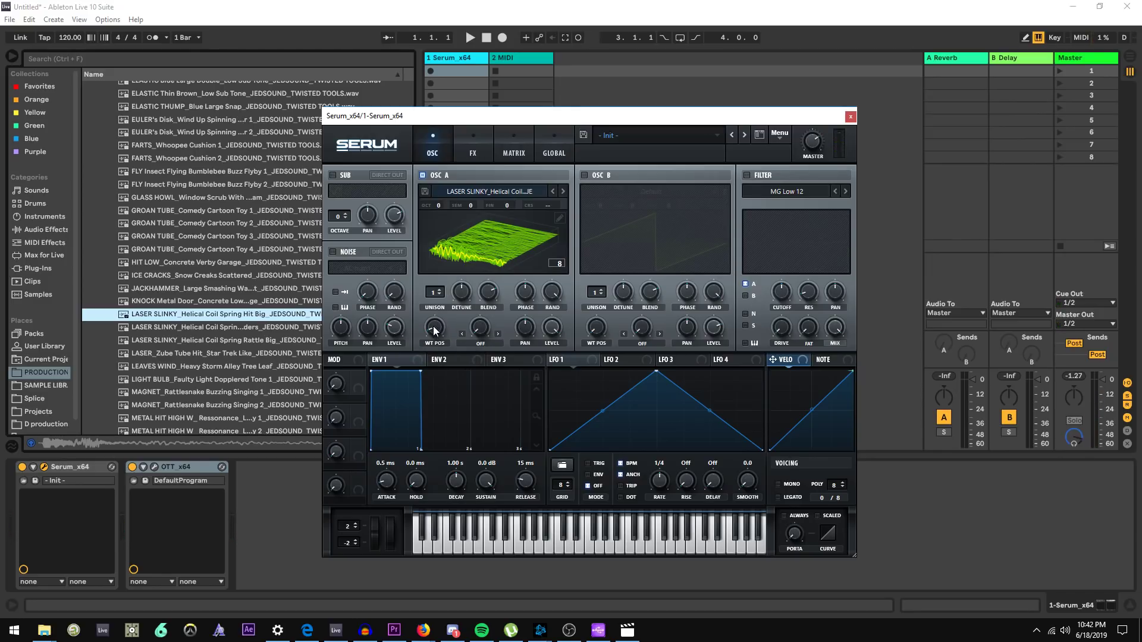
pyautogui.moveTo(435, 327); pyautogui.dragTo(431, 336)
# Re-import the sample into oscillator A with FFT 512 and with normal dynamic pitch zero-snap, moving the wavetable position
pyautogui.moveTo(181, 313); pyautogui.dragTo(481, 268)
pyautogui.moveTo(440, 332)
pyautogui.mouseDown()
pyautogui.moveTo(476, 261)
pyautogui.moveTo(430, 312)
pyautogui.mouseUp()
pyautogui.moveTo(222, 315); pyautogui.dragTo(475, 227)
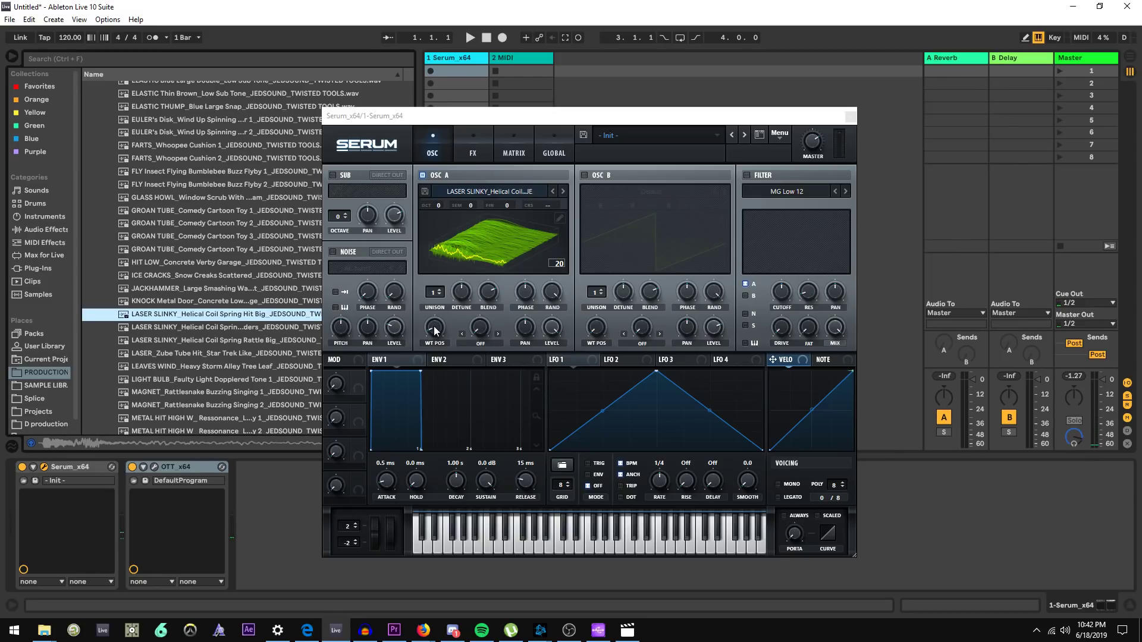
pyautogui.moveTo(434, 328); pyautogui.dragTo(427, 333)
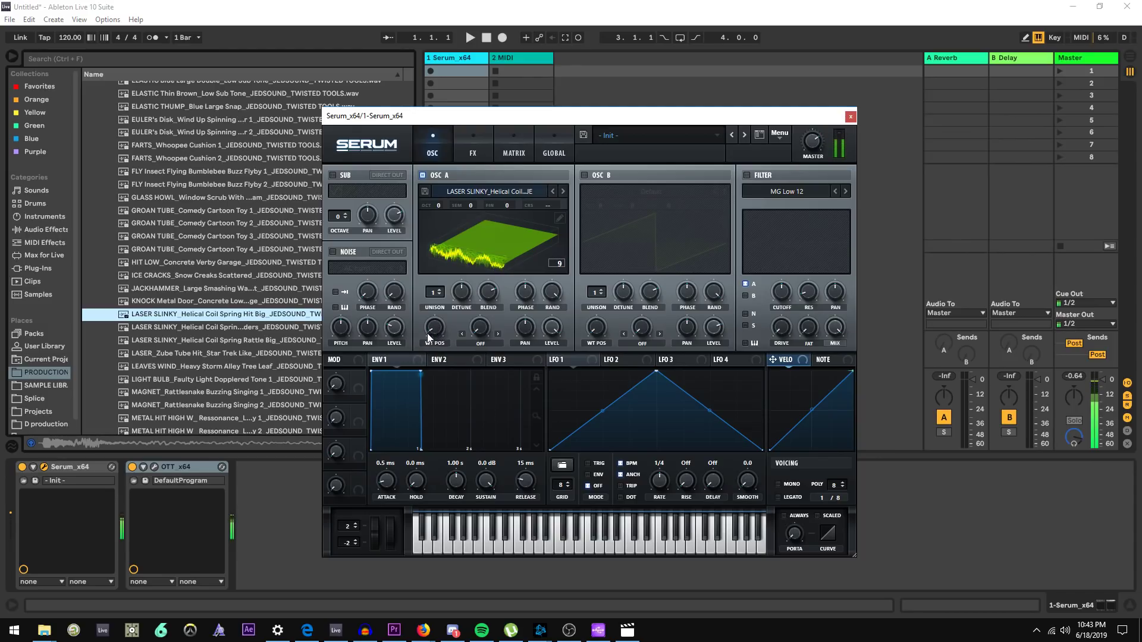
# Re-import the sample into oscillator A with FFT 256 and audition it
pyautogui.moveTo(226, 313); pyautogui.dragTo(447, 272)
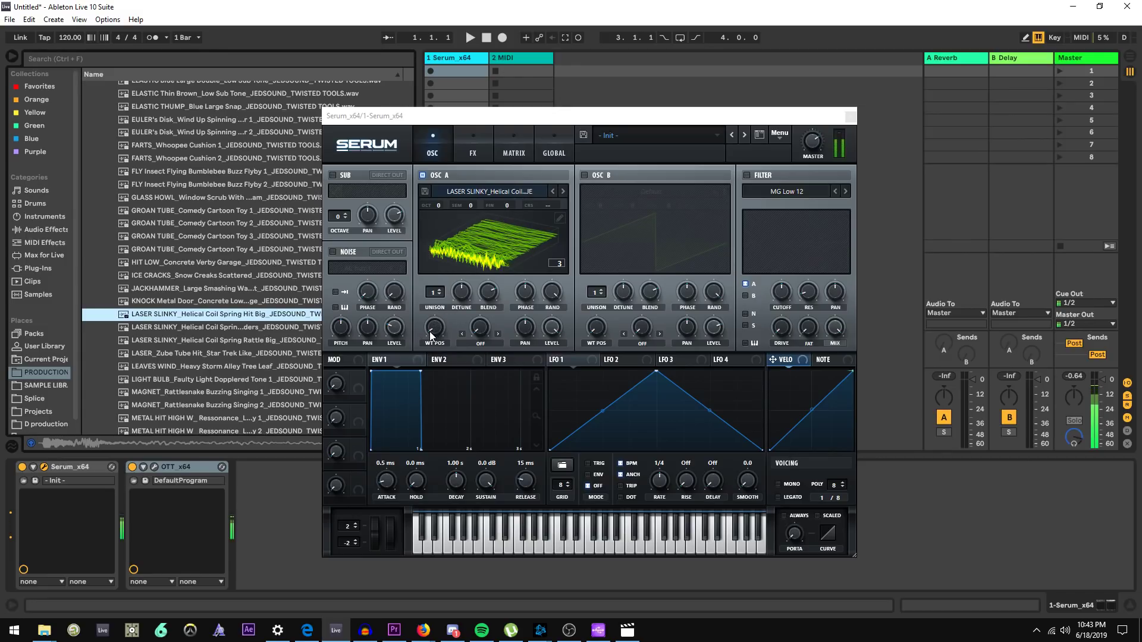
pyautogui.moveTo(429, 330); pyautogui.dragTo(429, 330)
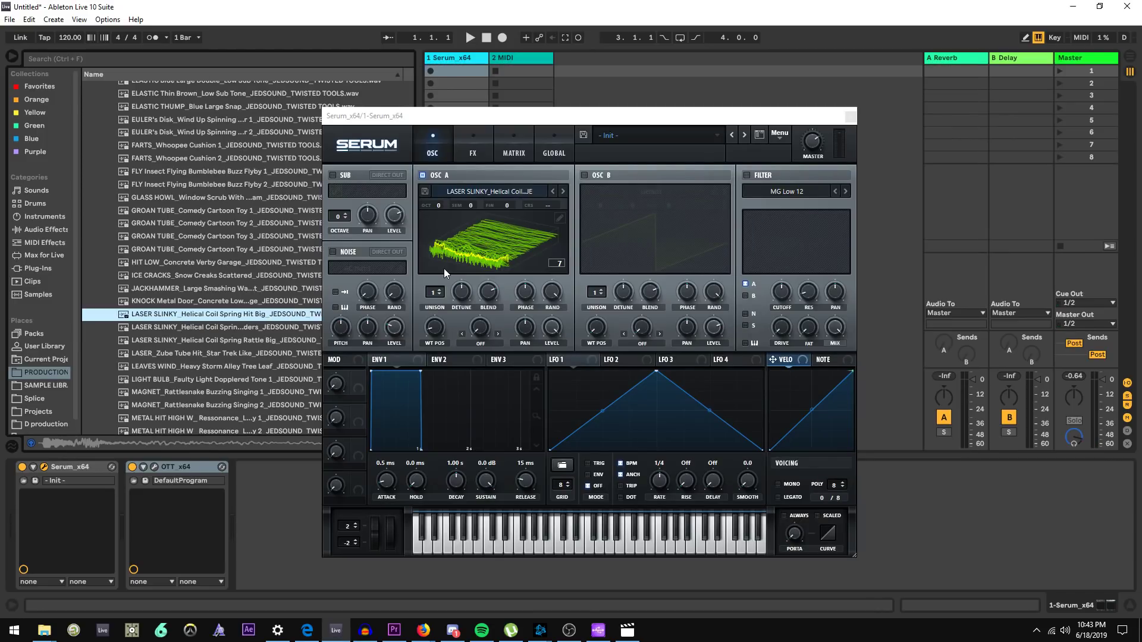
pyautogui.hotkey('alt', 'Tab')
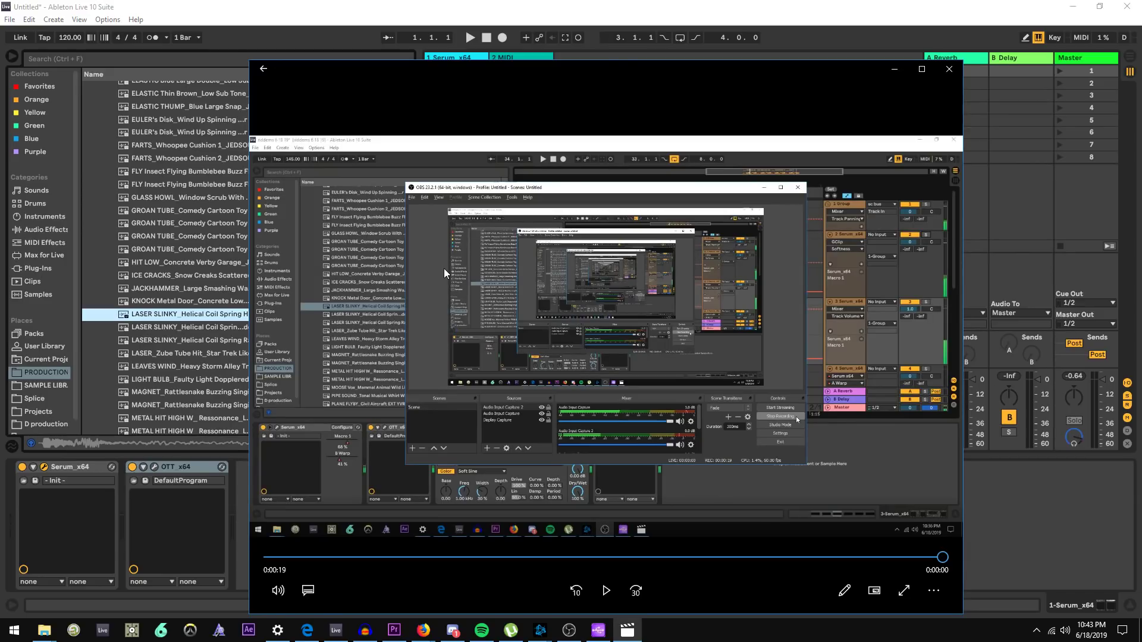
pyautogui.hotkey('alt', 'Tab')
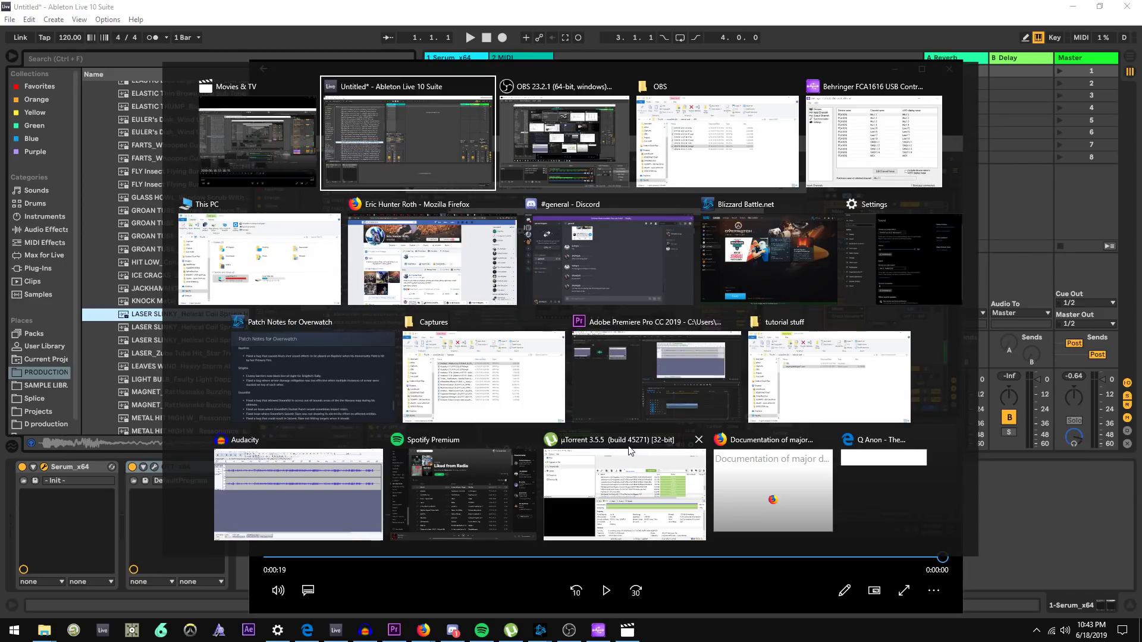
pyautogui.hotkey('alt', 'Tab')
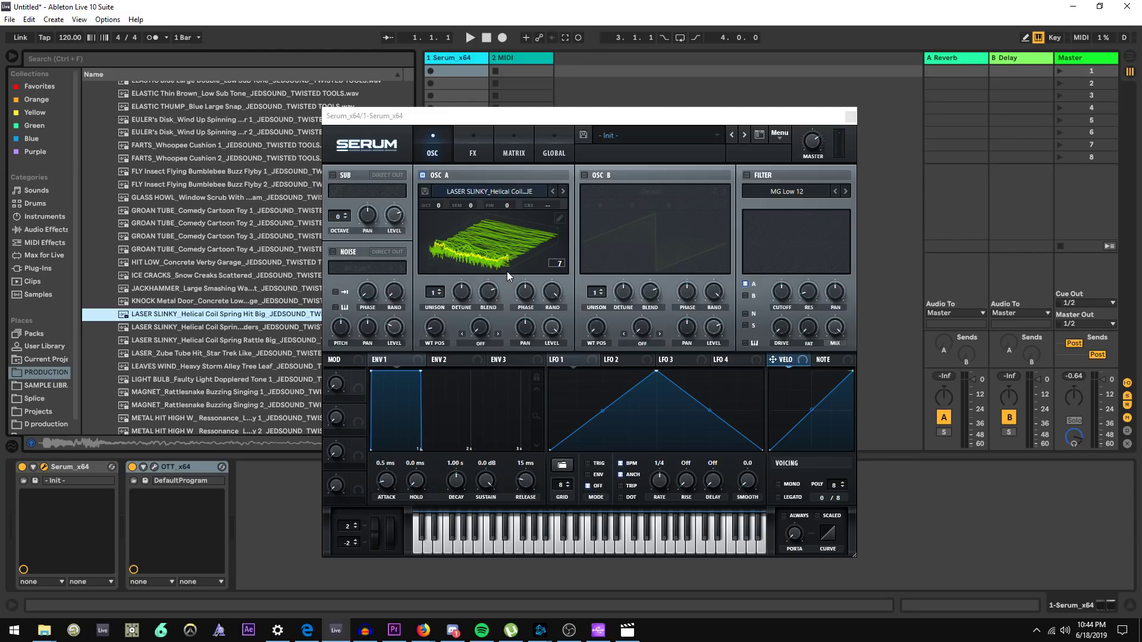
# Re-import the sample into oscillator A with FFT 1024 and raise the wavetable position
pyautogui.moveTo(176, 310); pyautogui.dragTo(487, 253)
pyautogui.moveTo(268, 314); pyautogui.dragTo(510, 271)
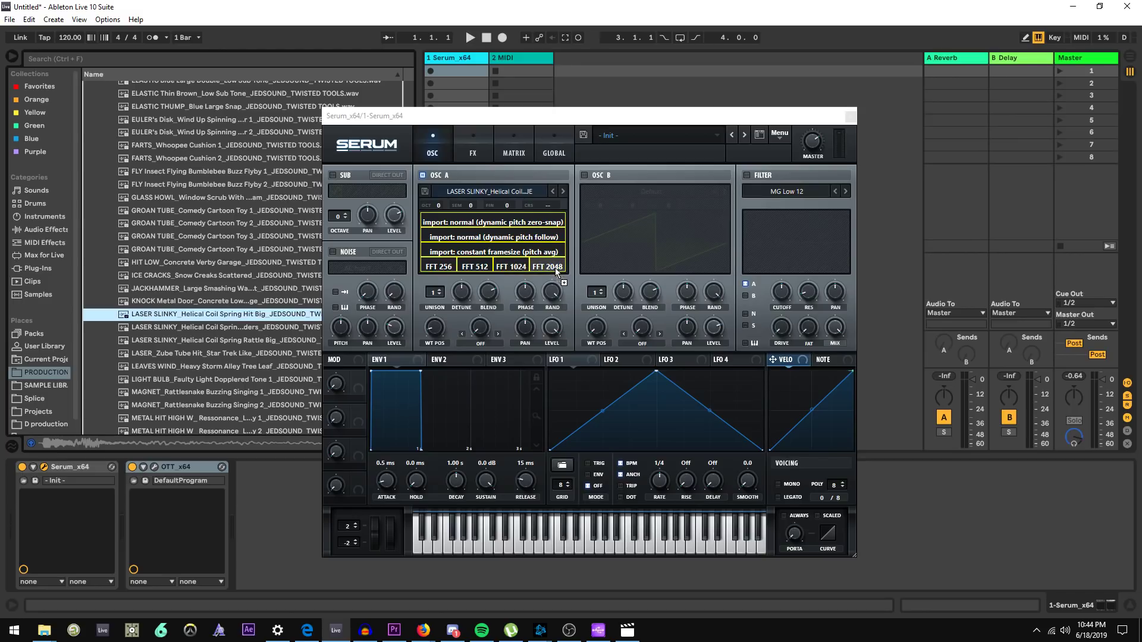
pyautogui.moveTo(555, 268); pyautogui.dragTo(512, 269)
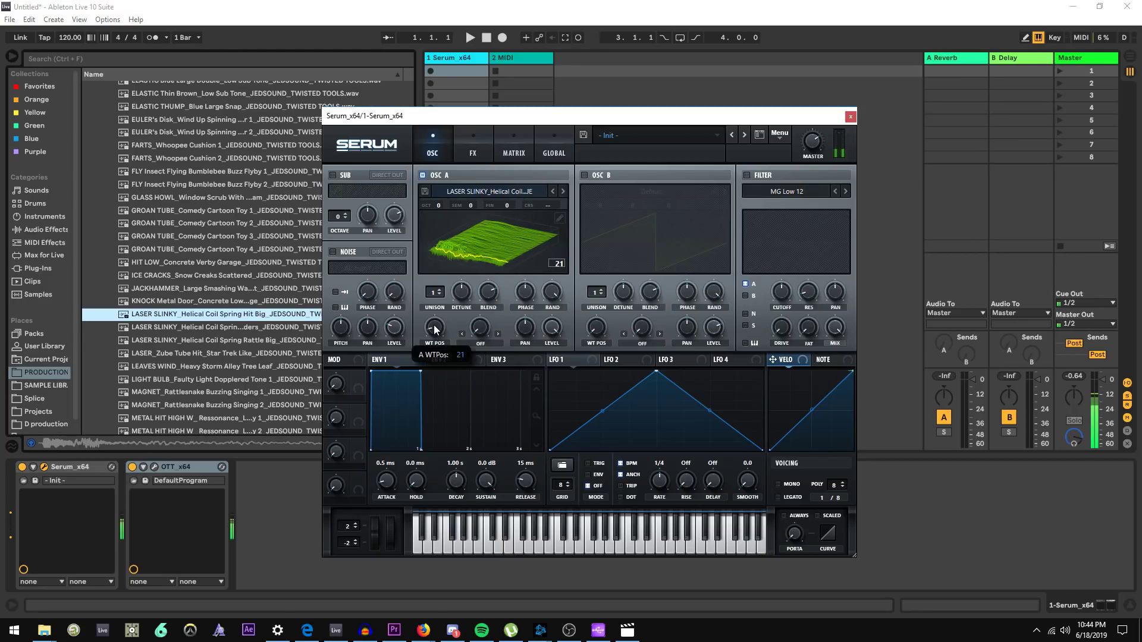
pyautogui.scroll(5, 434, 329)
# Re-import the sample with FFT 2048 and scroll oscillator A's wavetable position up and down
pyautogui.moveTo(268, 314); pyautogui.dragTo(539, 269)
pyautogui.moveTo(435, 329)
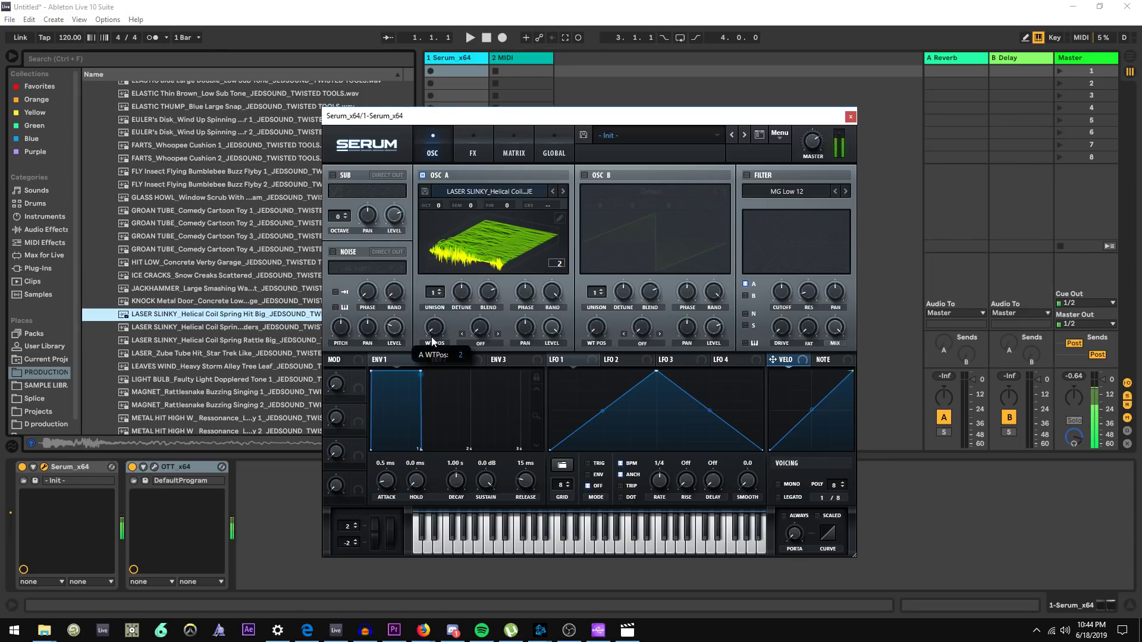
pyautogui.scroll(10, 433, 339)
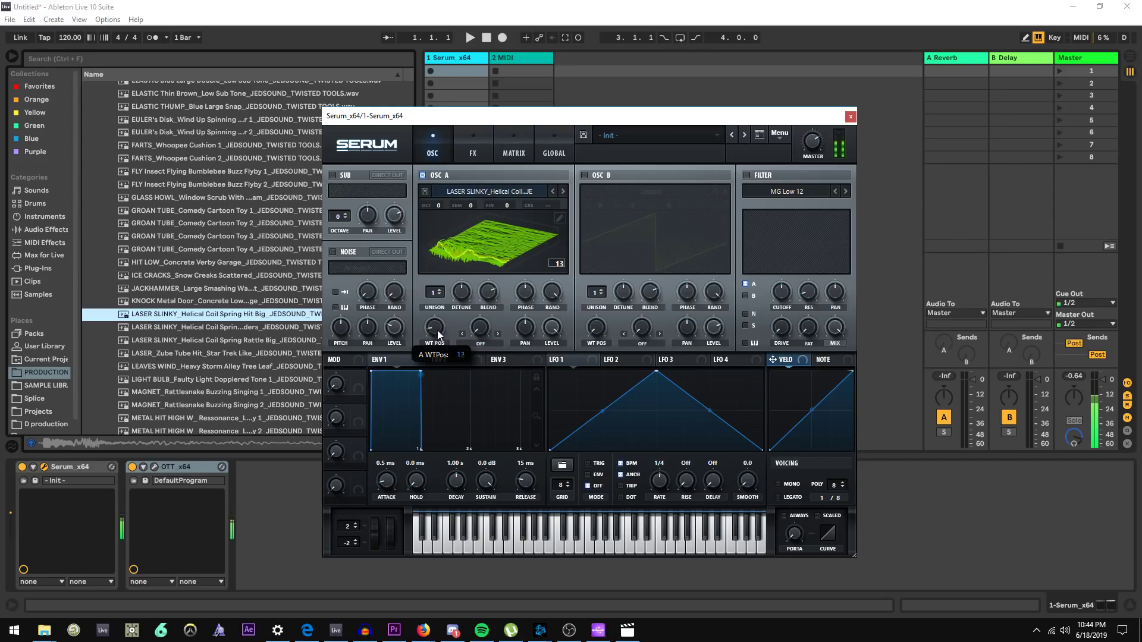
pyautogui.scroll(-4, 438, 335)
pyautogui.scroll(-2, 438, 338)
pyautogui.scroll(3, 436, 341)
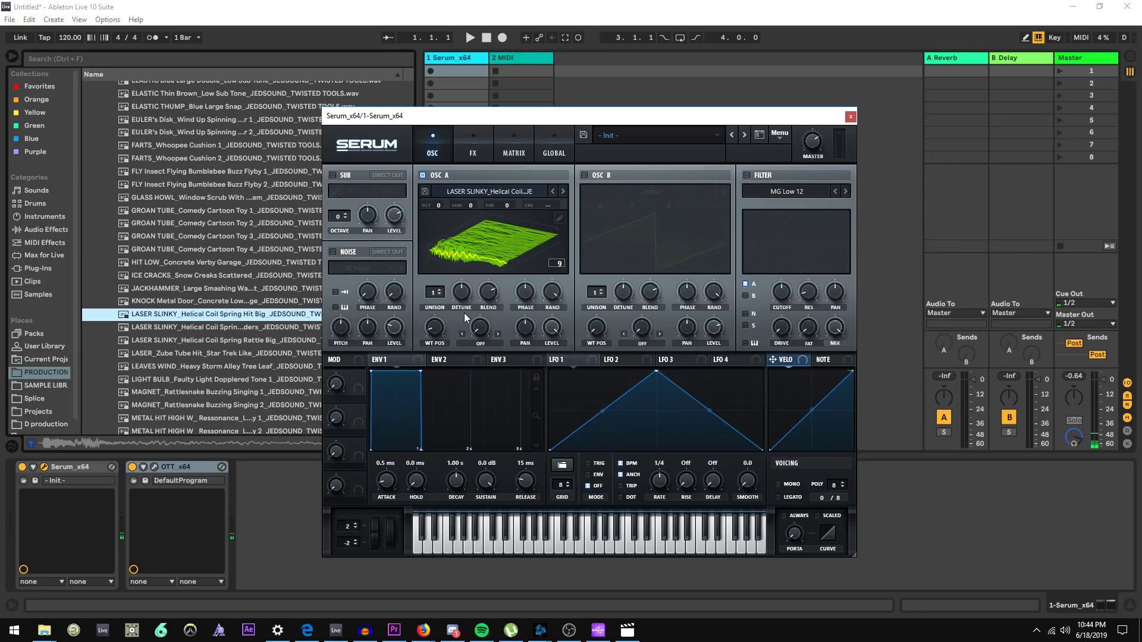
# Import the sample into oscillator A with FFT 2048 and sweep the wavetable position through its frames
pyautogui.moveTo(226, 317); pyautogui.dragTo(547, 268)
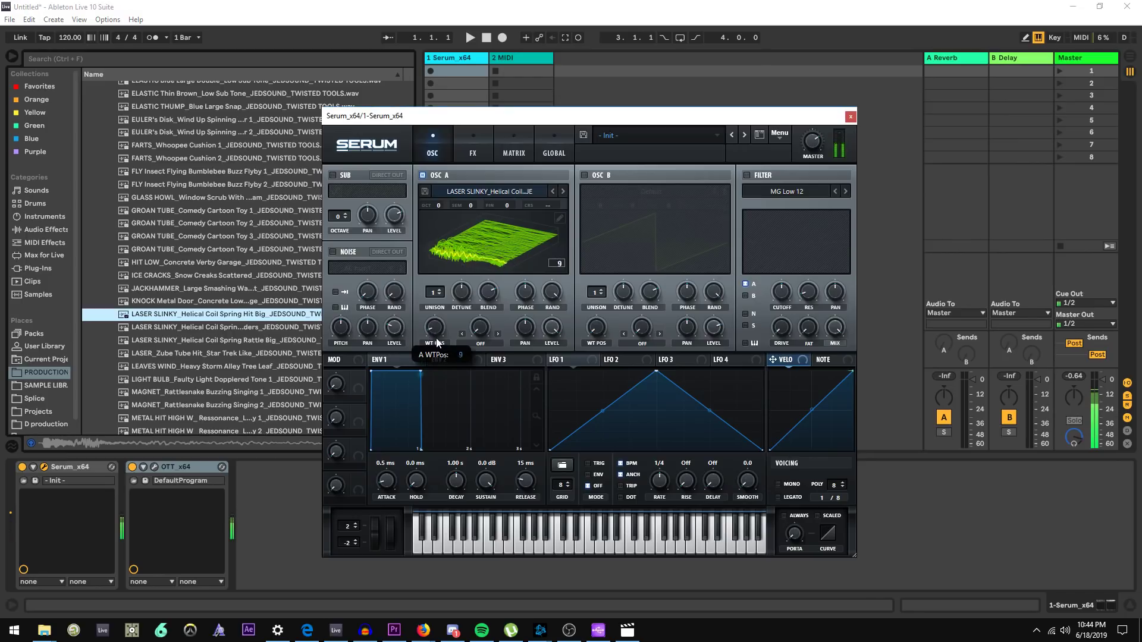
pyautogui.scroll(-5, 438, 342)
pyautogui.moveTo(441, 353); pyautogui.dragTo(441, 354)
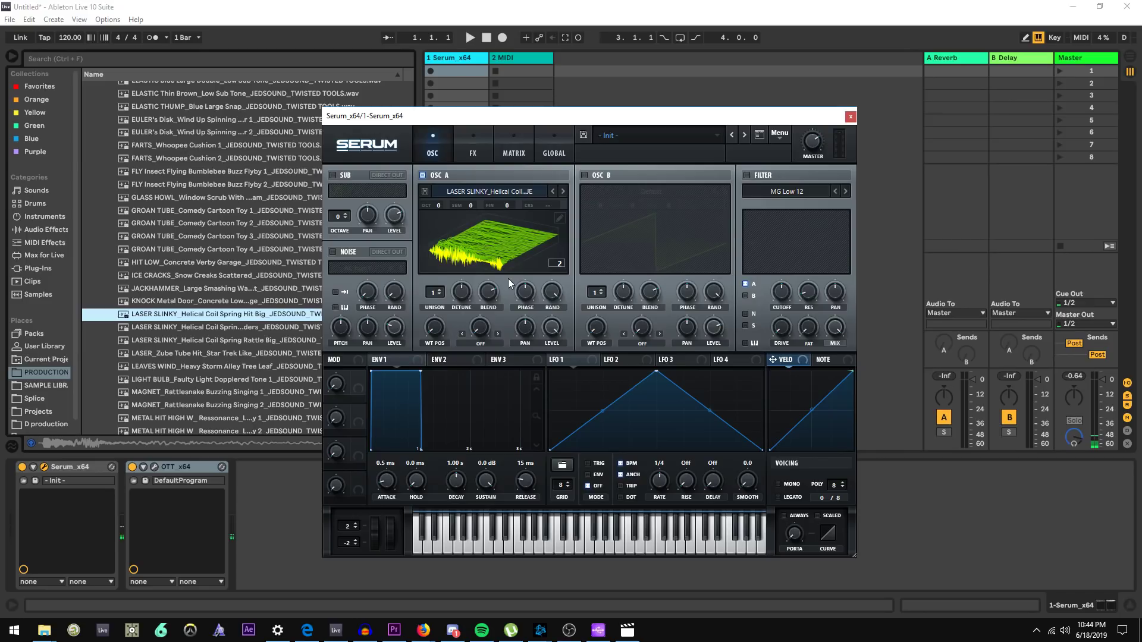
pyautogui.click(481, 262)
pyautogui.moveTo(436, 335); pyautogui.dragTo(438, 324)
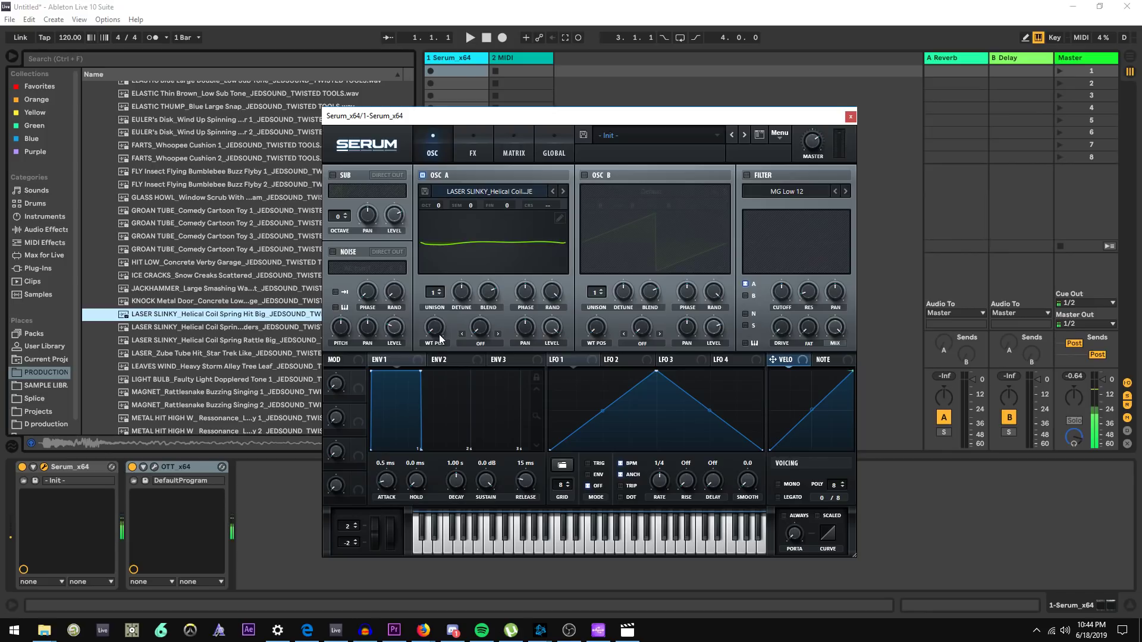
pyautogui.click(460, 266)
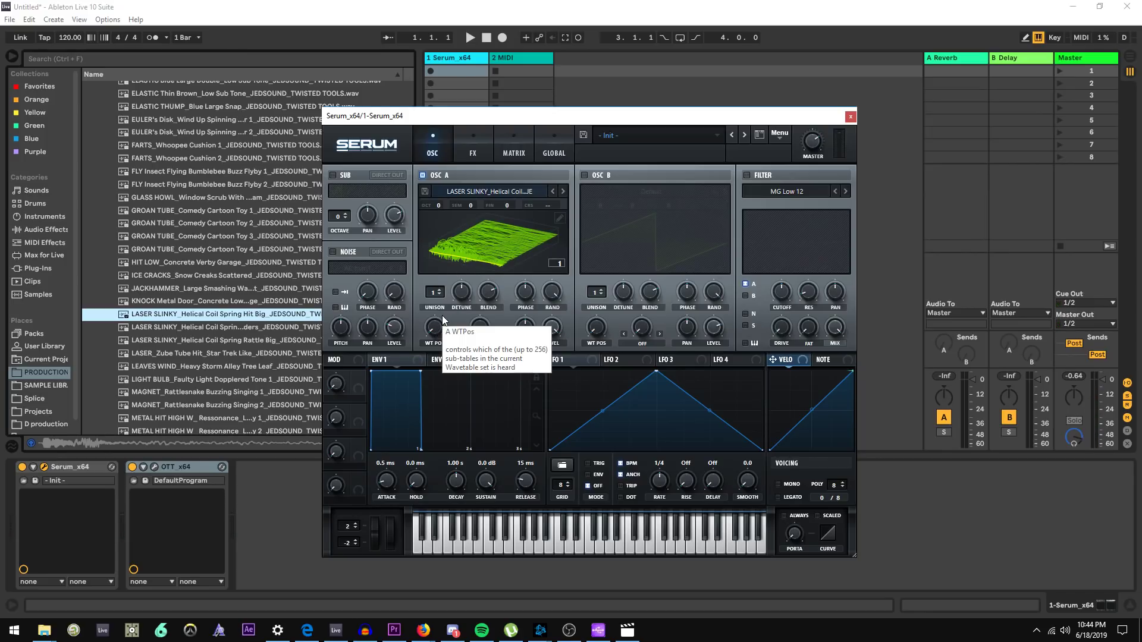
pyautogui.moveTo(435, 326); pyautogui.dragTo(433, 328)
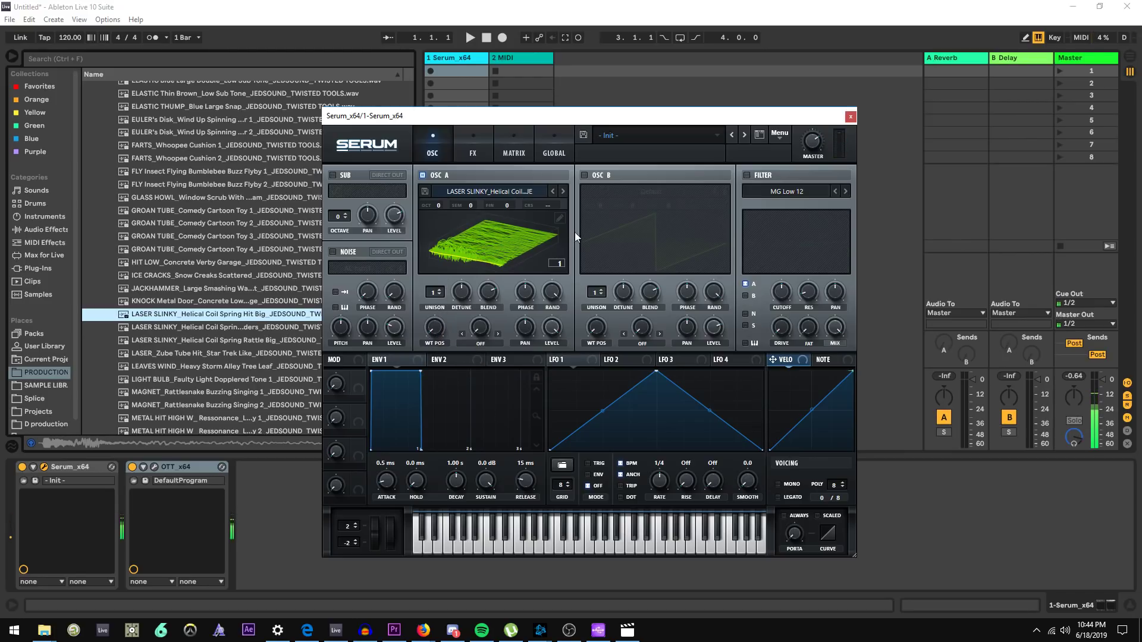
# Open oscillator A's wavetable editor, remove the last table from the set, and close the editor
pyautogui.click(560, 218)
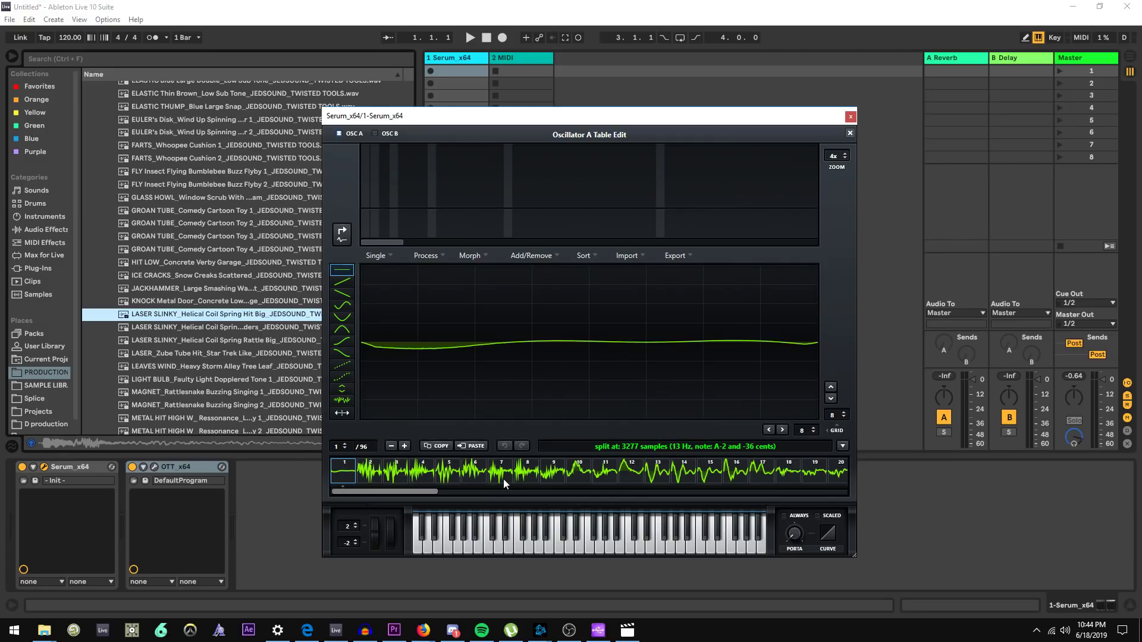
pyautogui.moveTo(400, 490); pyautogui.dragTo(344, 455)
pyautogui.click(391, 447)
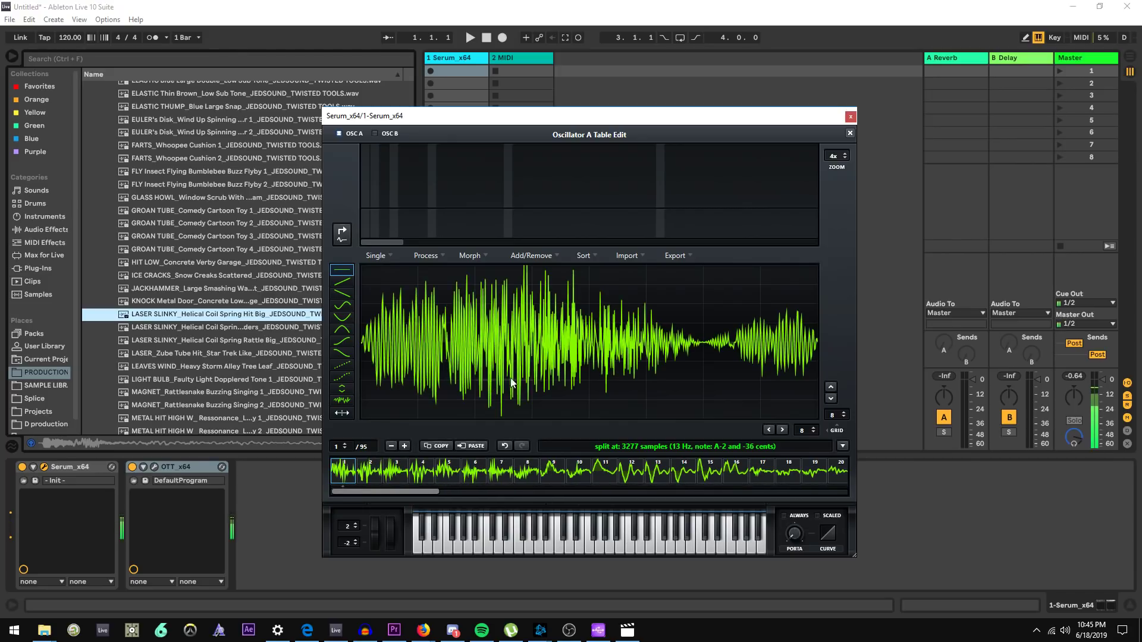
pyautogui.click(850, 133)
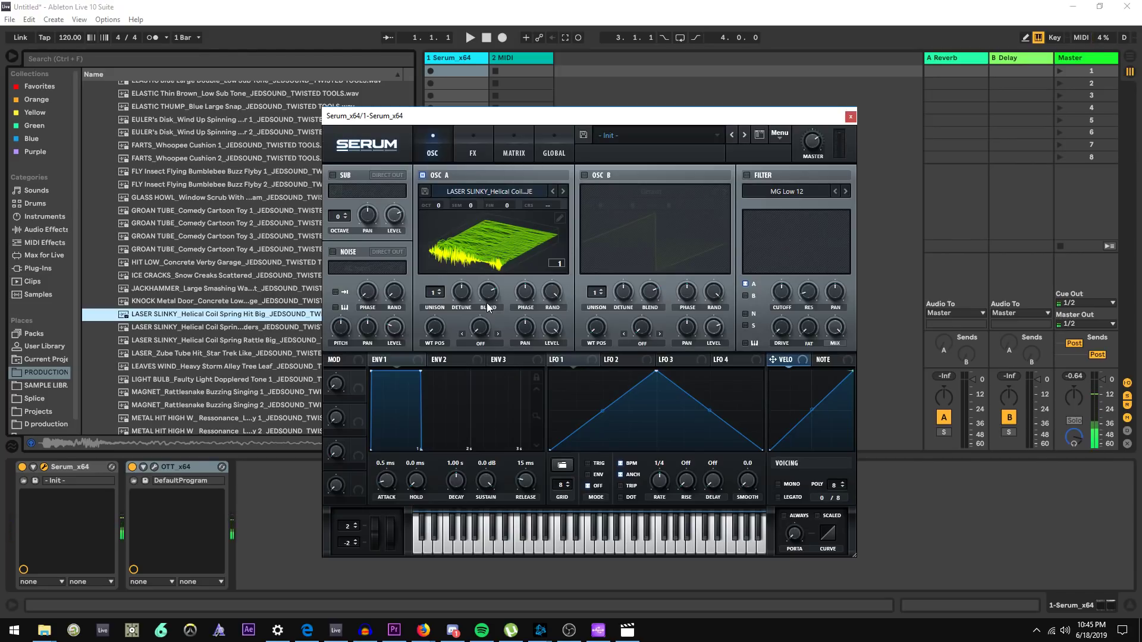
# Set oscillator A's wavetable position to 23
pyautogui.moveTo(440, 327); pyautogui.dragTo(458, 305)
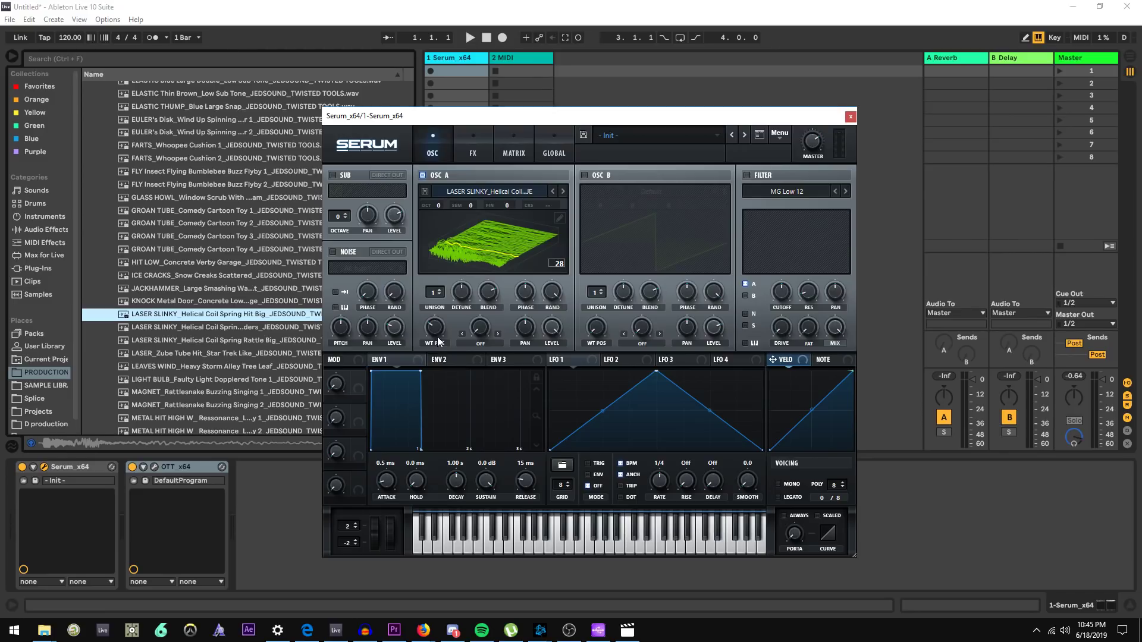
pyautogui.moveTo(440, 326)
pyautogui.mouseDown()
pyautogui.moveTo(433, 362)
pyautogui.moveTo(439, 340)
pyautogui.mouseUp()
pyautogui.hotkey('alt', 'Tab')
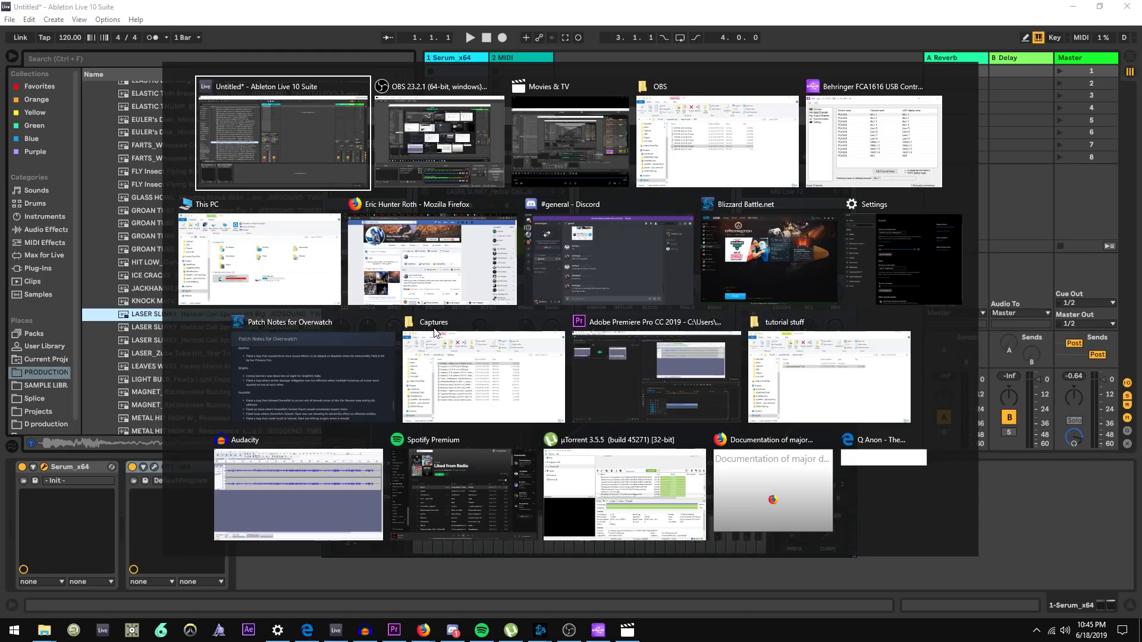
pyautogui.click(474, 176)
pyautogui.hotkey('alt', 'Tab')
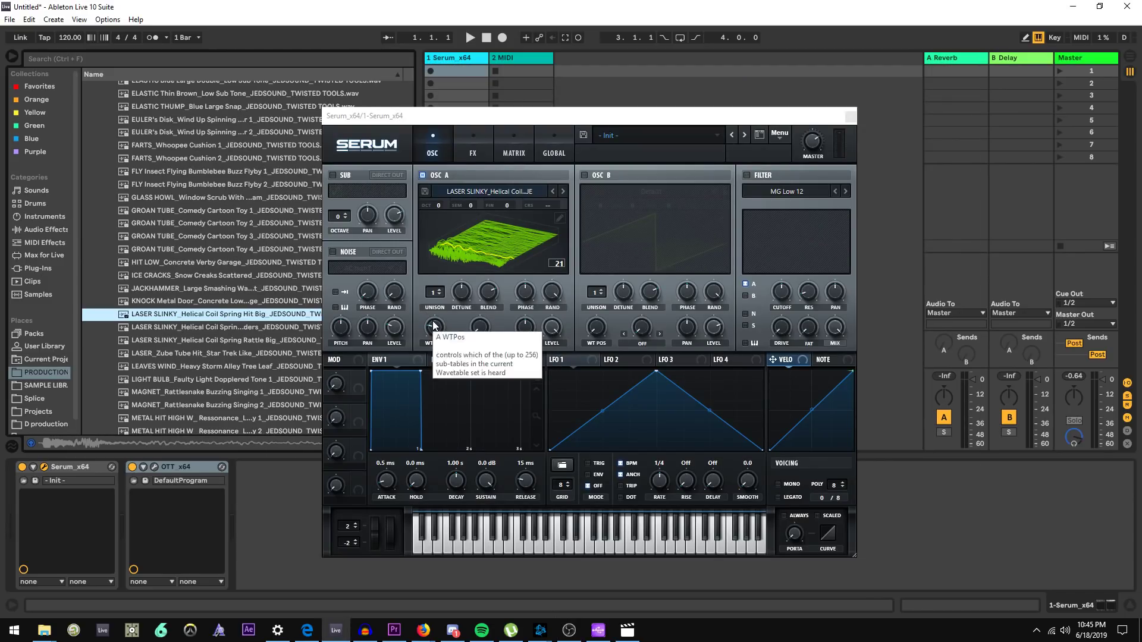
pyautogui.scroll(3, 434, 326)
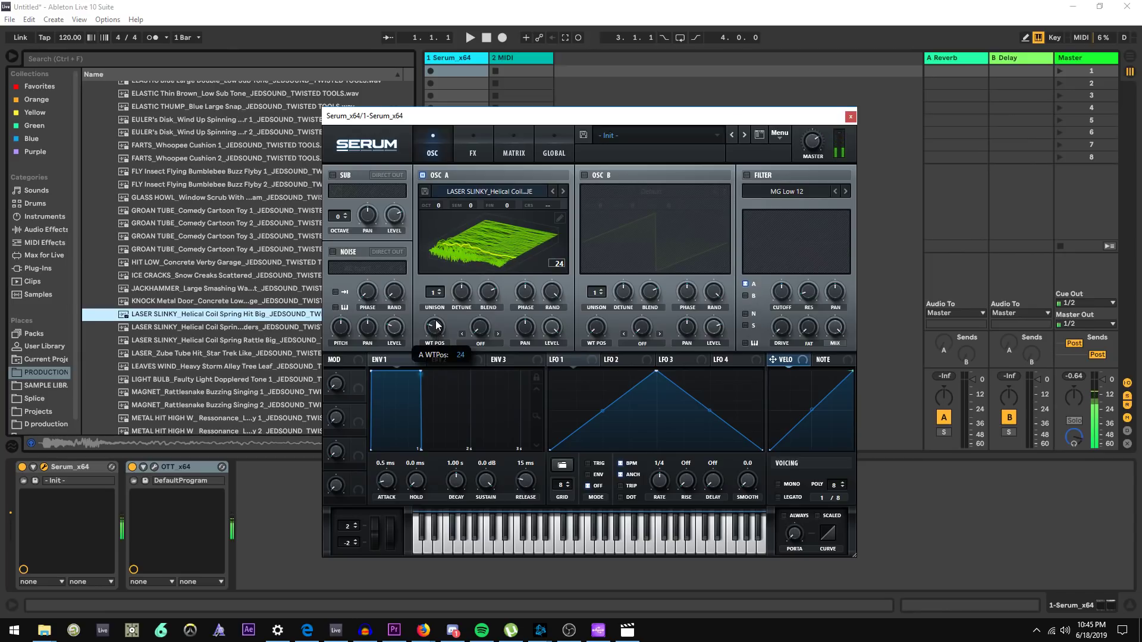
pyautogui.scroll(-1, 437, 326)
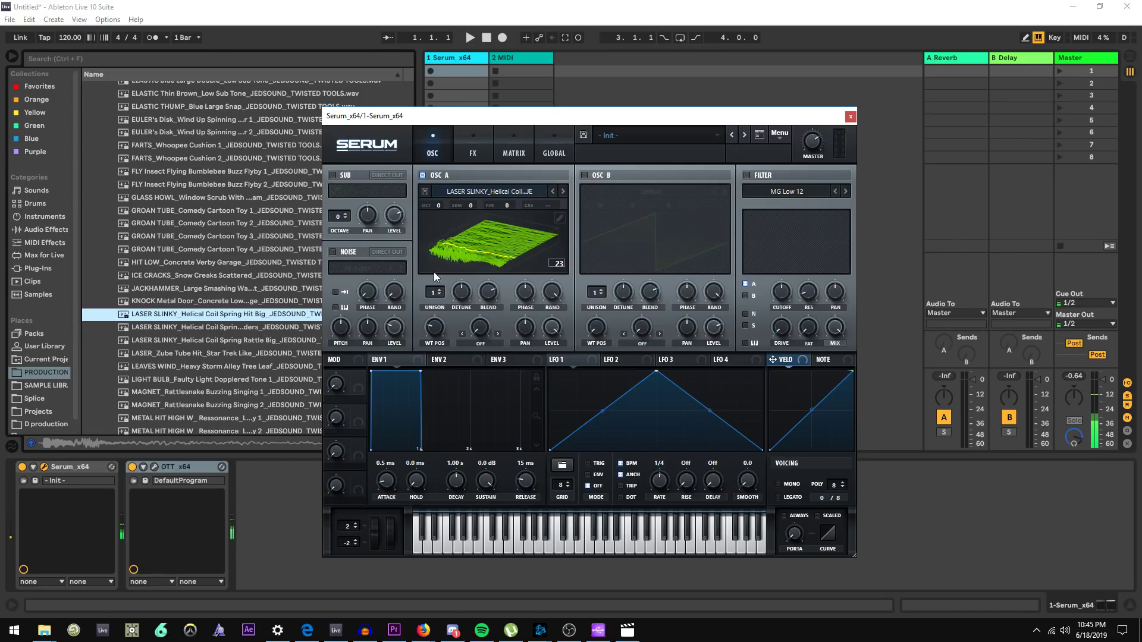
# Open oscillator A's wavetable editor, remove every frame from the selected frame to the end, and close the editor
pyautogui.click(559, 220)
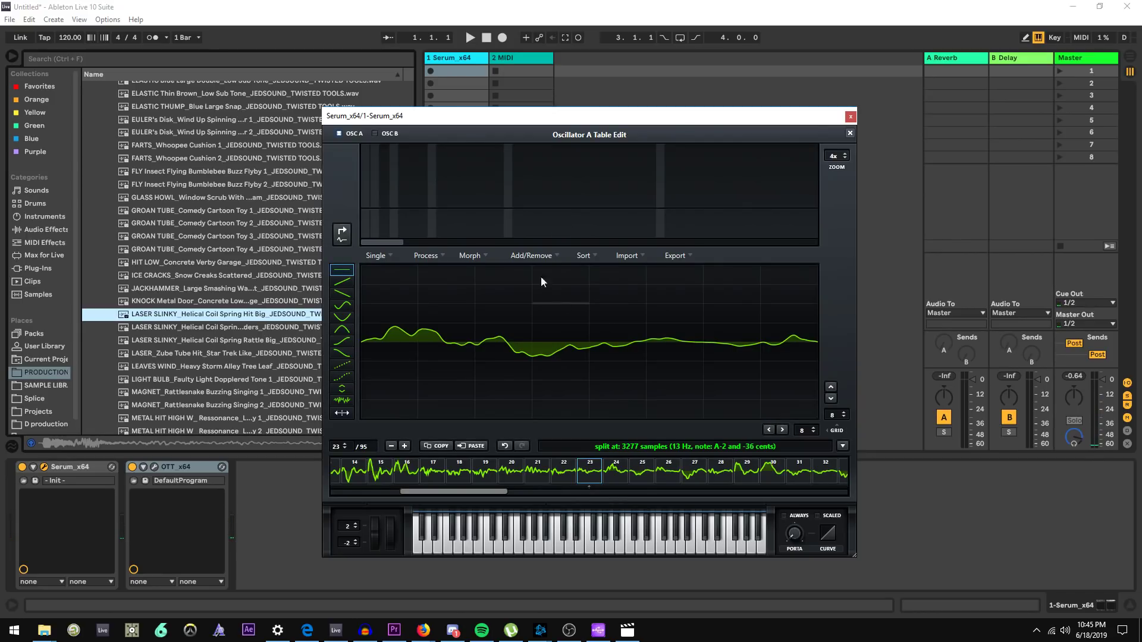
pyautogui.click(845, 134)
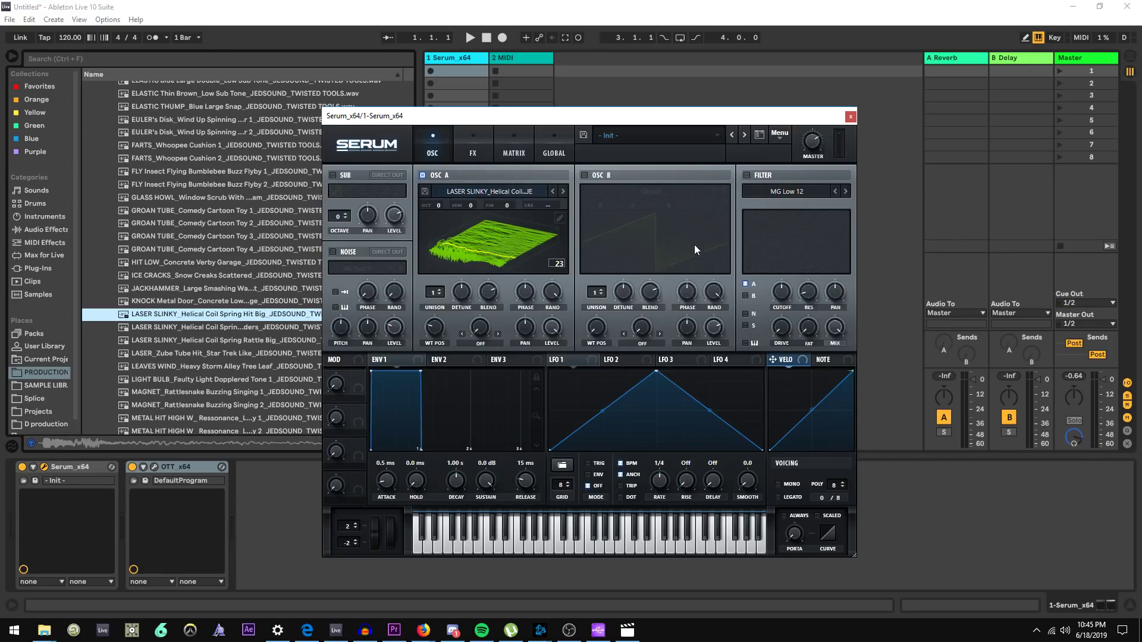
pyautogui.click(559, 219)
pyautogui.click(851, 133)
pyautogui.click(561, 217)
pyautogui.click(529, 256)
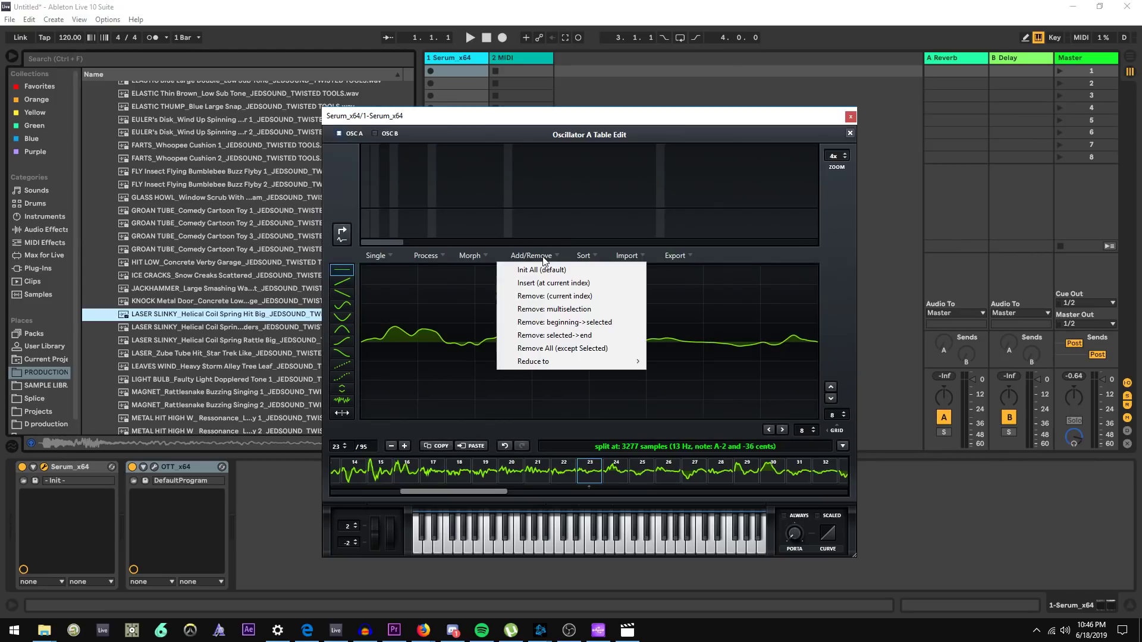
pyautogui.click(595, 339)
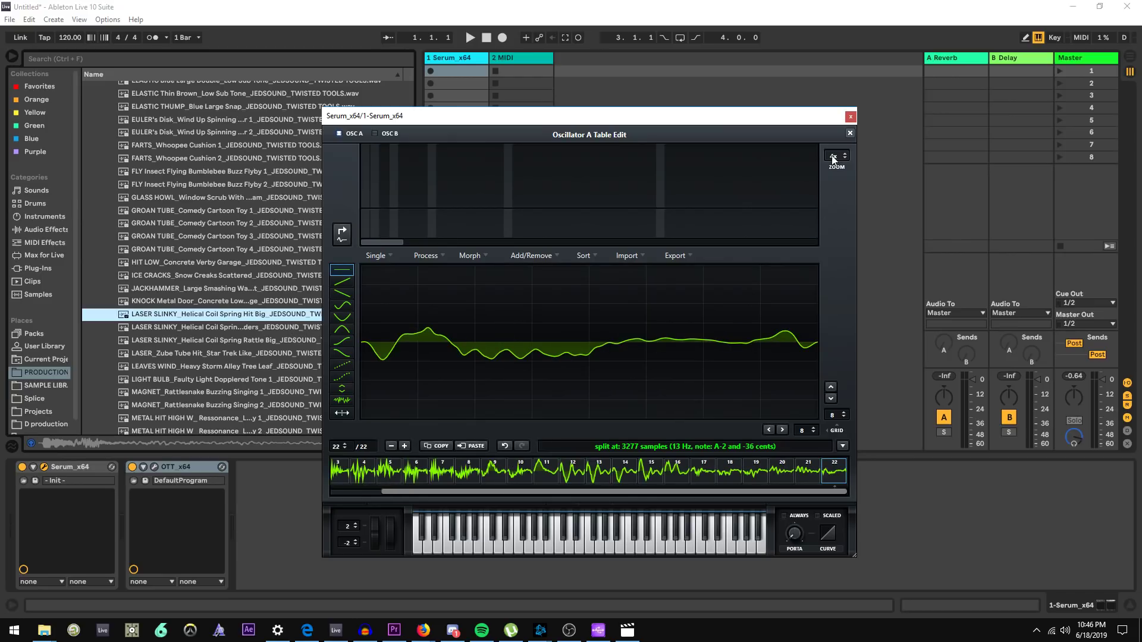
pyautogui.click(849, 134)
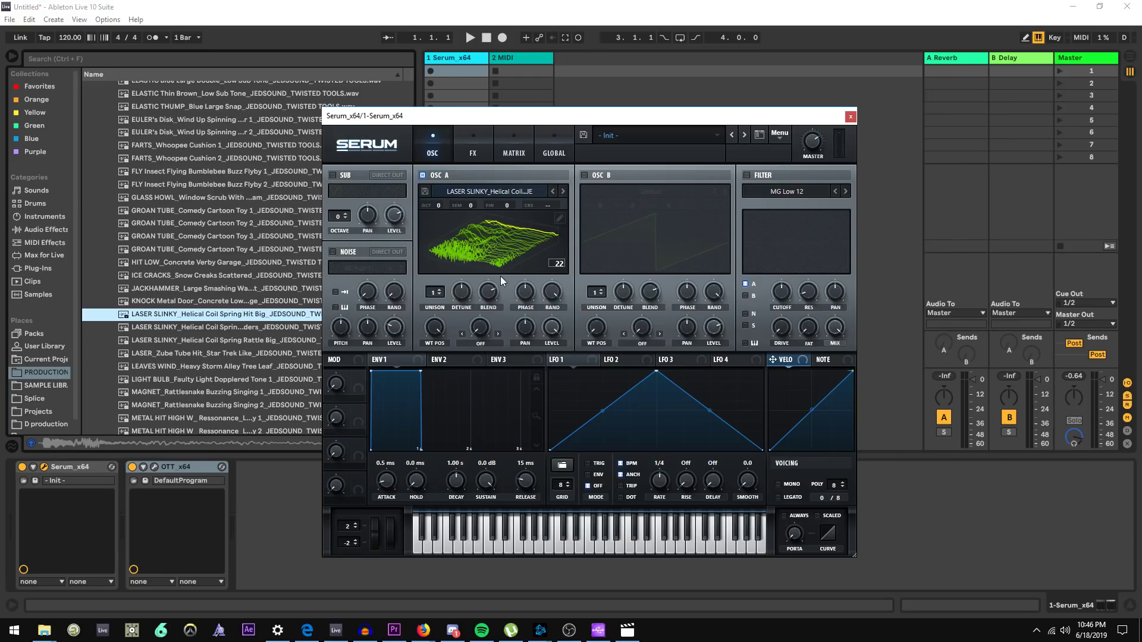
# Sweep oscillator A's wavetable position and reset it to its default of 1
pyautogui.moveTo(436, 318); pyautogui.dragTo(424, 405)
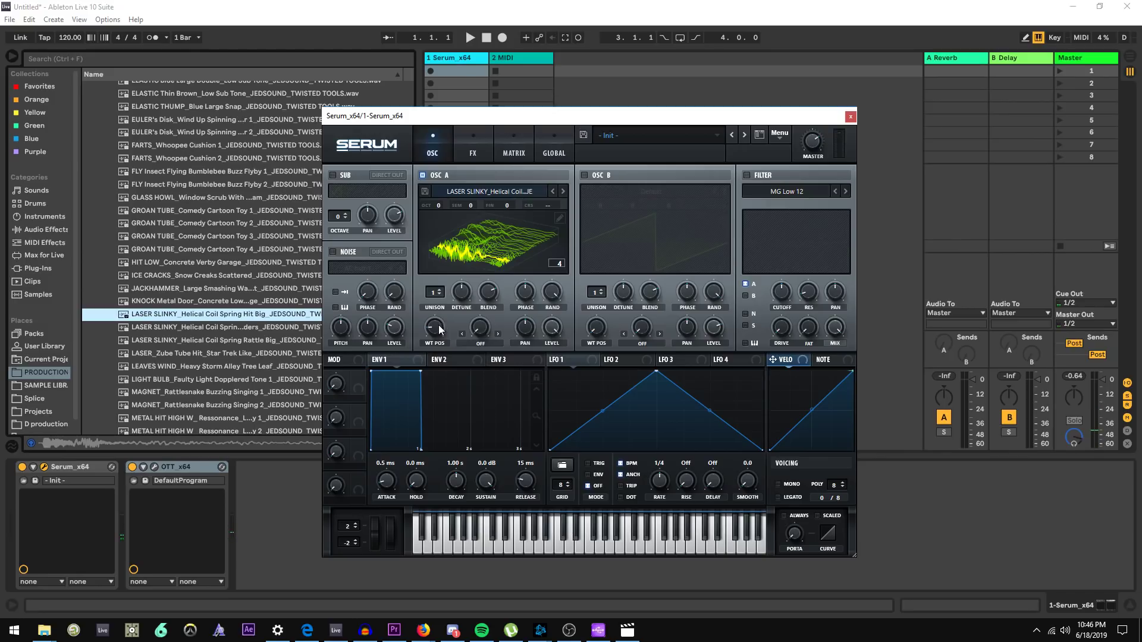
pyautogui.moveTo(435, 335)
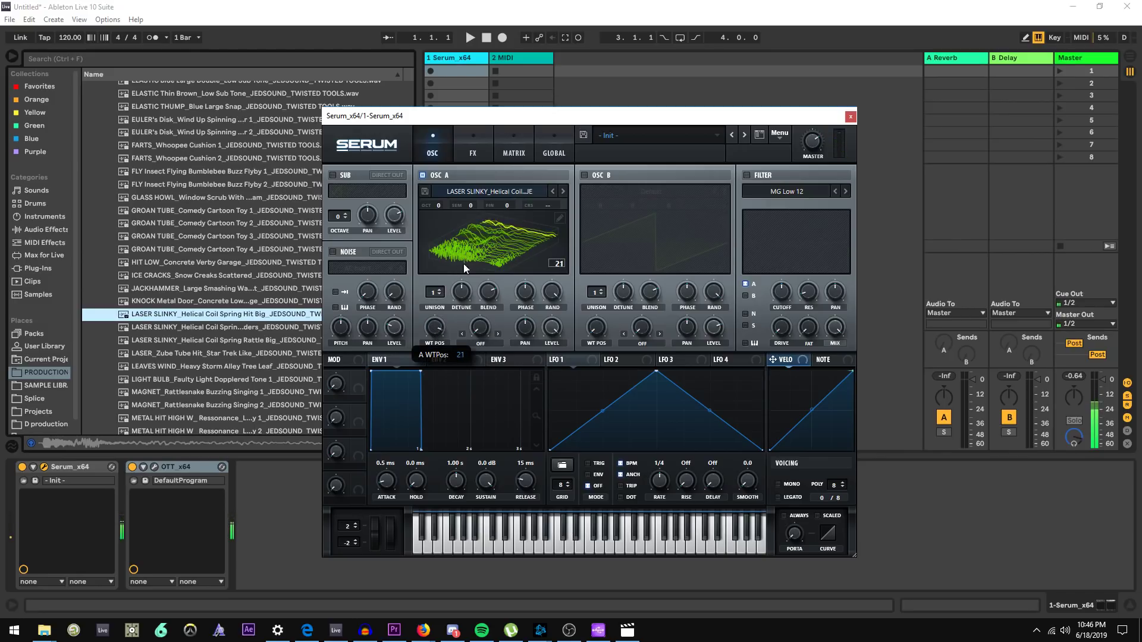
pyautogui.doubleClick(434, 330)
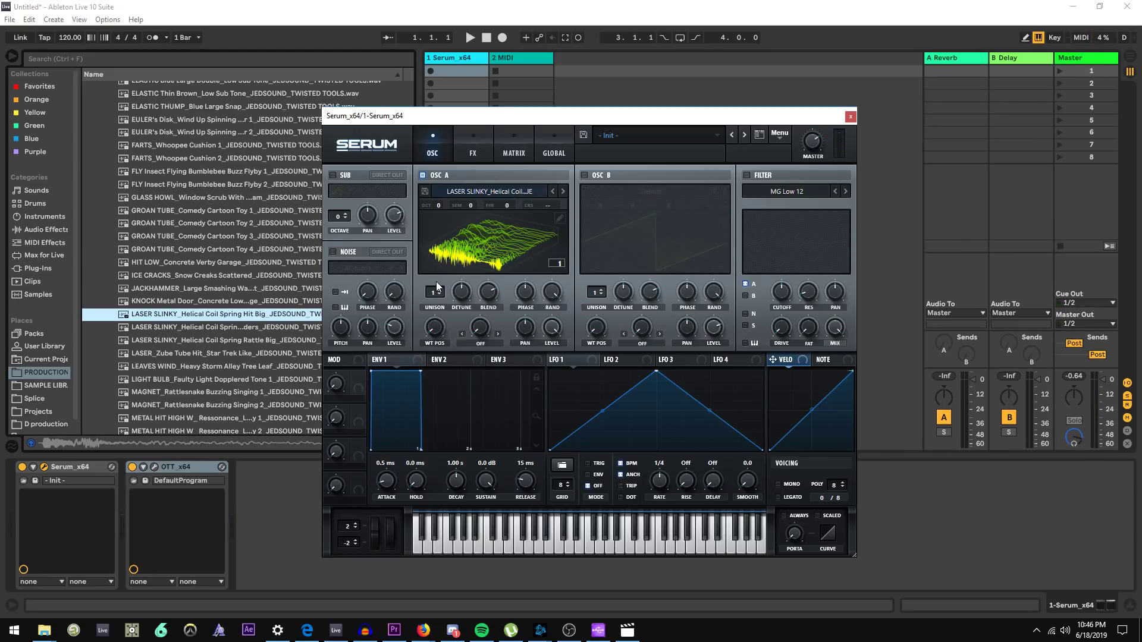
# Save oscillator A's edited wavetable as a new WAV file with "raw" added to its name
pyautogui.click(426, 191)
pyautogui.click(509, 385)
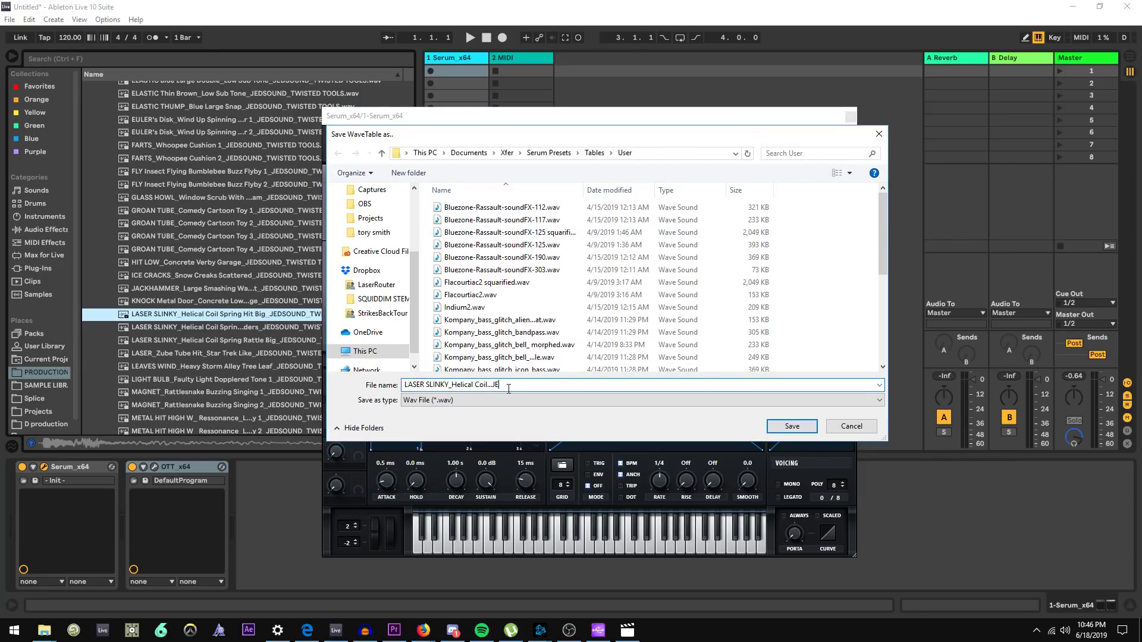
pyautogui.moveTo(404, 386); pyautogui.dragTo(507, 382)
pyautogui.click(417, 387)
pyautogui.write('raw')
pyautogui.press('Return')
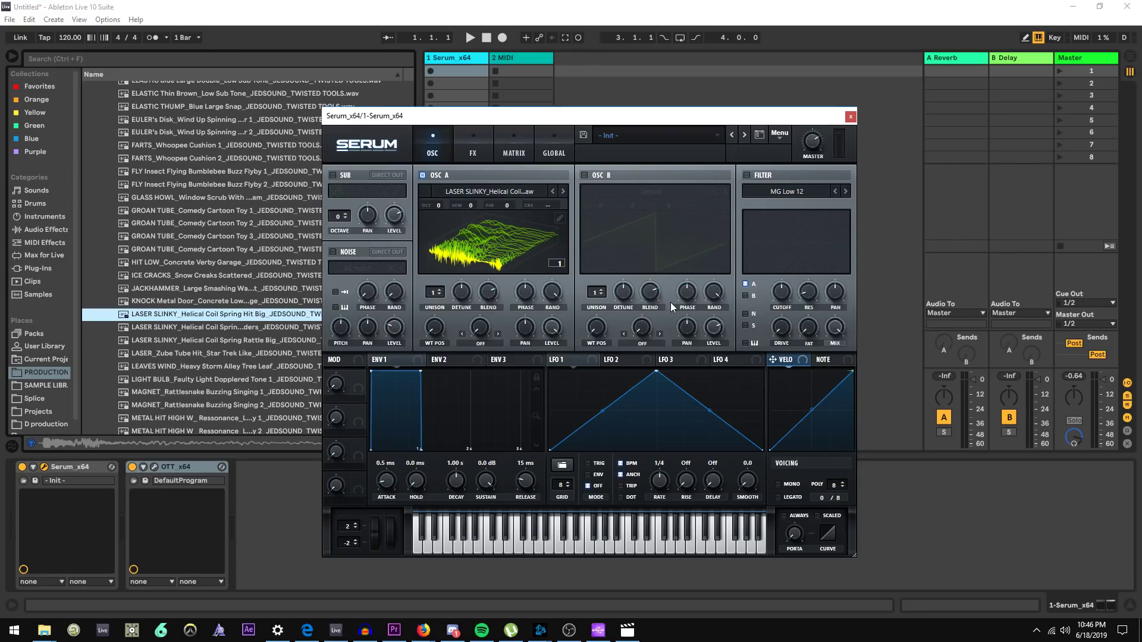
# Set the wavetable position to 3, open the wavetable editor, and normalize the frames each, then same
pyautogui.moveTo(439, 331)
pyautogui.mouseDown()
pyautogui.moveTo(462, 269)
pyautogui.moveTo(440, 319)
pyautogui.mouseUp()
pyautogui.click(561, 218)
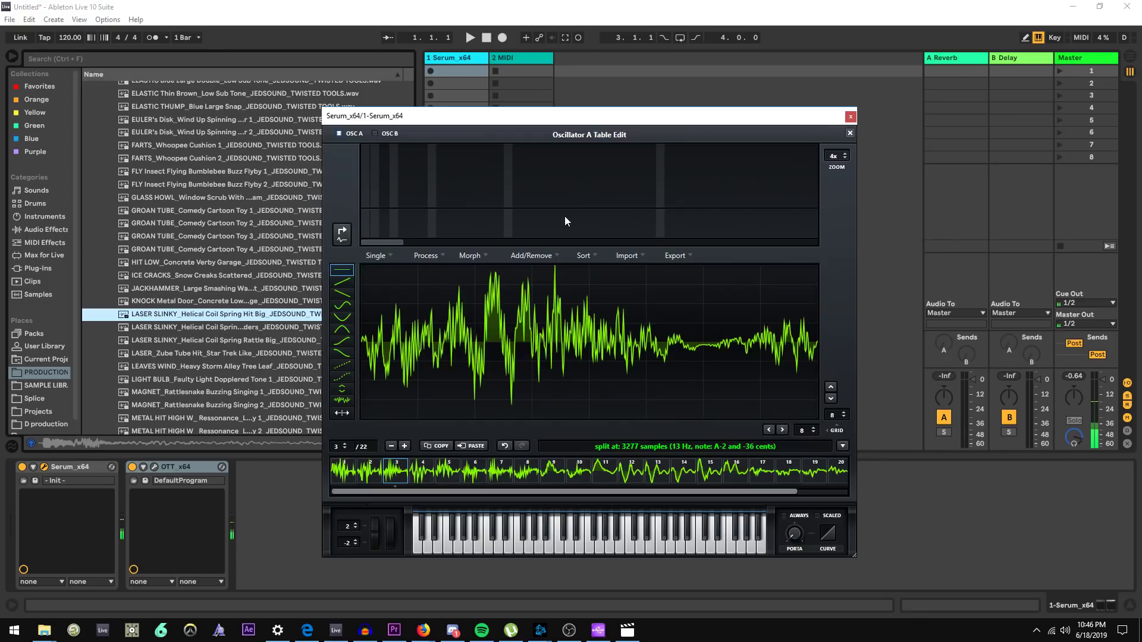
pyautogui.click(434, 255)
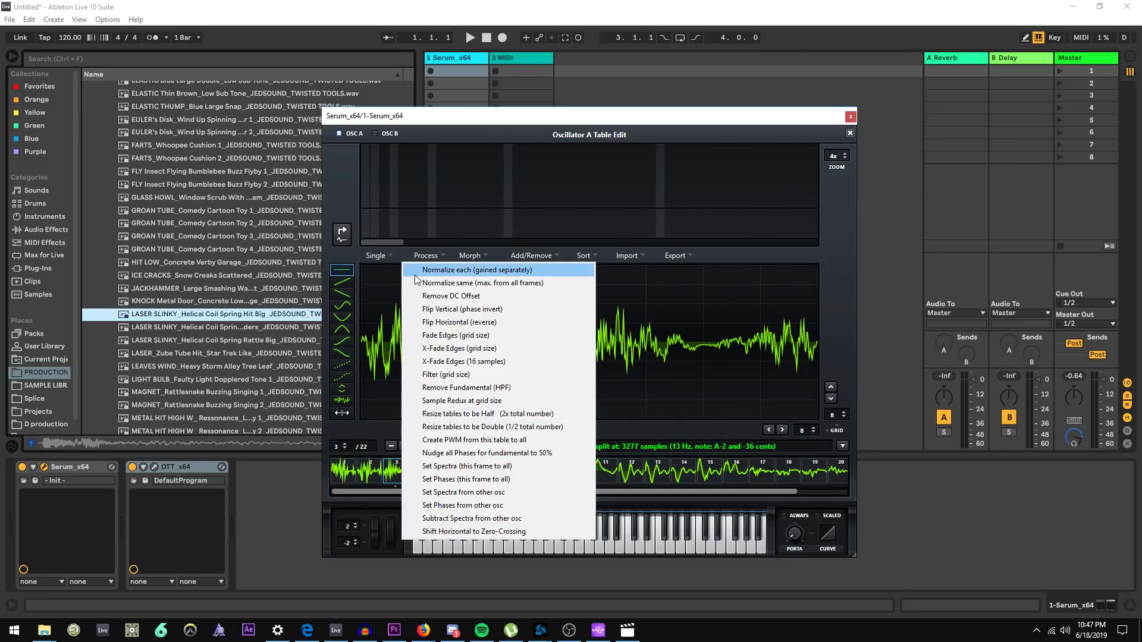
pyautogui.click(416, 277)
pyautogui.click(434, 256)
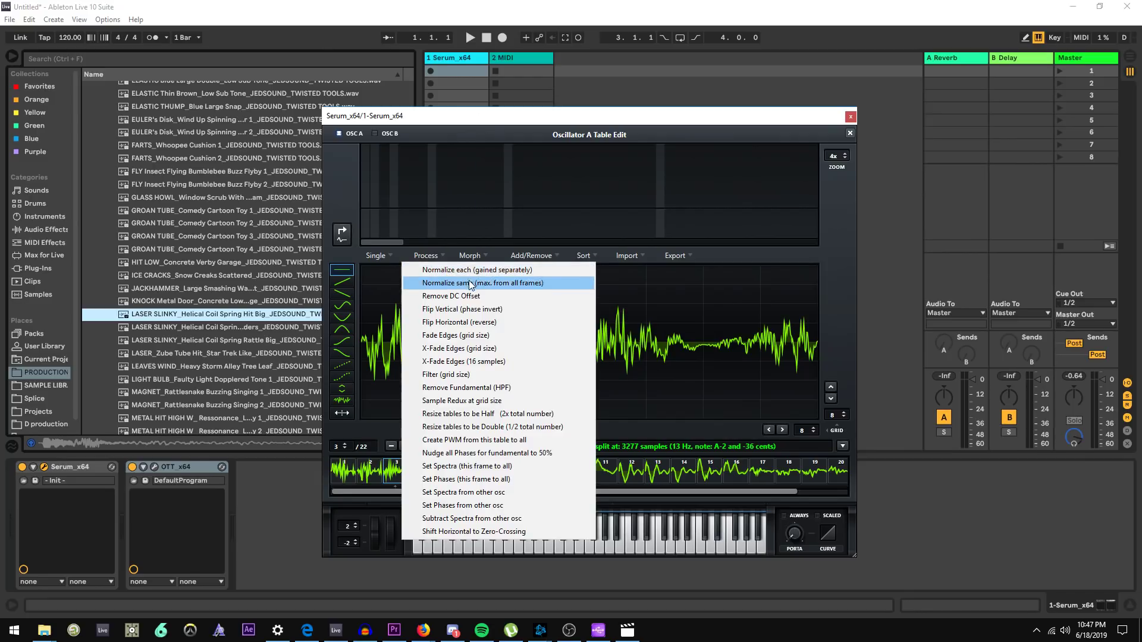
pyautogui.click(471, 284)
# Apply Remove Fundamental (HPF) twice to the wavetable and close the editor
pyautogui.click(429, 253)
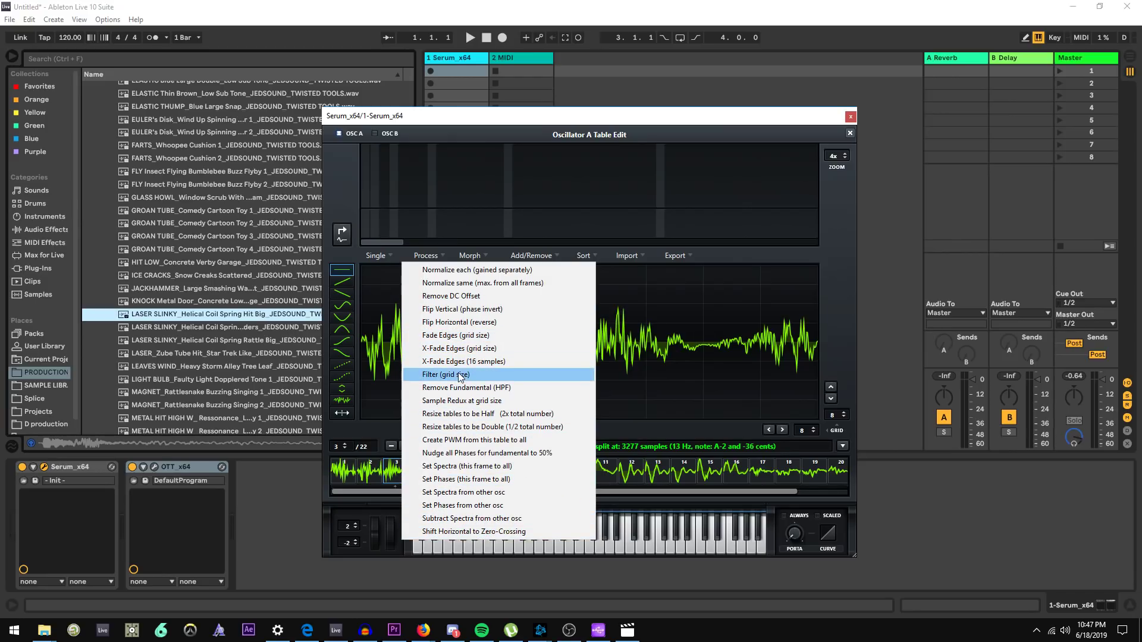
pyautogui.click(520, 120)
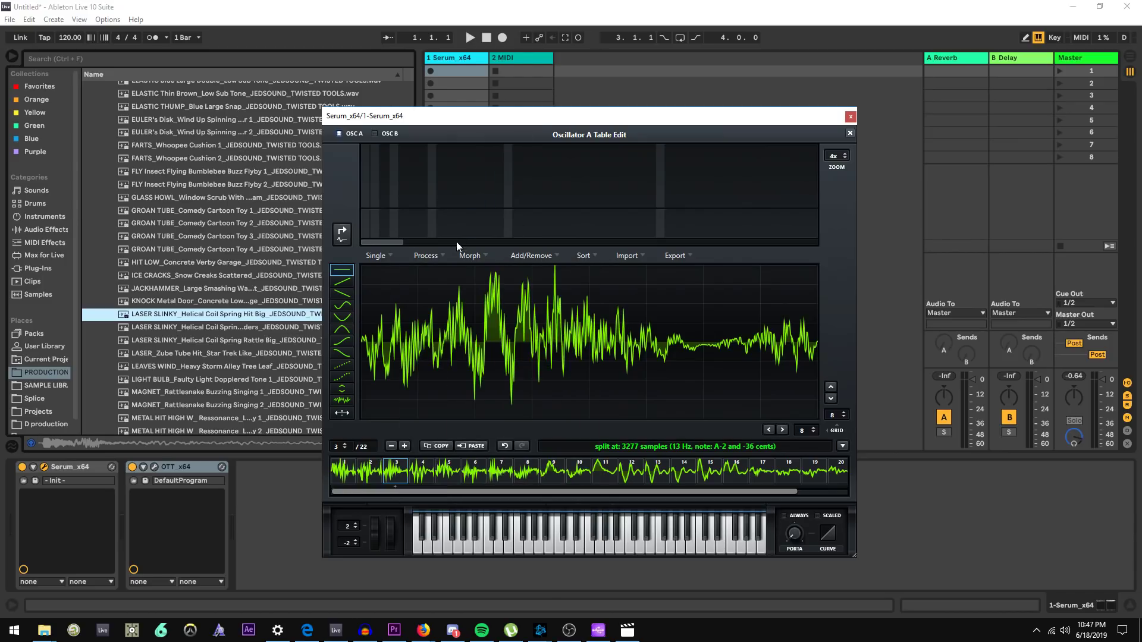
pyautogui.click(425, 255)
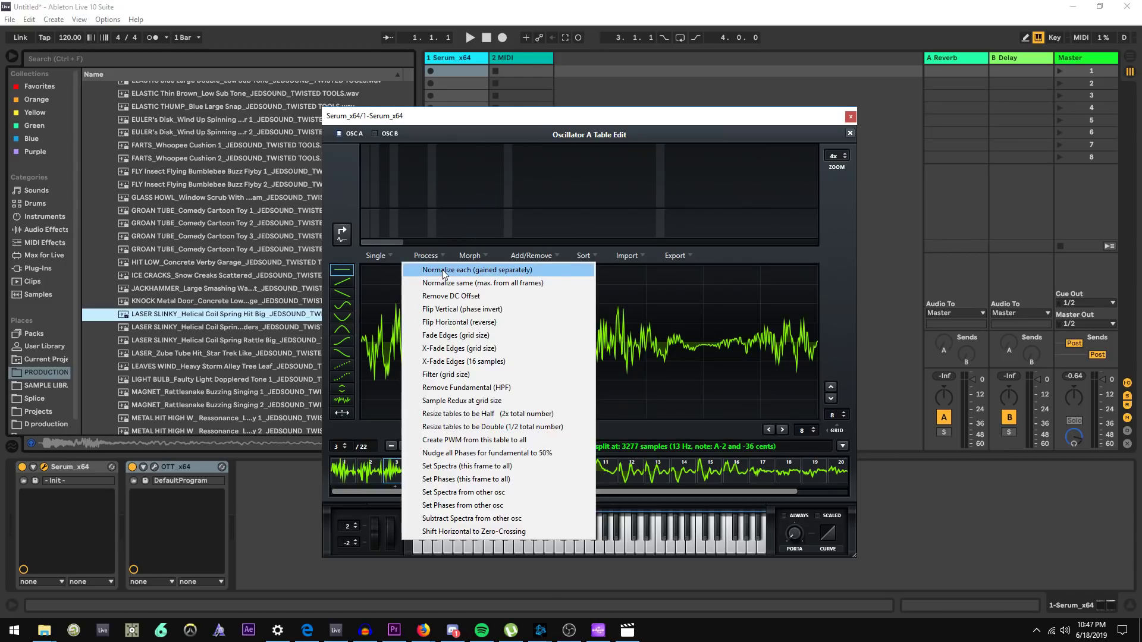
pyautogui.click(494, 387)
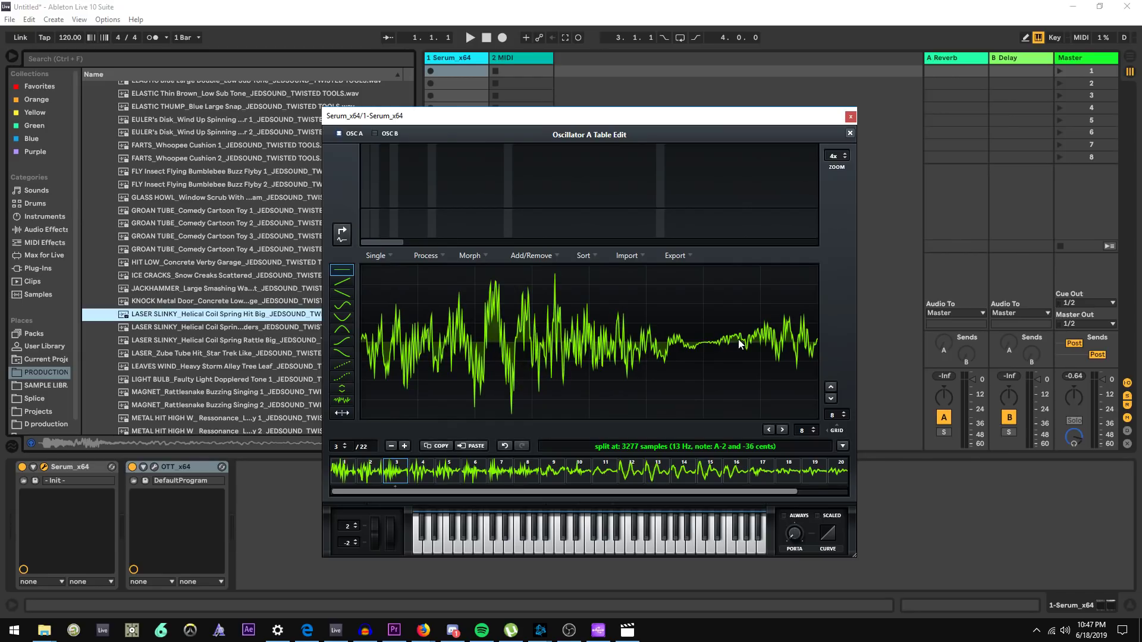
pyautogui.click(426, 256)
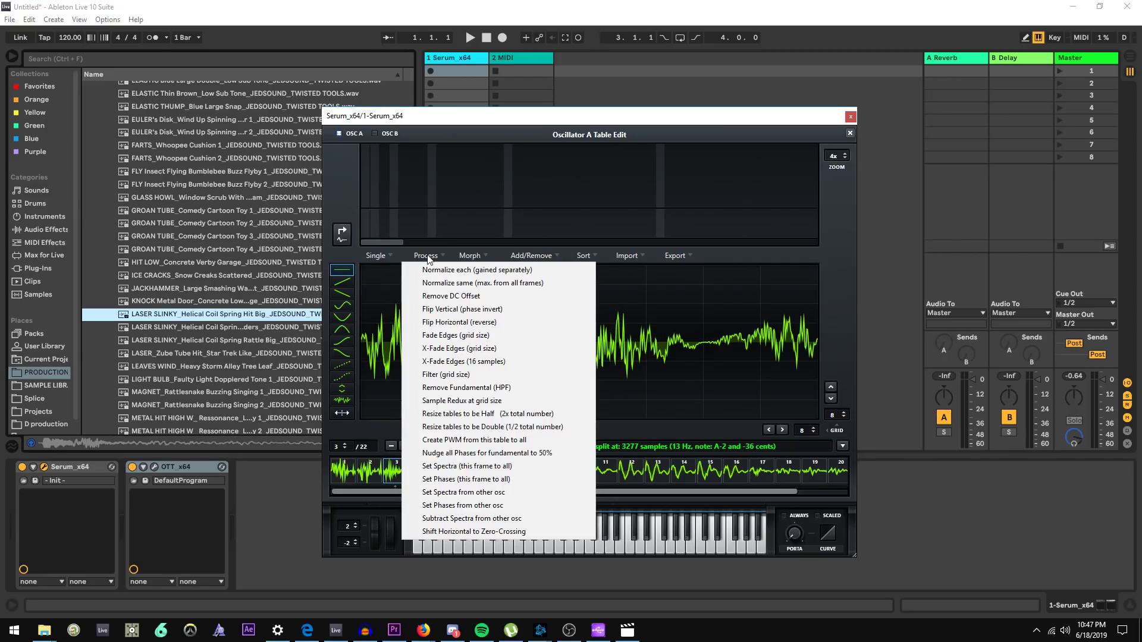
pyautogui.click(513, 391)
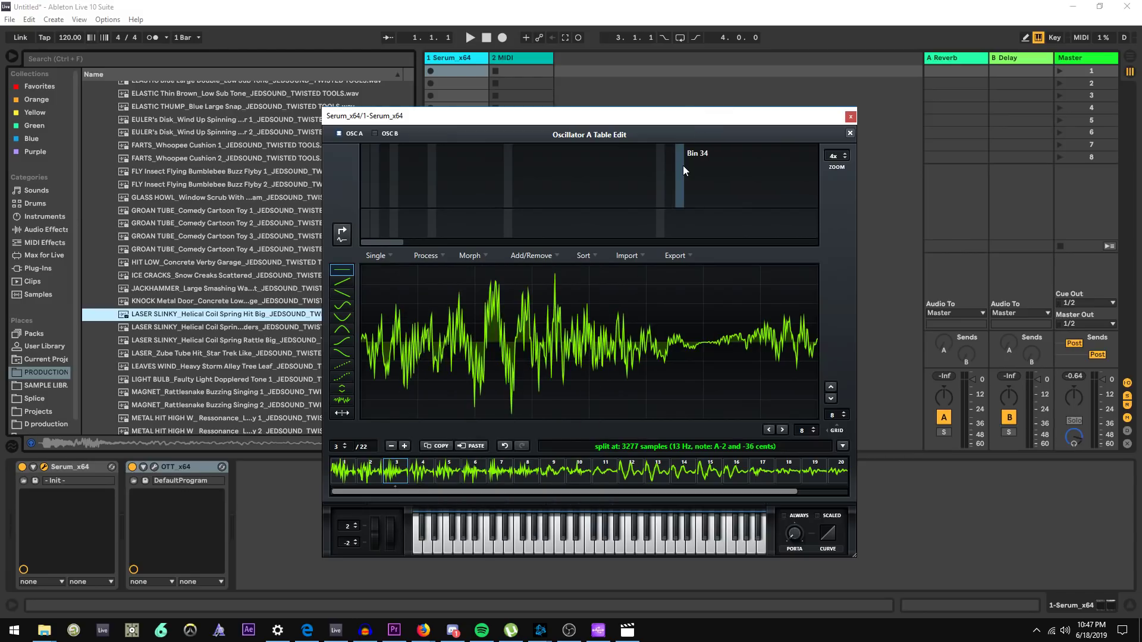
pyautogui.click(854, 136)
# Reopen oscillator A's wavetable editor, normalize each frame separately, and close the editor
pyautogui.click(559, 216)
pyautogui.click(437, 256)
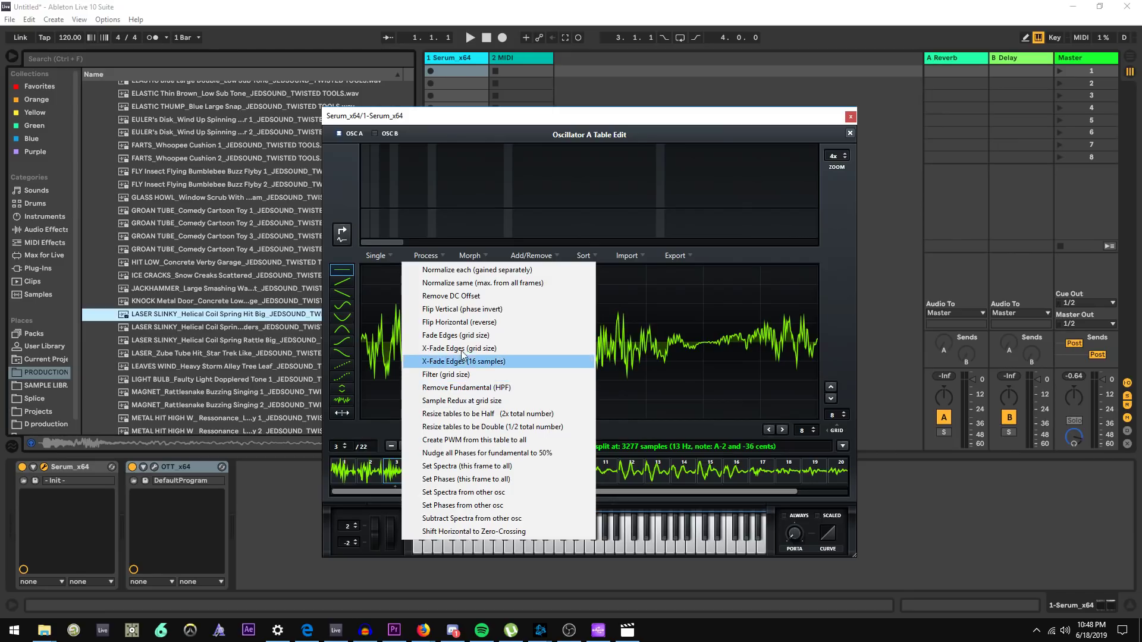
pyautogui.click(840, 291)
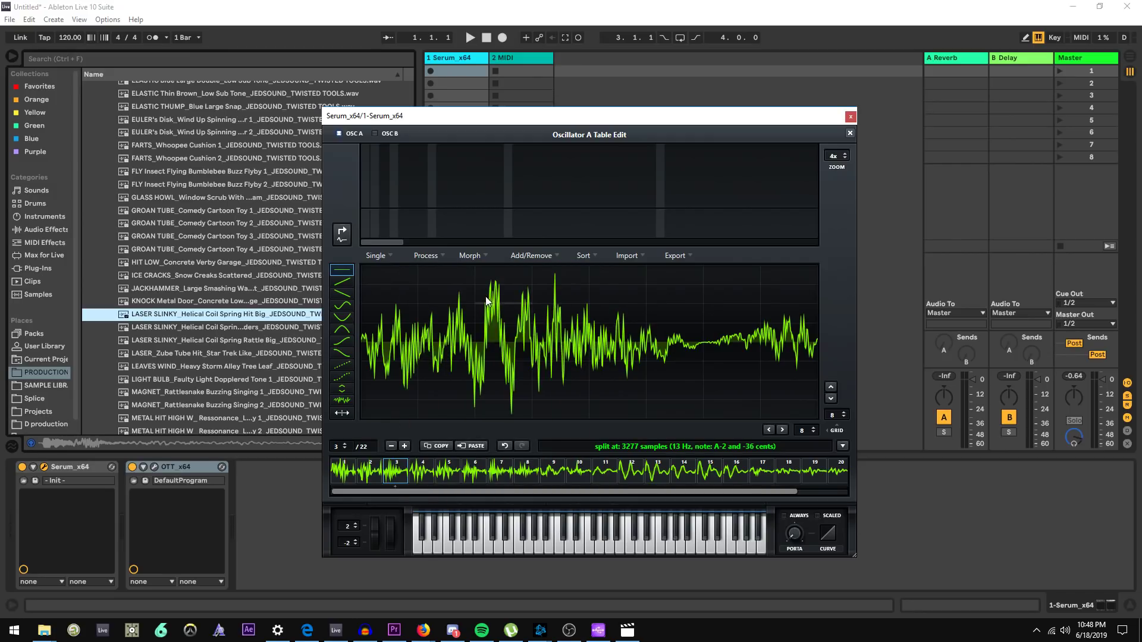
pyautogui.click(425, 256)
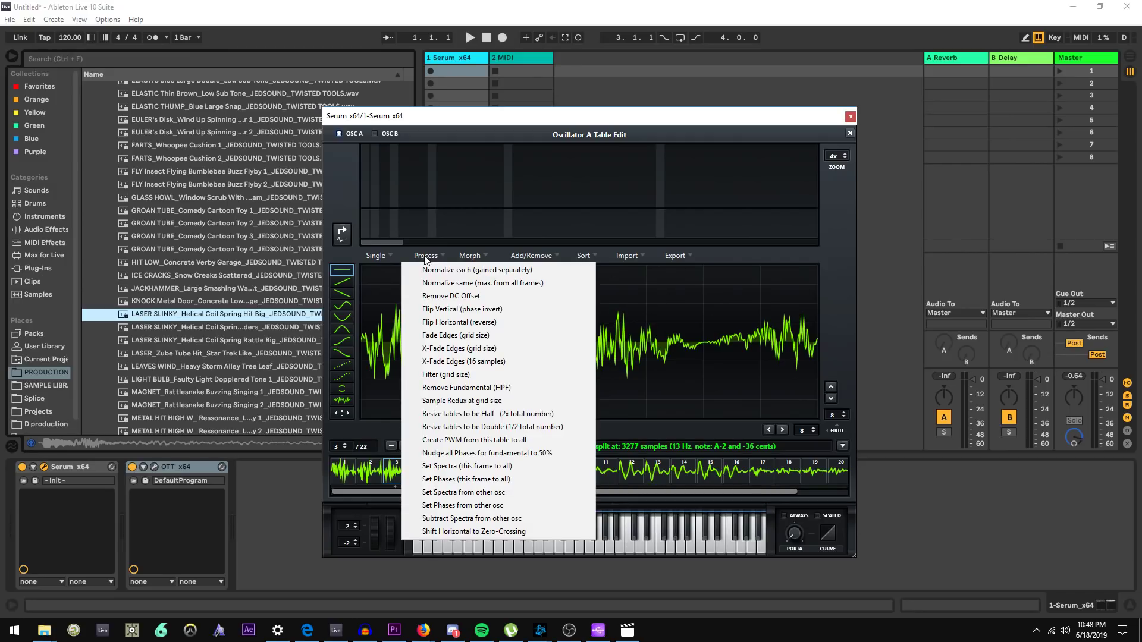
pyautogui.click(464, 272)
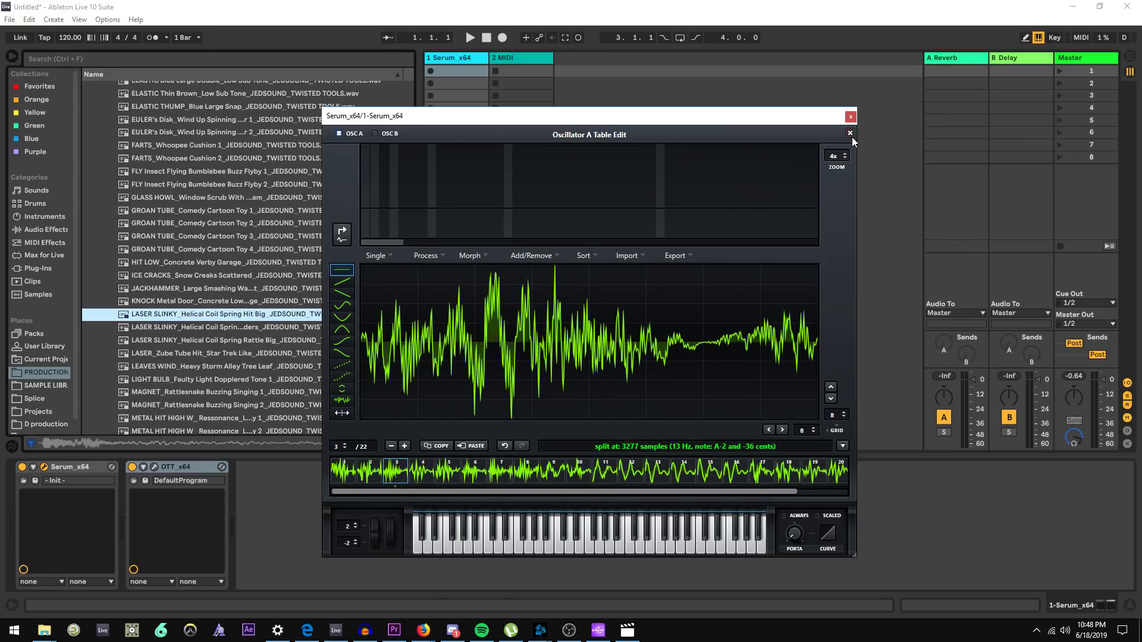
pyautogui.click(850, 133)
# Apply a Morph - Crossfade to oscillator A's wavetable and sweep the wavetable position
pyautogui.moveTo(434, 327)
pyautogui.mouseDown()
pyautogui.moveTo(470, 262)
pyautogui.moveTo(445, 331)
pyautogui.mouseUp()
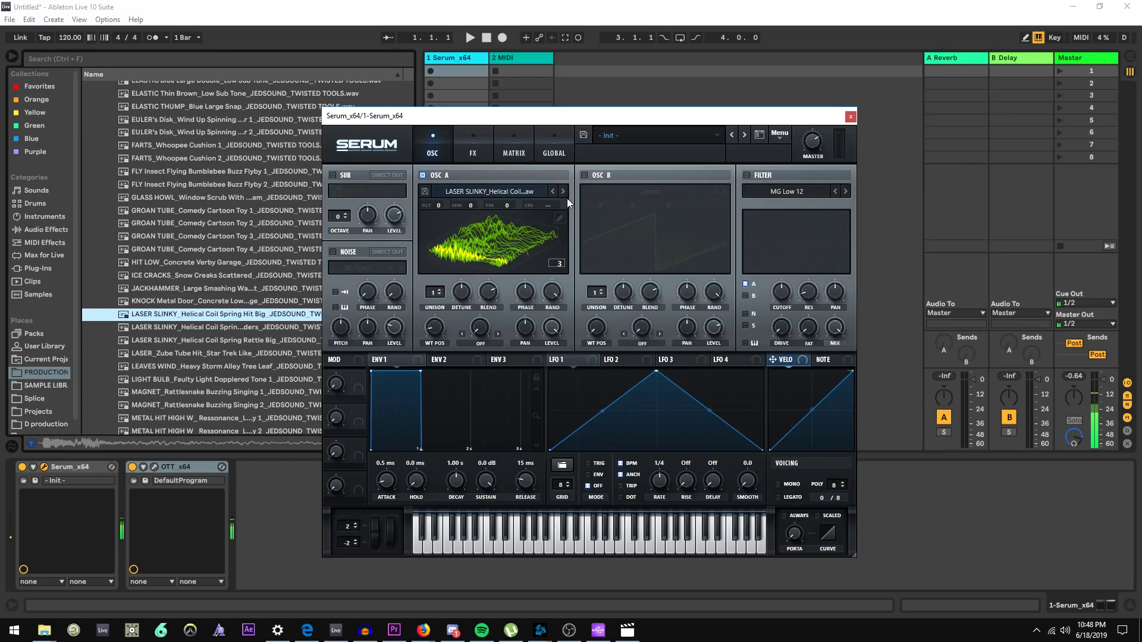
pyautogui.click(560, 219)
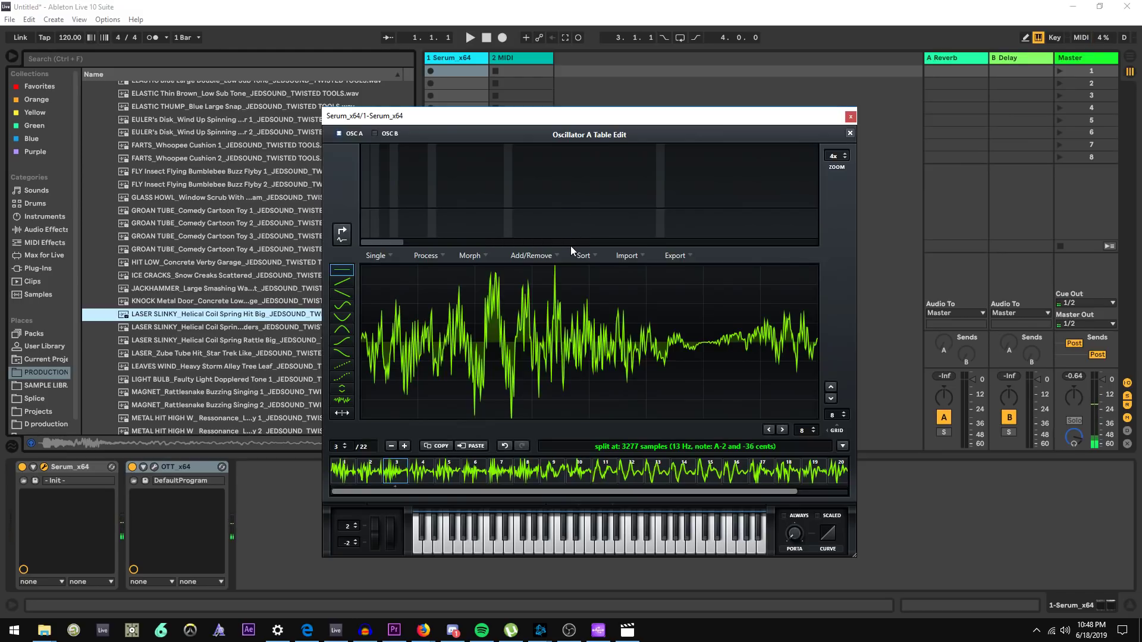
pyautogui.click(480, 256)
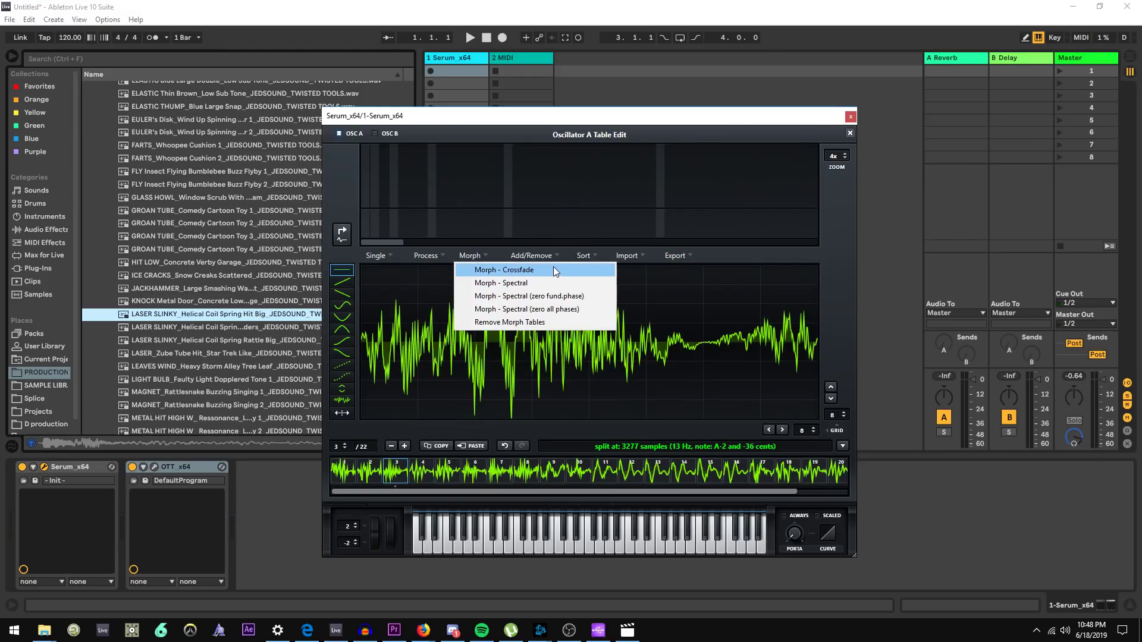
pyautogui.click(553, 271)
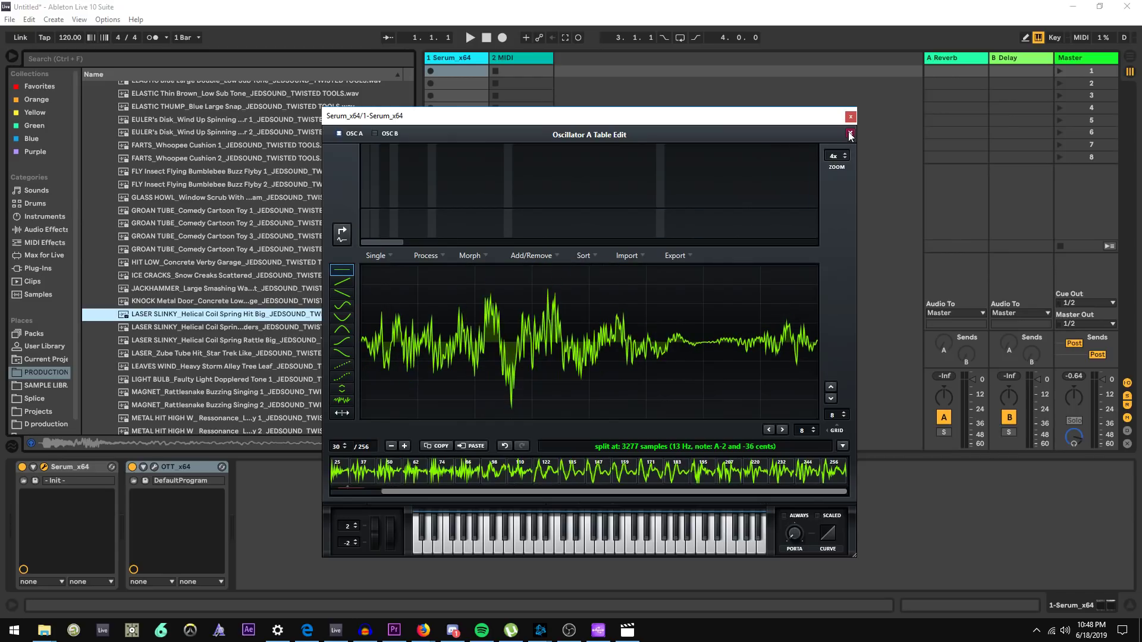
pyautogui.click(850, 133)
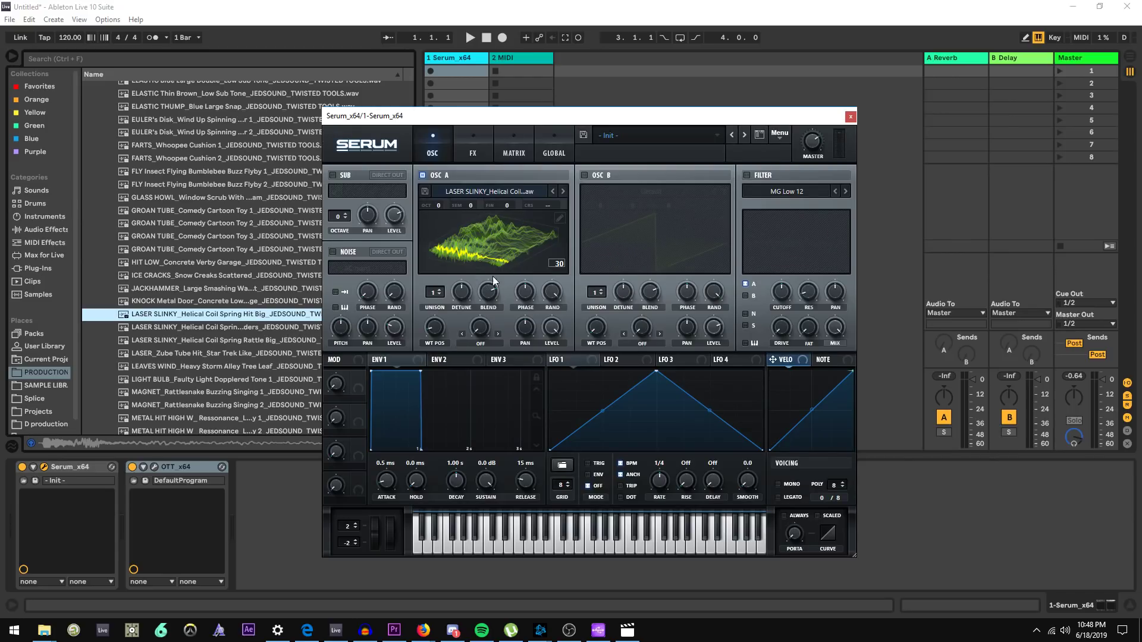
pyautogui.moveTo(427, 332)
pyautogui.mouseDown()
pyautogui.moveTo(470, 260)
pyautogui.moveTo(433, 336)
pyautogui.moveTo(451, 309)
pyautogui.moveTo(433, 338)
pyautogui.moveTo(444, 344)
pyautogui.mouseUp()
# Remove the morph tables, apply Morph - Spectral instead, and close the wavetable editor
pyautogui.click(560, 219)
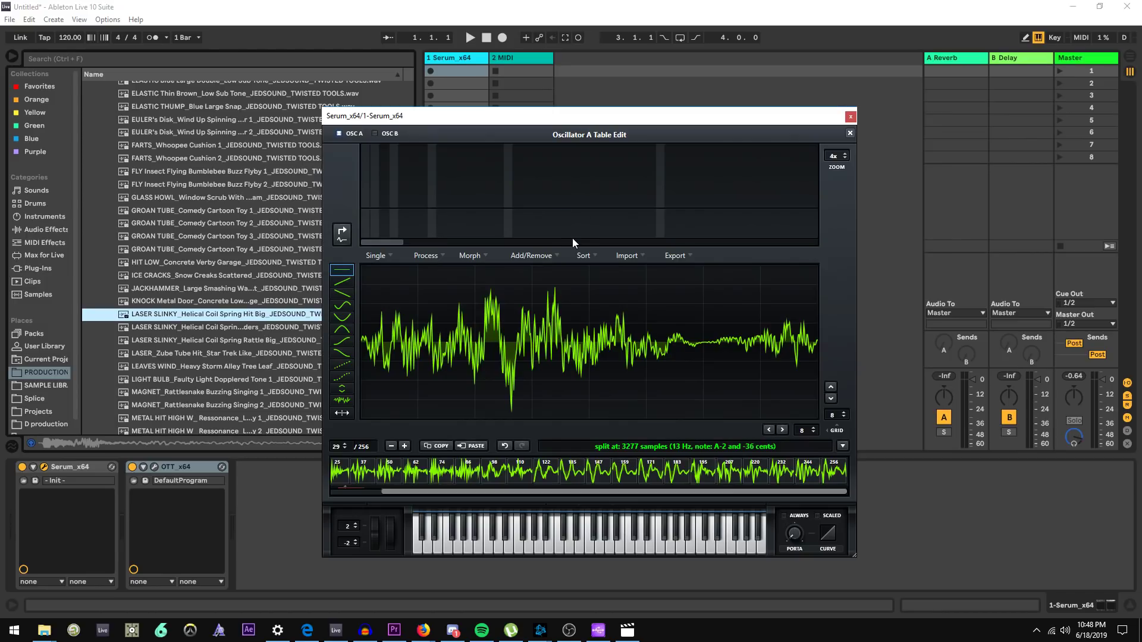
pyautogui.click(468, 255)
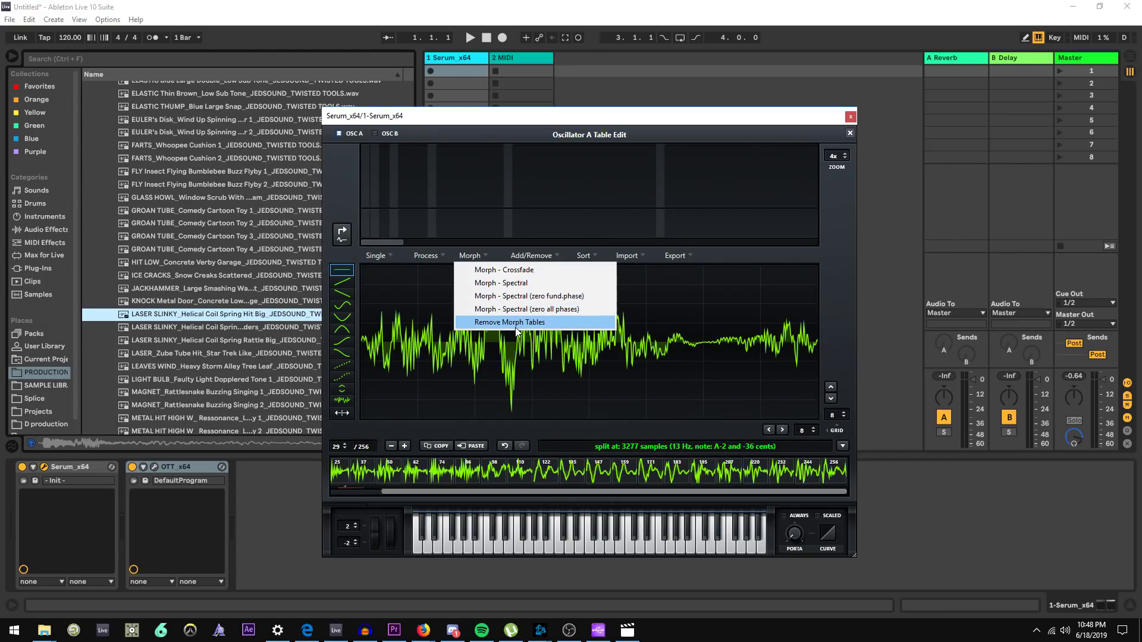
pyautogui.click(516, 327)
pyautogui.click(469, 254)
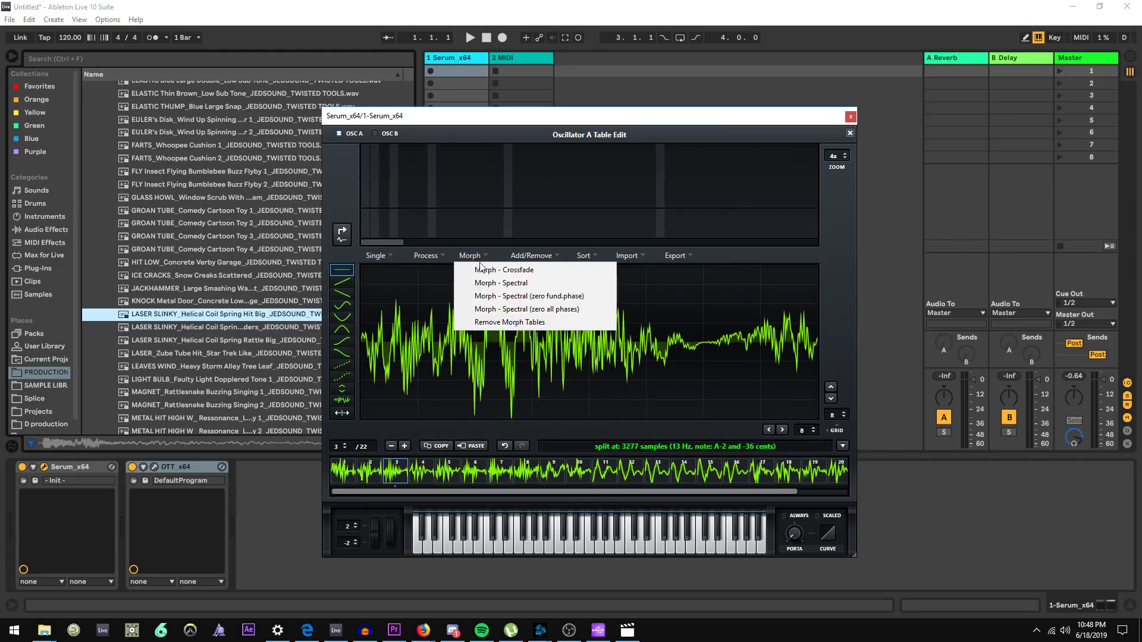
pyautogui.click(506, 282)
pyautogui.click(850, 133)
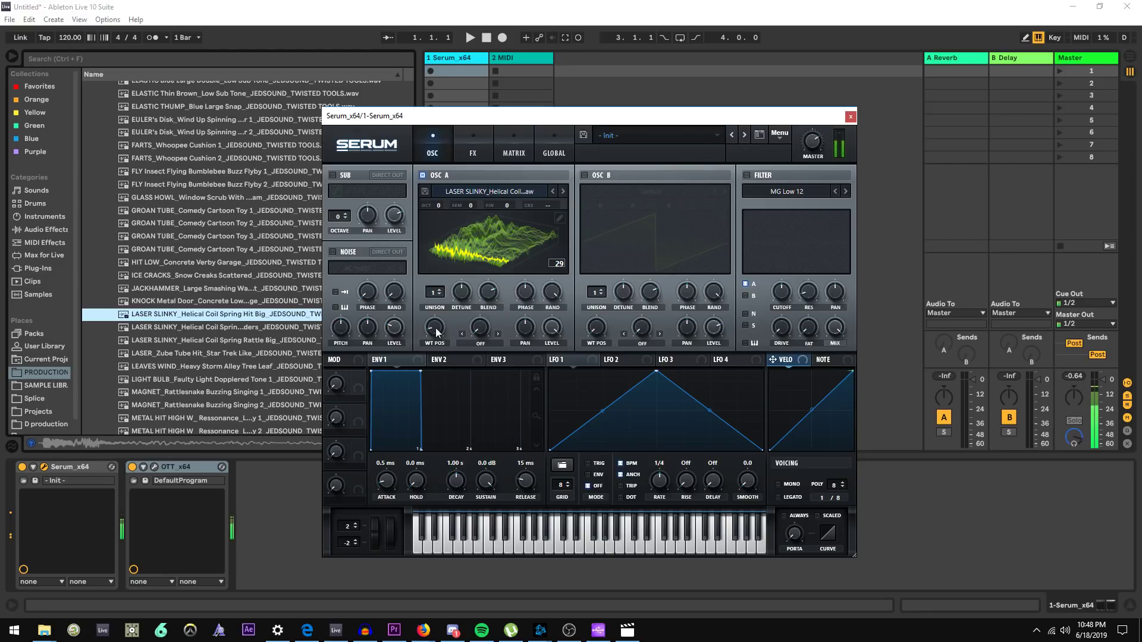
# Replace oscillator A's spectral morph tables with Morph - Crossfade, close the editor, and sweep the wavetable position
pyautogui.moveTo(434, 327)
pyautogui.mouseDown()
pyautogui.moveTo(436, 303)
pyautogui.moveTo(443, 314)
pyautogui.mouseUp()
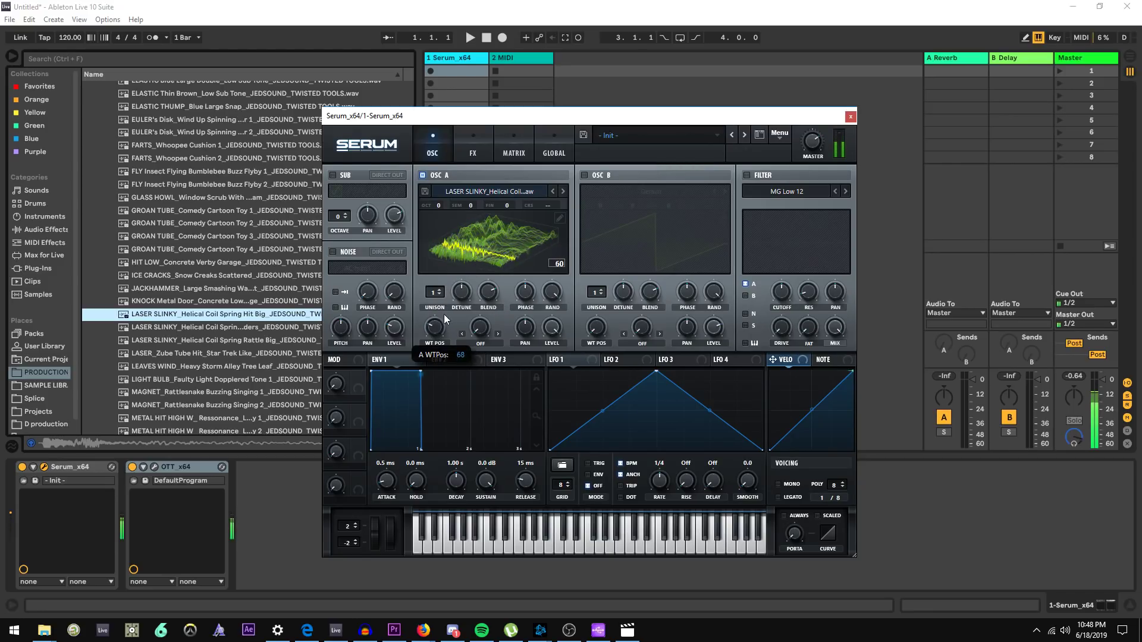
pyautogui.click(559, 219)
pyautogui.click(487, 256)
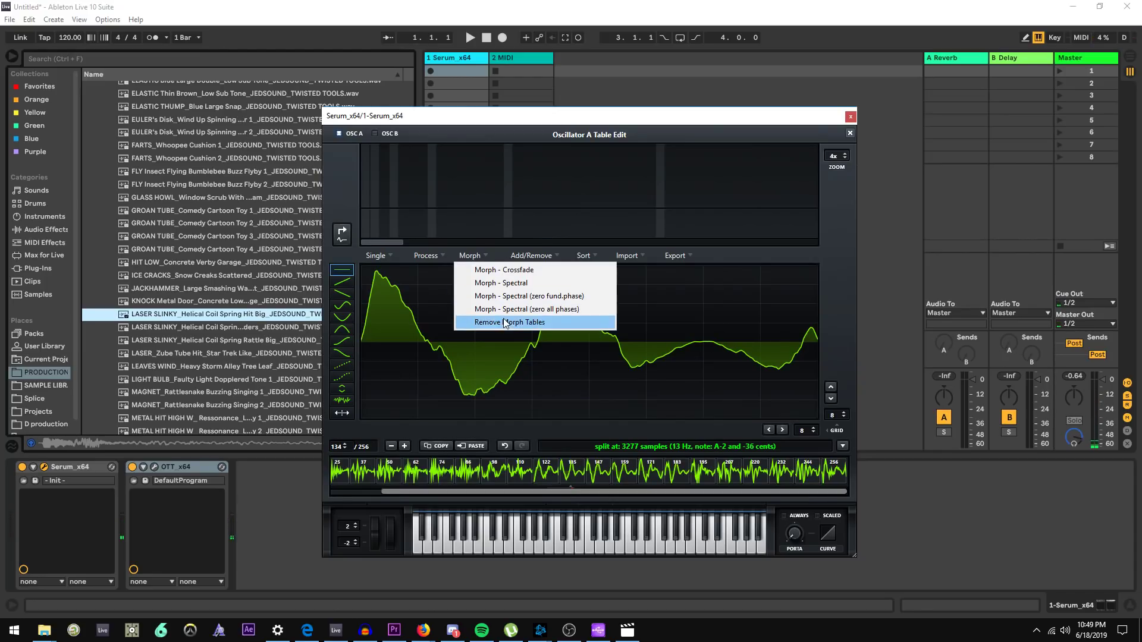
pyautogui.click(510, 322)
pyautogui.click(479, 256)
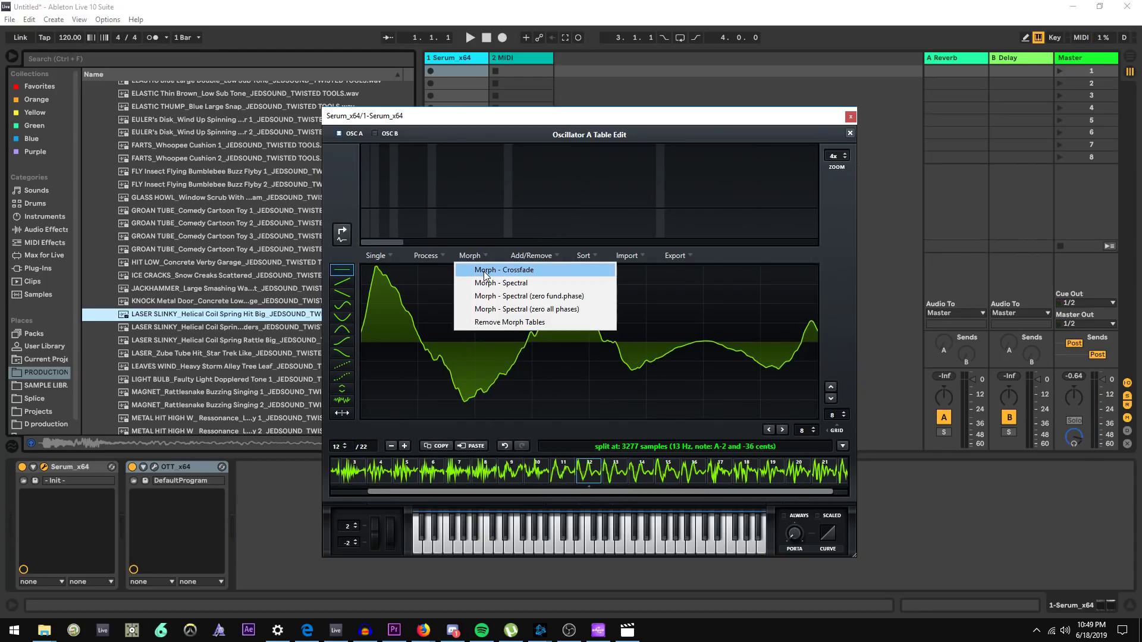
pyautogui.click(485, 271)
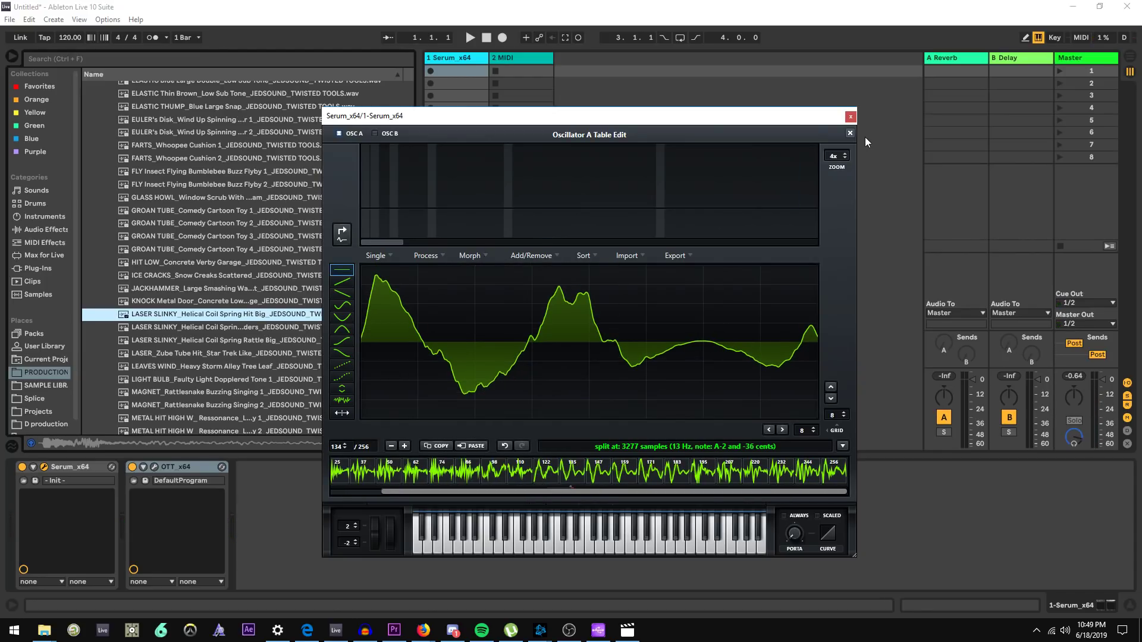
pyautogui.click(850, 133)
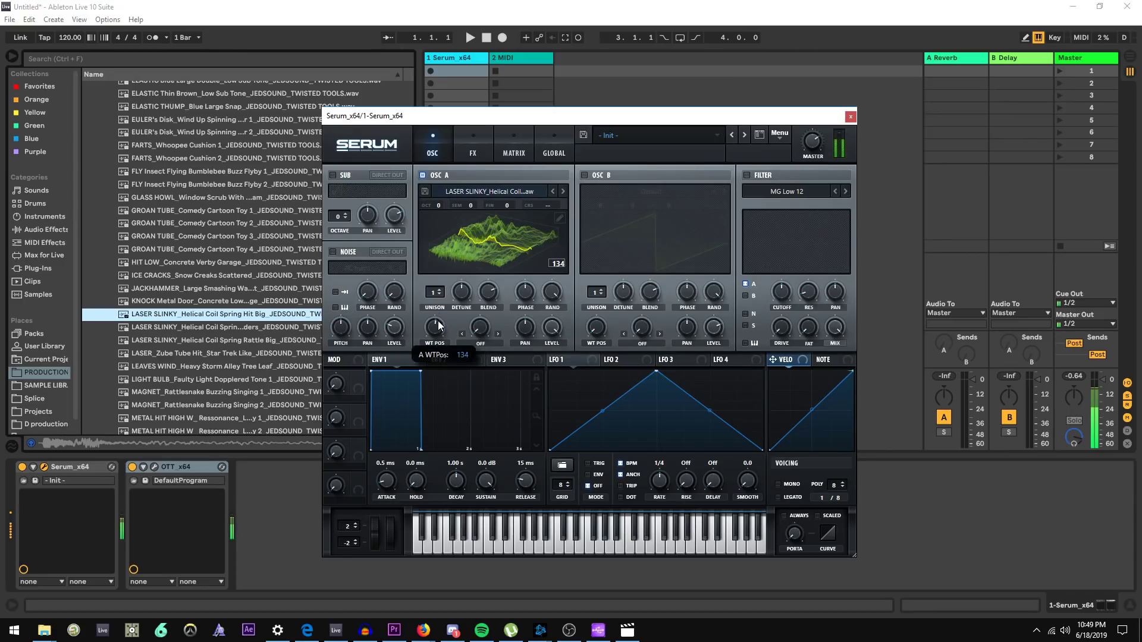
pyautogui.moveTo(434, 327); pyautogui.dragTo(427, 338)
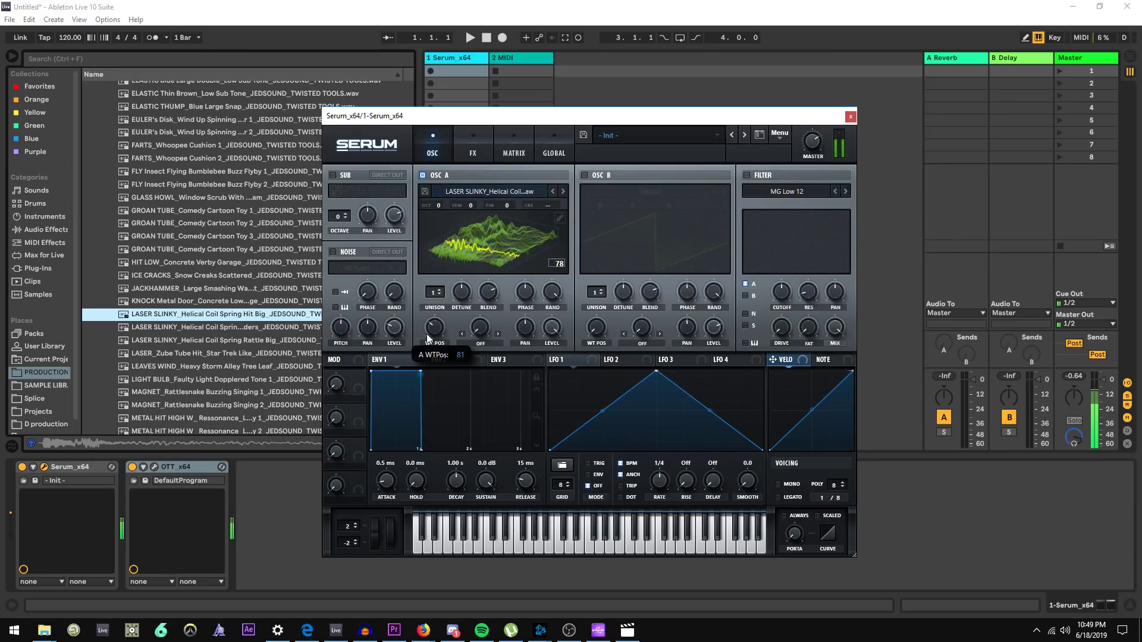
# Apply Remove Fundamental (HPF) and Normalize each to oscillator A's wavetable, close the editor, and sweep the wavetable position
pyautogui.click(561, 218)
pyautogui.click(411, 254)
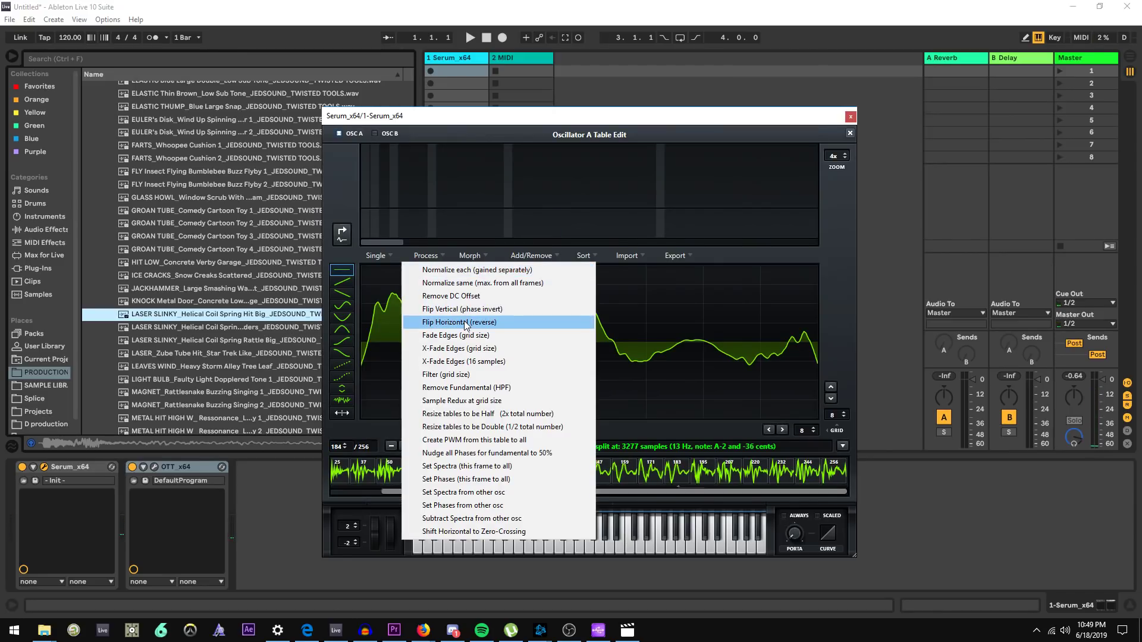
pyautogui.click(498, 392)
pyautogui.click(440, 253)
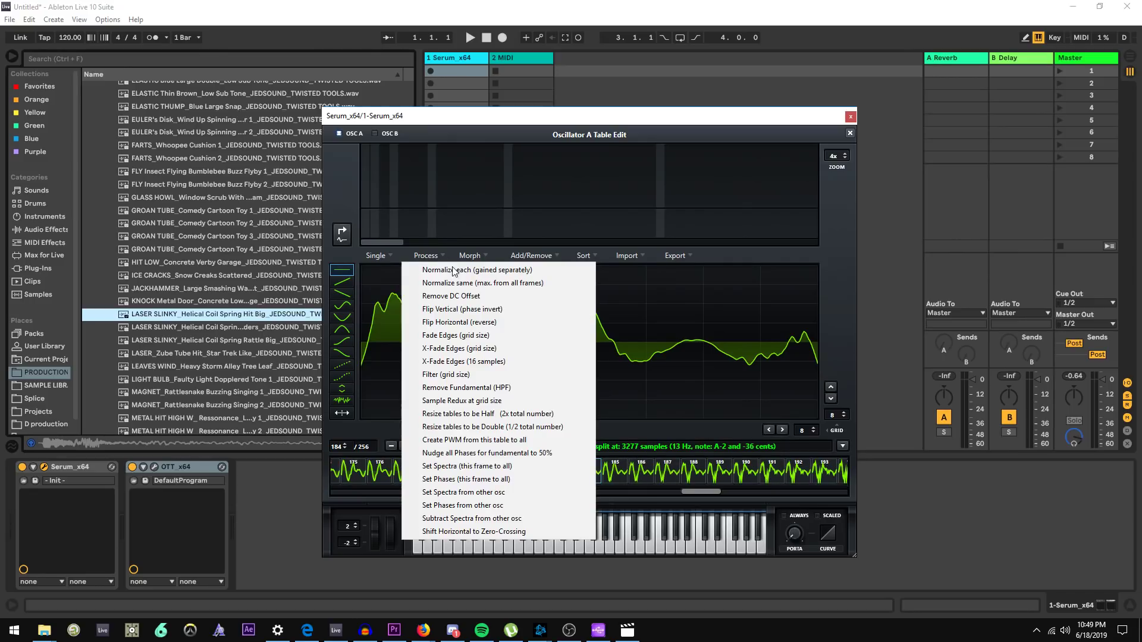
pyautogui.click(452, 269)
pyautogui.click(850, 133)
pyautogui.moveTo(435, 327); pyautogui.dragTo(464, 333)
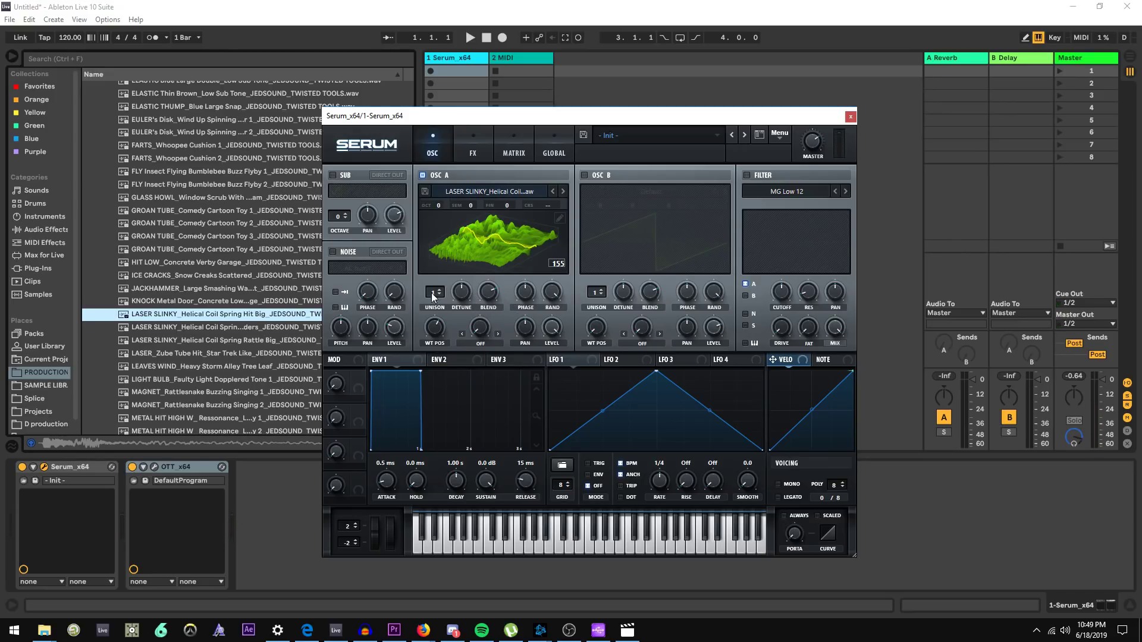
pyautogui.moveTo(441, 330)
pyautogui.mouseDown()
pyautogui.moveTo(431, 375)
pyautogui.moveTo(443, 348)
pyautogui.mouseUp()
# Save the processed wavetable to the User tables folder with 'processed' appended to its file name
pyautogui.click(424, 191)
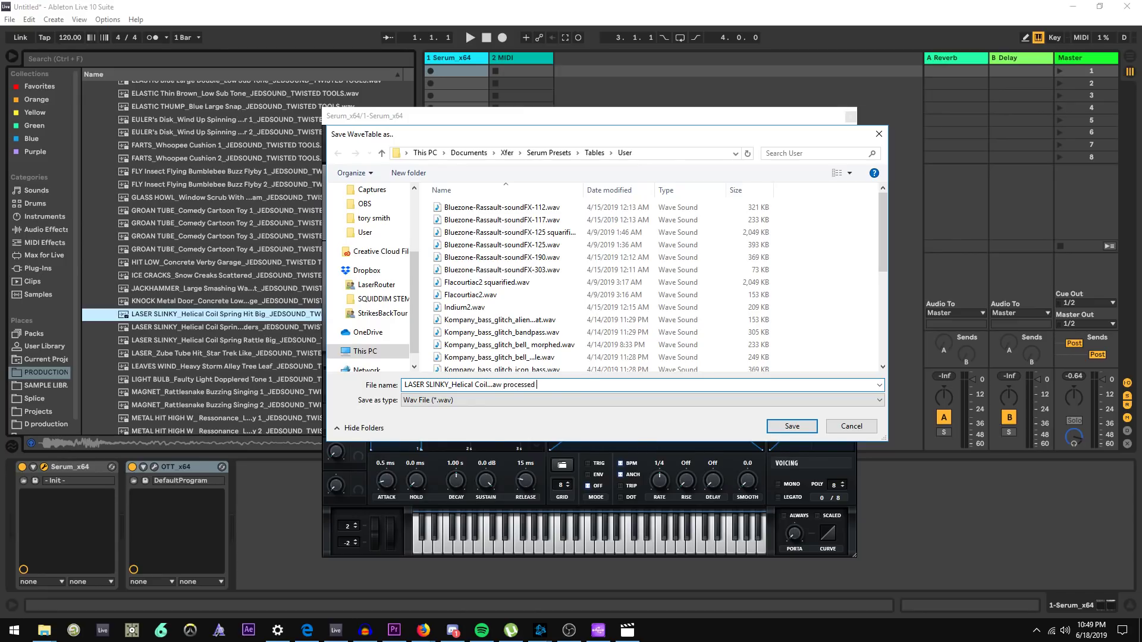
pyautogui.press('Return')
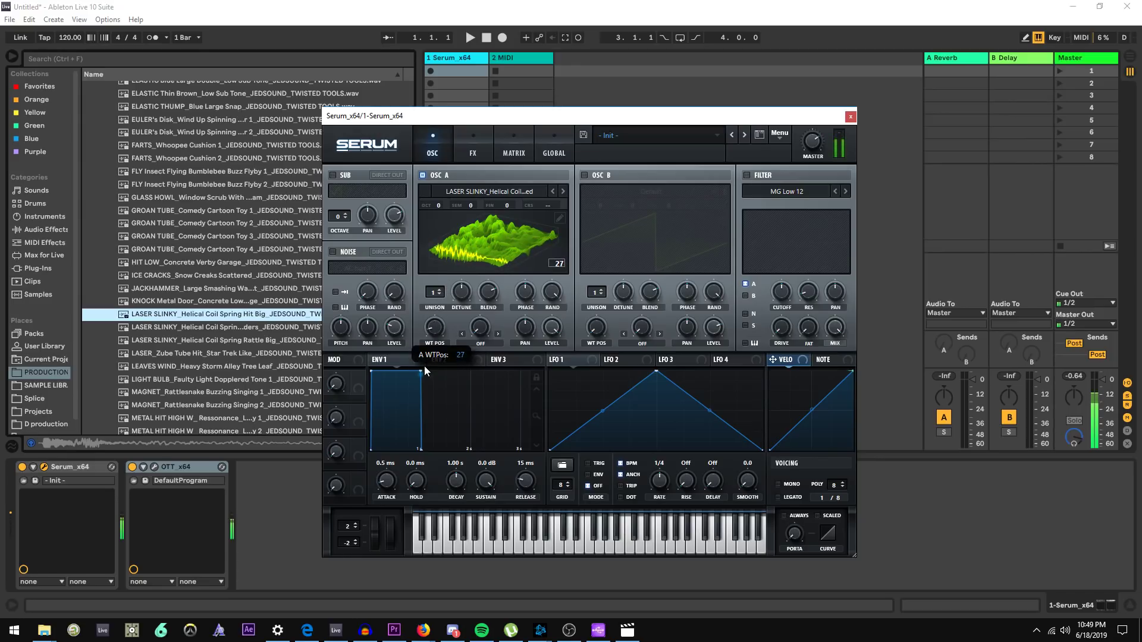
pyautogui.hotkey('alt', 'Tab')
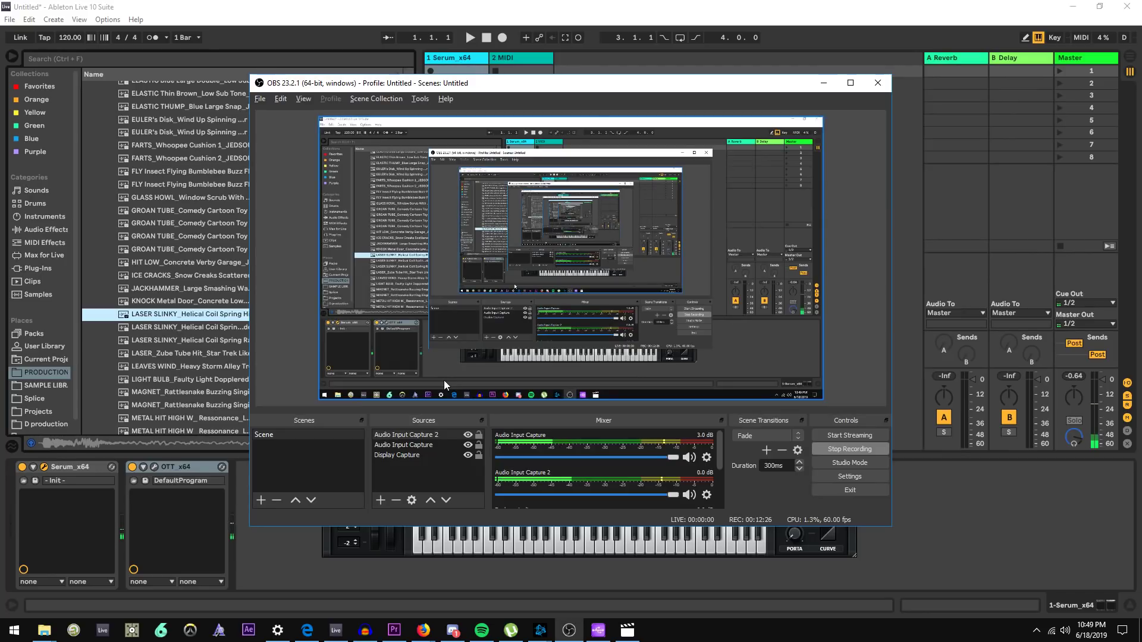
pyautogui.click(628, 13)
# Sweep the wavetable position while bypassing and re-enabling OTT to compare the sound
pyautogui.moveTo(434, 328)
pyautogui.mouseDown()
pyautogui.moveTo(436, 304)
pyautogui.moveTo(423, 331)
pyautogui.mouseUp()
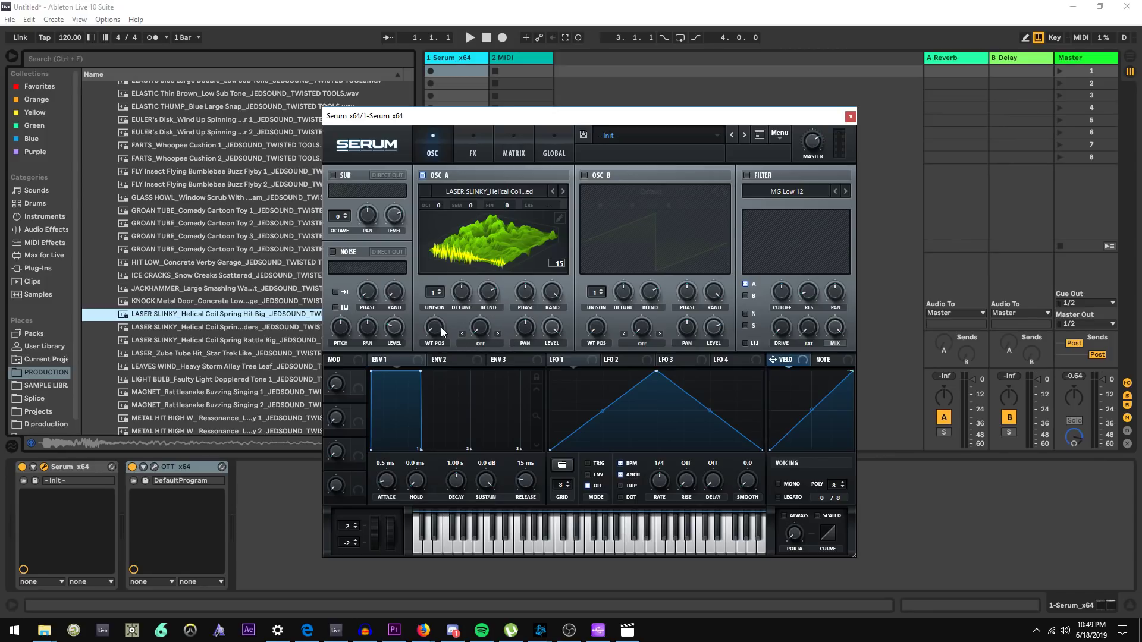
pyautogui.moveTo(441, 327); pyautogui.dragTo(429, 448)
pyautogui.click(126, 466)
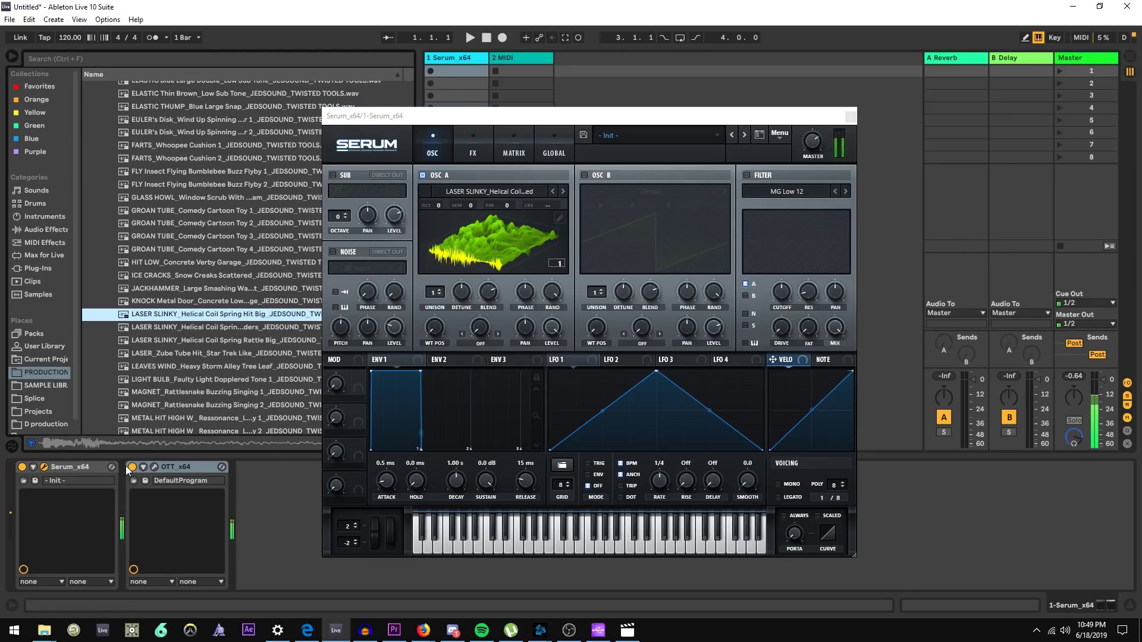
pyautogui.click(132, 467)
pyautogui.moveTo(435, 327)
pyautogui.mouseDown()
pyautogui.moveTo(448, 326)
pyautogui.moveTo(466, 249)
pyautogui.moveTo(449, 337)
pyautogui.mouseUp()
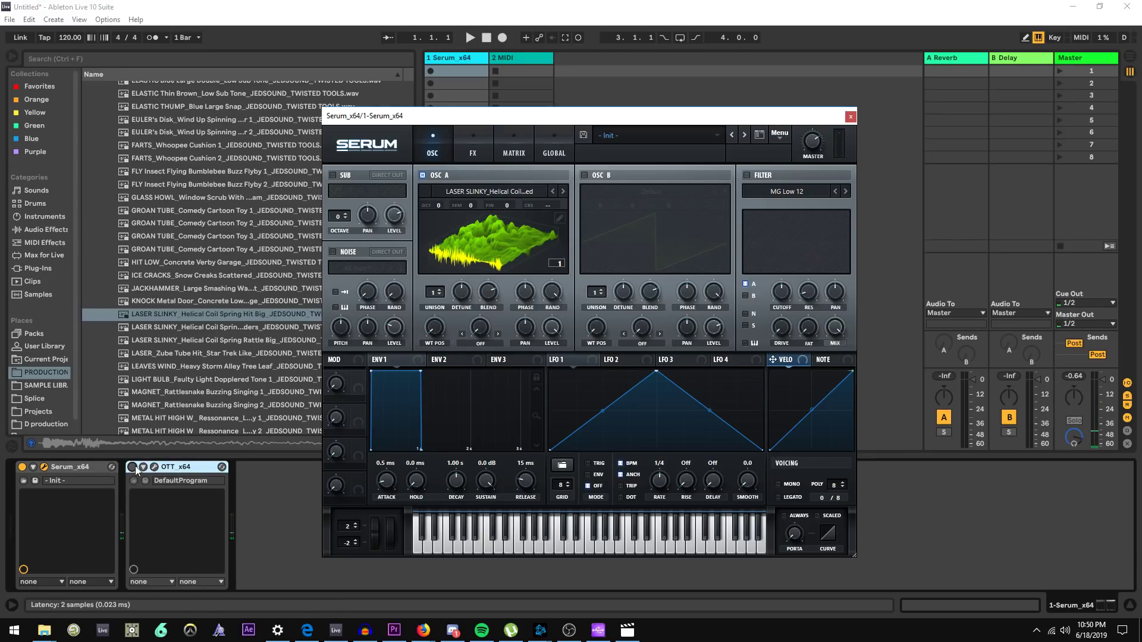
pyautogui.moveTo(437, 331)
pyautogui.mouseDown()
pyautogui.moveTo(468, 261)
pyautogui.moveTo(430, 324)
pyautogui.mouseUp()
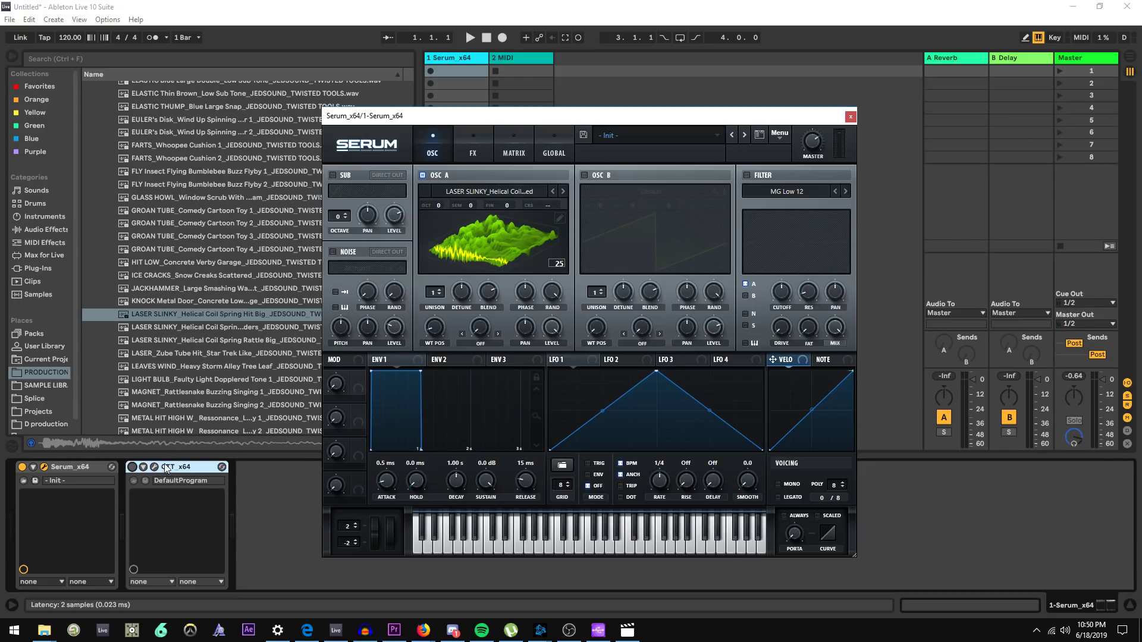
pyautogui.moveTo(434, 332); pyautogui.dragTo(440, 279)
pyautogui.click(132, 467)
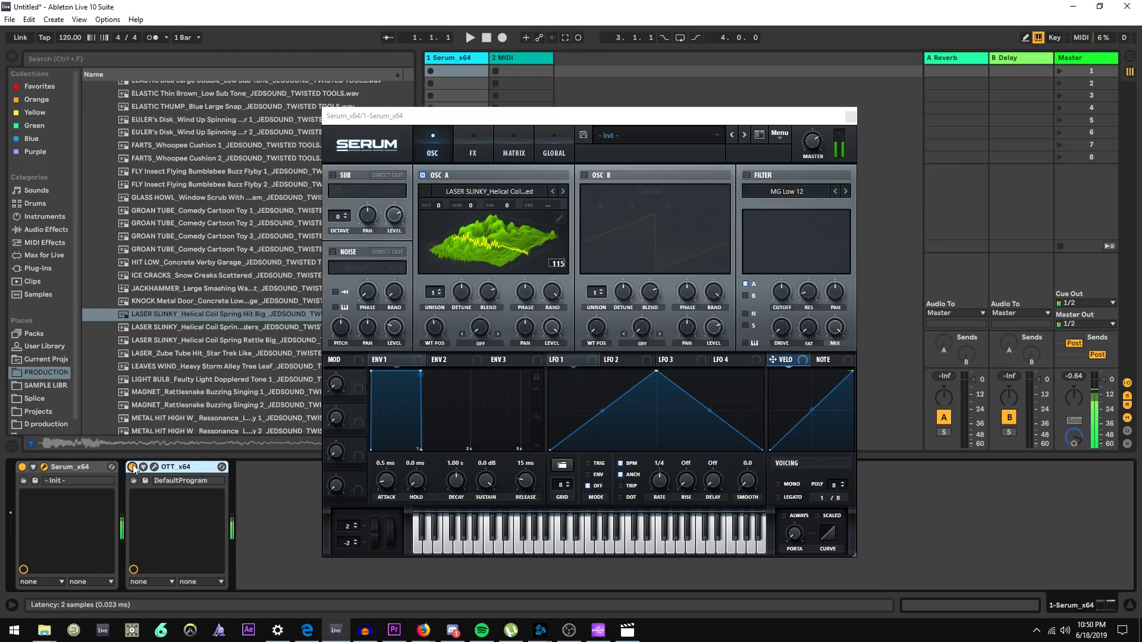
pyautogui.click(133, 467)
# Open and close the OTT plugin window and sweep oscillator A's wavetable position again
pyautogui.moveTo(435, 334); pyautogui.dragTo(432, 378)
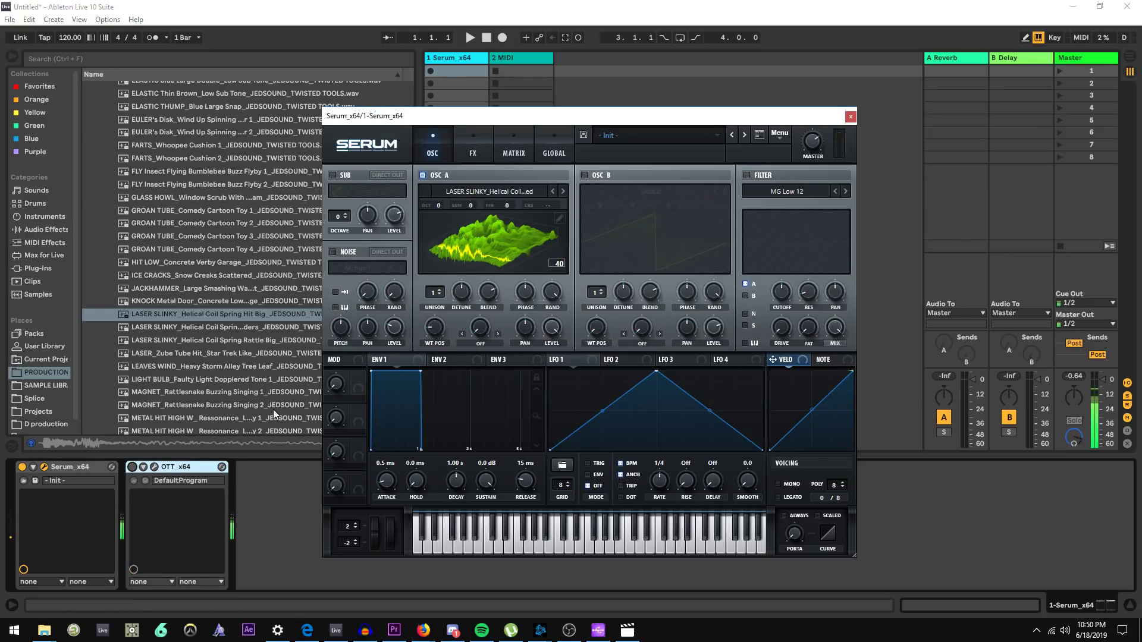
pyautogui.click(154, 468)
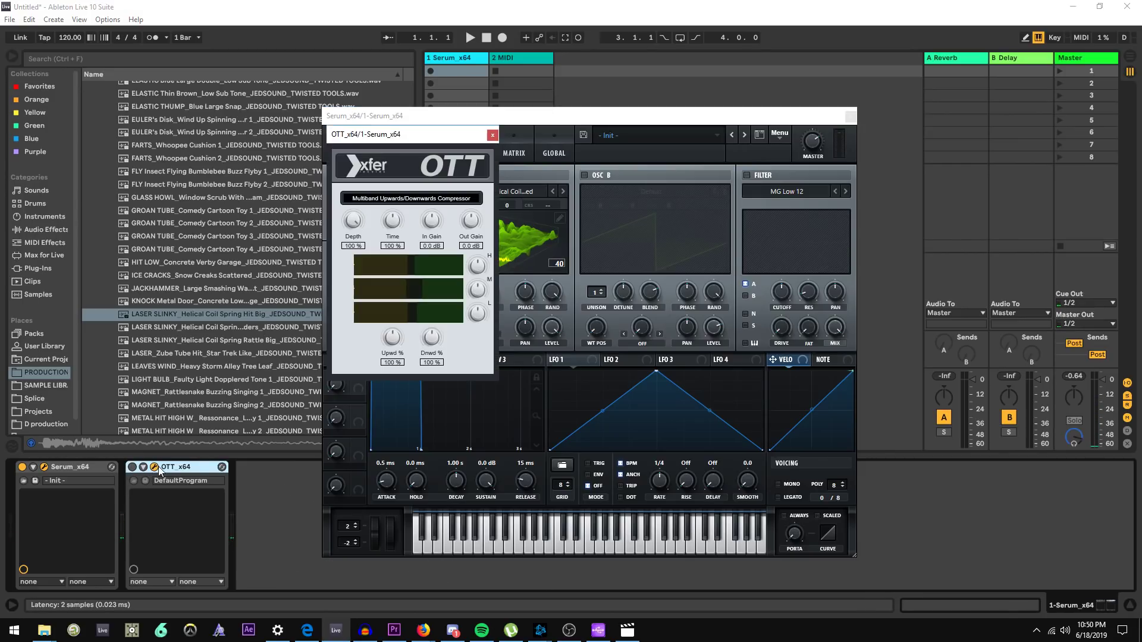
pyautogui.click(492, 134)
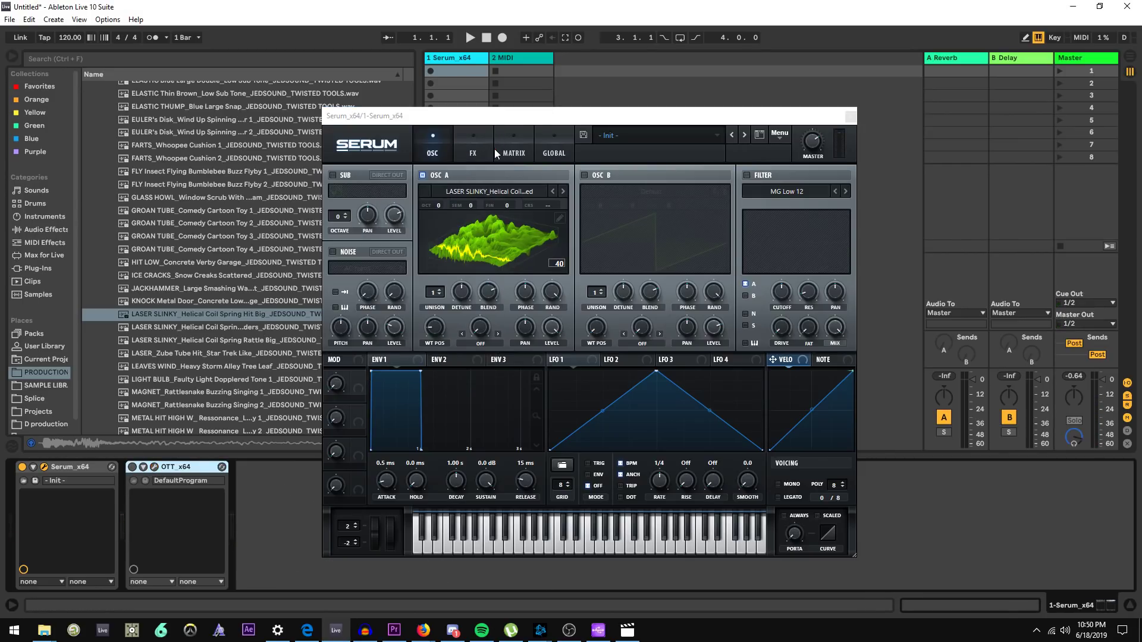
pyautogui.moveTo(433, 337); pyautogui.dragTo(449, 259)
pyautogui.moveTo(434, 324); pyautogui.dragTo(439, 306)
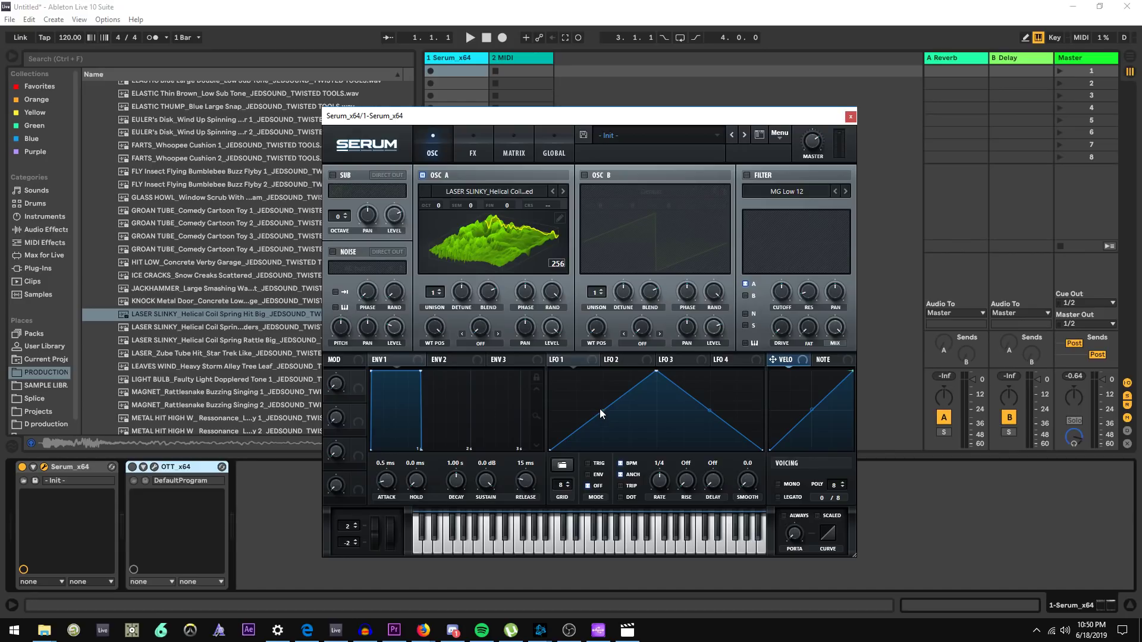
# Bend the rising segment of LFO 1's shape into a curve and sweep the wavetable position
pyautogui.moveTo(602, 408)
pyautogui.mouseDown()
pyautogui.moveTo(604, 423)
pyautogui.moveTo(612, 411)
pyautogui.mouseUp()
pyautogui.moveTo(435, 327)
pyautogui.mouseDown()
pyautogui.moveTo(432, 427)
pyautogui.moveTo(441, 333)
pyautogui.moveTo(429, 410)
pyautogui.moveTo(427, 315)
pyautogui.moveTo(423, 375)
pyautogui.moveTo(422, 325)
pyautogui.mouseUp()
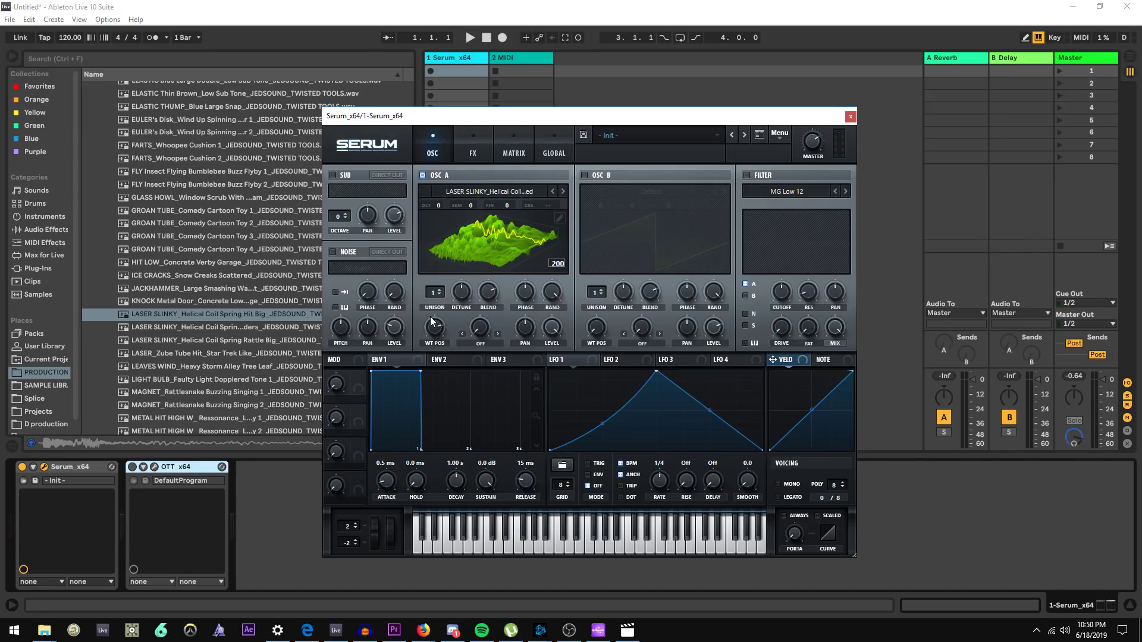
pyautogui.moveTo(436, 324); pyautogui.dragTo(460, 221)
pyautogui.moveTo(442, 328); pyautogui.dragTo(425, 308)
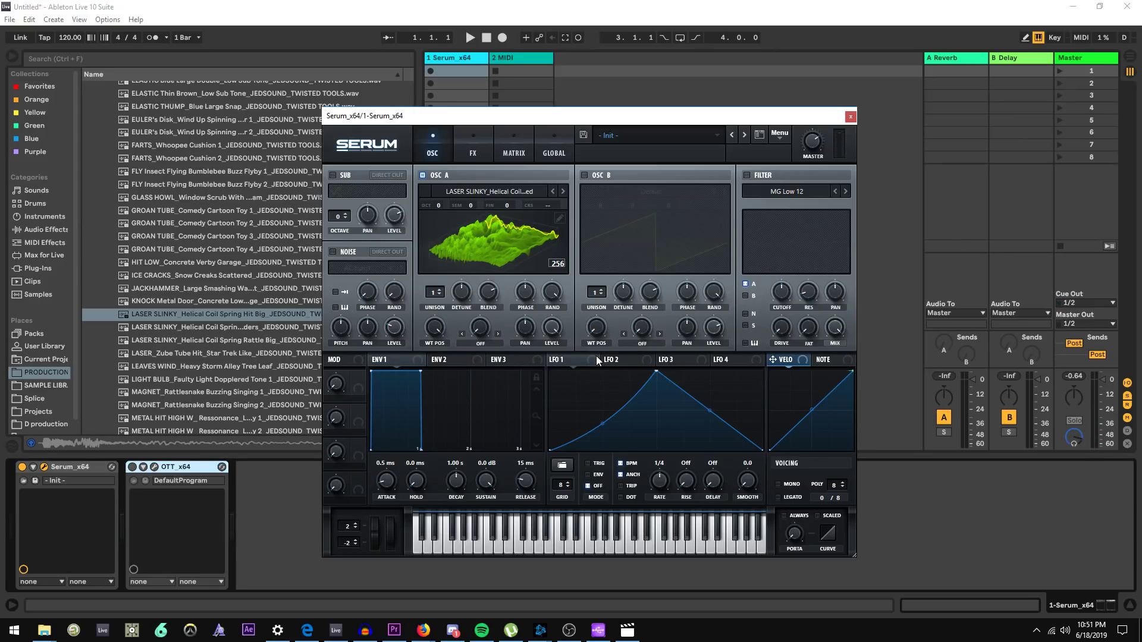
# Assign LFO 1 to oscillator A's wavetable position and play notes to hear the modulation
pyautogui.moveTo(553, 359); pyautogui.dragTo(426, 364)
pyautogui.press('a')
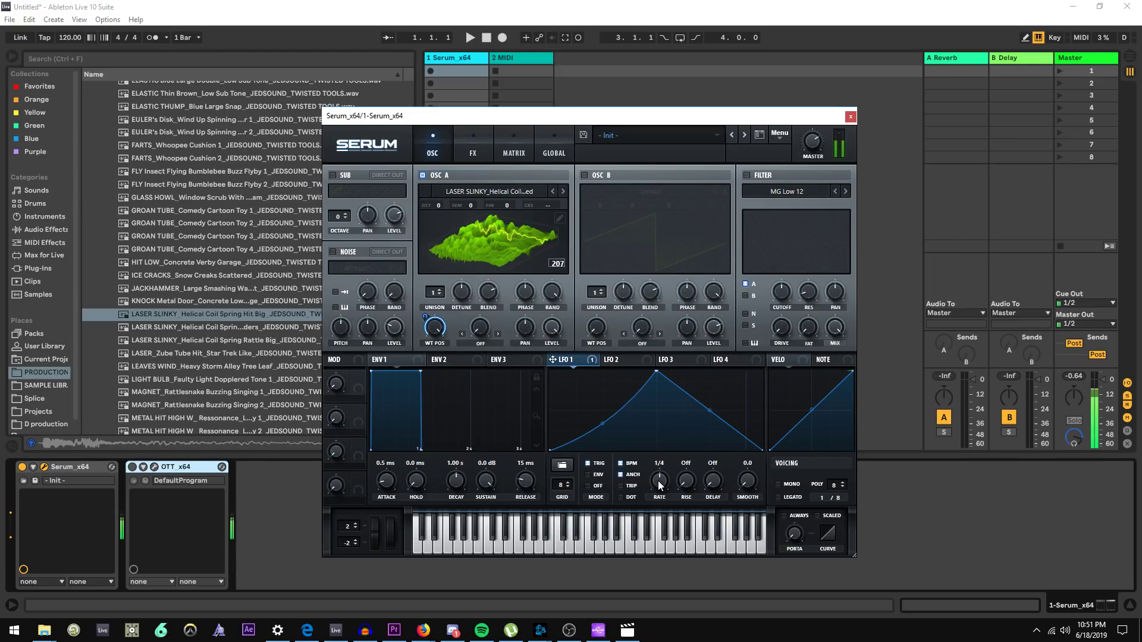
pyautogui.press('a')
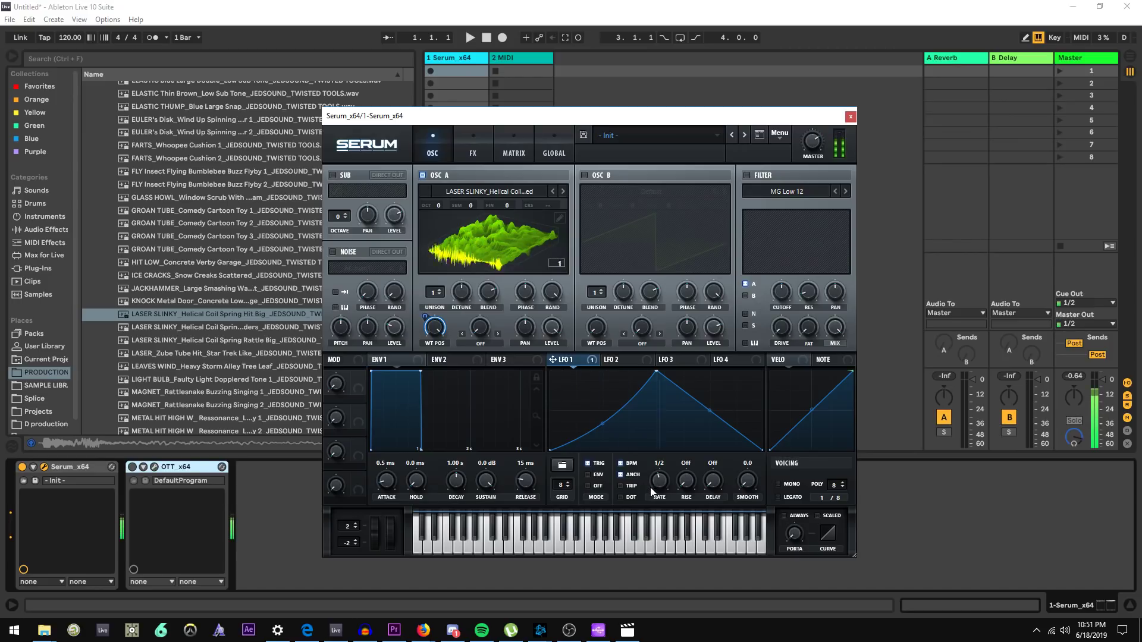
# Reshape LFO 1 into a steep curved rise that holds high and then drops sharply to zero
pyautogui.doubleClick(707, 405)
pyautogui.moveTo(706, 405); pyautogui.dragTo(703, 451)
pyautogui.moveTo(603, 423); pyautogui.dragTo(604, 431)
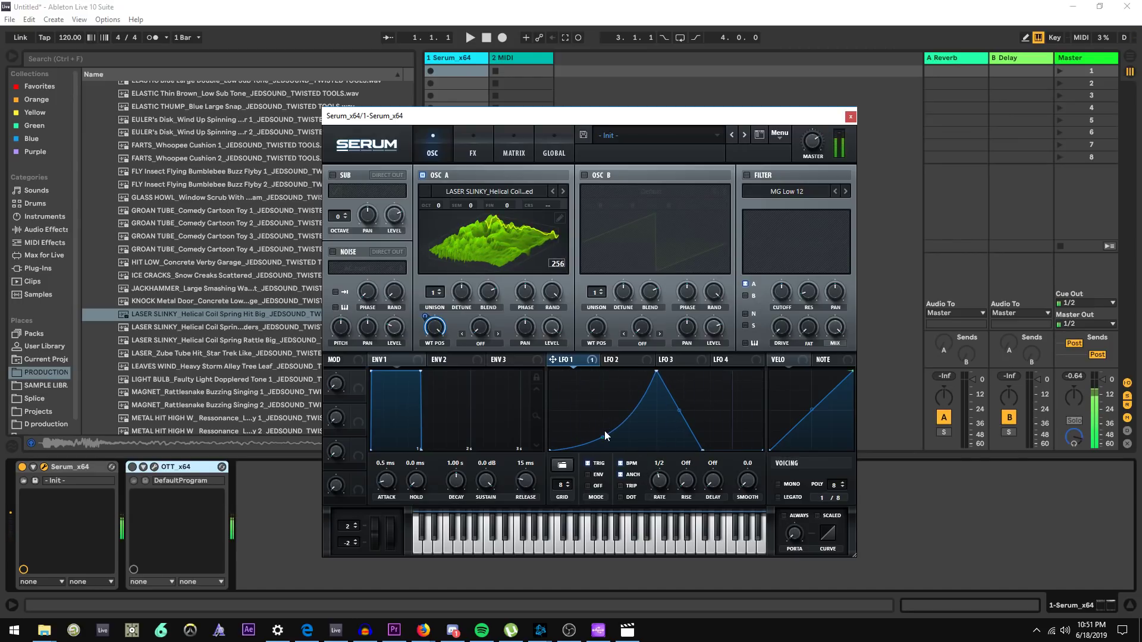
pyautogui.doubleClick(596, 406)
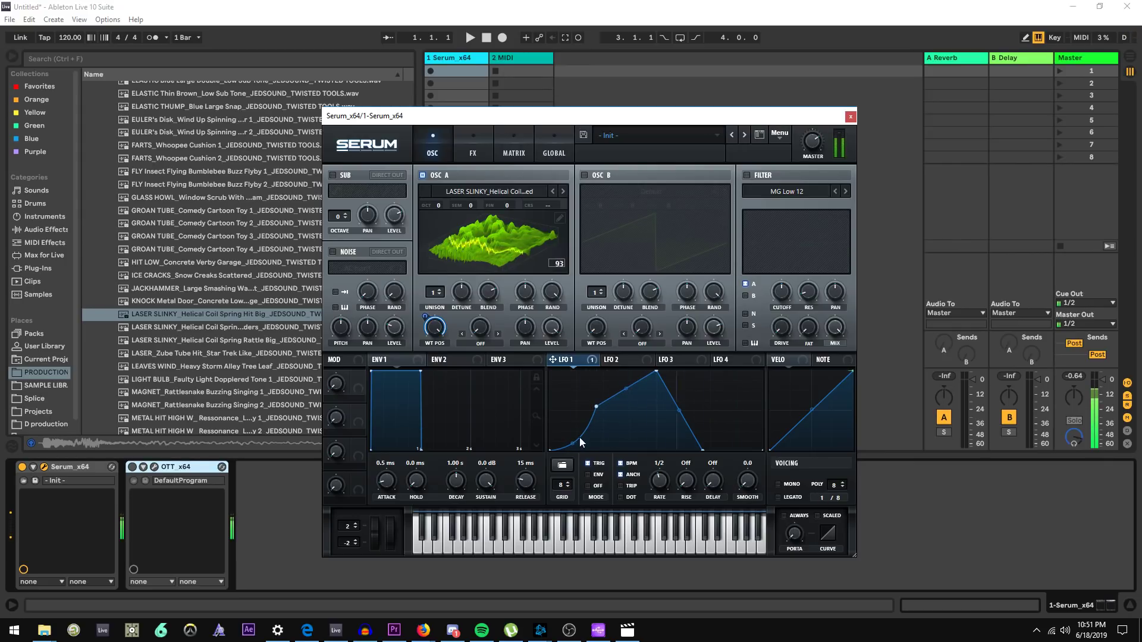
pyautogui.moveTo(573, 443); pyautogui.dragTo(575, 450)
pyautogui.moveTo(598, 408); pyautogui.dragTo(627, 364)
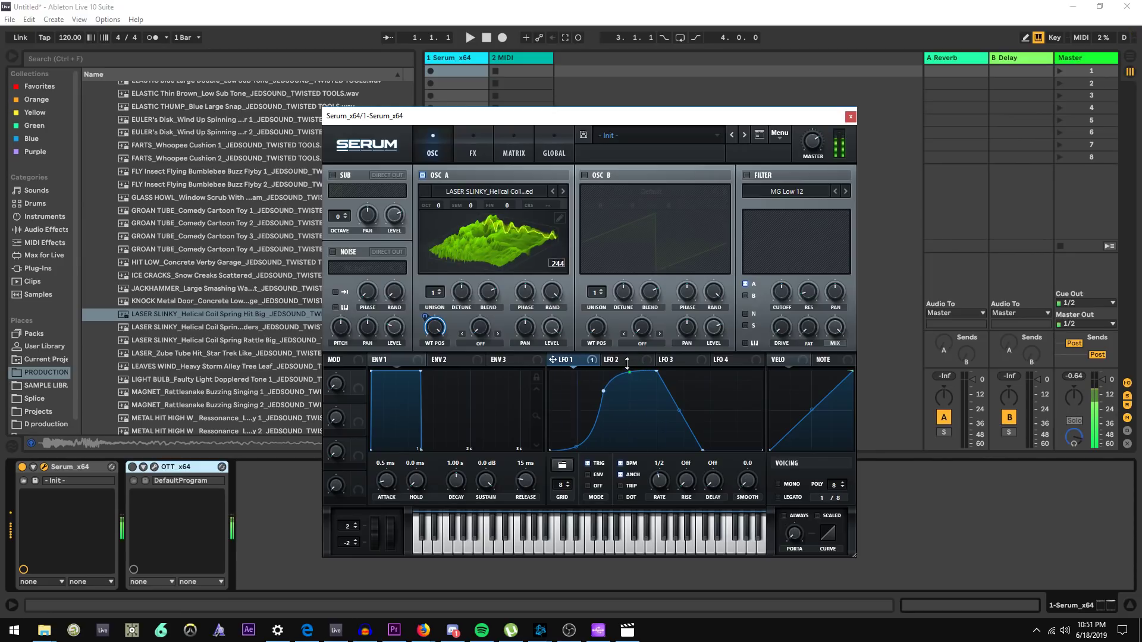
pyautogui.doubleClick(603, 391)
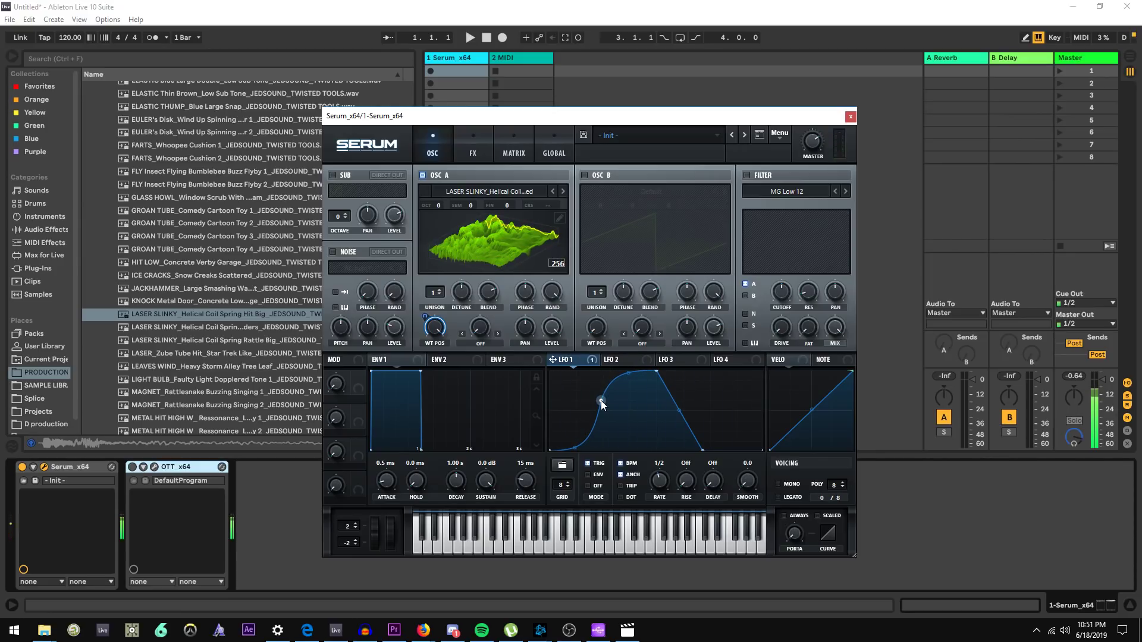
pyautogui.moveTo(660, 488); pyautogui.dragTo(657, 450)
pyautogui.moveTo(657, 372); pyautogui.dragTo(582, 399)
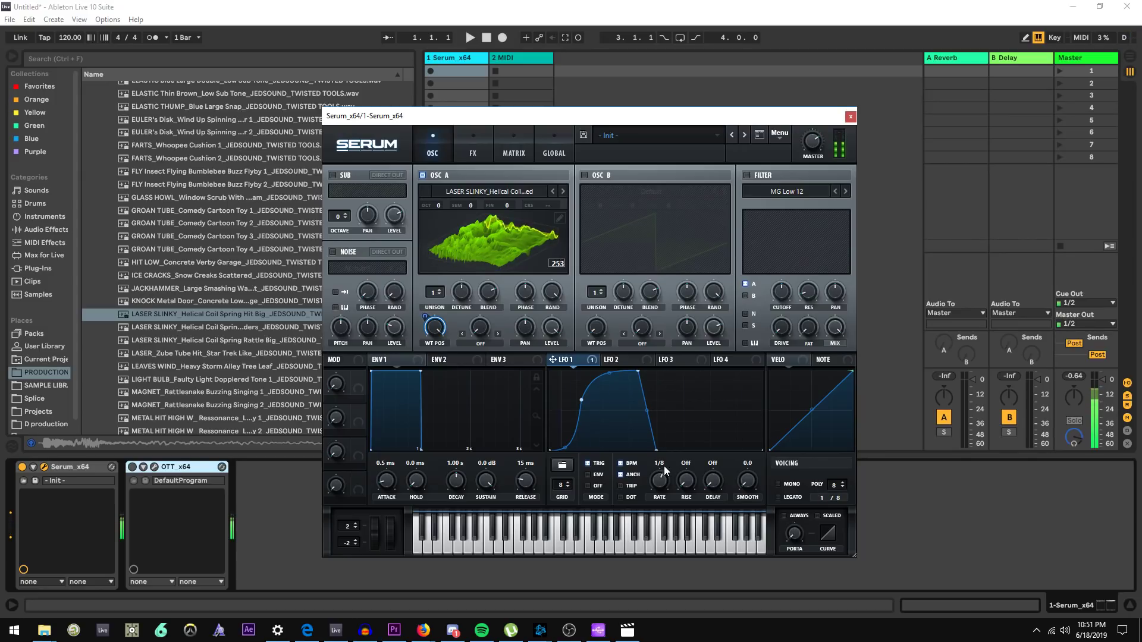
pyautogui.moveTo(661, 479); pyautogui.dragTo(658, 492)
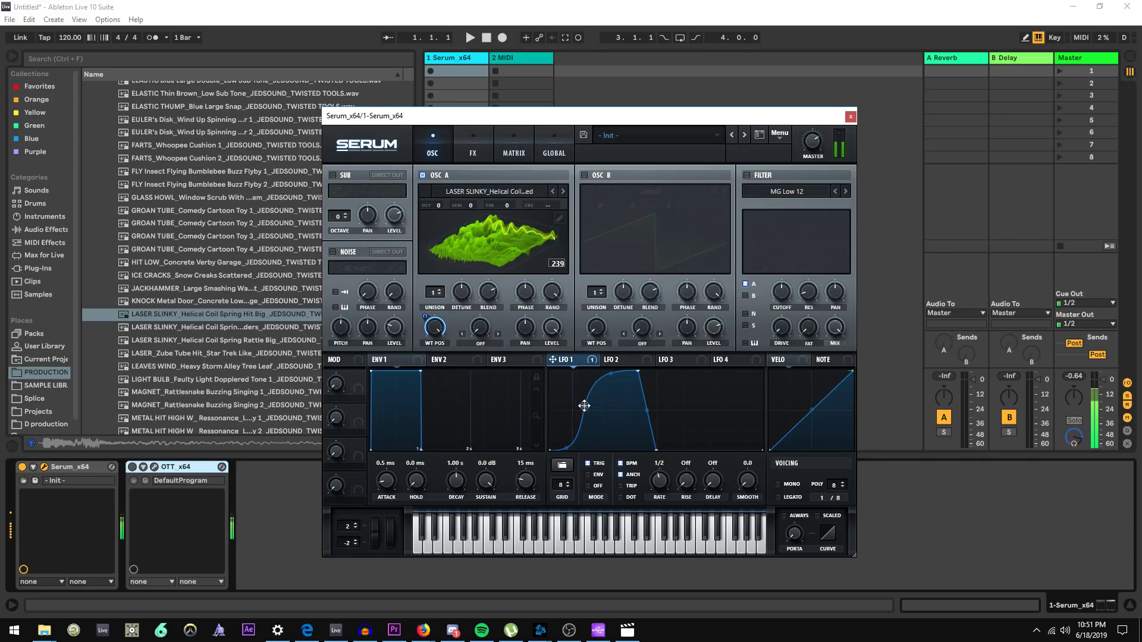
pyautogui.moveTo(582, 401)
pyautogui.mouseDown()
pyautogui.moveTo(564, 390)
pyautogui.moveTo(570, 397)
pyautogui.mouseUp()
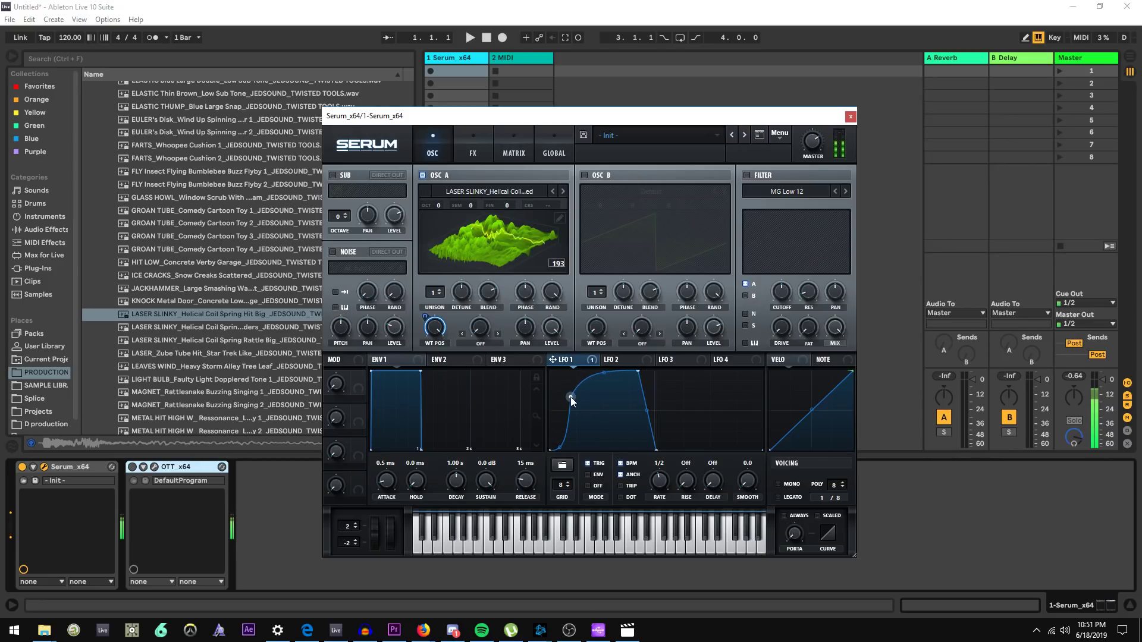
# Add a second rounded hump to the latter half of LFO 1's shape by inserting and curving points
pyautogui.doubleClick(686, 439)
pyautogui.moveTo(686, 439); pyautogui.dragTo(681, 378)
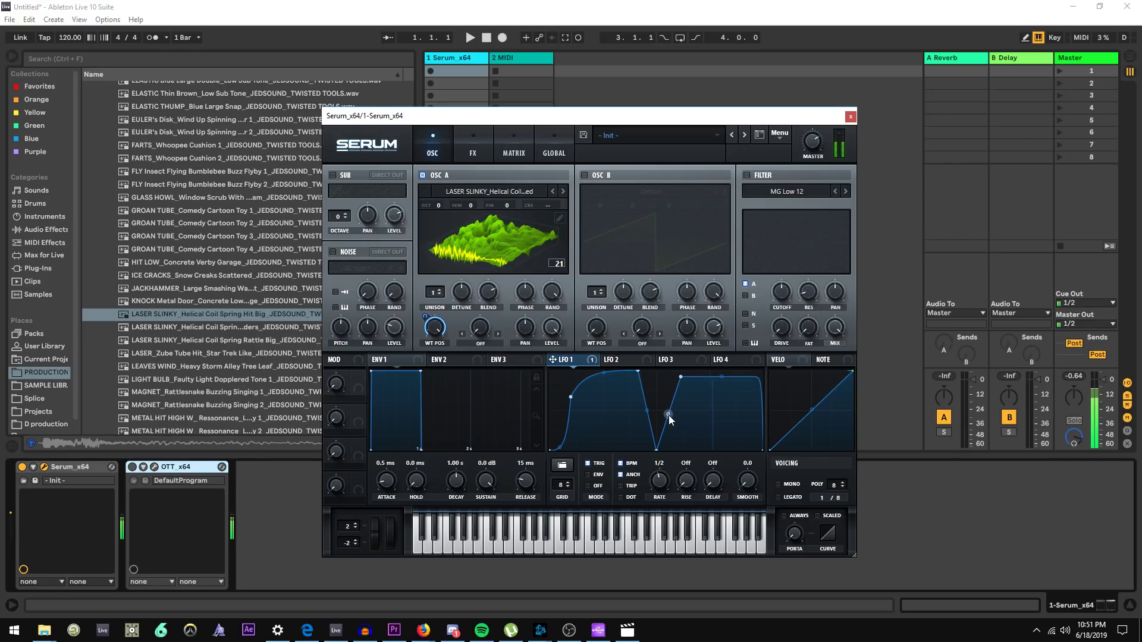
pyautogui.moveTo(667, 417); pyautogui.dragTo(670, 432)
pyautogui.moveTo(684, 380); pyautogui.dragTo(691, 415)
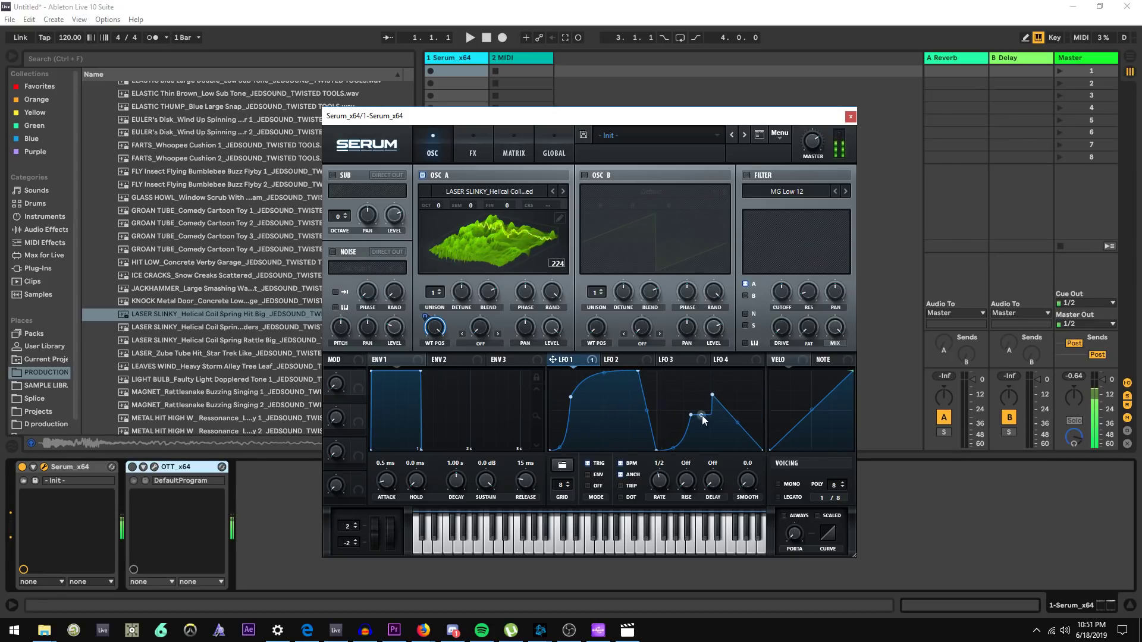
pyautogui.click(689, 362)
pyautogui.click(569, 360)
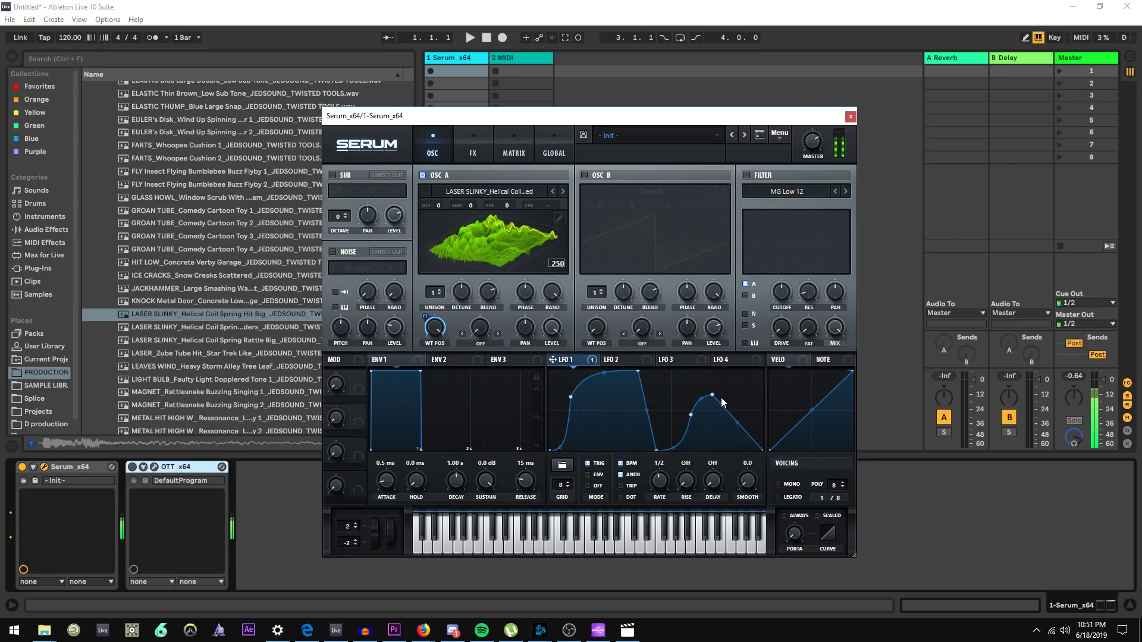
pyautogui.moveTo(739, 415); pyautogui.dragTo(681, 407)
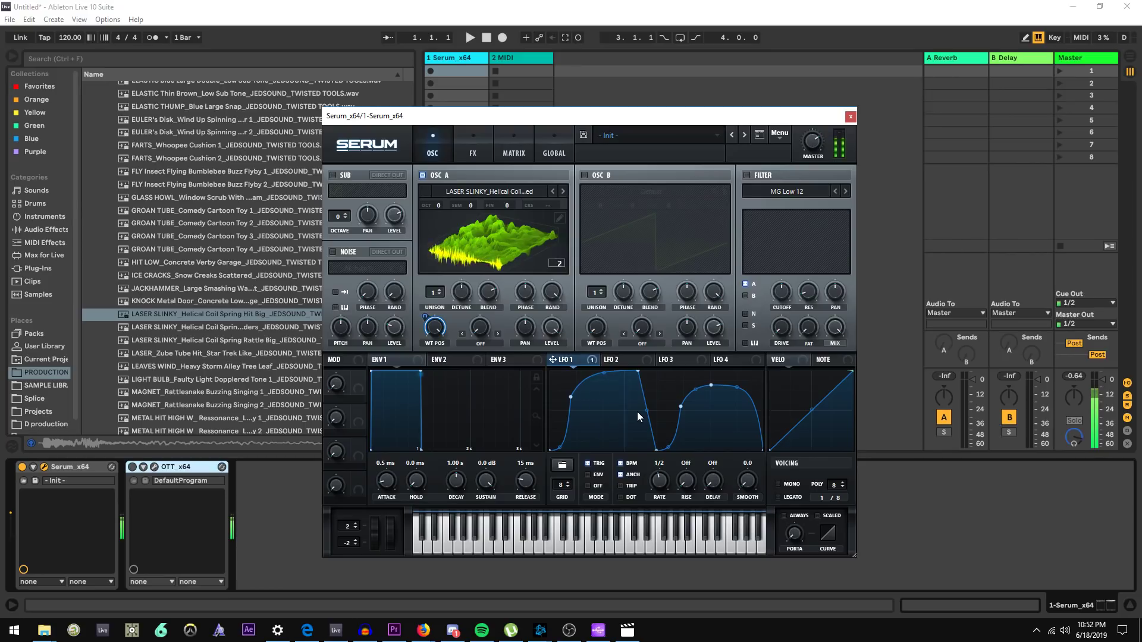
# Set the project tempo to 145 BPM
pyautogui.click(63, 37)
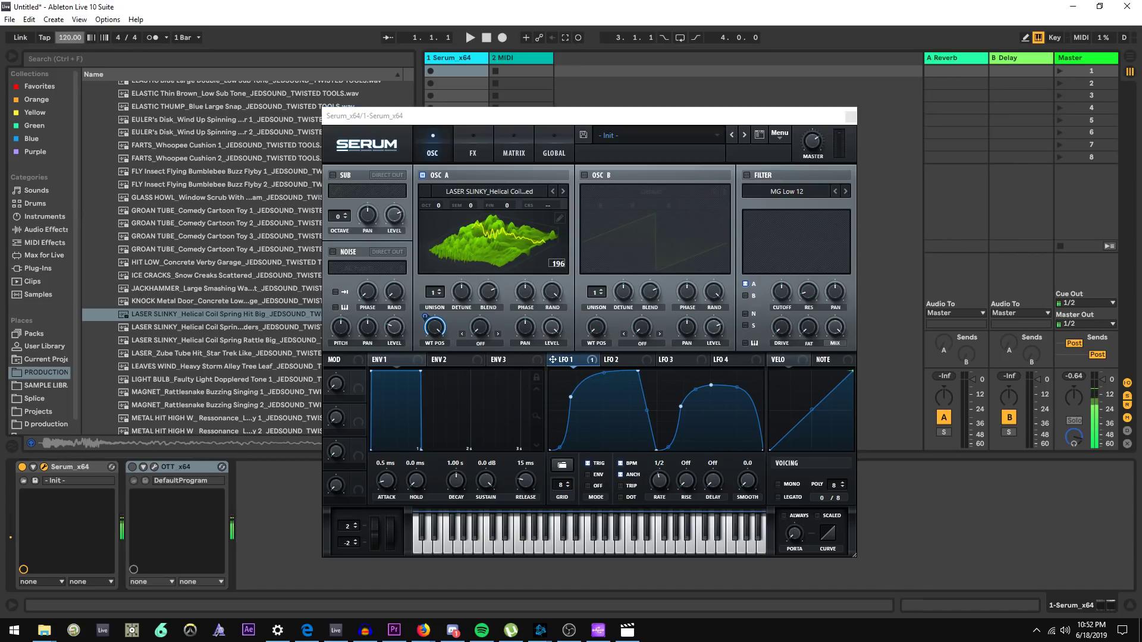
pyautogui.write('145')
pyautogui.press('Return')
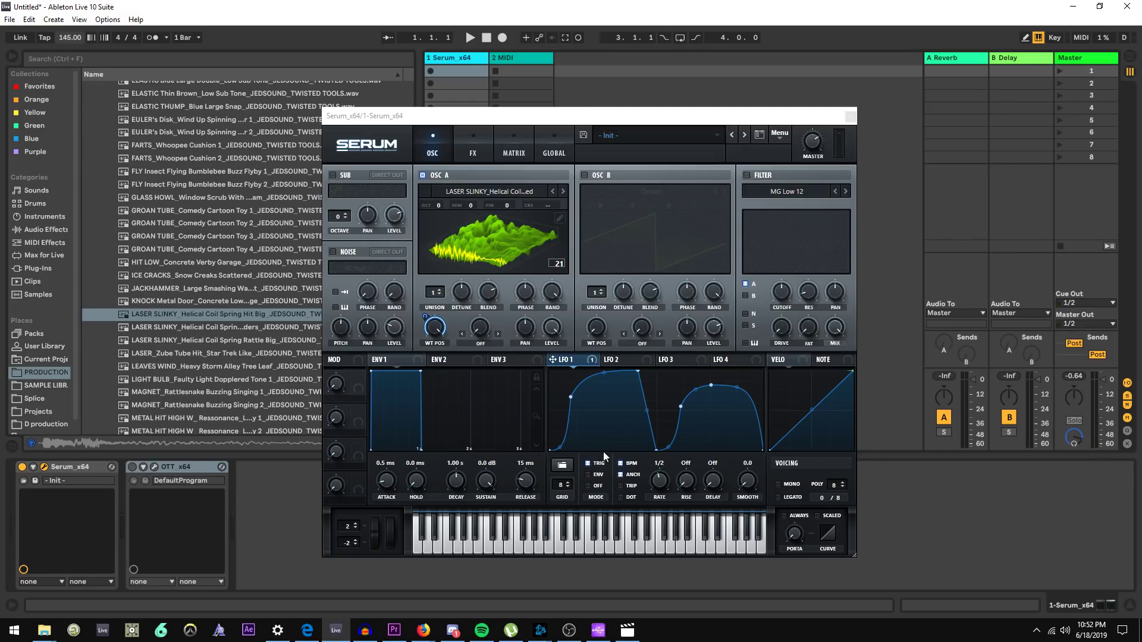
# Switch to LFO 2 and adjust its modulation depth on oscillator A's level
pyautogui.click(634, 361)
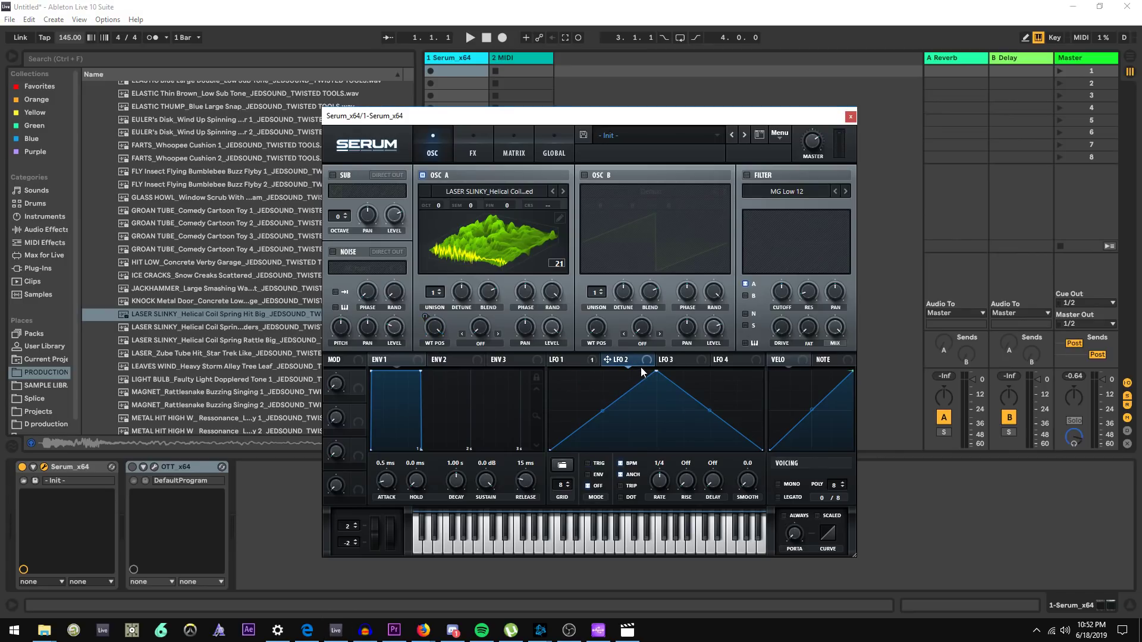
pyautogui.click(566, 361)
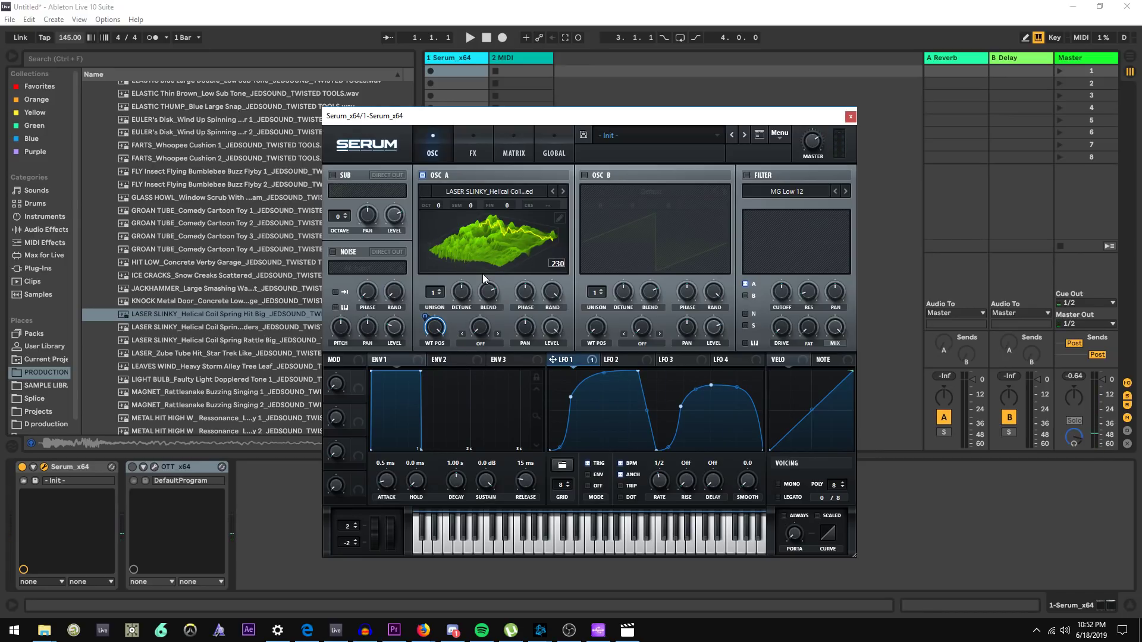
pyautogui.click(623, 360)
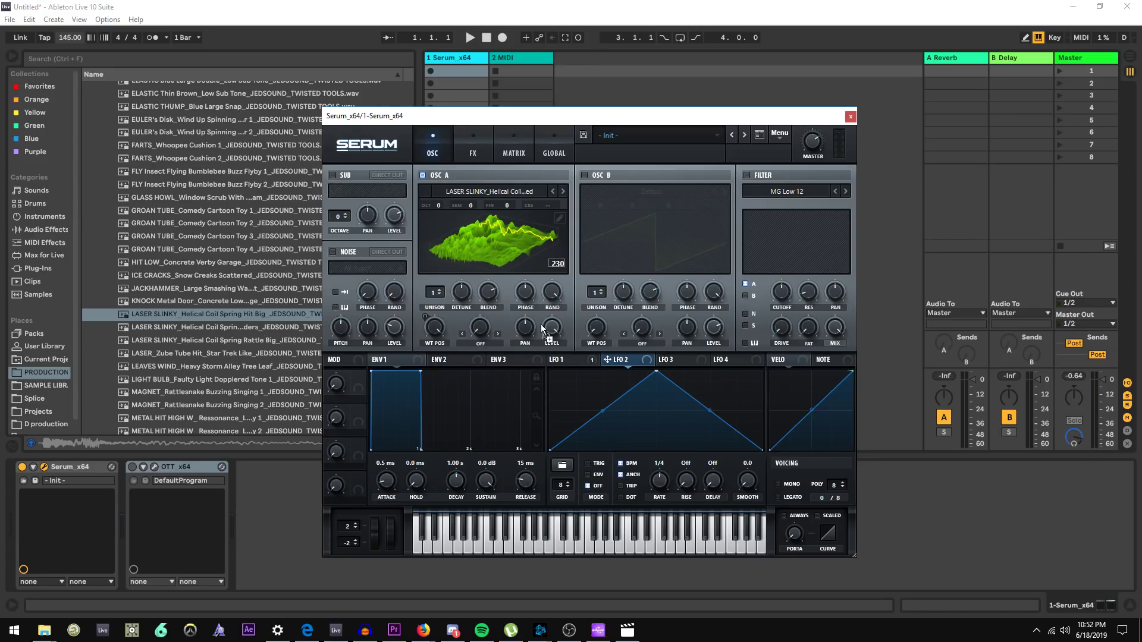
pyautogui.moveTo(542, 328); pyautogui.dragTo(550, 328)
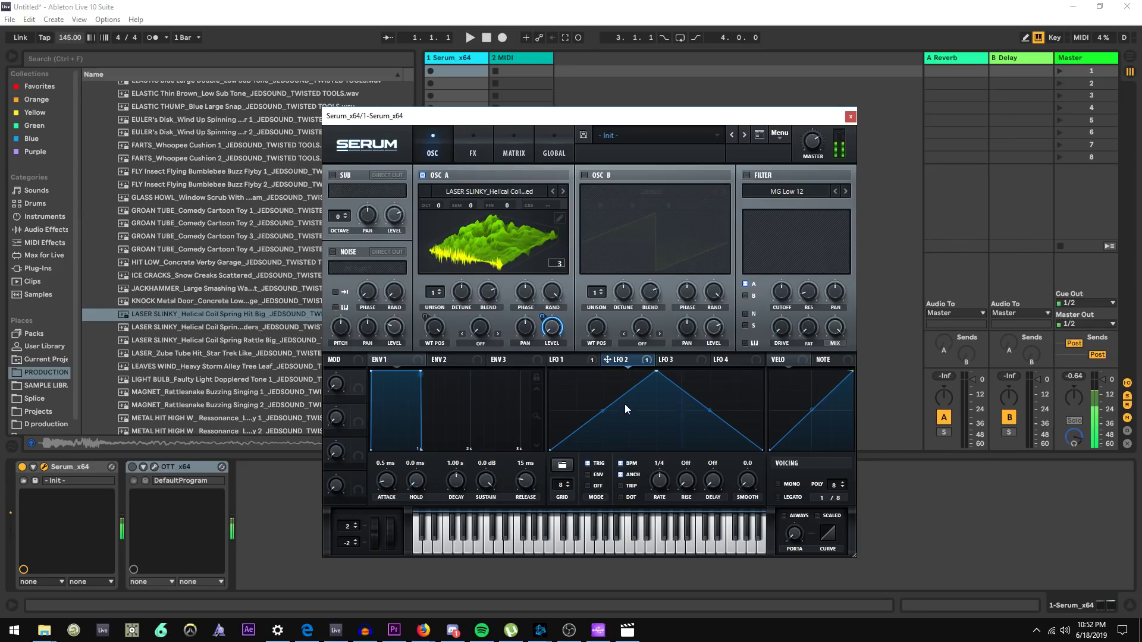
# Bend LFO 2's rising and falling segments into smooth curves forming a rounded hump
pyautogui.moveTo(603, 411); pyautogui.dragTo(604, 428)
pyautogui.moveTo(709, 410); pyautogui.dragTo(752, 459)
pyautogui.doubleClick(744, 409)
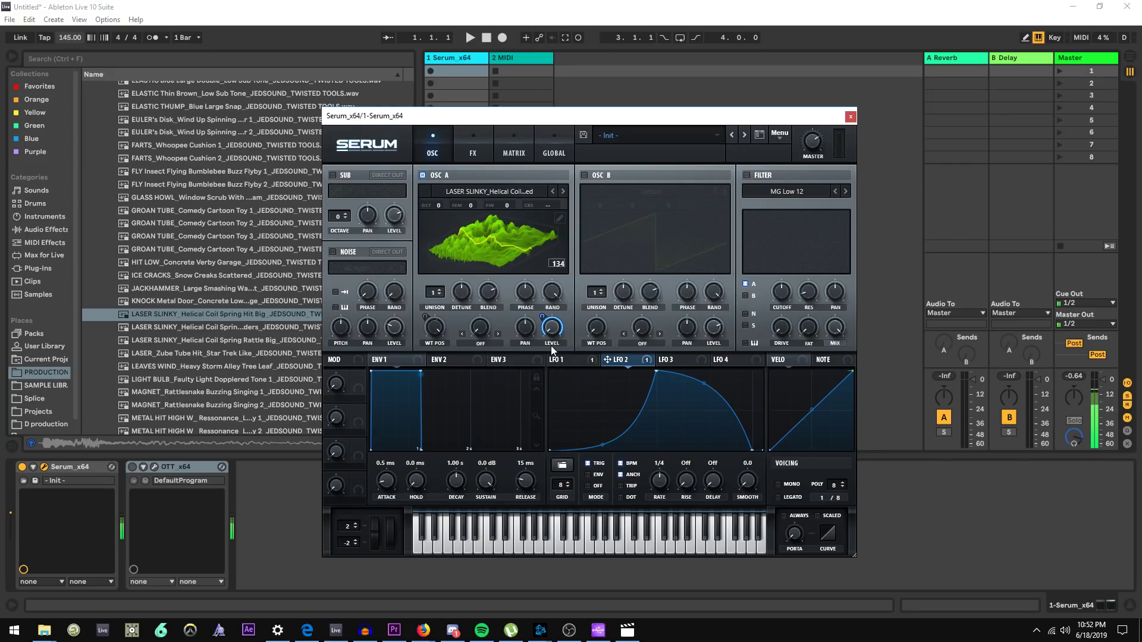
pyautogui.moveTo(552, 331)
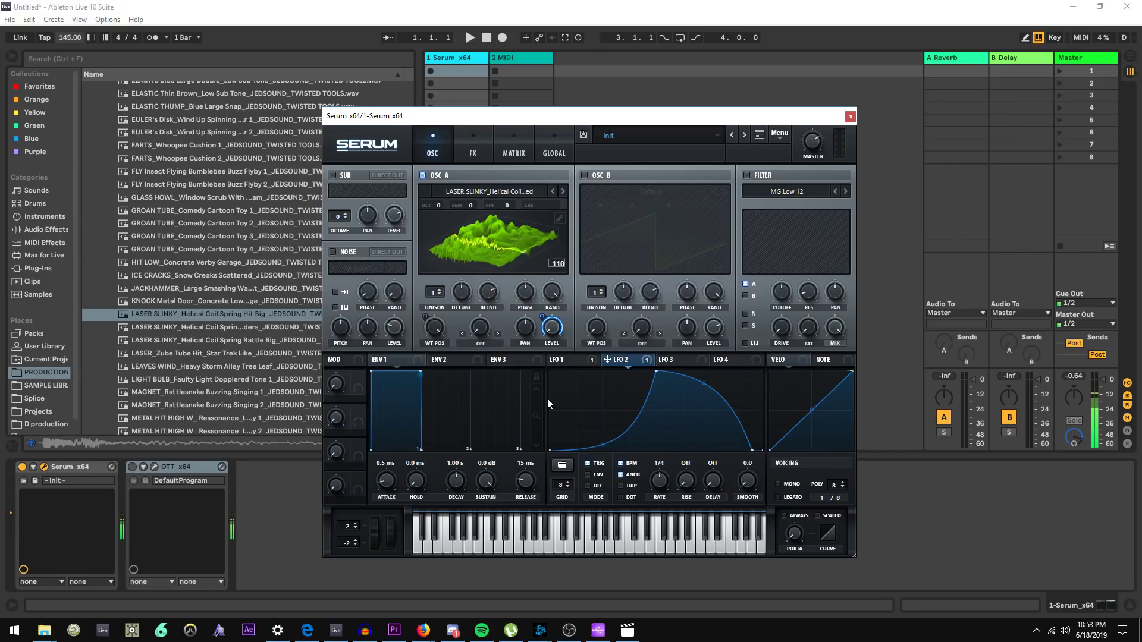
# Set oscillator A's warp mode to Asym - and turn the warp amount down to about -63%
pyautogui.moveTo(813, 130)
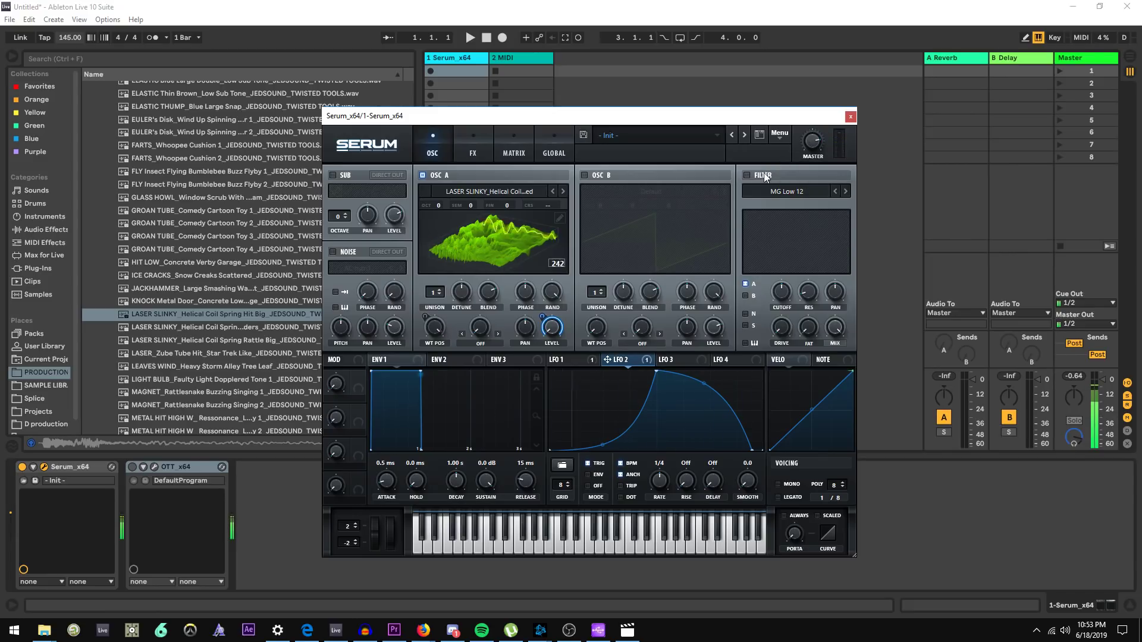
pyautogui.click(480, 347)
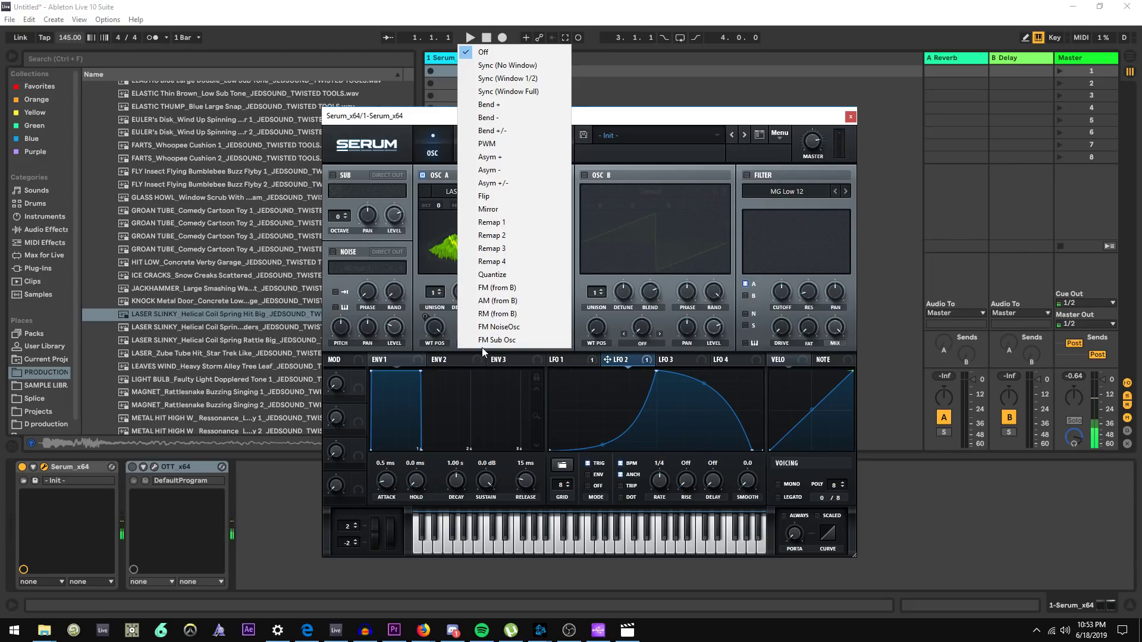
pyautogui.click(539, 168)
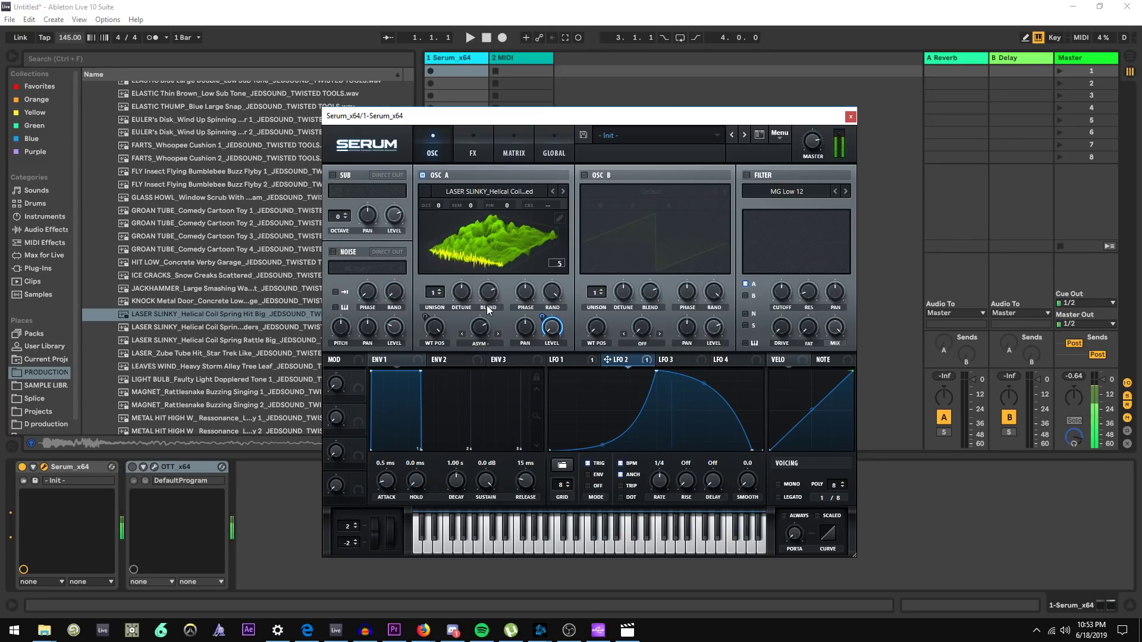
pyautogui.moveTo(479, 329); pyautogui.dragTo(476, 379)
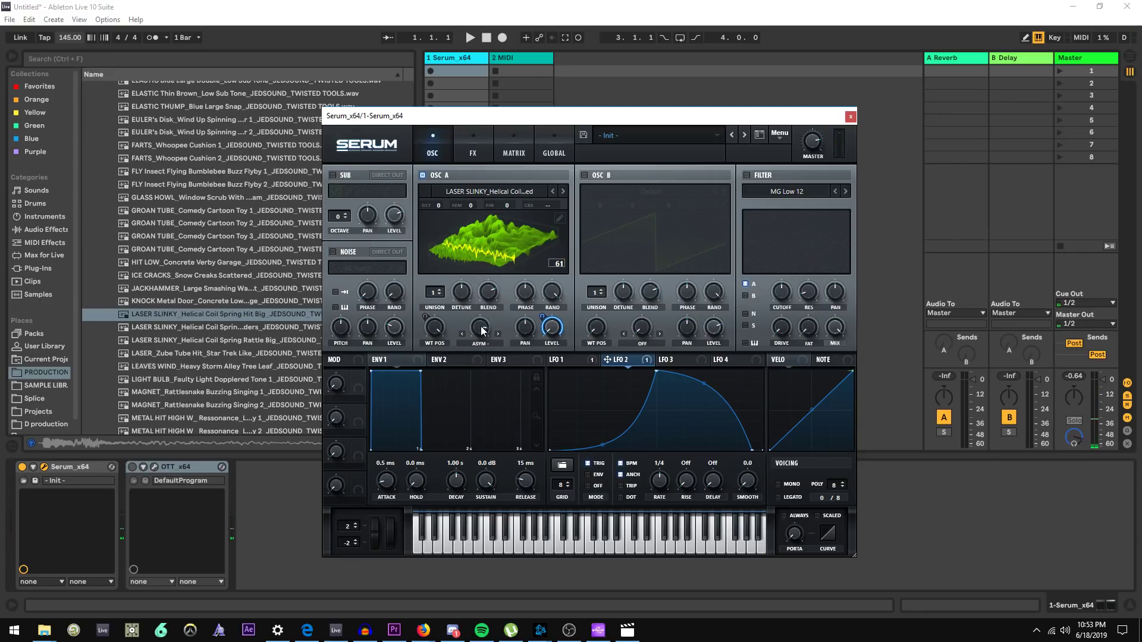
pyautogui.moveTo(480, 327); pyautogui.dragTo(477, 370)
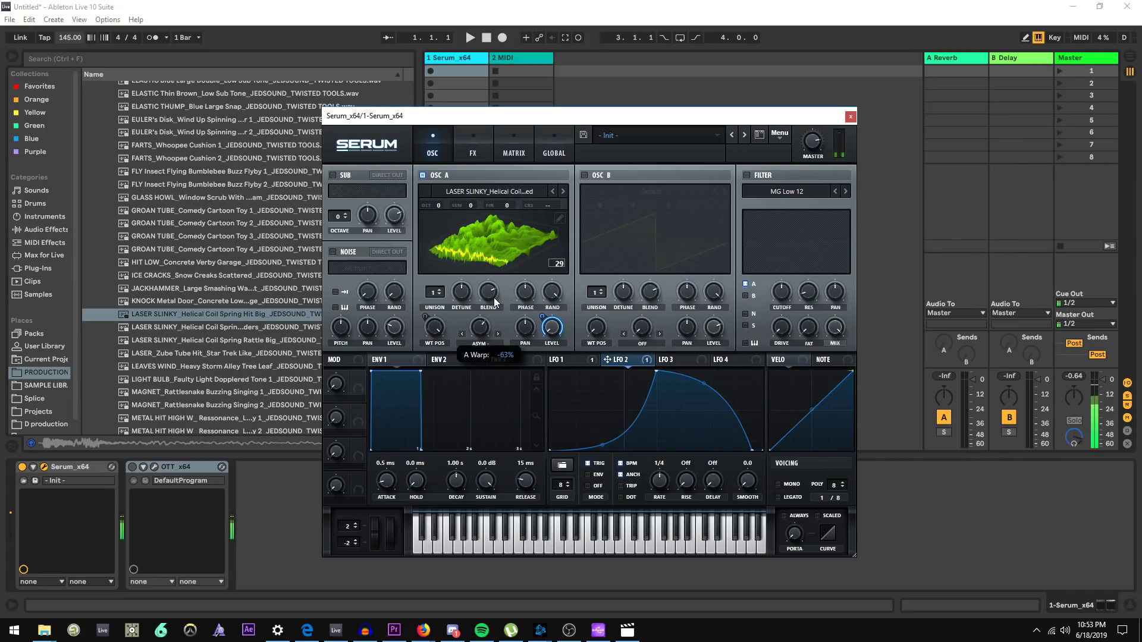
# Assign LFO 1 to oscillator A's warp amount
pyautogui.click(565, 360)
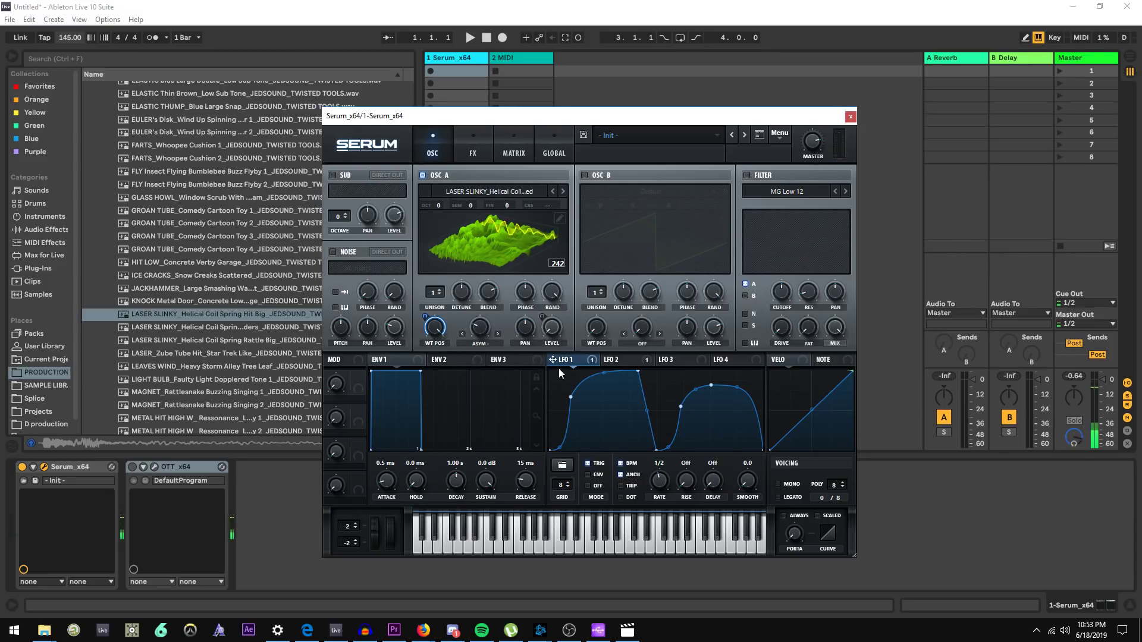
pyautogui.moveTo(566, 362); pyautogui.dragTo(468, 323)
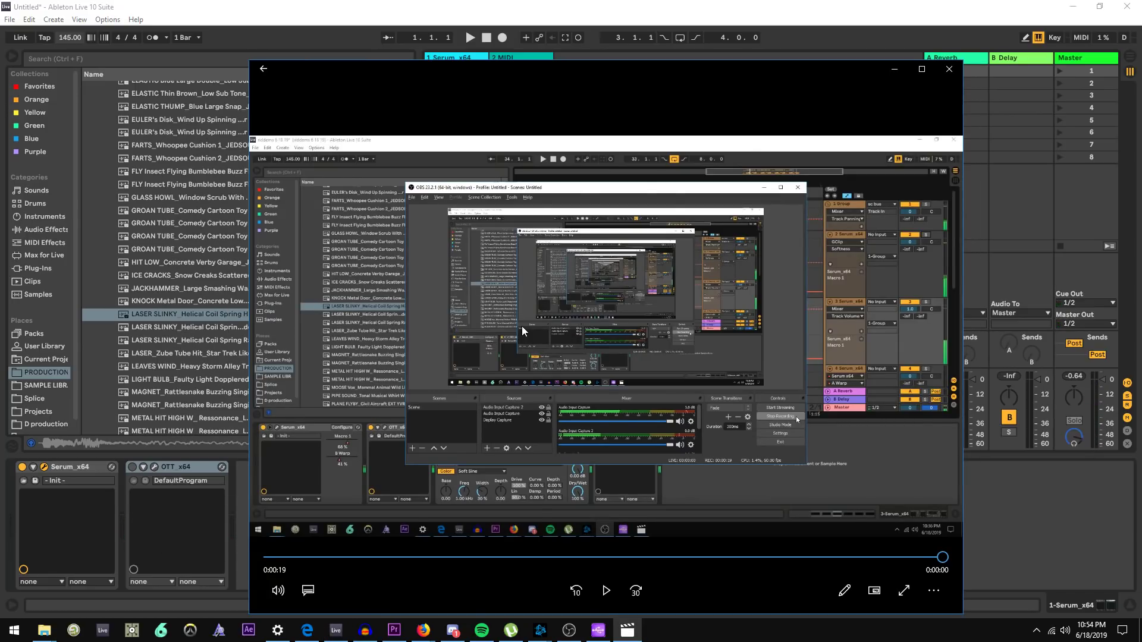
pyautogui.hotkey('alt', 'Tab')
pyautogui.press('Tab')
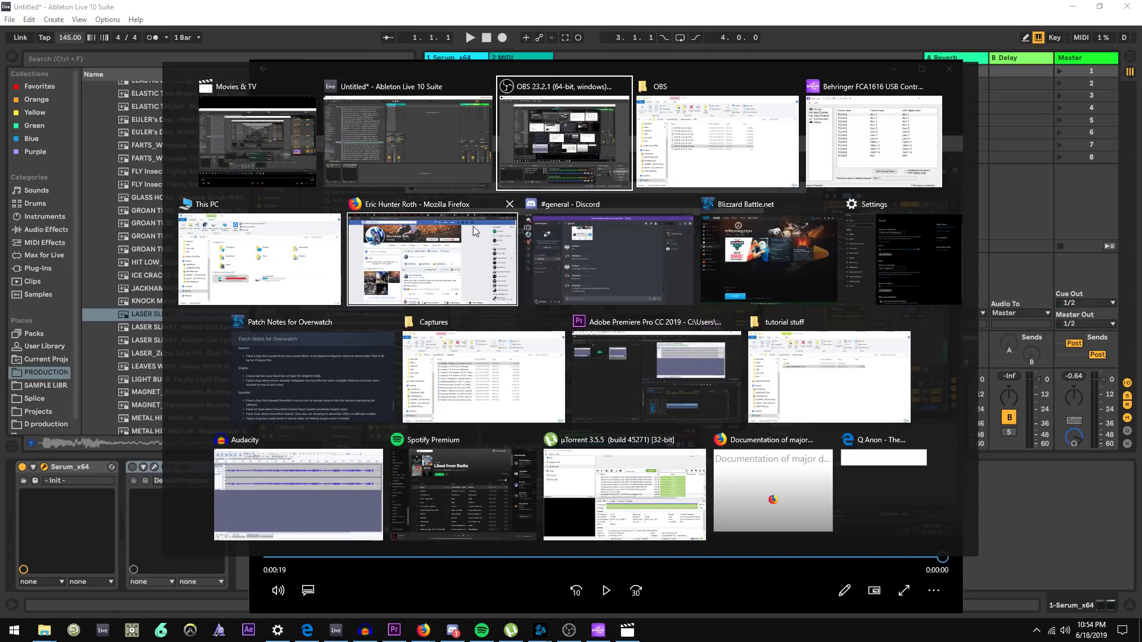
pyautogui.click(555, 181)
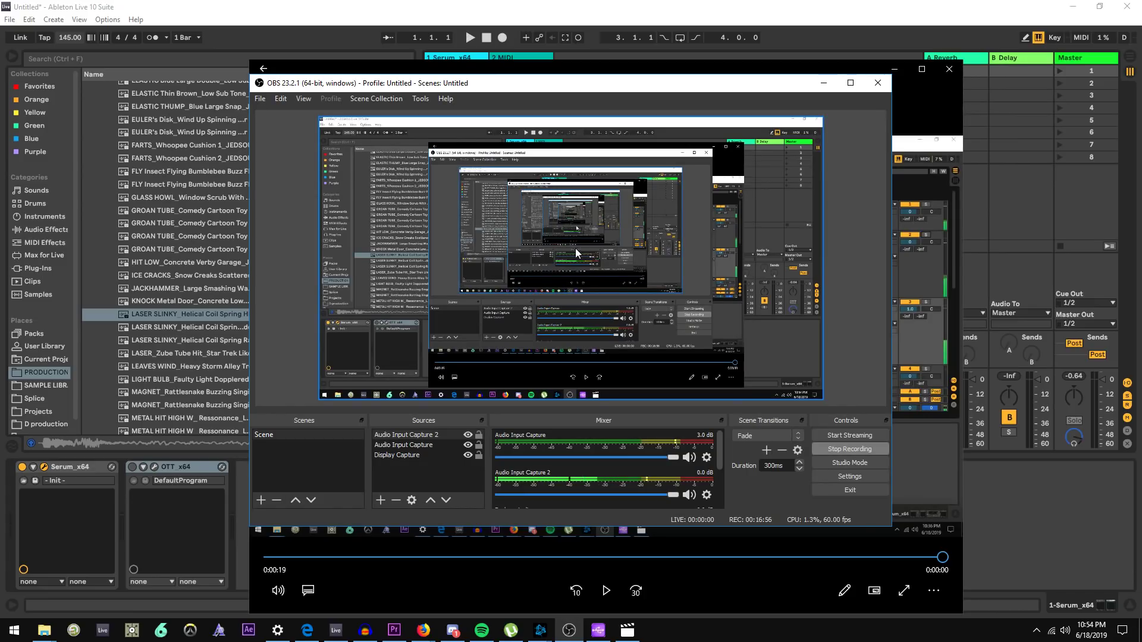
pyautogui.moveTo(734, 83); pyautogui.dragTo(659, 85)
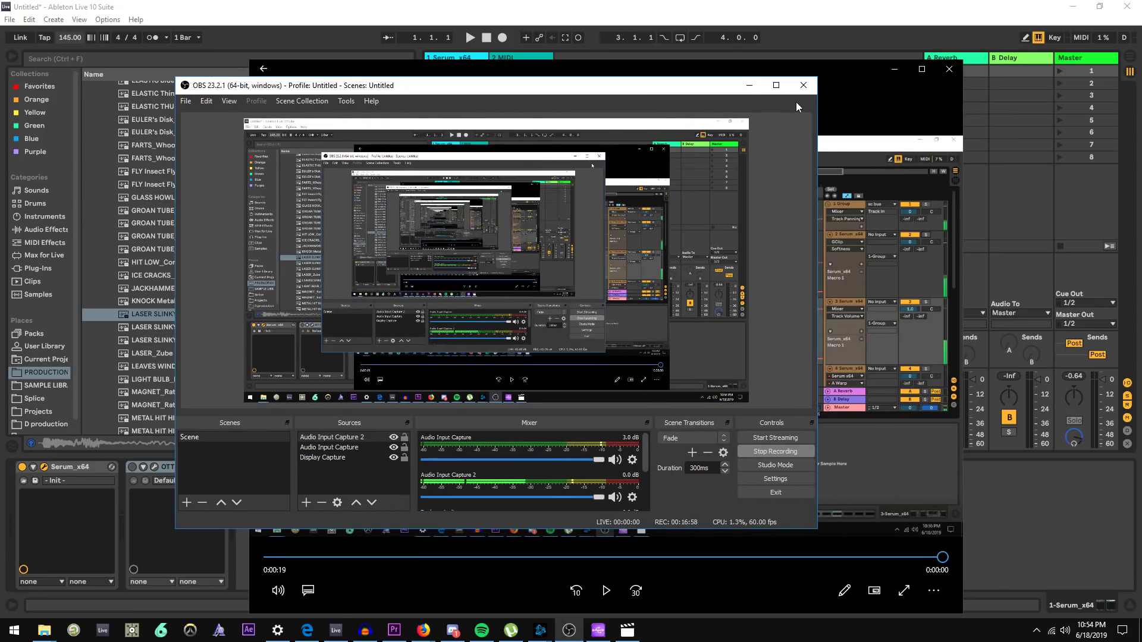
pyautogui.click(873, 48)
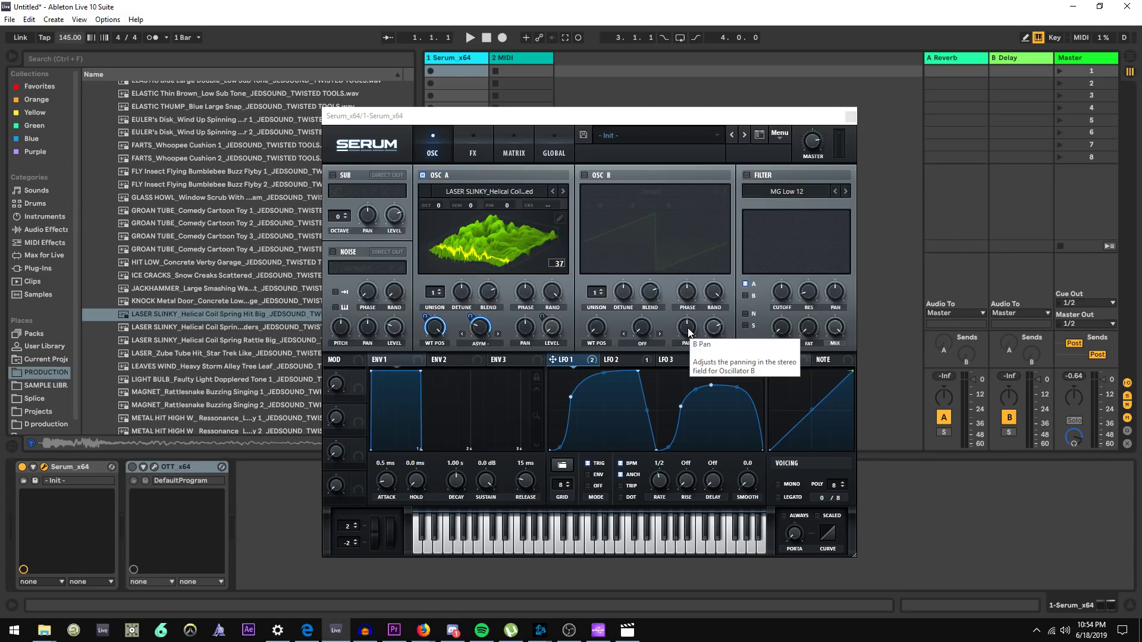
# Enable the filter and set its type to High 18
pyautogui.click(610, 362)
pyautogui.click(570, 359)
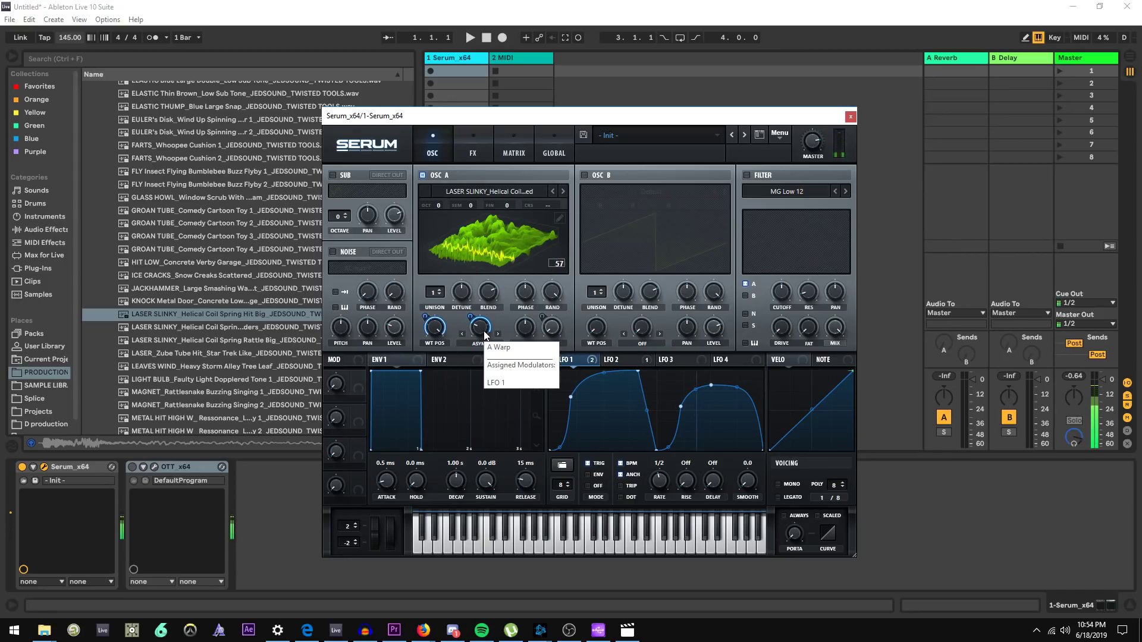
pyautogui.click(773, 178)
pyautogui.click(784, 190)
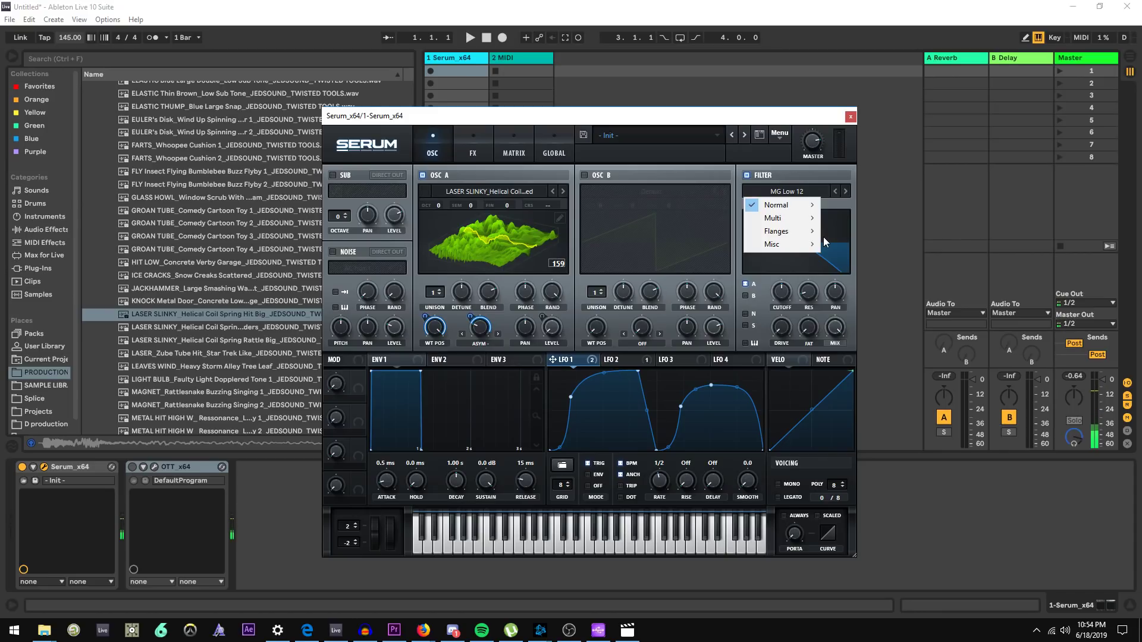
pyautogui.moveTo(782, 207)
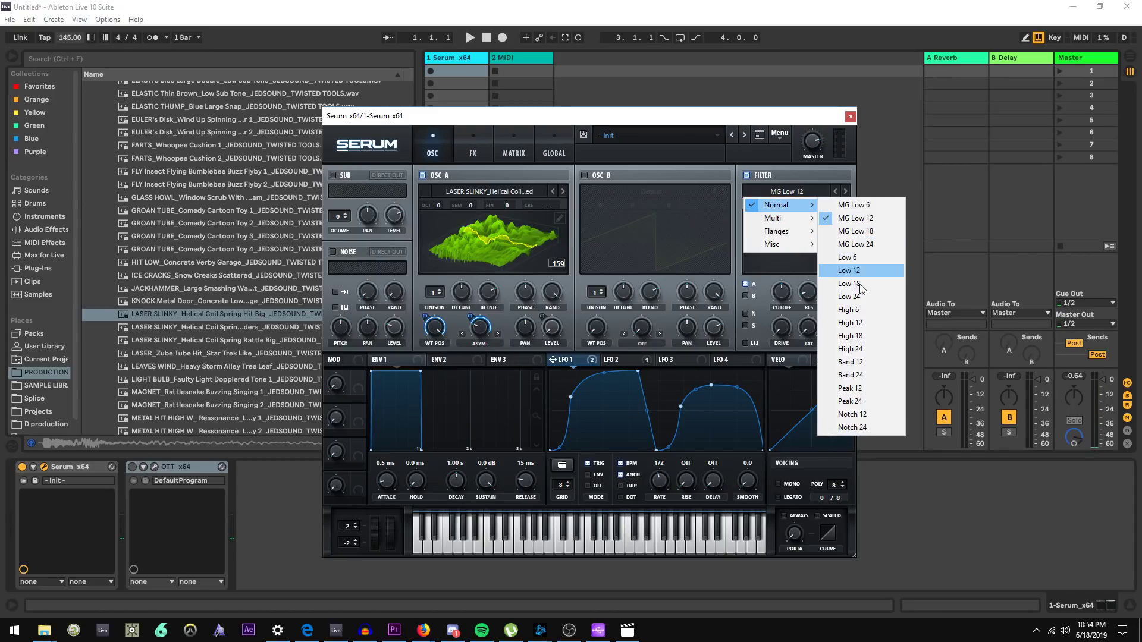
pyautogui.click(873, 337)
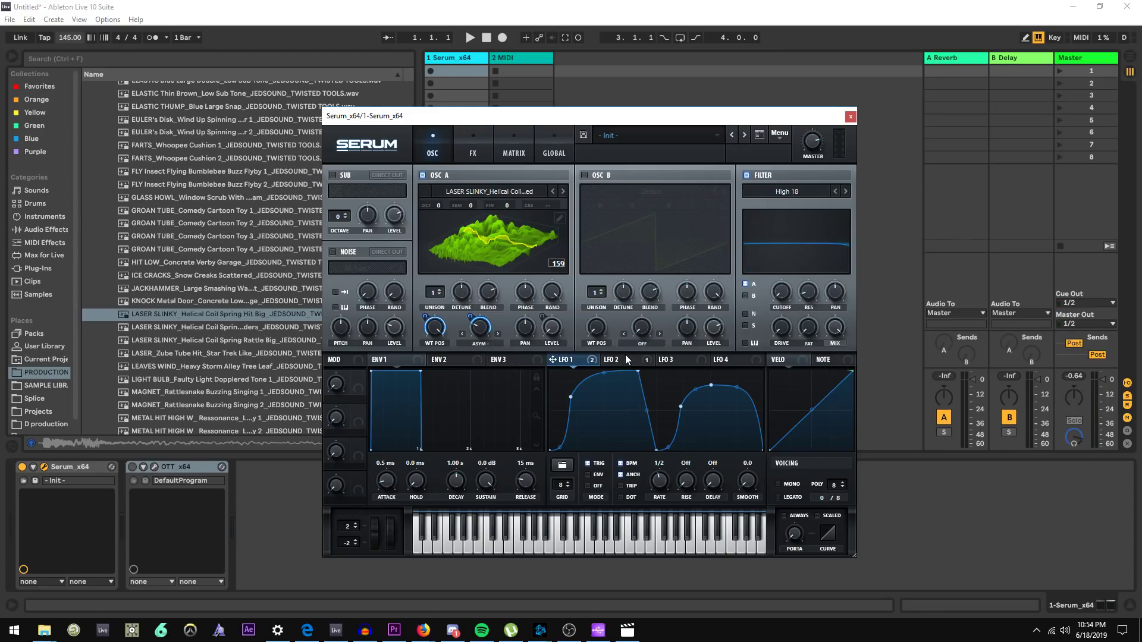
# Audition the filter by toggling it and stepping through High 6, High 12 and back to High 18
pyautogui.click(647, 362)
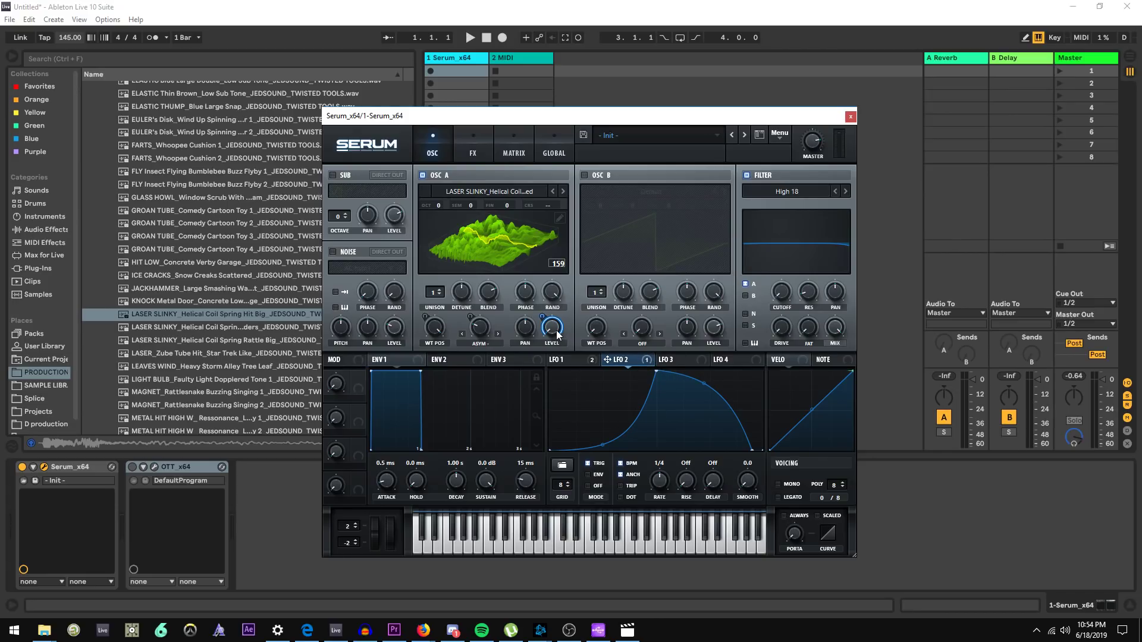
pyautogui.moveTo(782, 302); pyautogui.dragTo(781, 298)
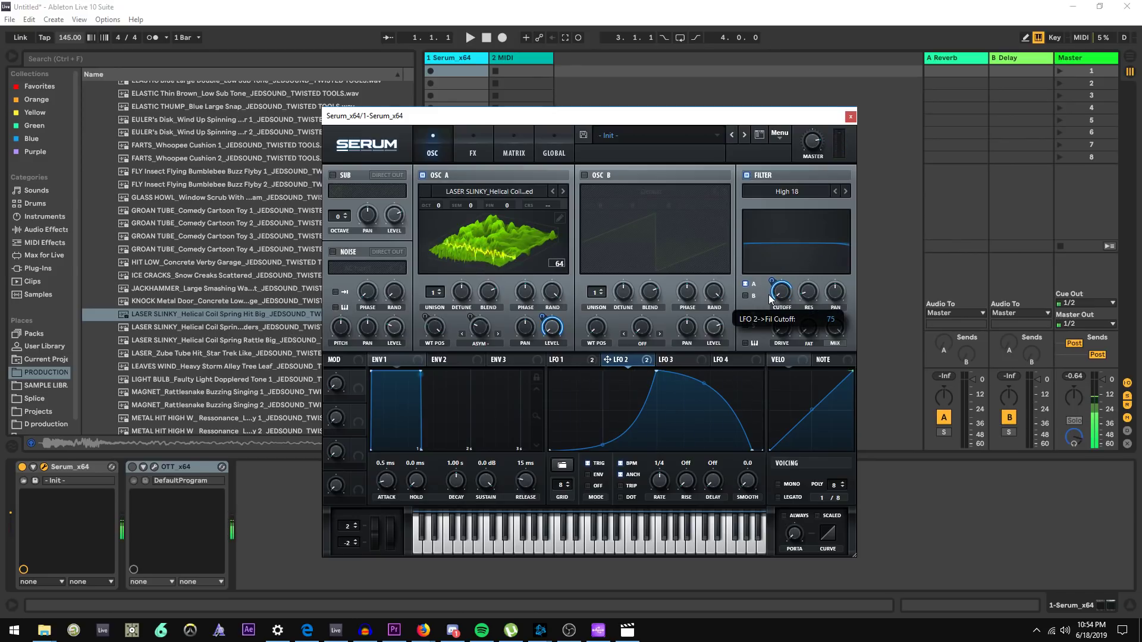
pyautogui.click(751, 177)
pyautogui.click(751, 177)
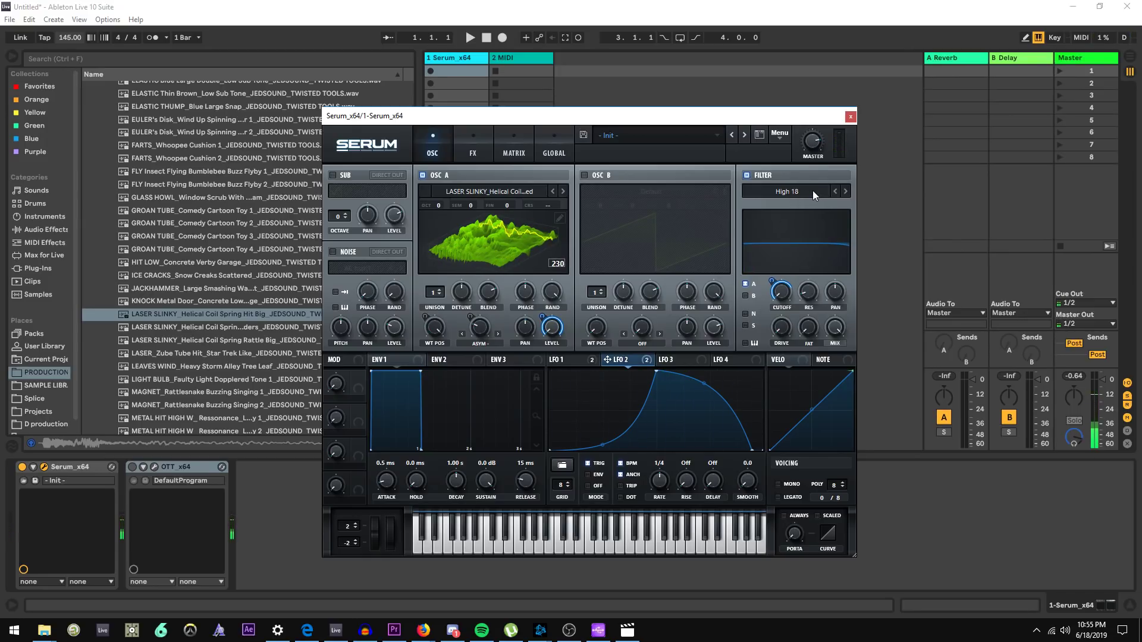
pyautogui.doubleClick(833, 195)
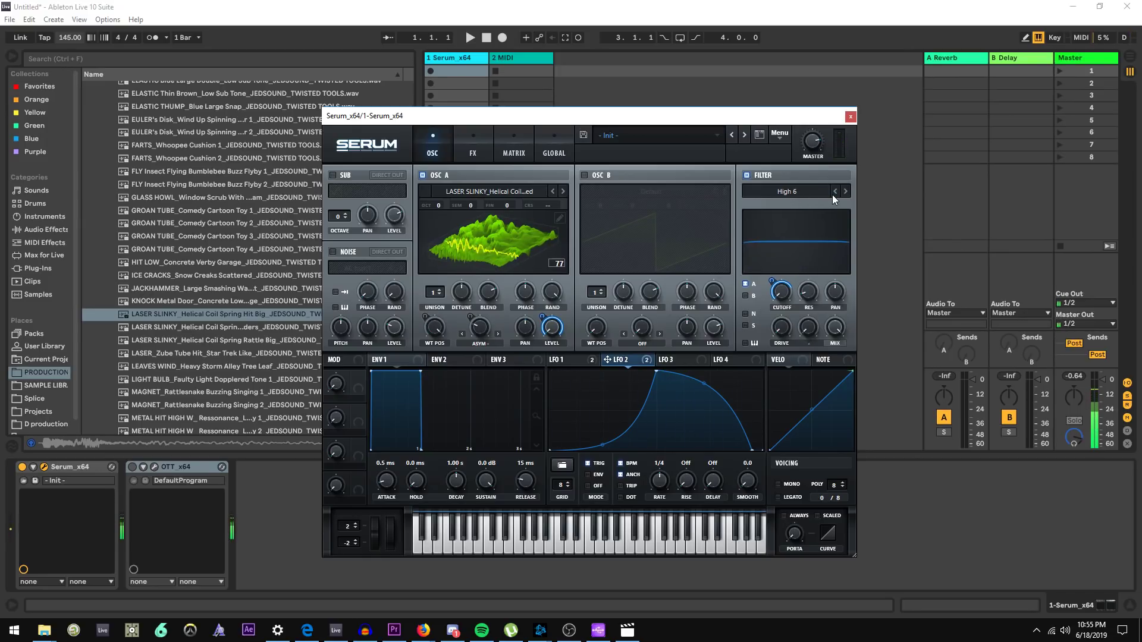
pyautogui.click(849, 193)
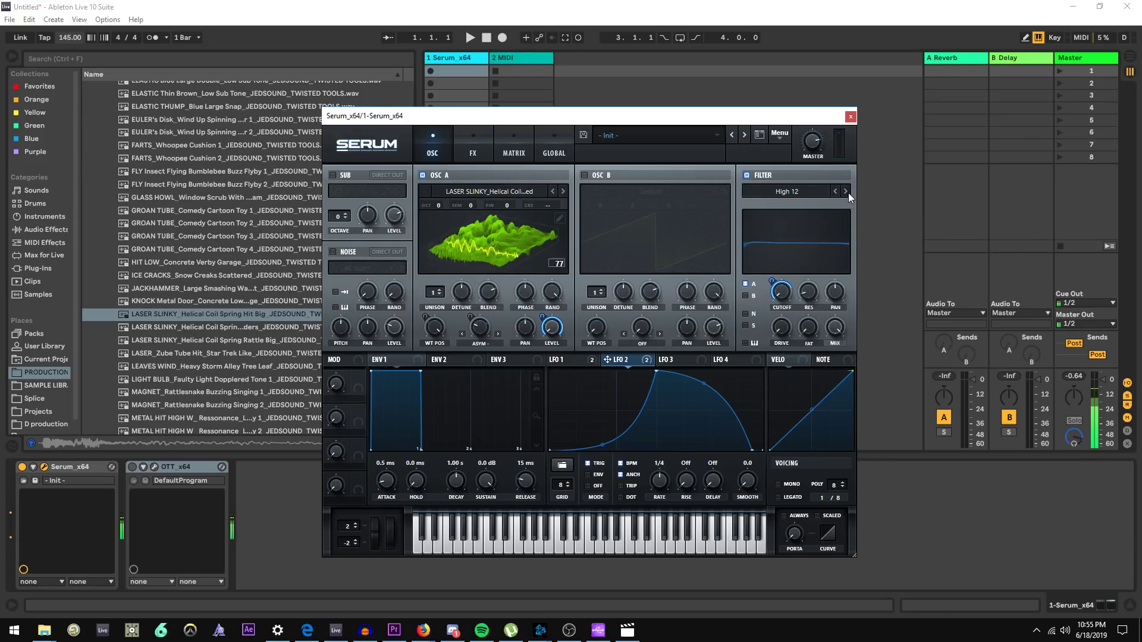
pyautogui.click(848, 193)
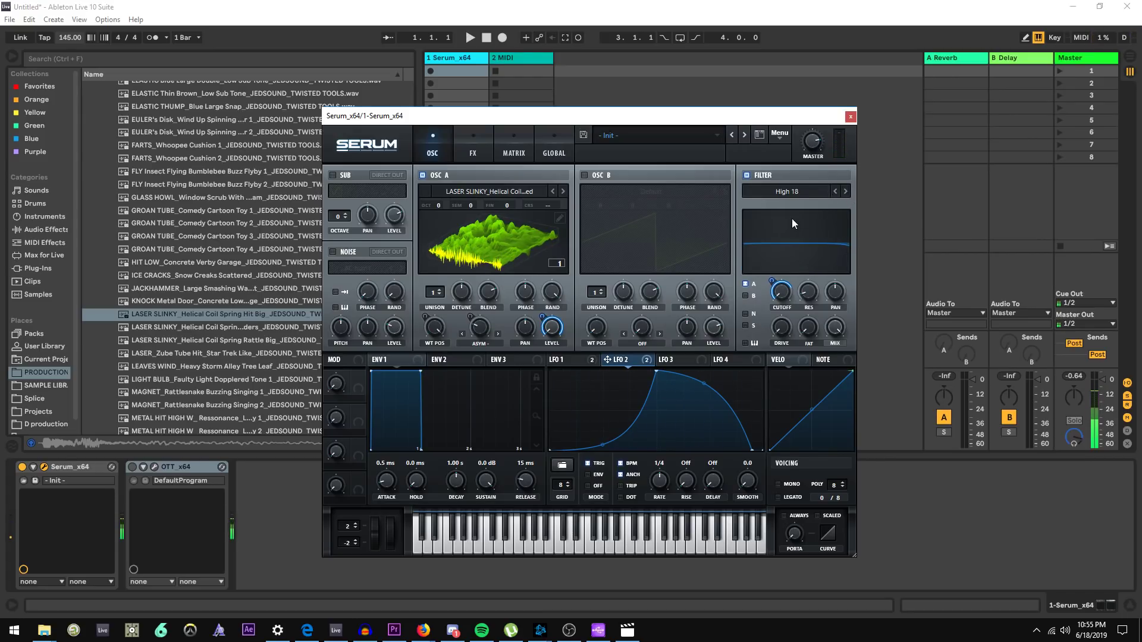
# Lower the filter resonance and try LFO 2 on it, removing all its modulators again
pyautogui.moveTo(817, 293)
pyautogui.mouseDown()
pyautogui.moveTo(819, 227)
pyautogui.moveTo(808, 308)
pyautogui.mouseUp()
pyautogui.moveTo(607, 360); pyautogui.dragTo(804, 291)
pyautogui.rightClick(804, 291)
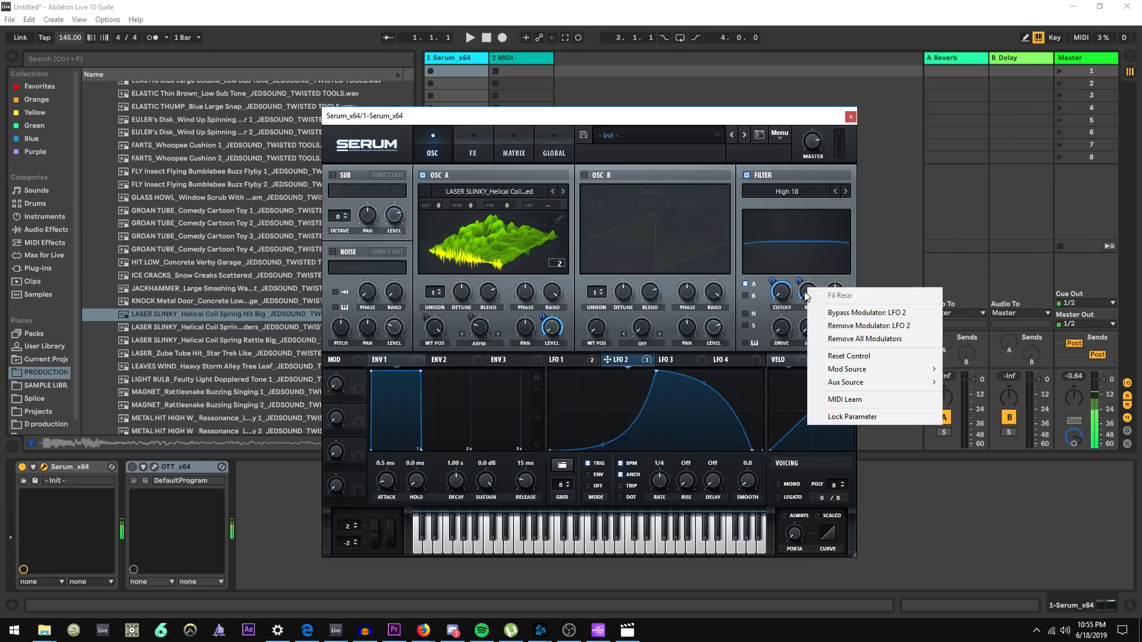
pyautogui.click(861, 340)
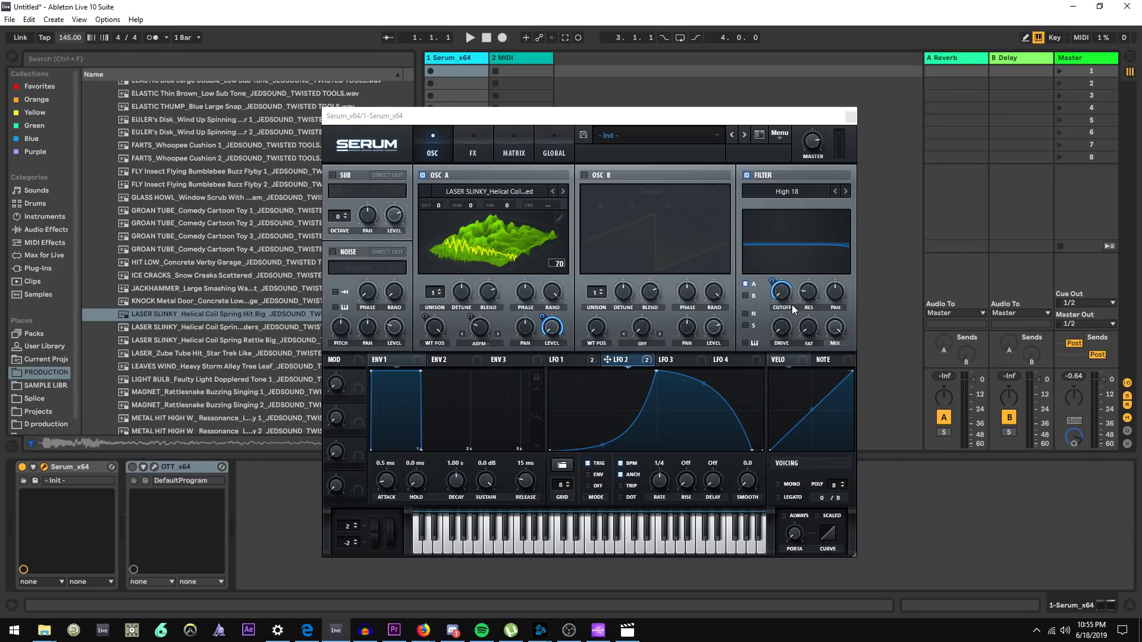
pyautogui.moveTo(704, 113); pyautogui.dragTo(701, 105)
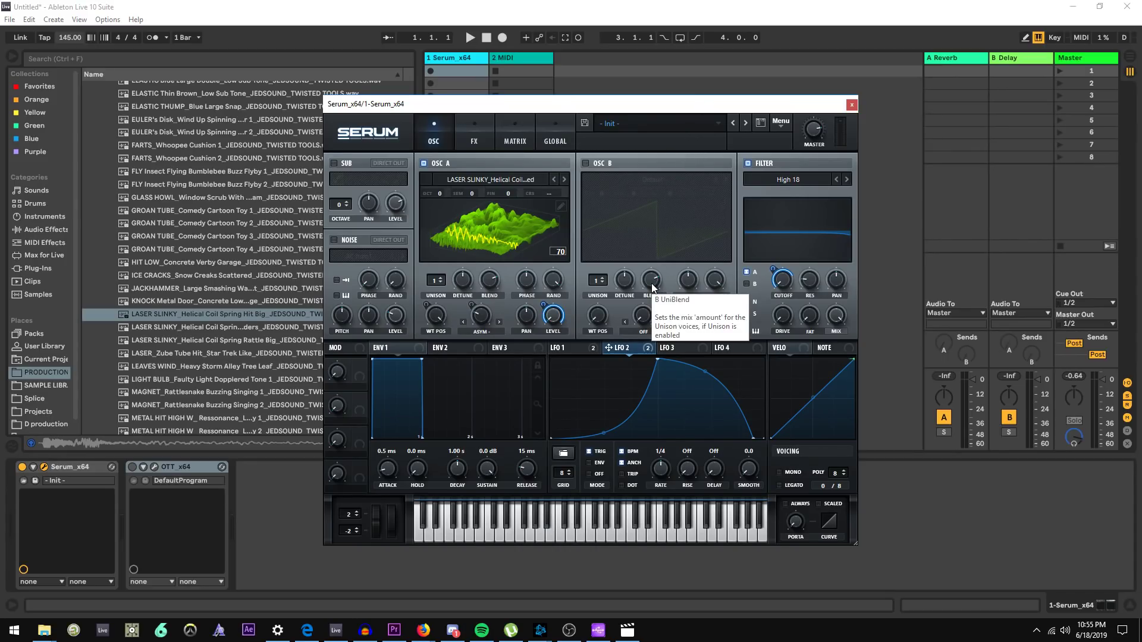
pyautogui.click(474, 141)
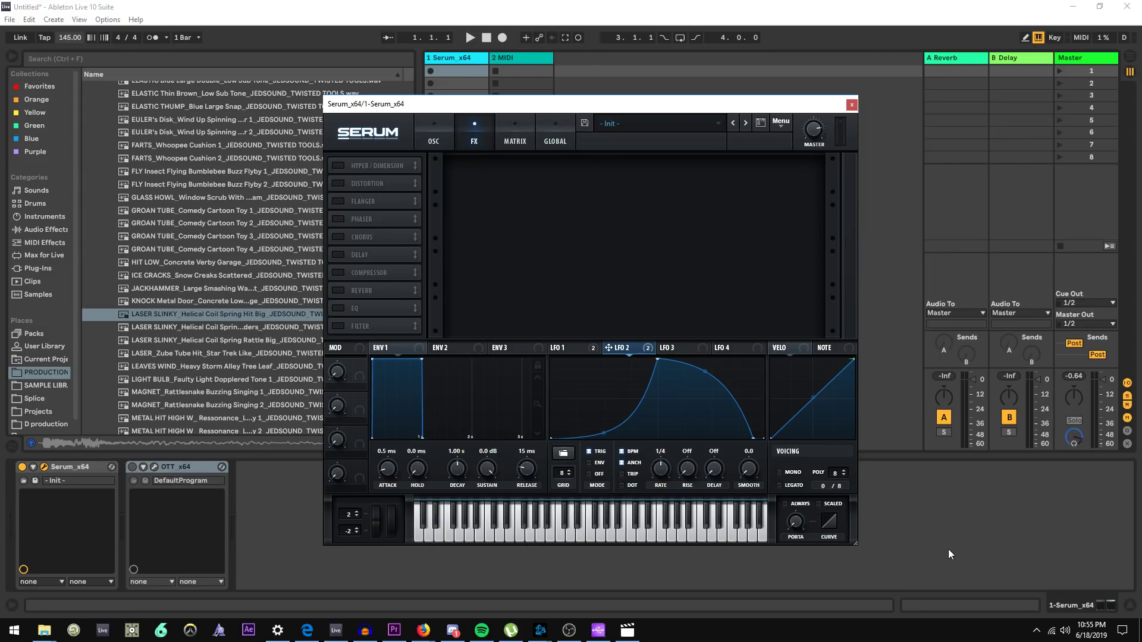
pyautogui.click(424, 140)
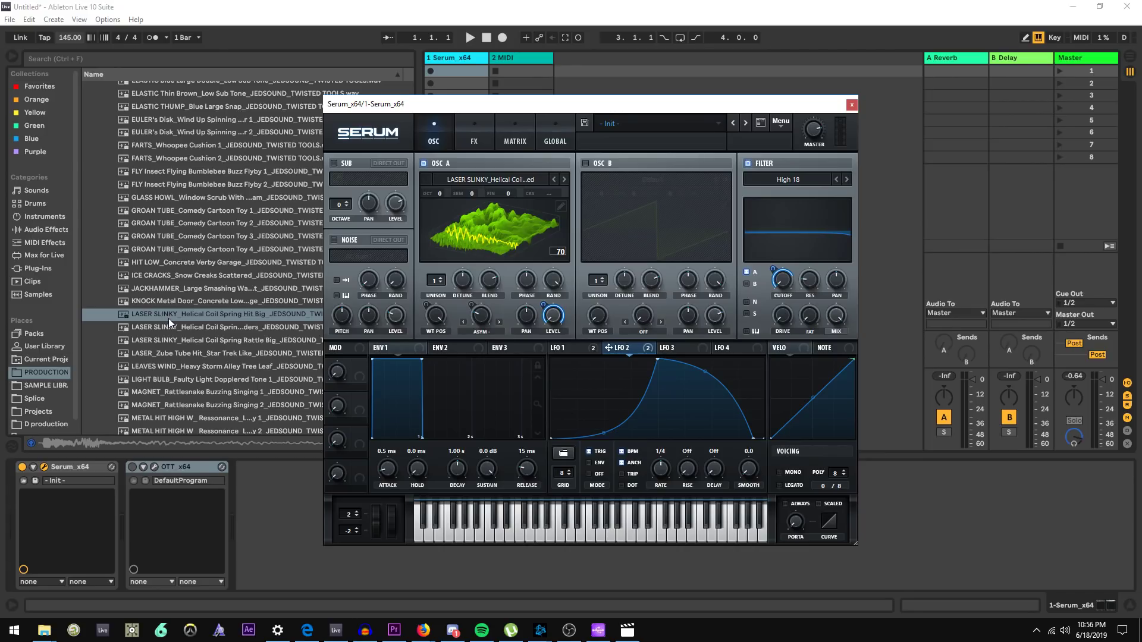
pyautogui.press('a')
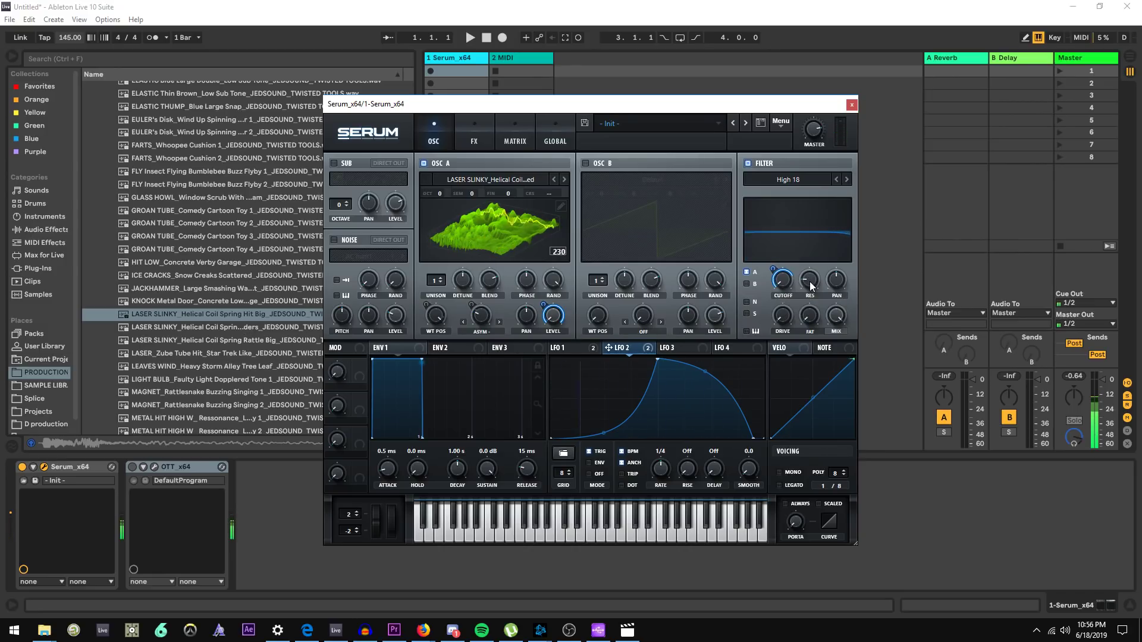
# Open the FX page, enable Hyper/Dimension, and assign LFO 2 to the Hyper mix
pyautogui.moveTo(777, 285)
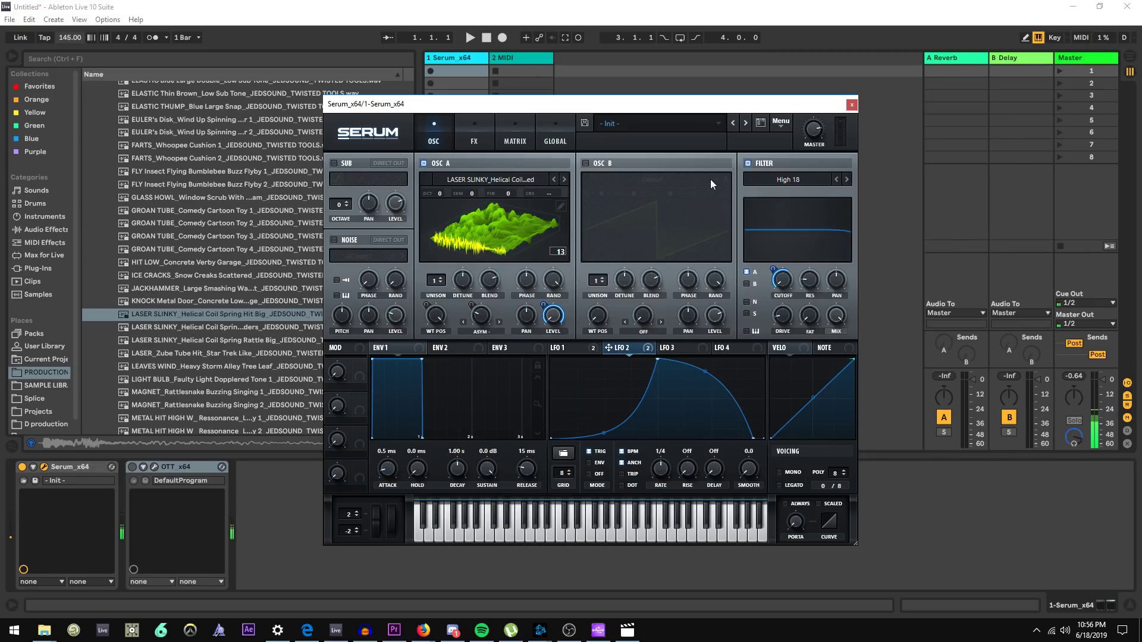
pyautogui.click(473, 142)
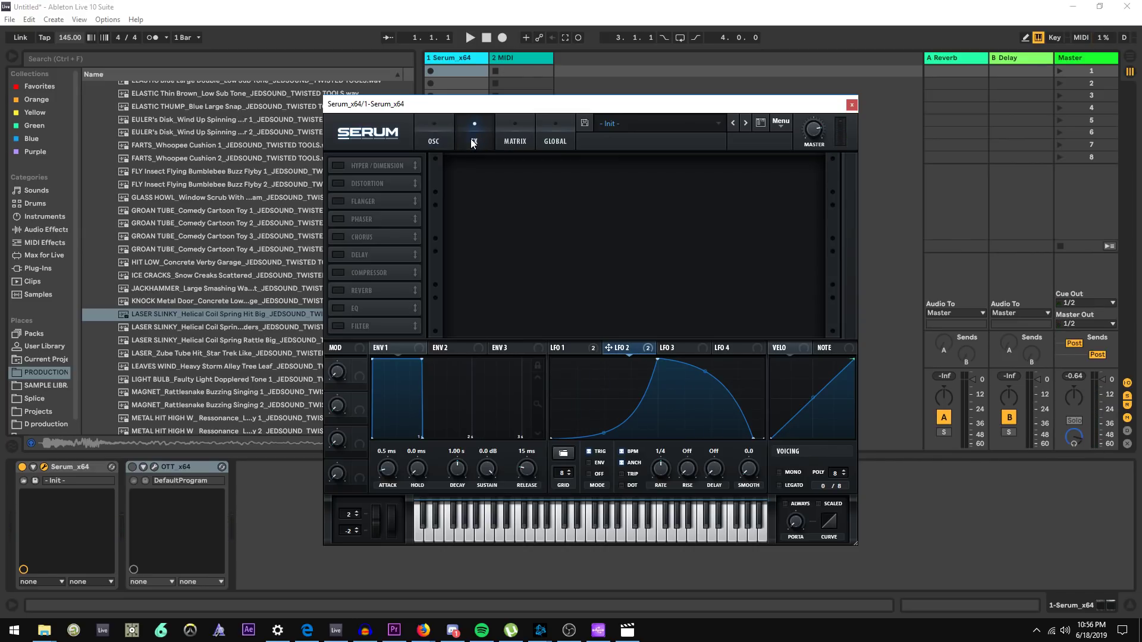
pyautogui.click(338, 166)
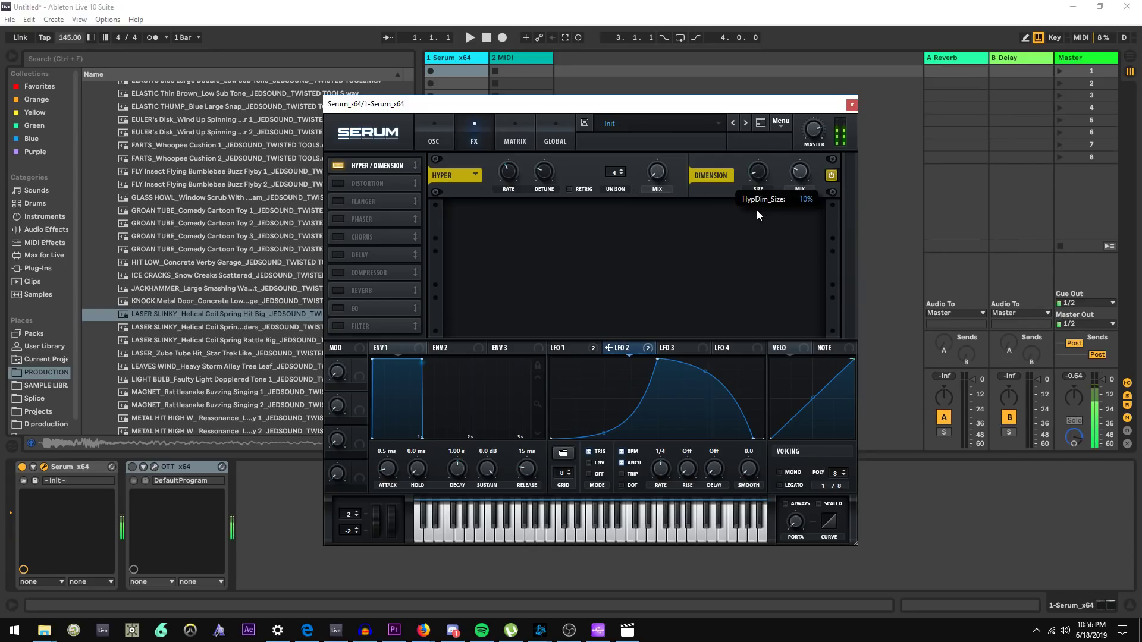
pyautogui.moveTo(639, 350); pyautogui.dragTo(644, 198)
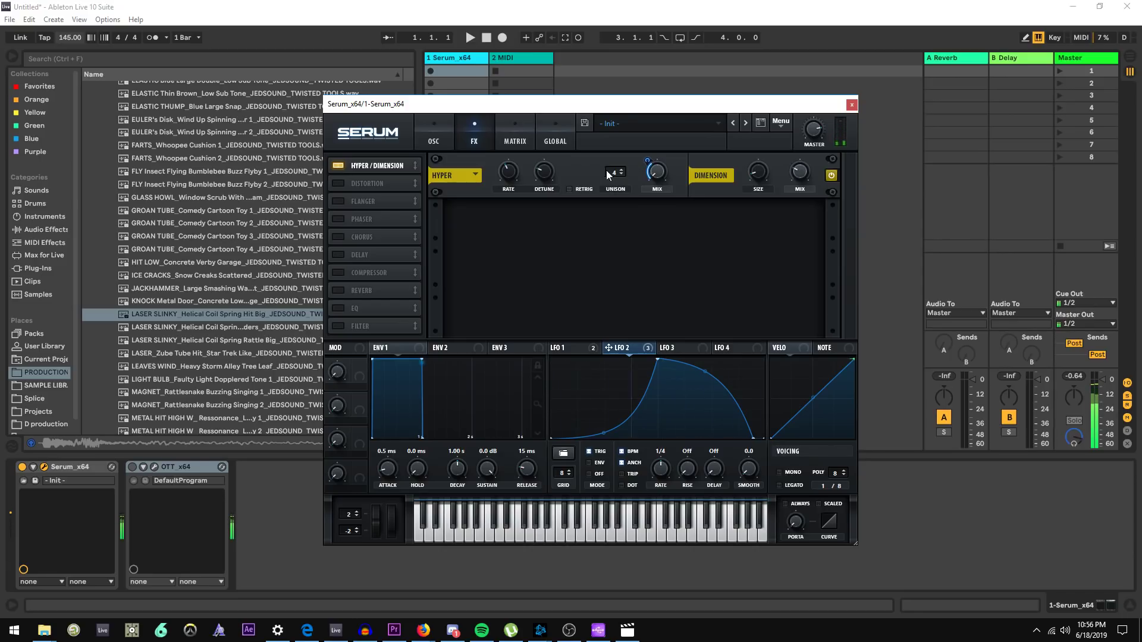
# Browse the VST plug-ins and add iZotope Insight 2 to the Serum track after OTT
pyautogui.click(39, 269)
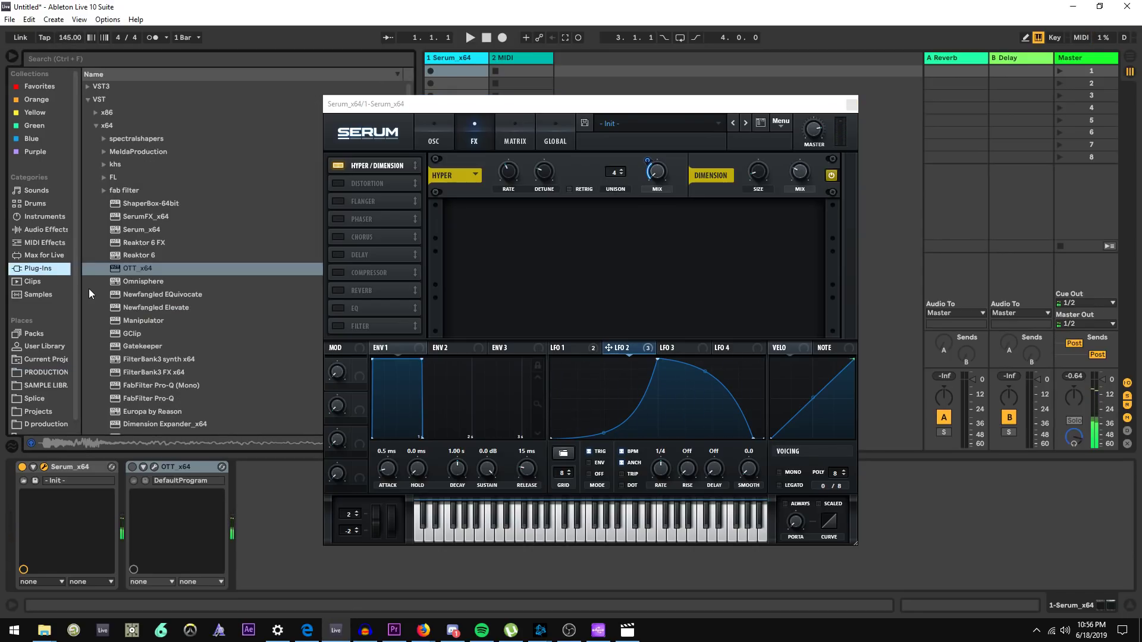
pyautogui.click(95, 86)
pyautogui.click(96, 152)
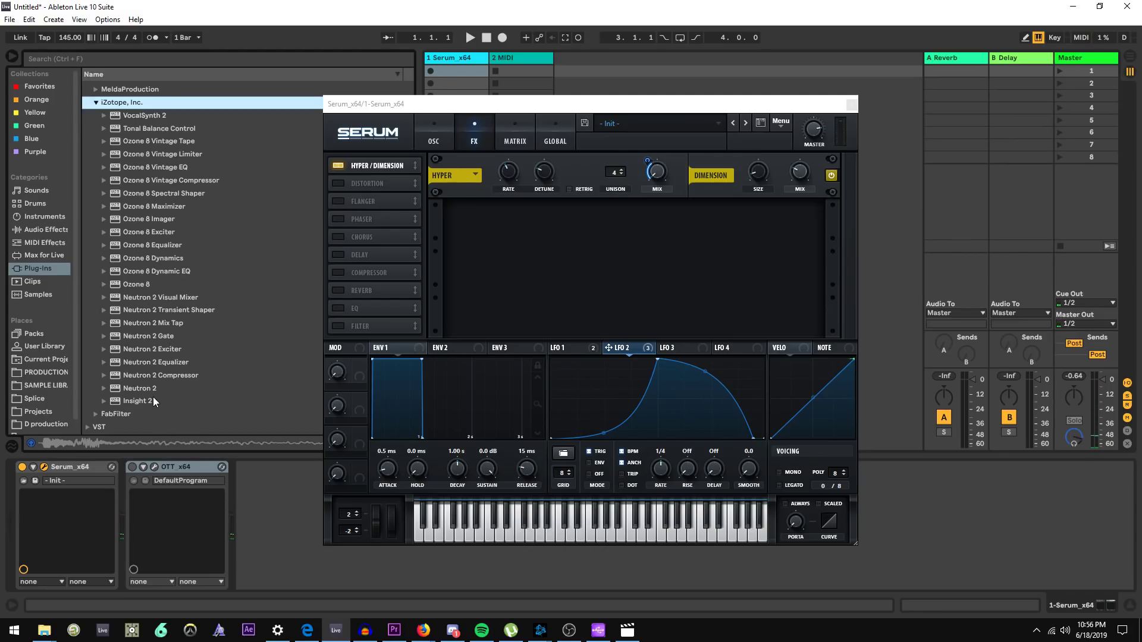
pyautogui.moveTo(152, 397); pyautogui.dragTo(239, 500)
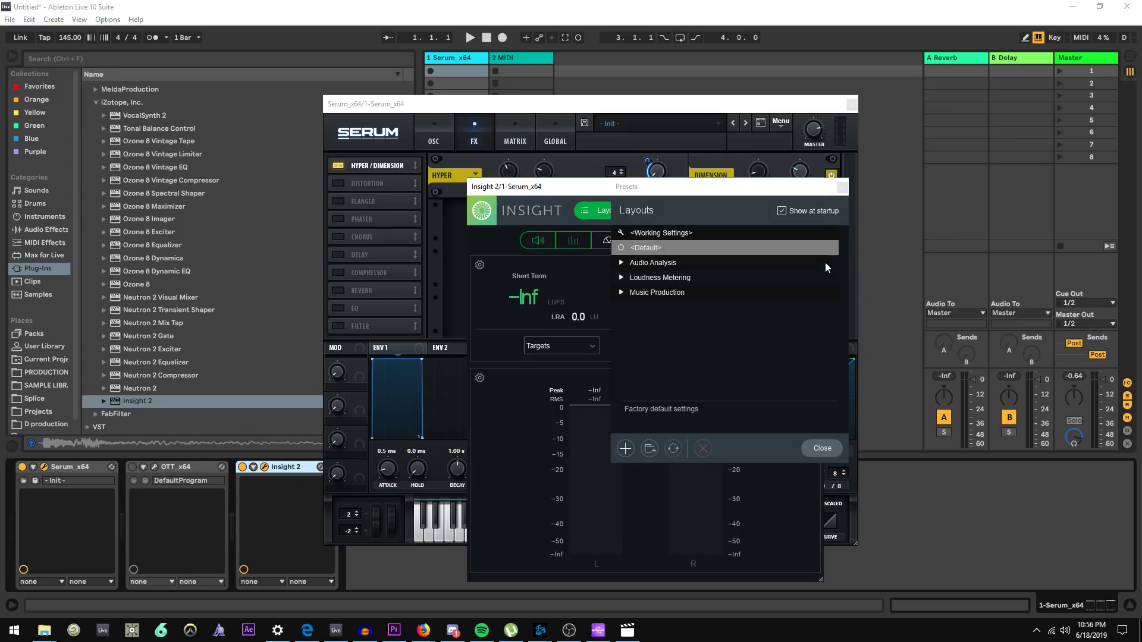
# Close Insight's layout picker, show its Sound Field meter enlarged, and return to Serum
pyautogui.click(822, 448)
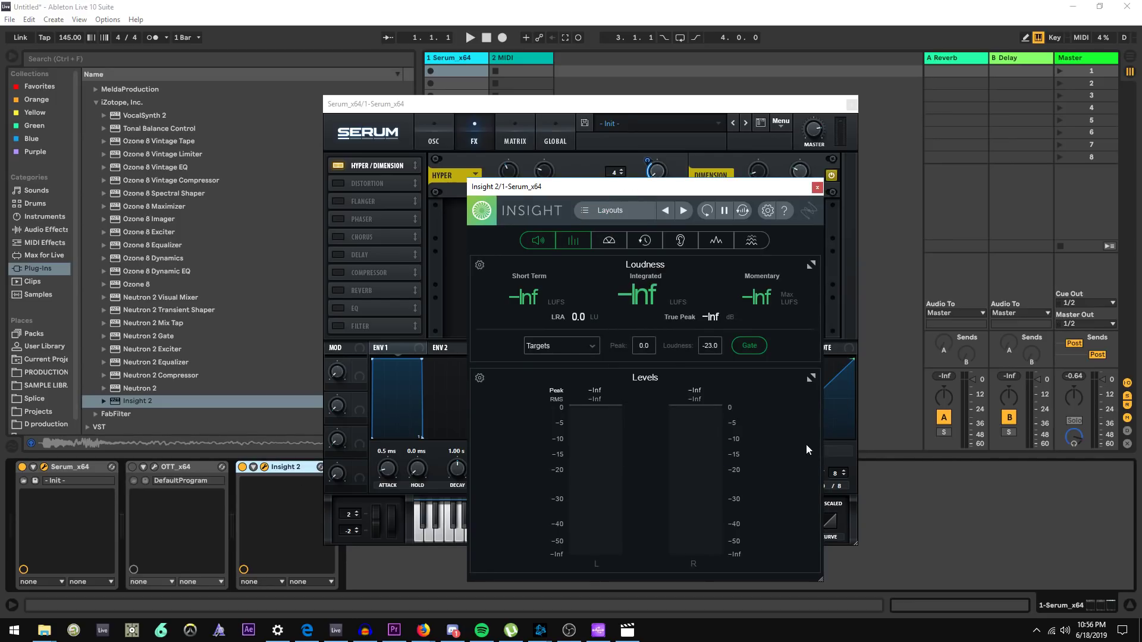
pyautogui.click(608, 240)
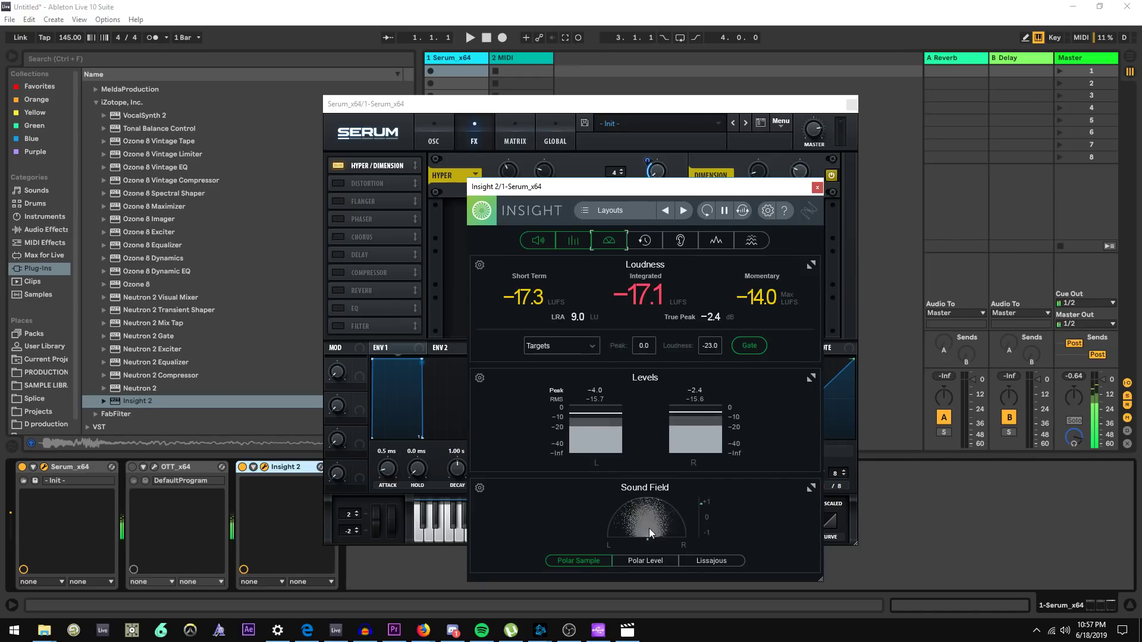
pyautogui.click(810, 487)
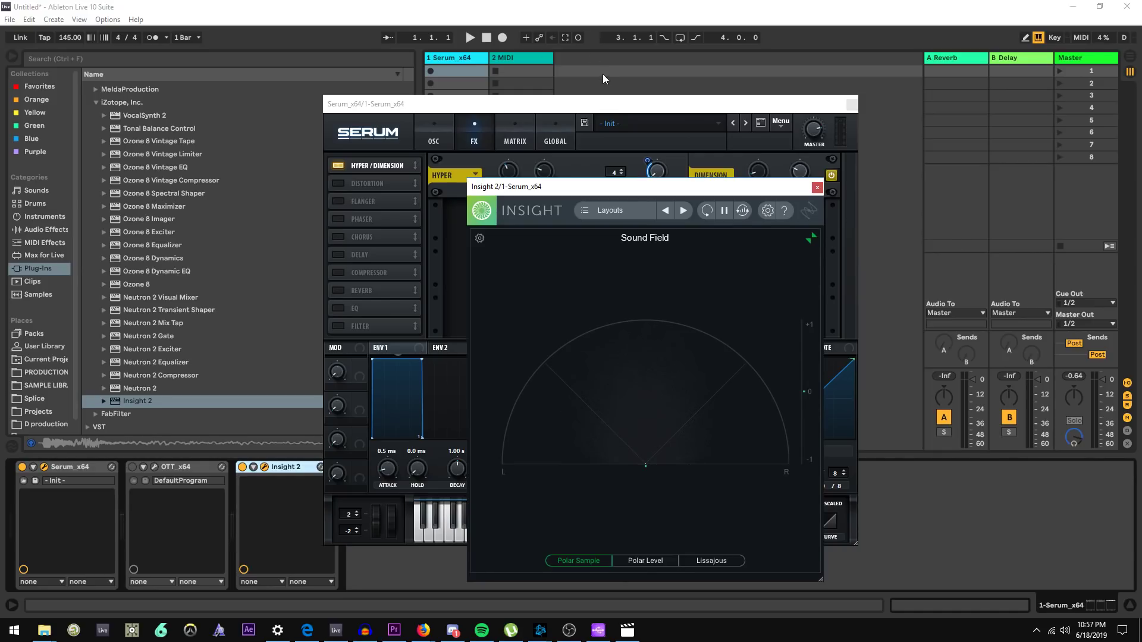
pyautogui.click(602, 103)
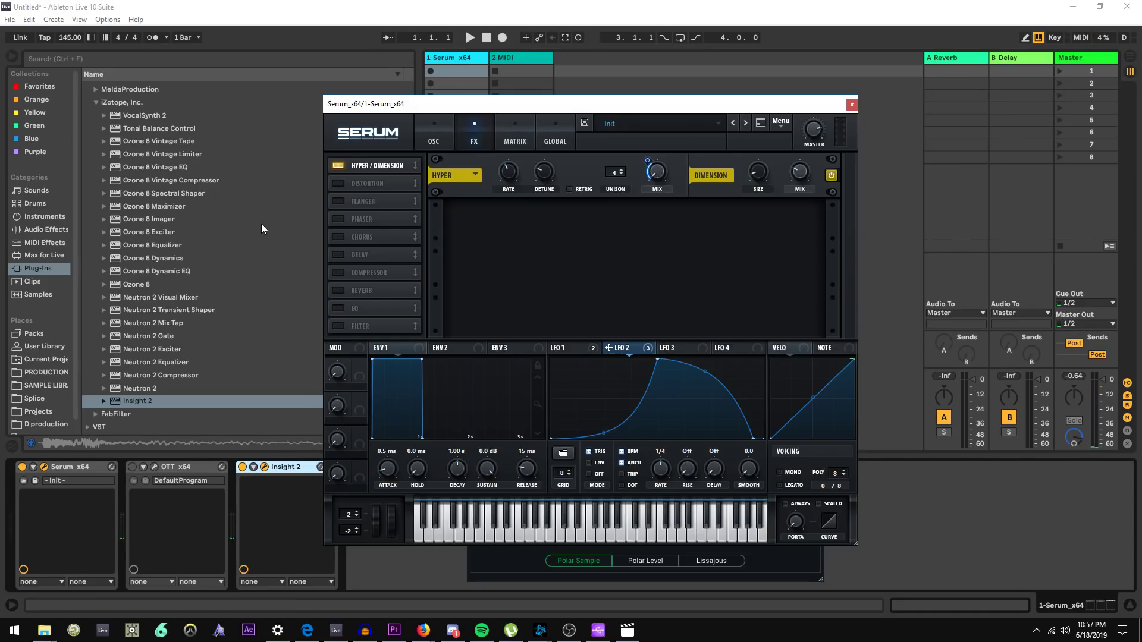
# Enable the Flanger effect and raise its rate and depth
pyautogui.click(337, 201)
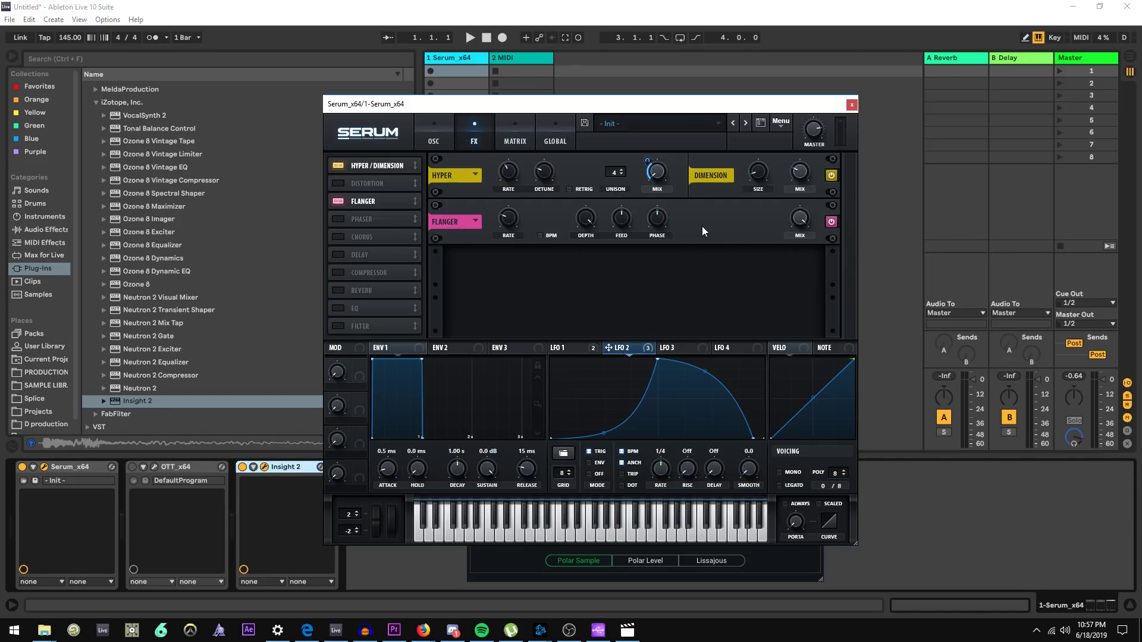
pyautogui.moveTo(506, 220); pyautogui.dragTo(505, 202)
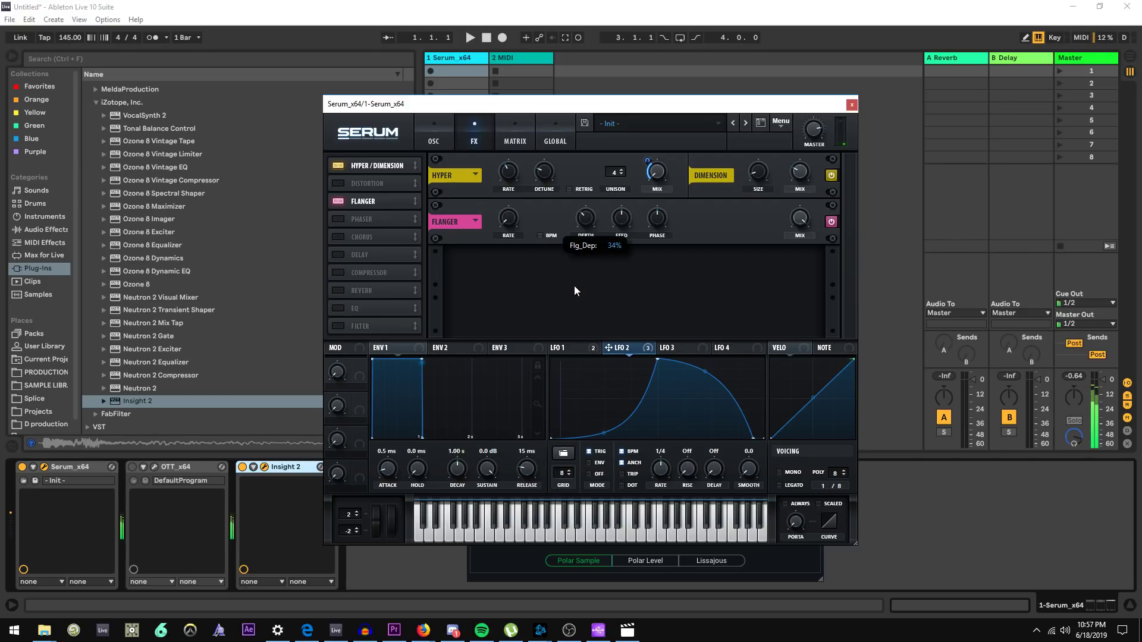
pyautogui.moveTo(573, 286); pyautogui.dragTo(567, 248)
# Assign LFO 1 to the flanger depth and raise the flanger feedback
pyautogui.click(590, 351)
pyautogui.moveTo(590, 352); pyautogui.dragTo(601, 138)
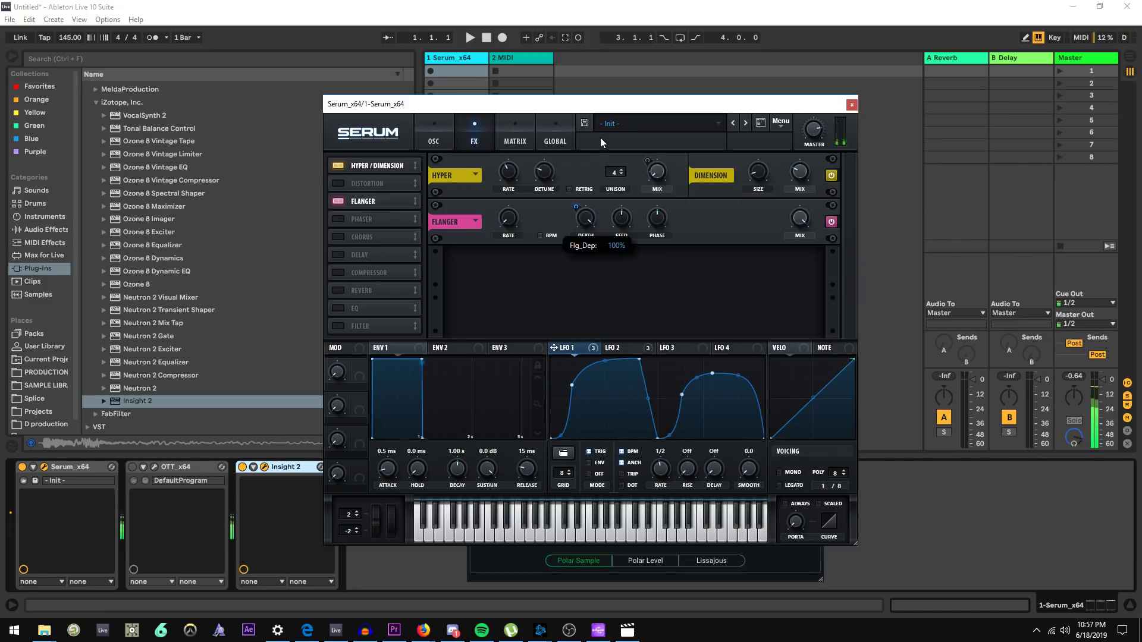
pyautogui.moveTo(576, 207); pyautogui.dragTo(570, 284)
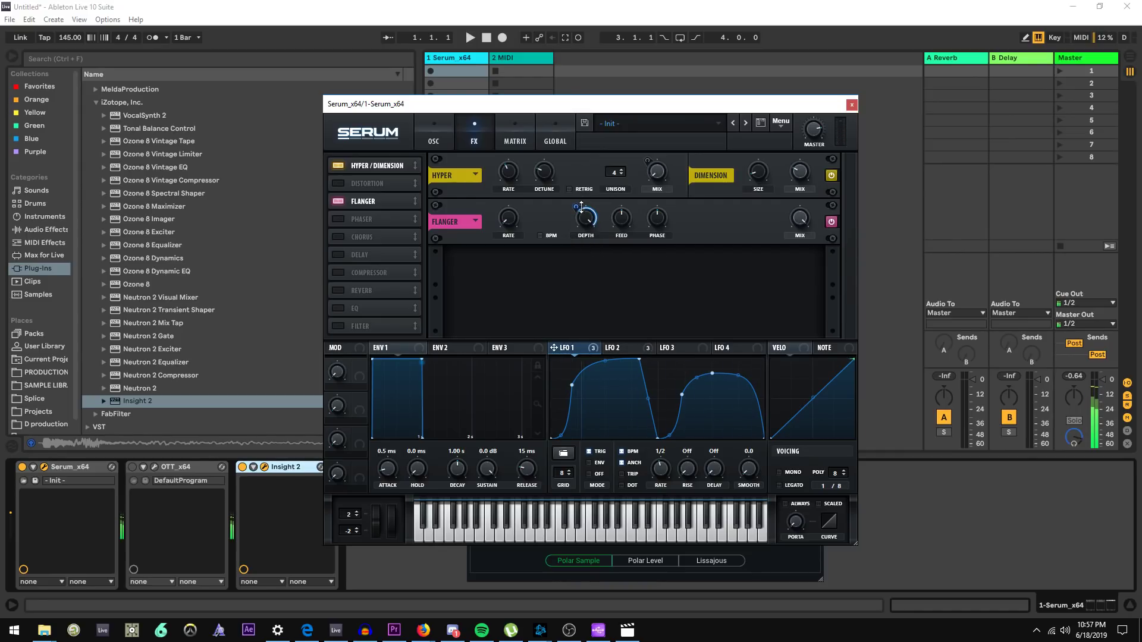
pyautogui.moveTo(576, 206)
pyautogui.mouseDown()
pyautogui.moveTo(584, 229)
pyautogui.moveTo(579, 193)
pyautogui.mouseUp()
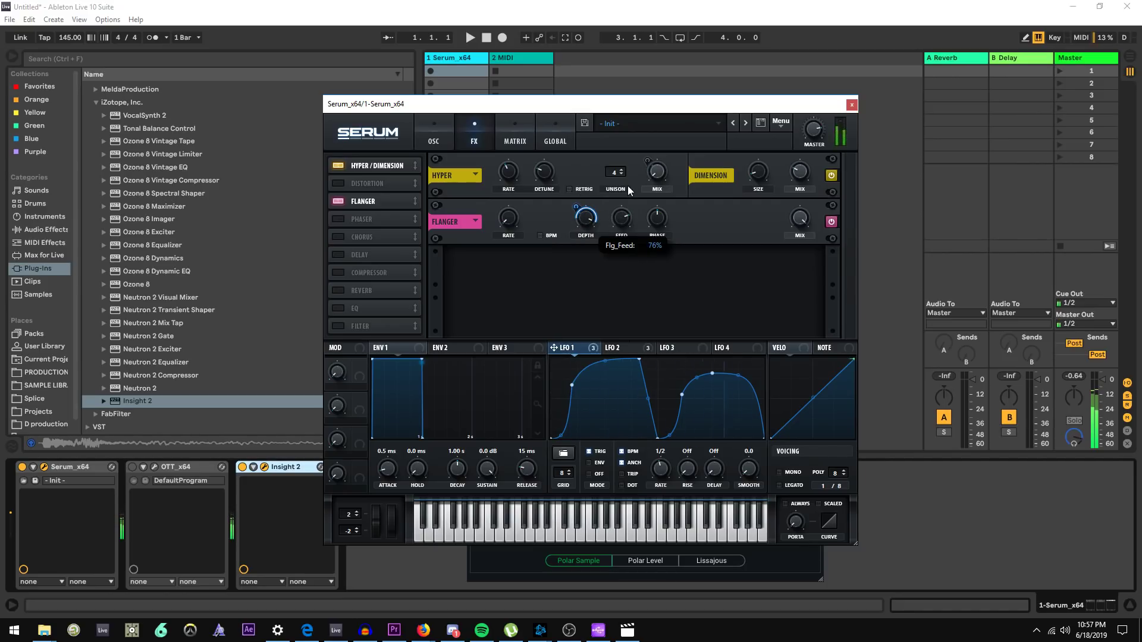
pyautogui.moveTo(628, 167); pyautogui.dragTo(626, 208)
# Lower the flanger mix and assign LFO 2 to it
pyautogui.moveTo(801, 214); pyautogui.dragTo(794, 452)
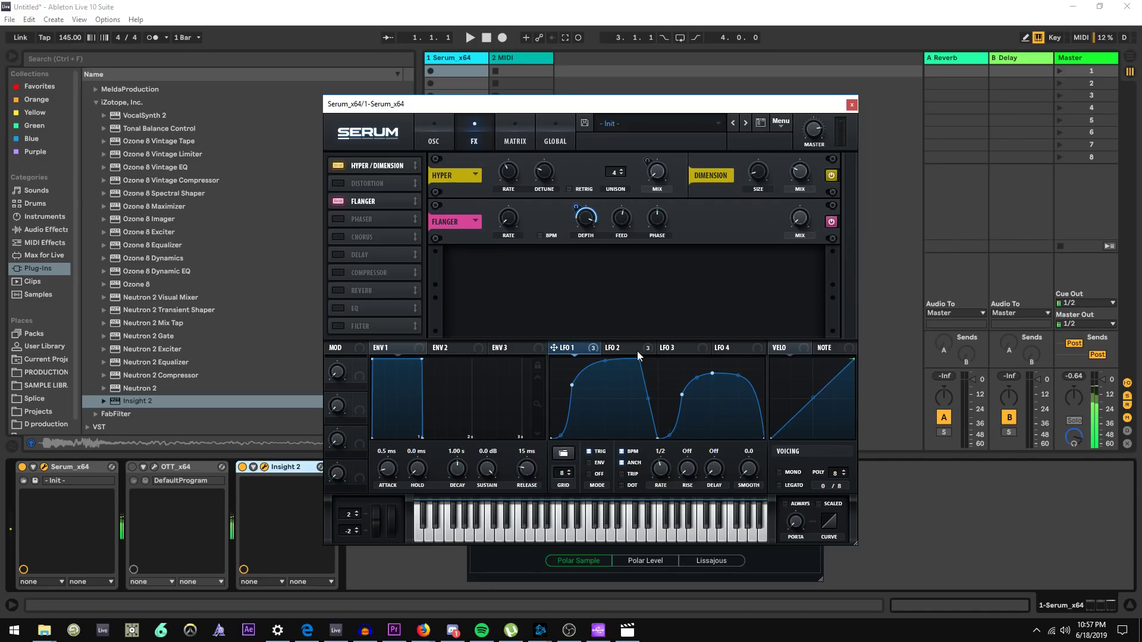
pyautogui.moveTo(647, 347); pyautogui.dragTo(802, 220)
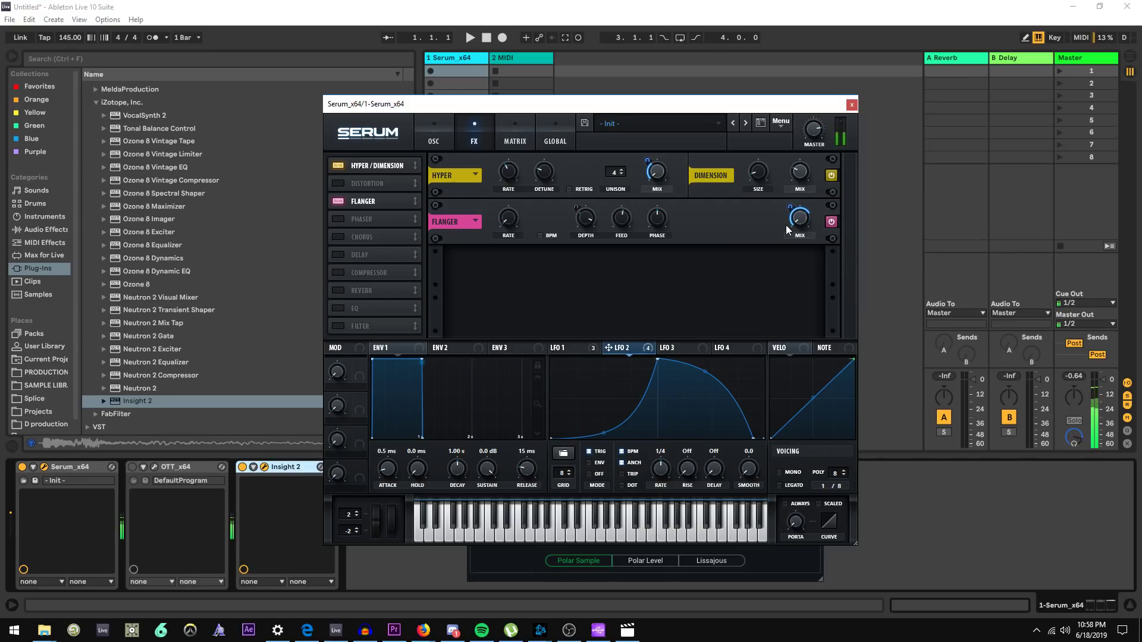
# Audition the flanger by toggling it off and on, and inspect the LFO 2 modulation on its mix
pyautogui.click(576, 352)
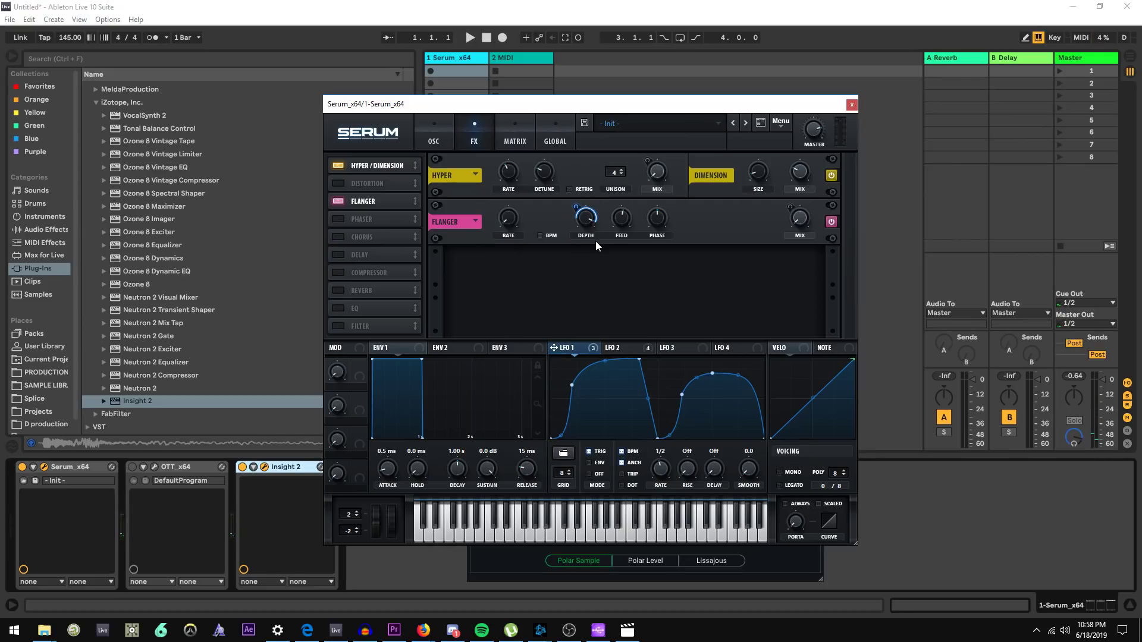
pyautogui.moveTo(510, 228)
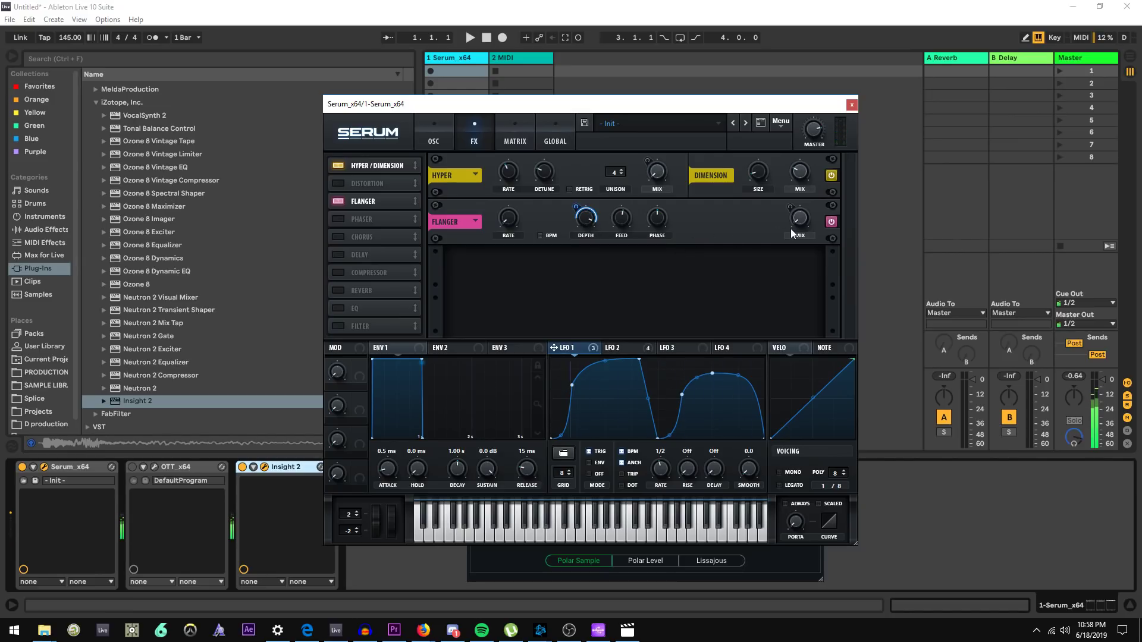
pyautogui.click(628, 342)
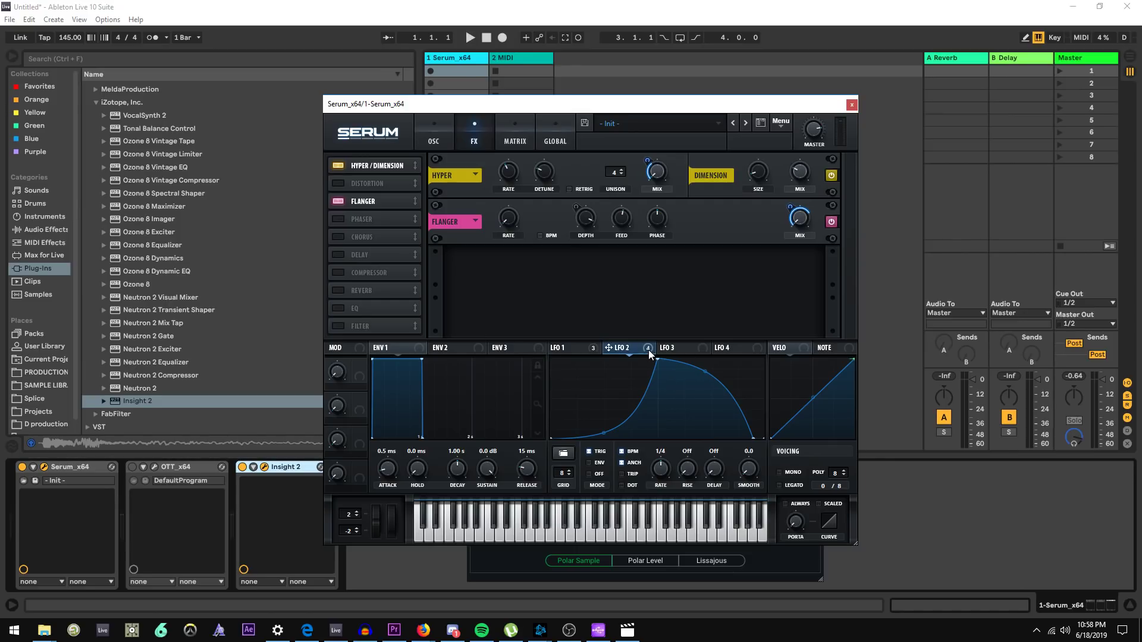
pyautogui.press('a')
pyautogui.click(831, 222)
pyautogui.press('a')
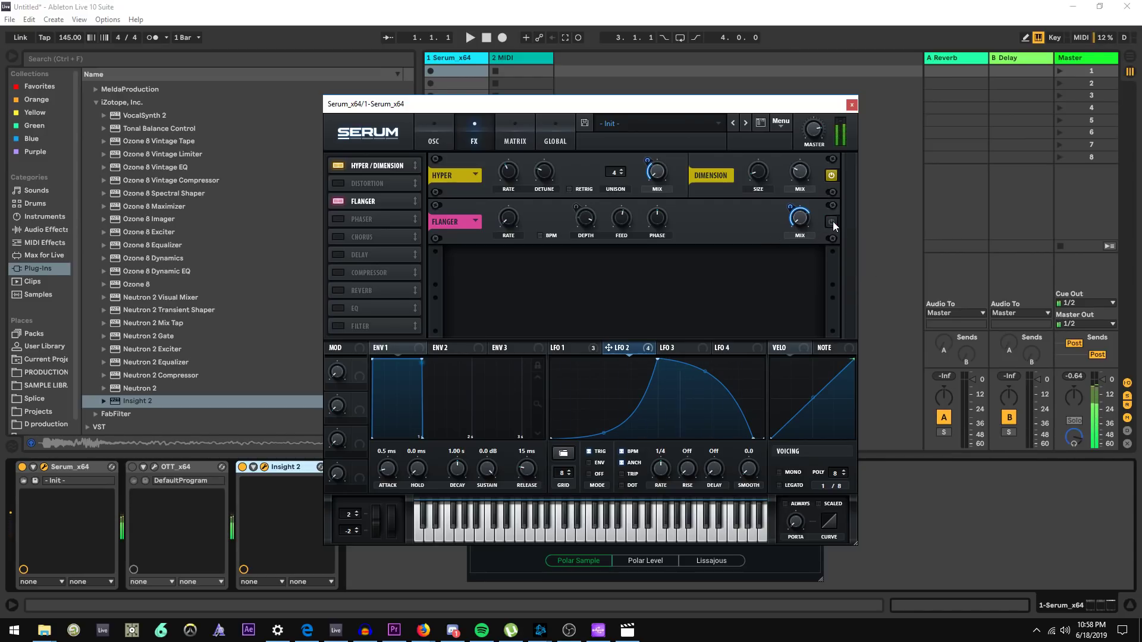
pyautogui.click(832, 222)
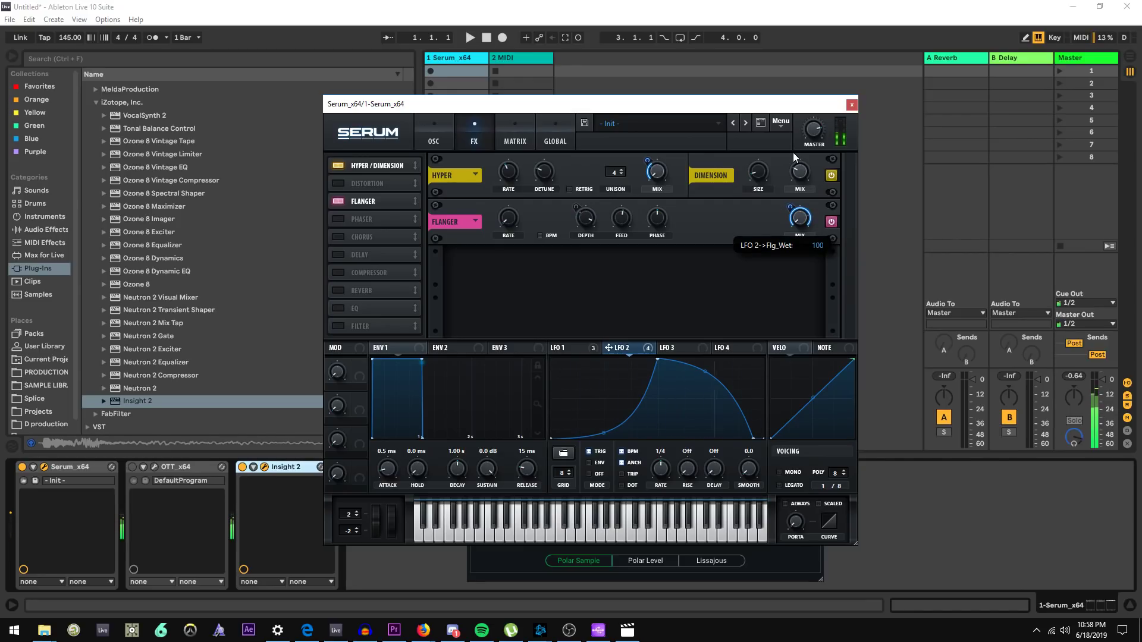
pyautogui.moveTo(794, 152); pyautogui.dragTo(780, 205)
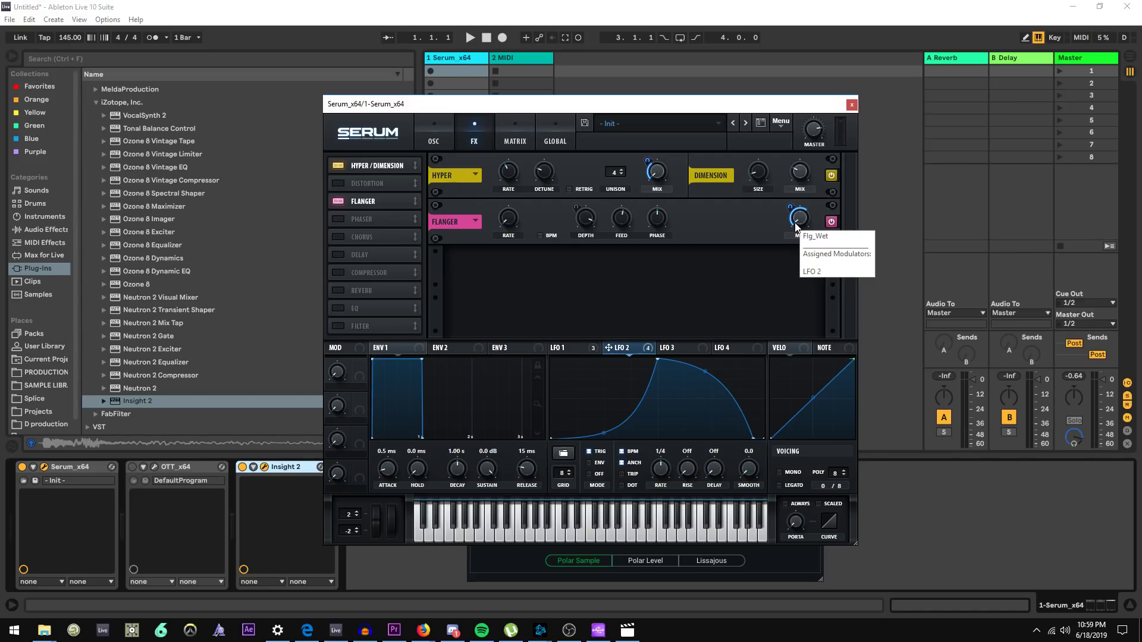
pyautogui.moveTo(797, 226); pyautogui.dragTo(783, 188)
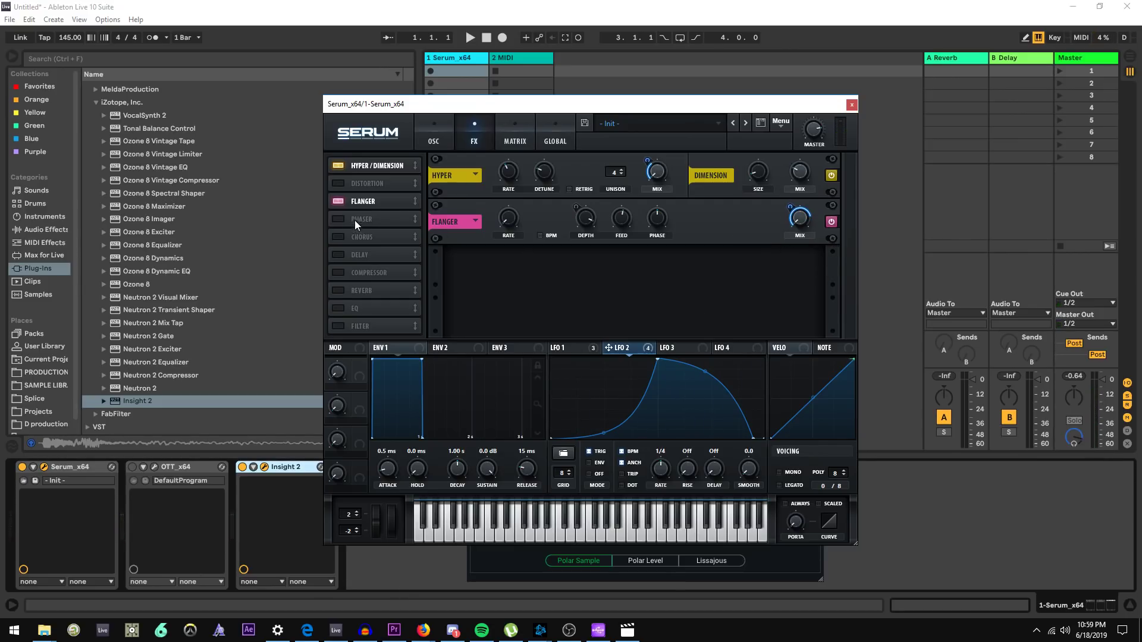
# Enable the Delay effect, turn off BPM sync, and adjust the delay time and feedback
pyautogui.click(339, 255)
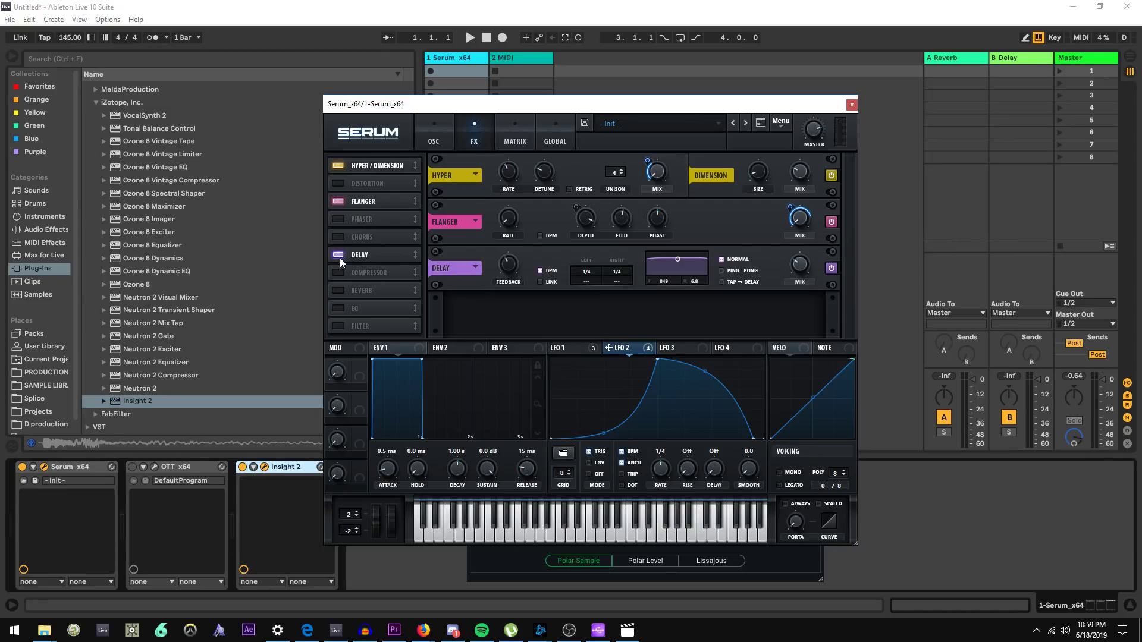
pyautogui.click(540, 270)
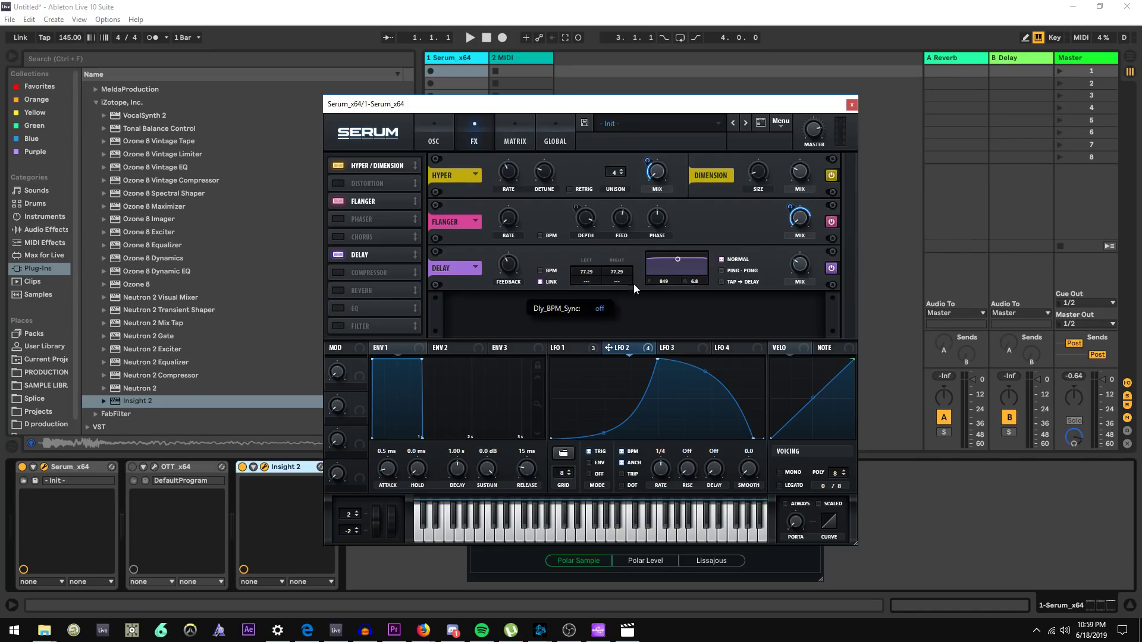
pyautogui.moveTo(623, 271)
pyautogui.mouseDown()
pyautogui.moveTo(623, 302)
pyautogui.moveTo(622, 280)
pyautogui.mouseUp()
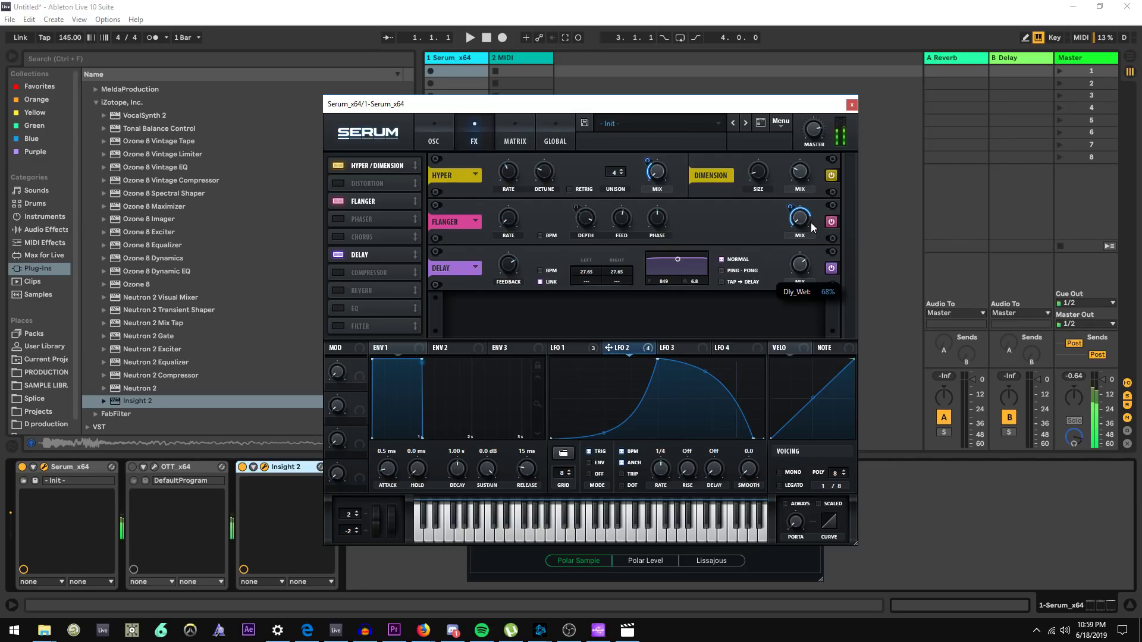
pyautogui.moveTo(517, 273); pyautogui.dragTo(518, 252)
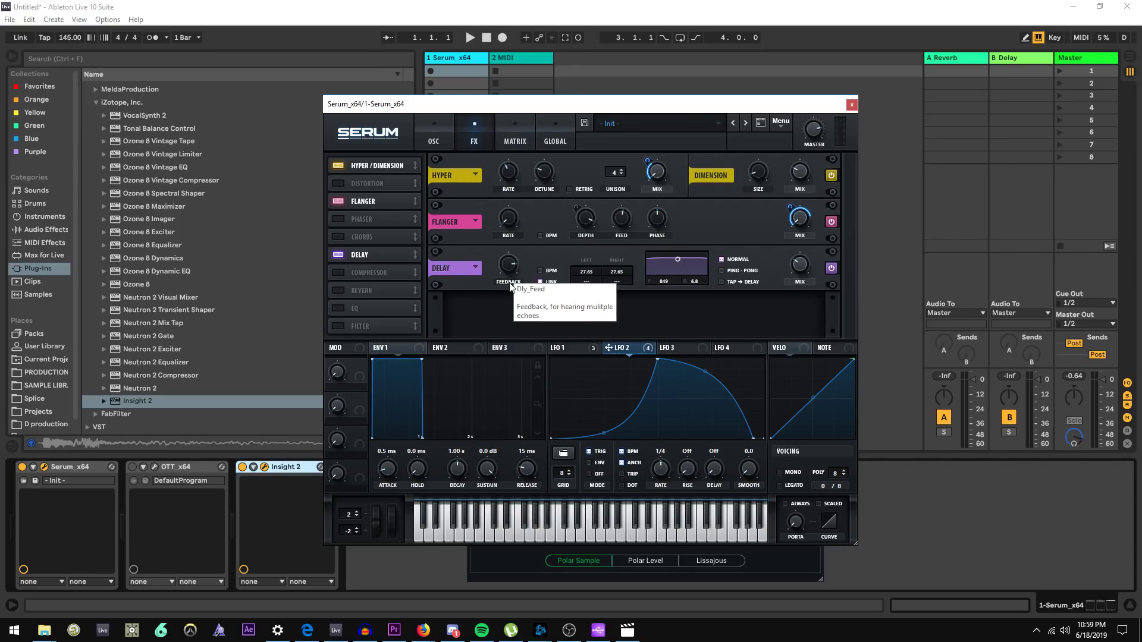
# Set the delay time to 27 for both sides with BPM sync off
pyautogui.click(549, 273)
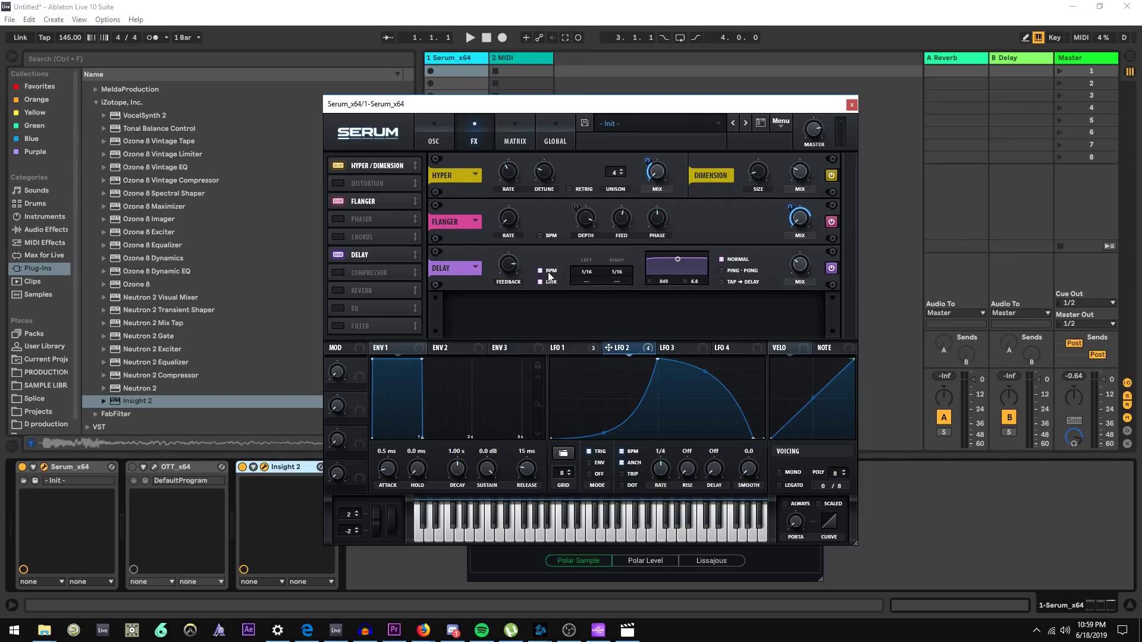
pyautogui.click(550, 273)
pyautogui.scroll(-1, 590, 273)
pyautogui.write('27')
pyautogui.press('Return')
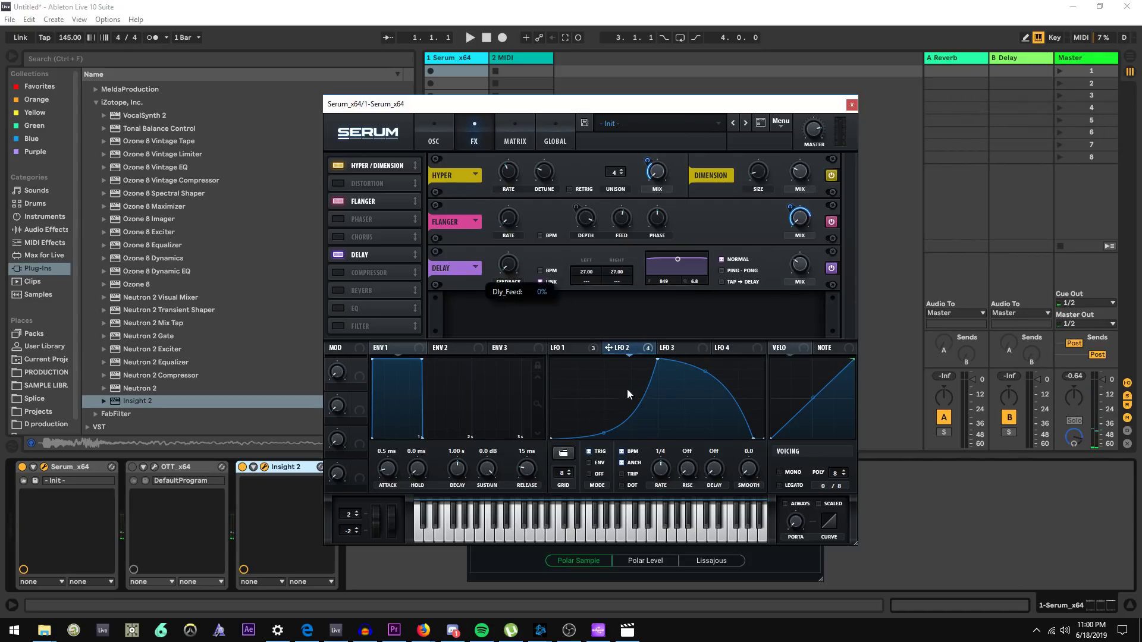
# Assign LFO 2 to the delay feedback and audition by toggling the delay off and on
pyautogui.moveTo(608, 347); pyautogui.dragTo(503, 262)
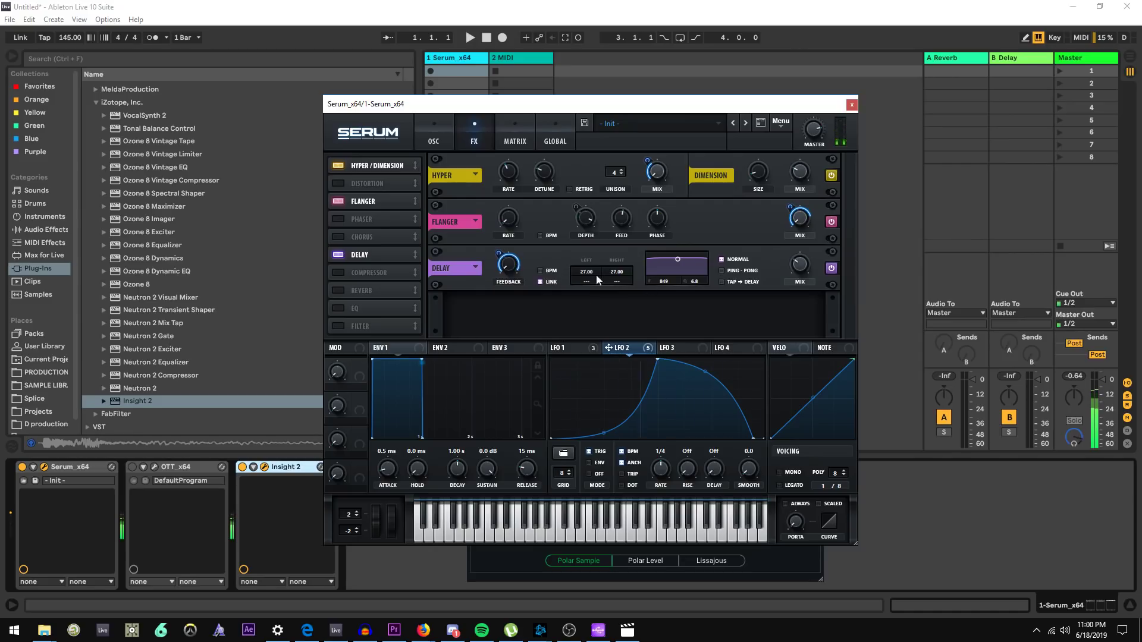
pyautogui.click(831, 269)
pyautogui.click(832, 268)
# Assign LFO 2 to the delay mix, lower the feedback, and toggle the delay off and on to audition
pyautogui.moveTo(660, 350); pyautogui.dragTo(790, 259)
pyautogui.moveTo(497, 255); pyautogui.dragTo(492, 271)
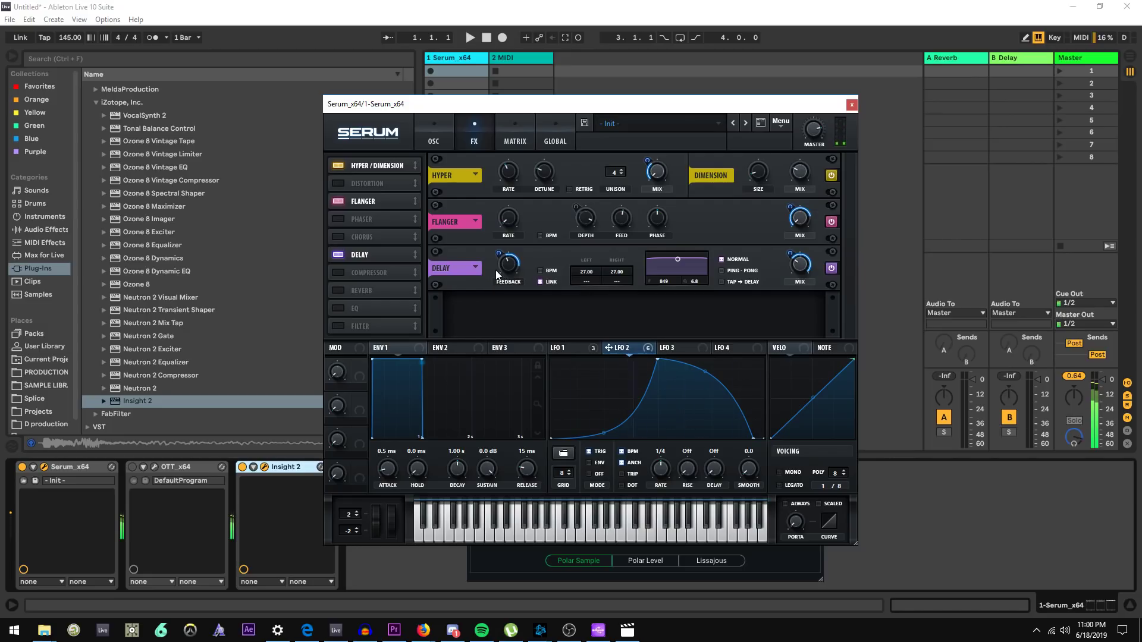
pyautogui.click(837, 271)
pyautogui.click(836, 270)
pyautogui.moveTo(802, 264)
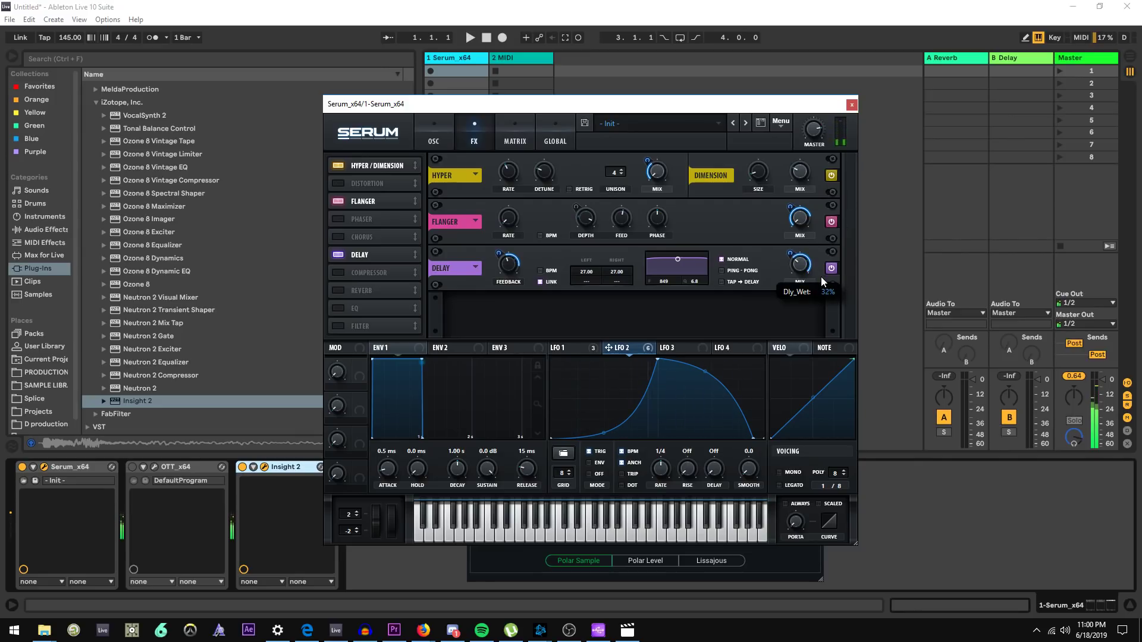
pyautogui.moveTo(507, 268); pyautogui.dragTo(495, 323)
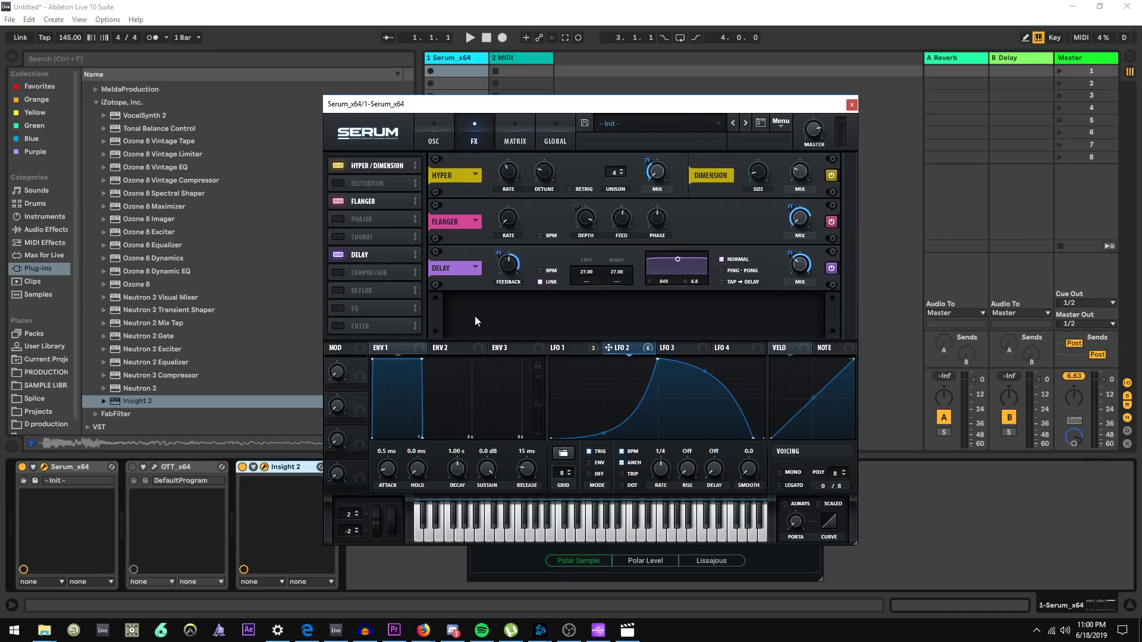
# Enable the Compressor in multiband mode and raise the delay feedback
pyautogui.click(345, 275)
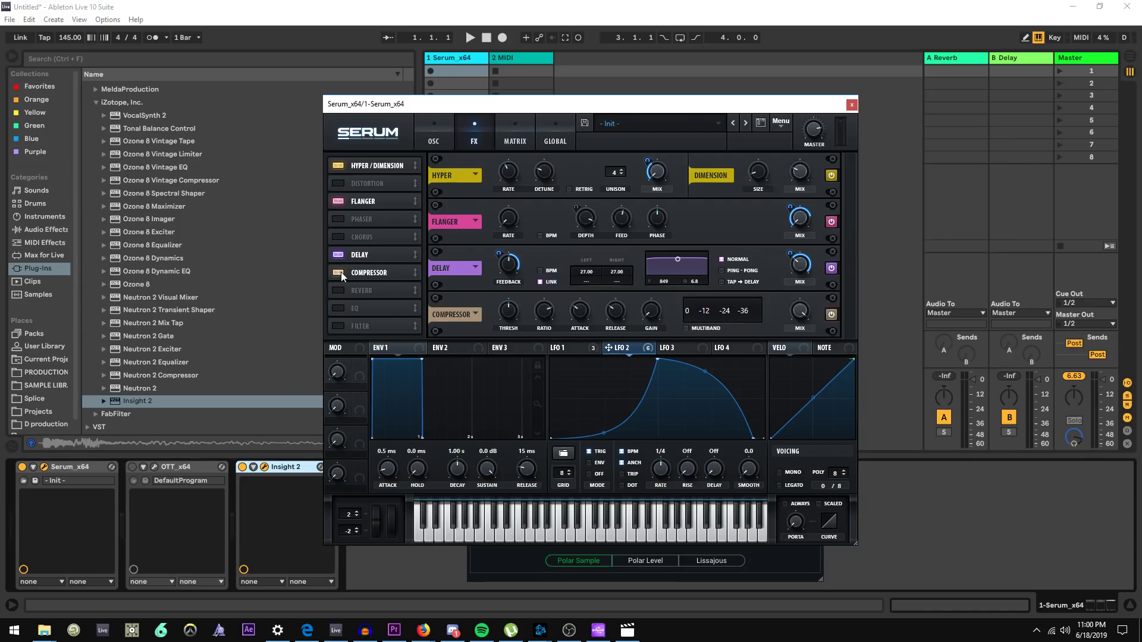
pyautogui.click(687, 328)
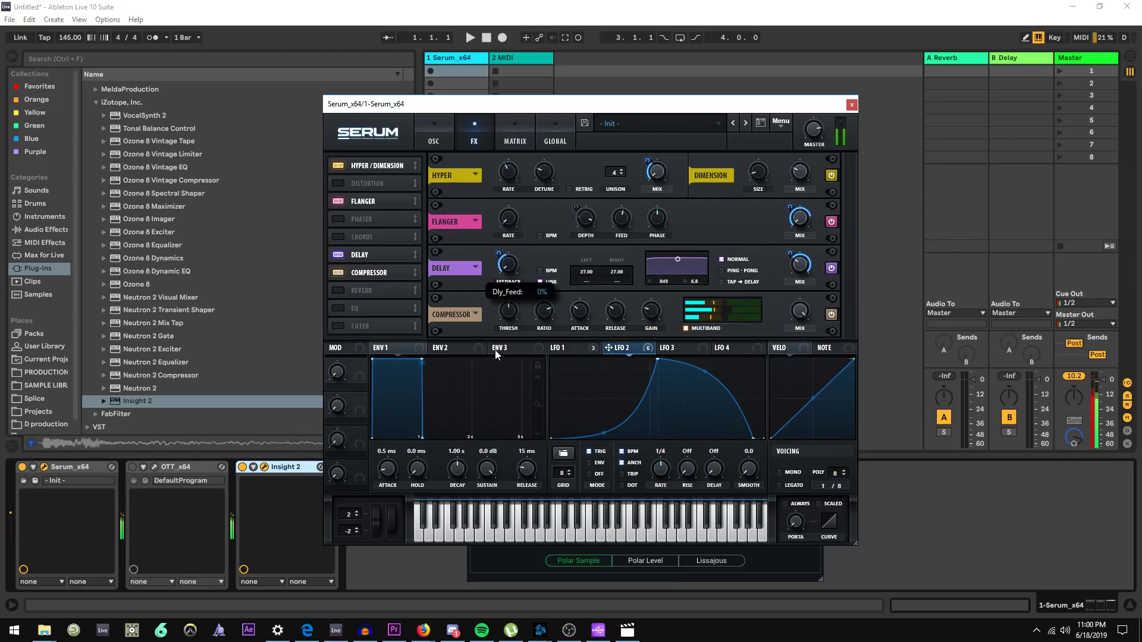
pyautogui.moveTo(502, 260); pyautogui.dragTo(502, 238)
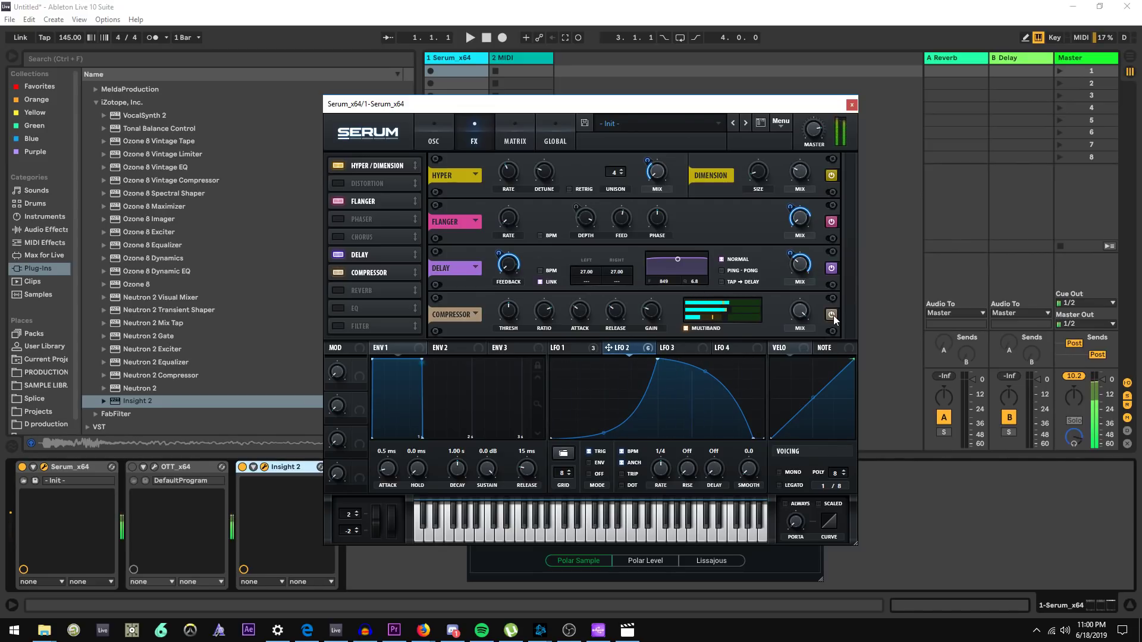
# Expand the OTT device to show its parameters and return to the Serum window
pyautogui.click(143, 467)
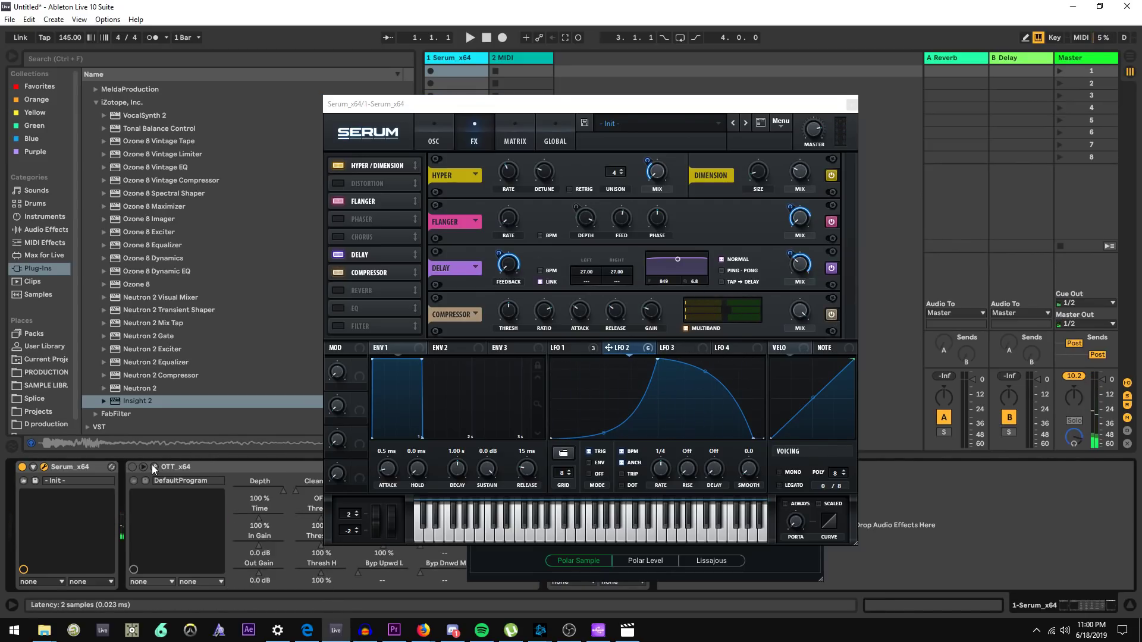
pyautogui.click(155, 467)
pyautogui.click(492, 135)
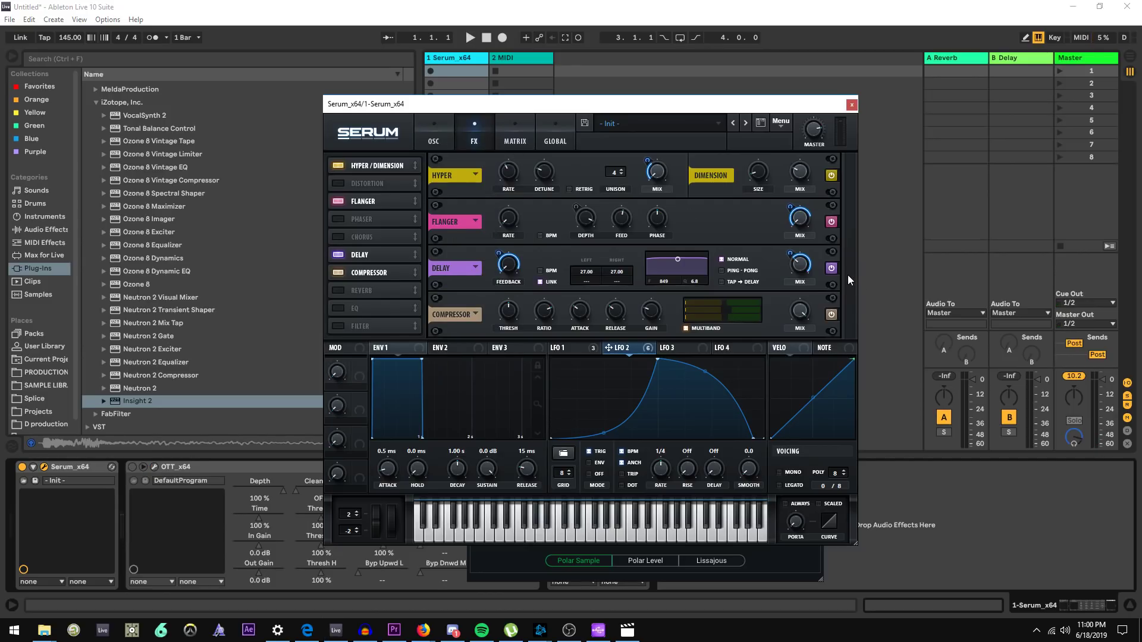
# Audition the Compressor by toggling it off and on, and finally disable it in the FX rack
pyautogui.click(833, 313)
pyautogui.click(831, 314)
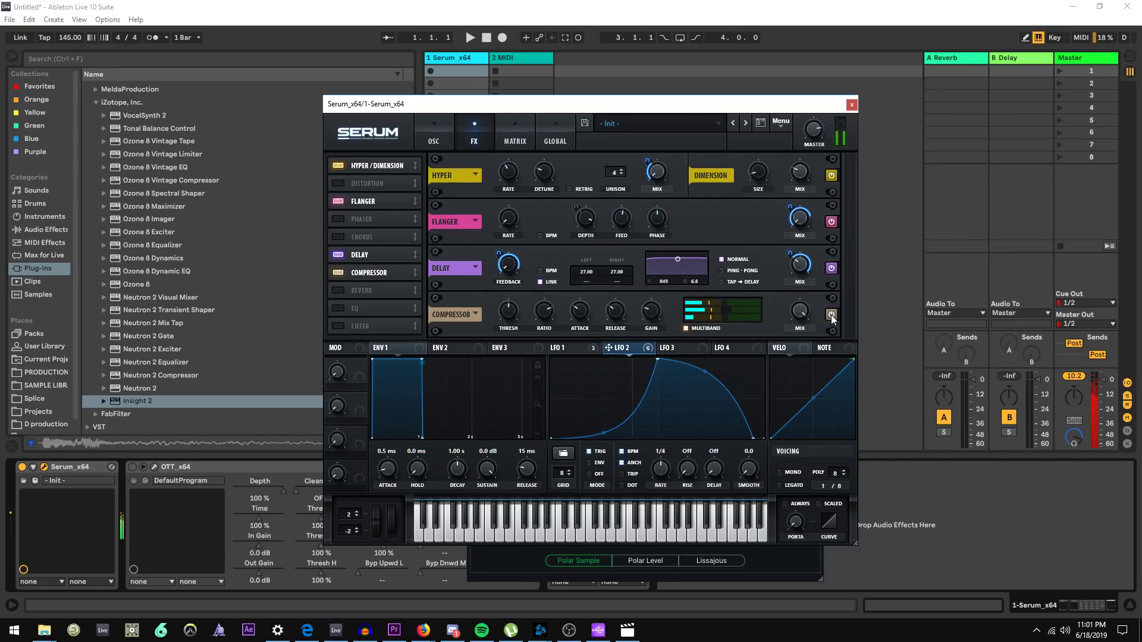
pyautogui.click(831, 314)
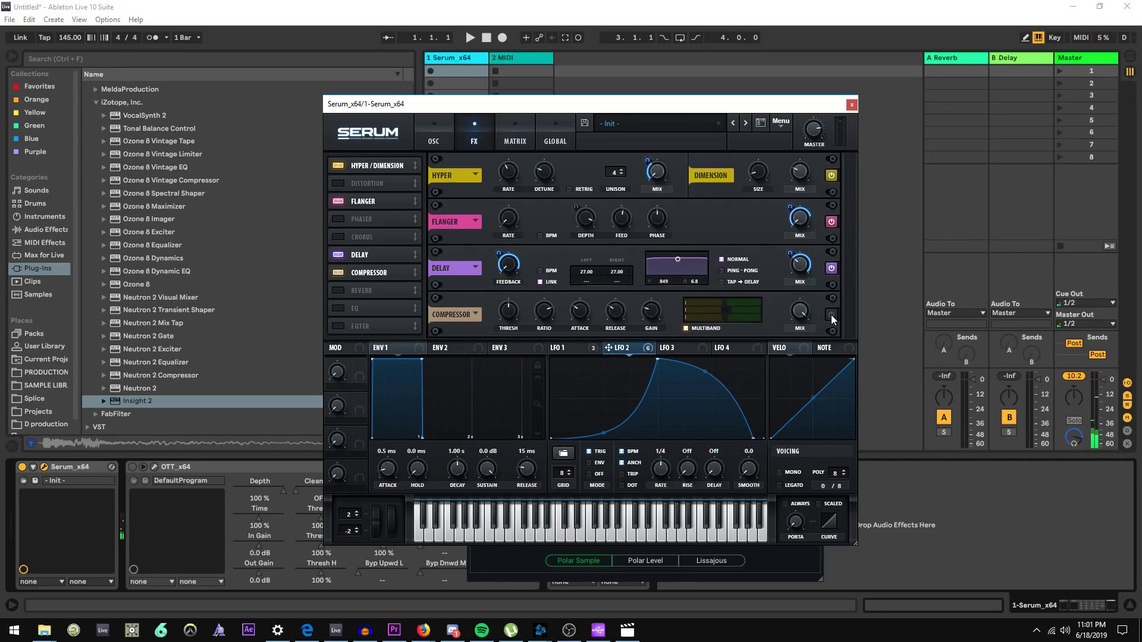
pyautogui.click(341, 274)
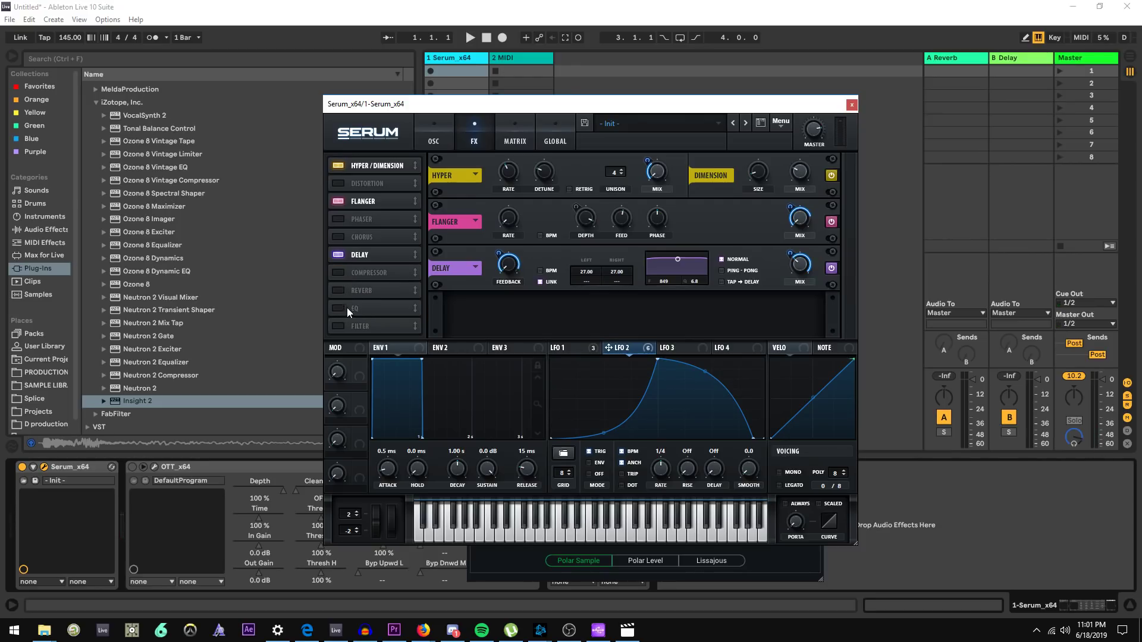
# Move the Filter module up the FX order, enable it, set its type to Combs, and lower the cutoff
pyautogui.moveTo(347, 323); pyautogui.dragTo(342, 290)
pyautogui.click(338, 290)
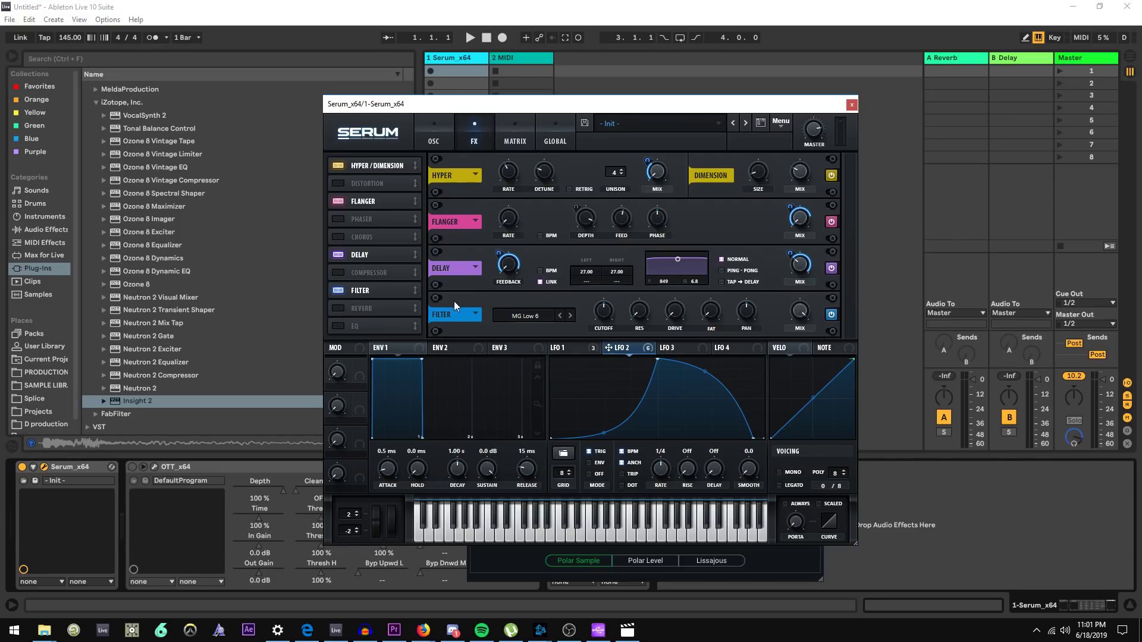
pyautogui.click(523, 316)
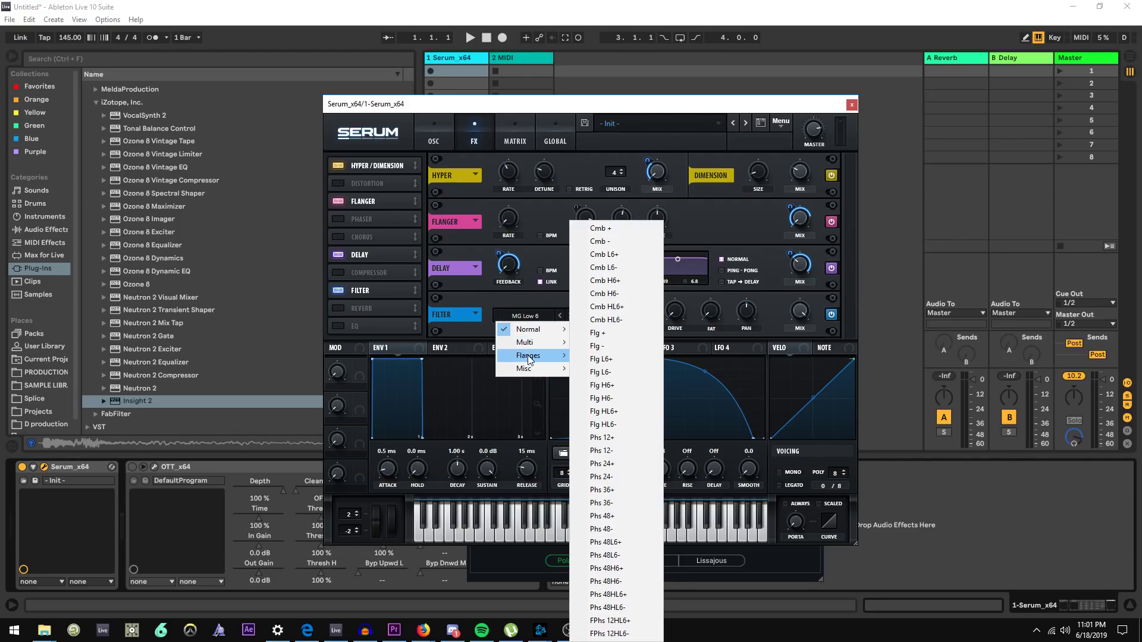
pyautogui.moveTo(529, 375)
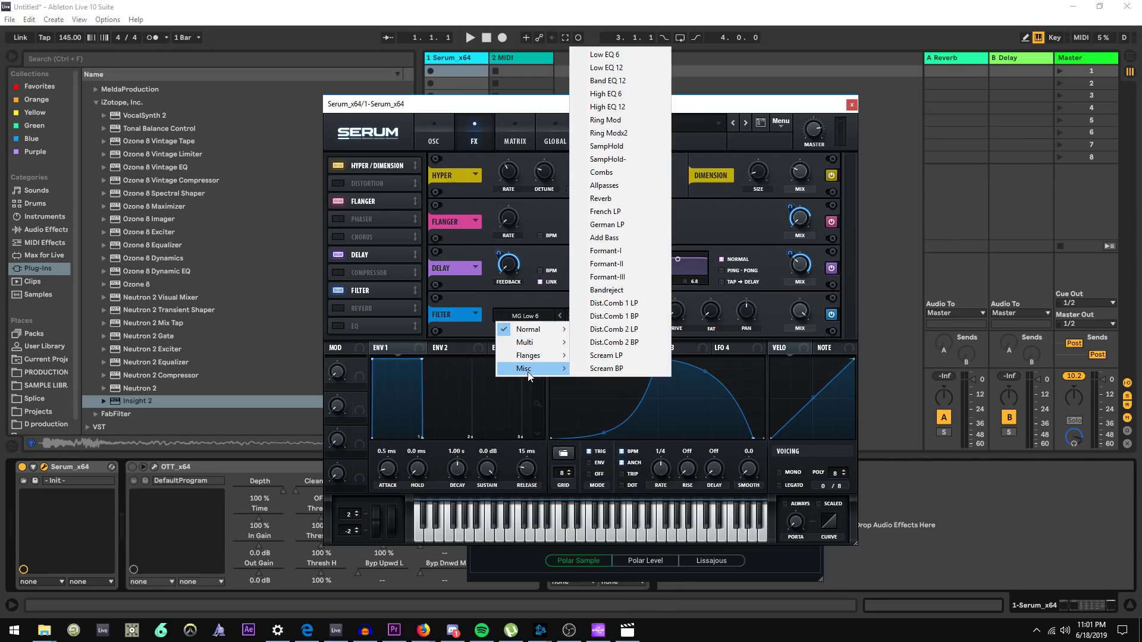
pyautogui.click(651, 174)
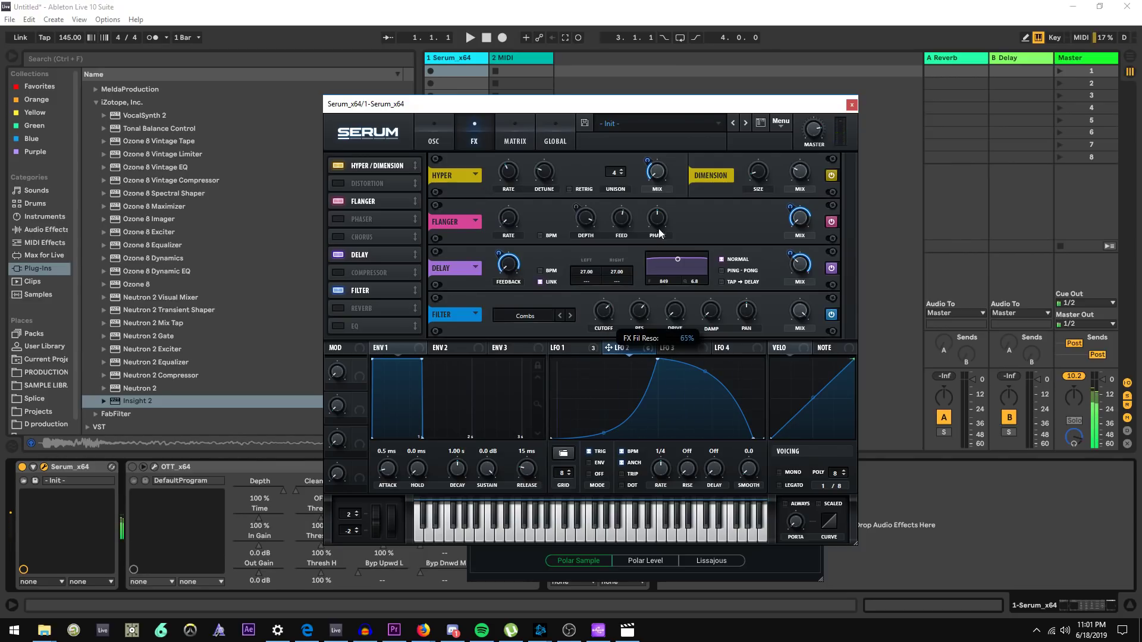
pyautogui.moveTo(605, 306)
pyautogui.mouseDown()
pyautogui.moveTo(605, 338)
pyautogui.moveTo(622, 312)
pyautogui.moveTo(601, 325)
pyautogui.moveTo(609, 298)
pyautogui.moveTo(608, 327)
pyautogui.mouseUp()
# Disable the Filter effect, toggle the Delay, and glance at the oscillator page before returning to FX
pyautogui.click(339, 290)
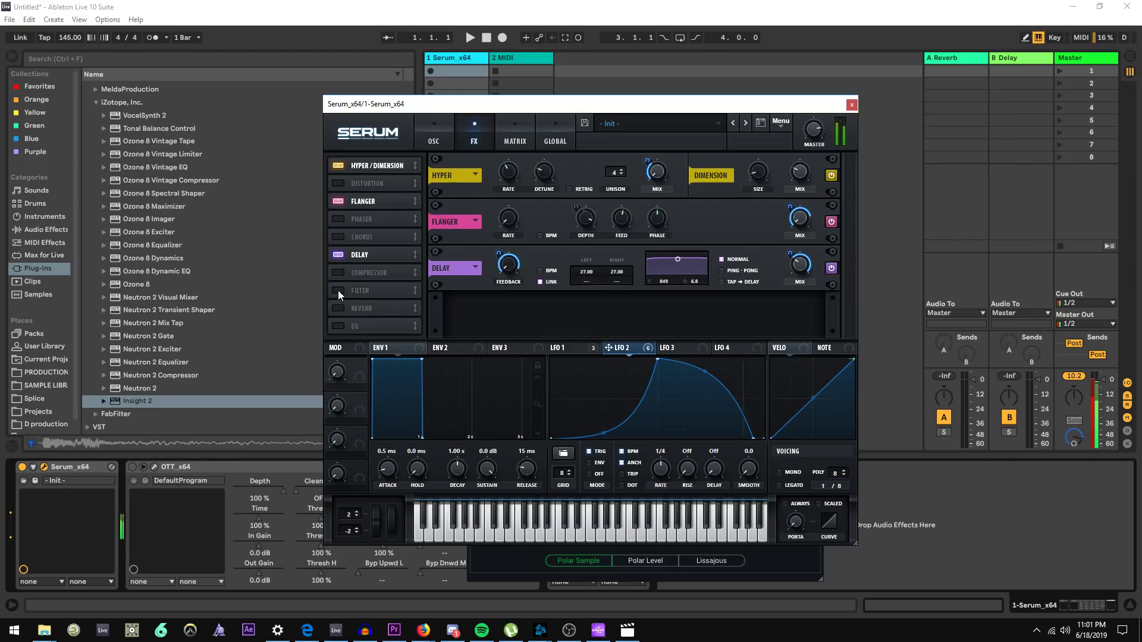
pyautogui.click(832, 268)
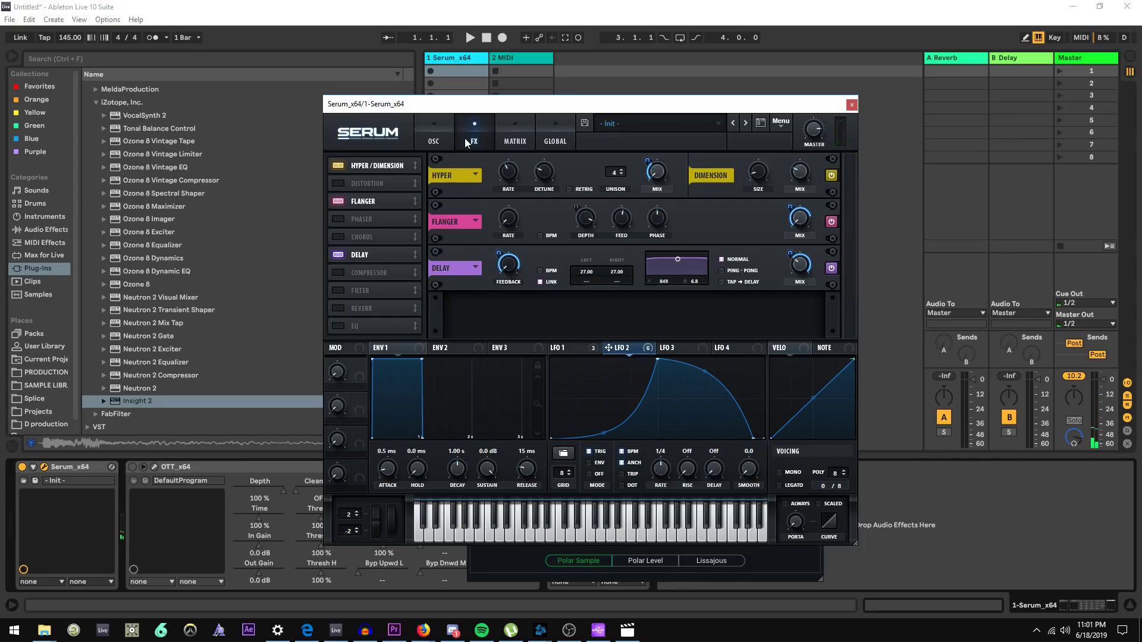
pyautogui.click(447, 130)
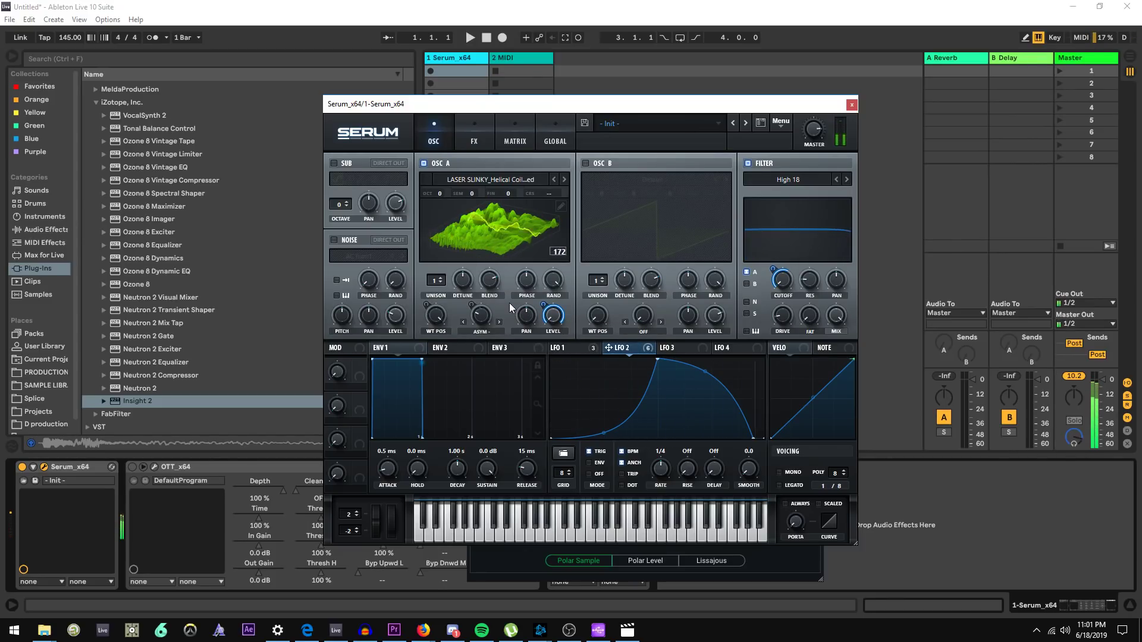
pyautogui.click(474, 137)
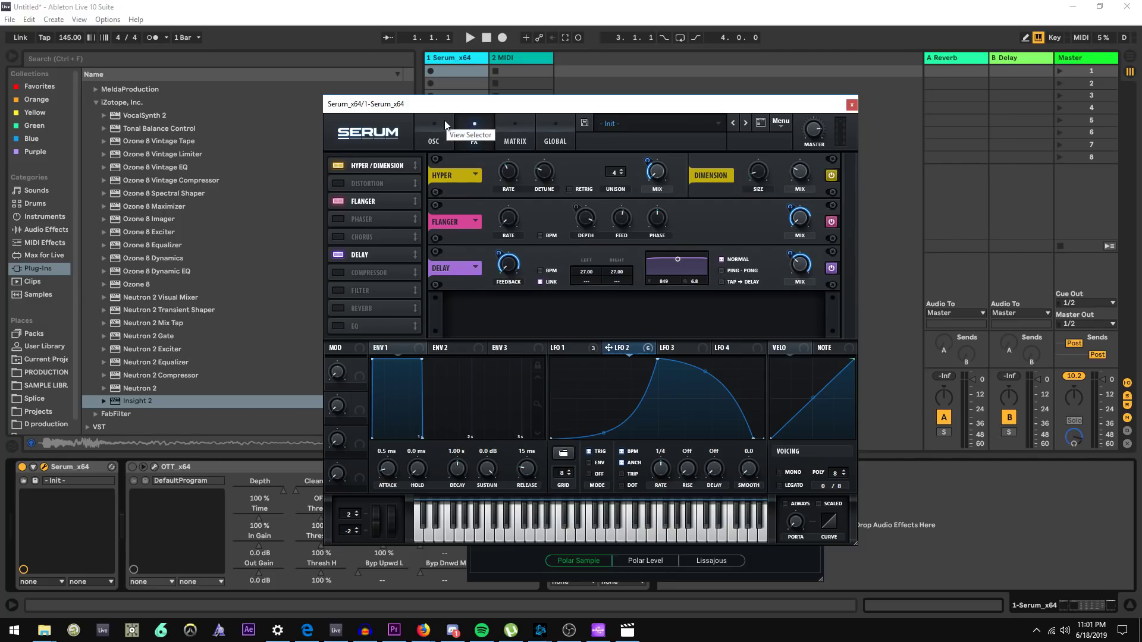
pyautogui.hotkey('alt', 'Tab')
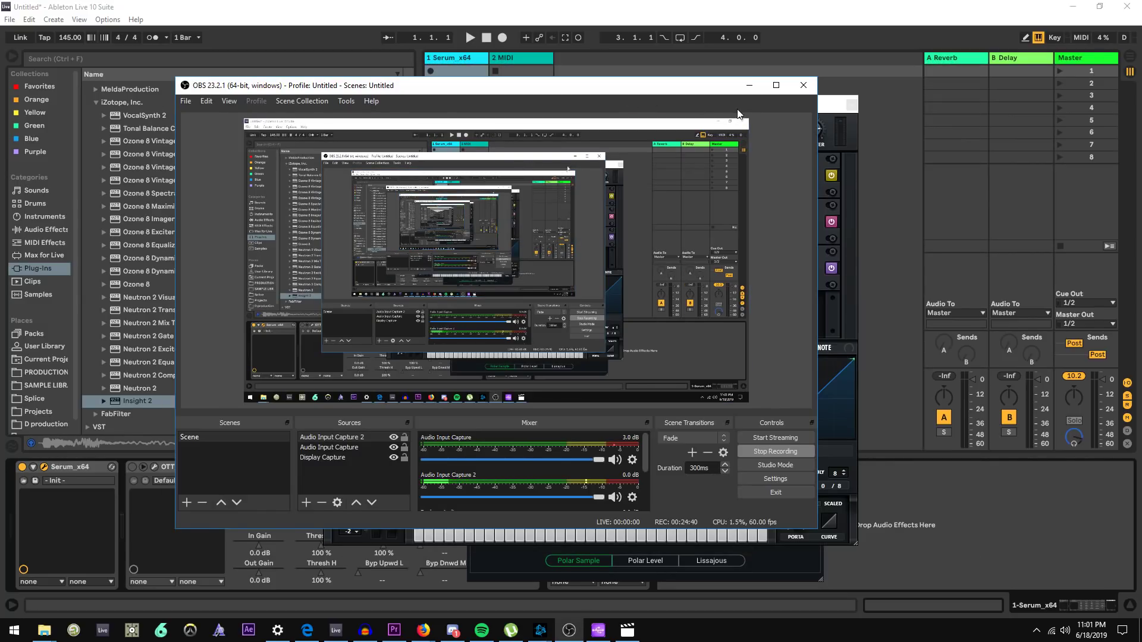
pyautogui.click(751, 87)
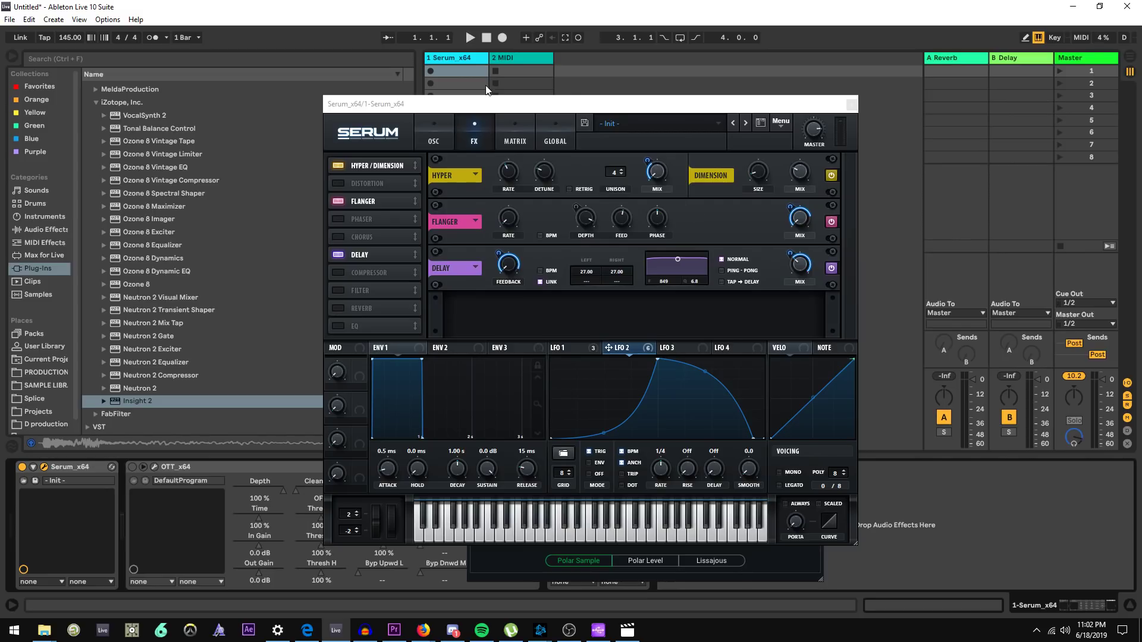
# Audition the Sync, Bend +/-, Flip and Mirror warp modes on Oscillator A
pyautogui.click(444, 141)
pyautogui.click(484, 330)
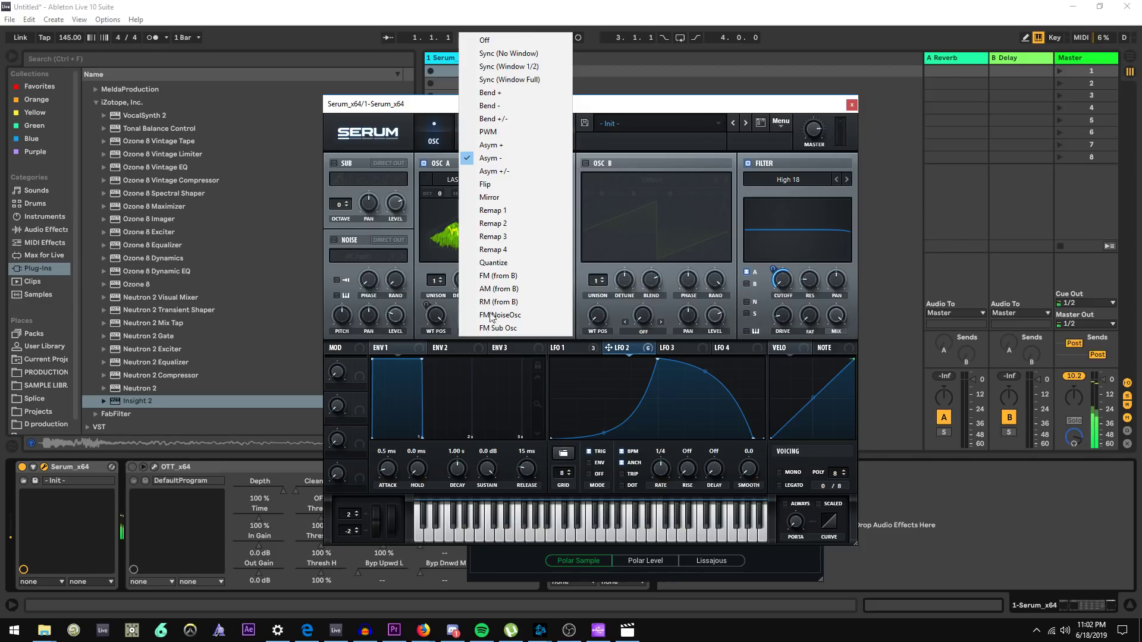
pyautogui.click(512, 57)
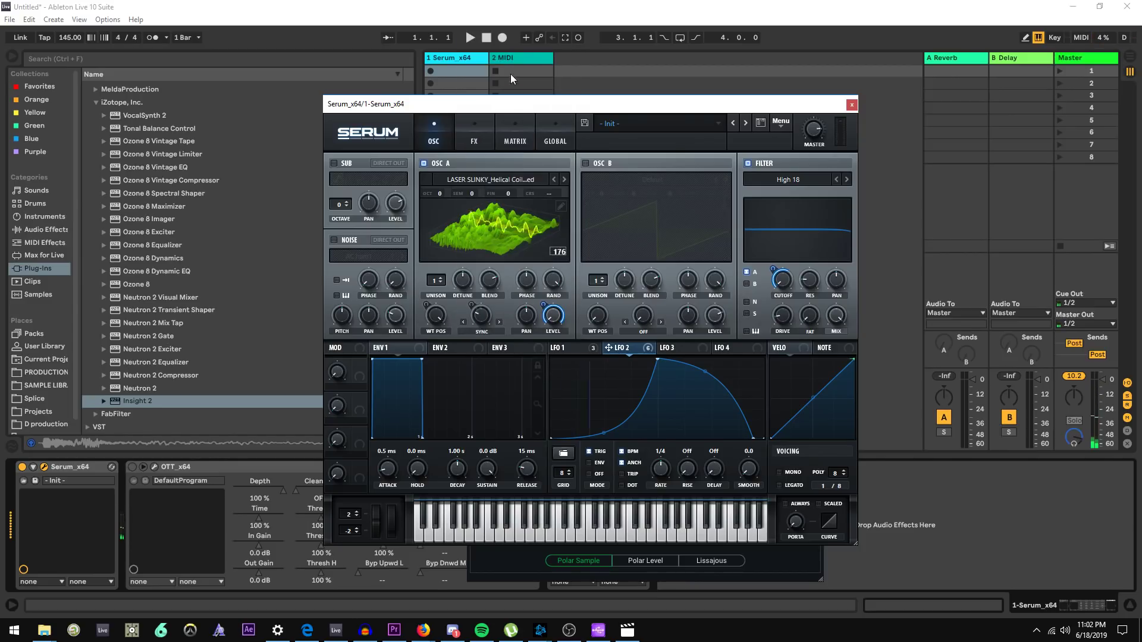
pyautogui.click(485, 330)
pyautogui.click(494, 119)
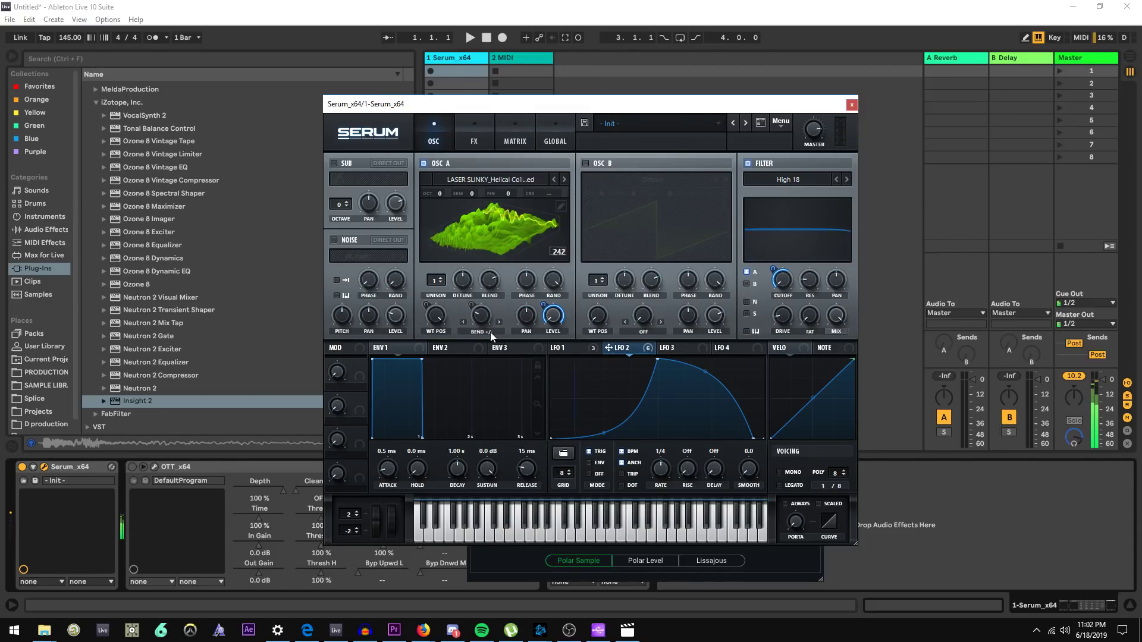
pyautogui.click(490, 332)
pyautogui.click(494, 184)
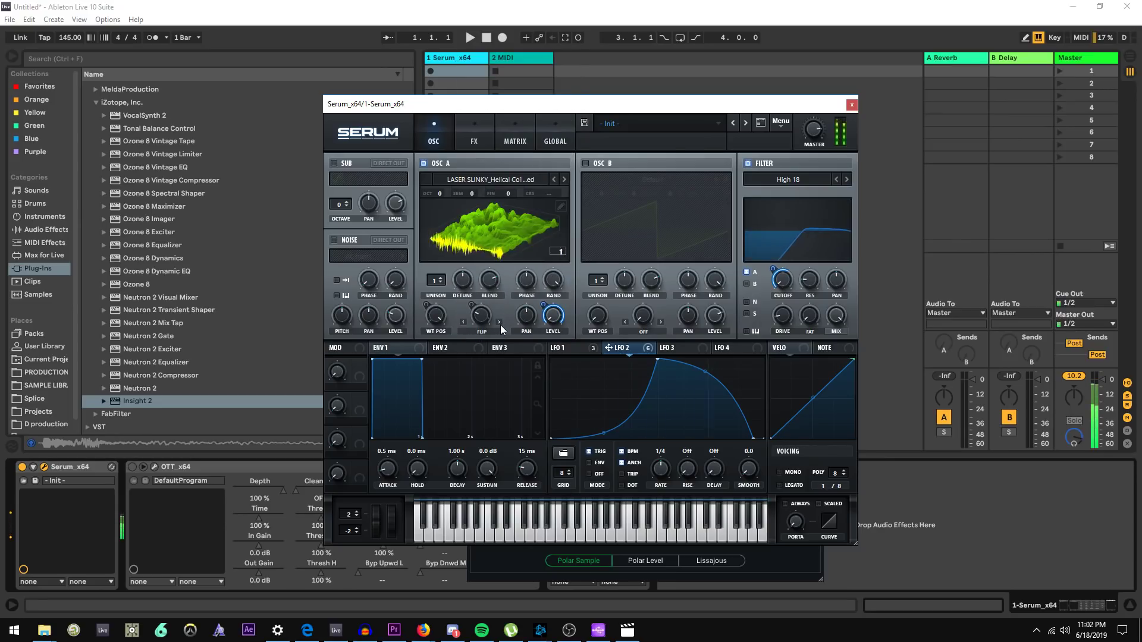
pyautogui.click(494, 330)
pyautogui.click(494, 184)
pyautogui.click(494, 331)
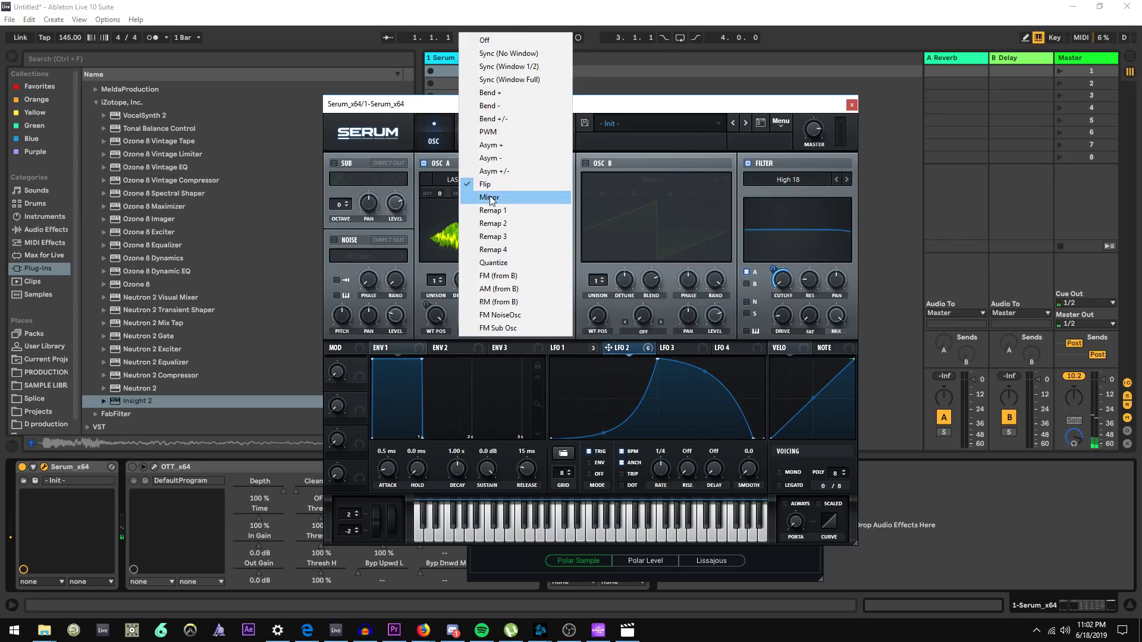
pyautogui.click(494, 196)
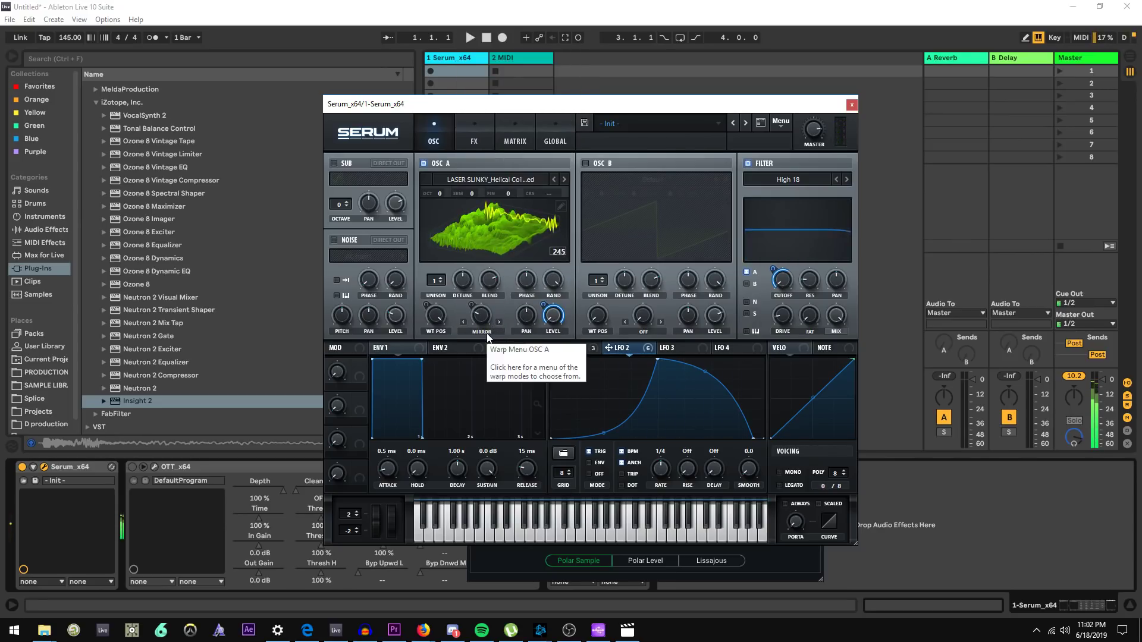
# Set Oscillator A's warp mode to Asym - and toggle the wavetable display between 2D and 3D views
pyautogui.click(487, 331)
pyautogui.click(523, 161)
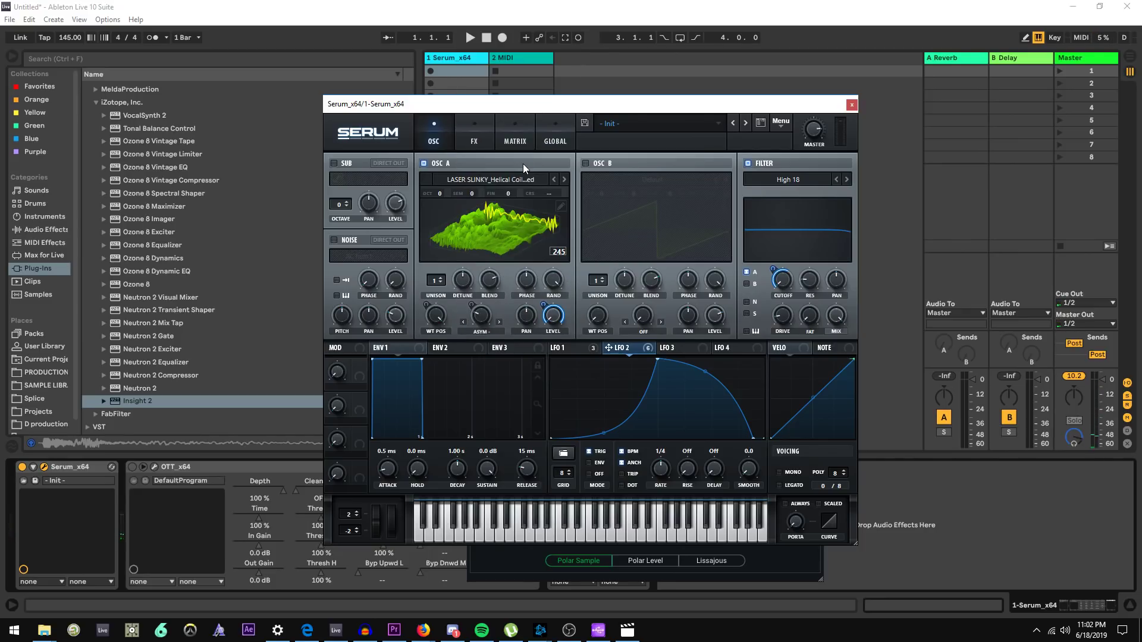
pyautogui.click(524, 241)
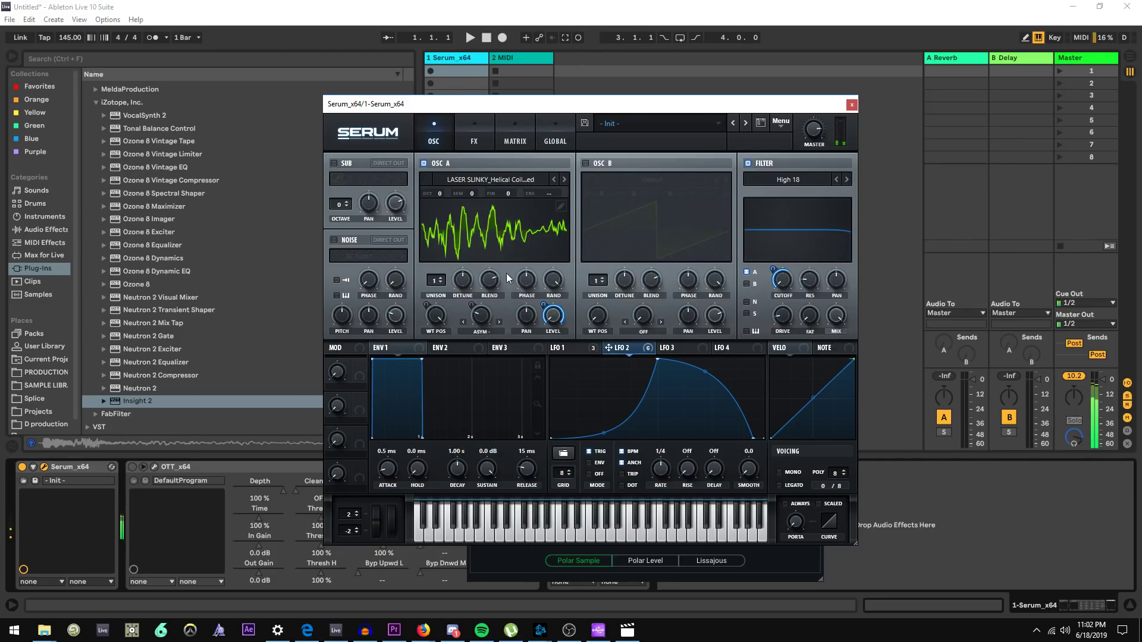
pyautogui.click(497, 227)
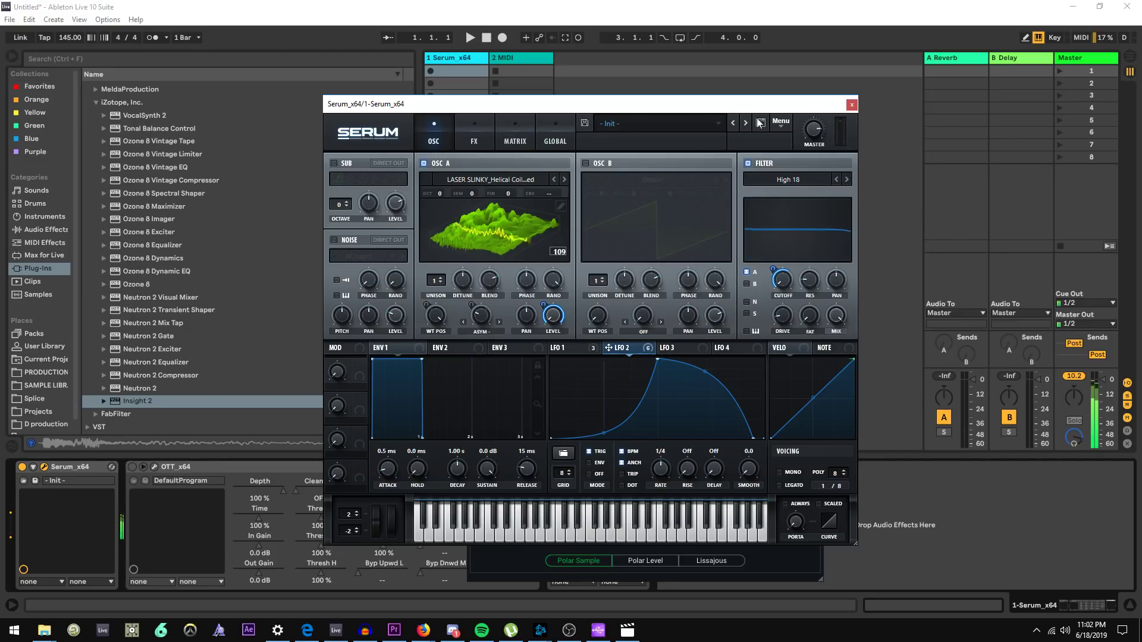
# Close the Serum window and collapse the OTT device in the chain
pyautogui.click(852, 105)
pyautogui.doubleClick(242, 468)
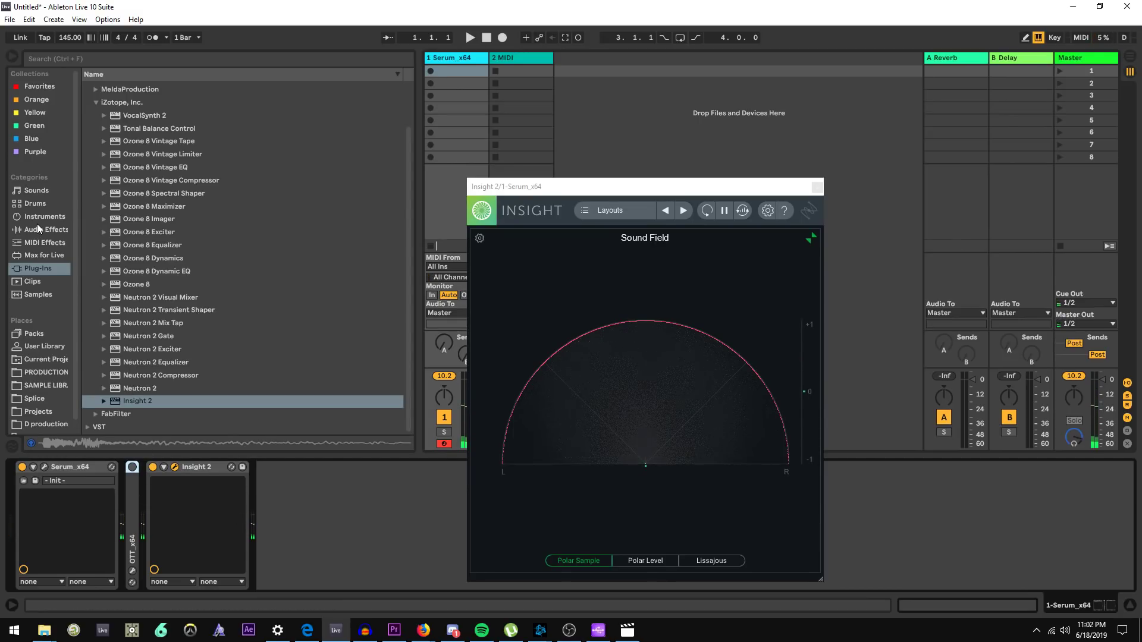
# Replace the OTT device with the MB Fletcher-Munson w_ low cut EQ preset from the Audio Effects browser
pyautogui.click(18, 232)
pyautogui.scroll(3, 88, 196)
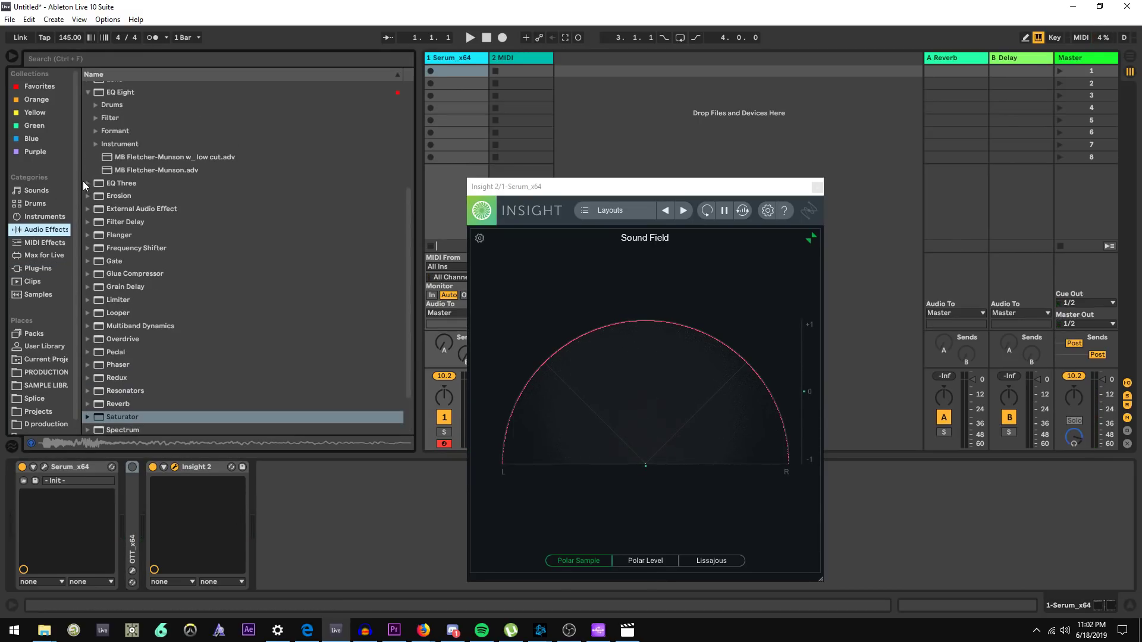
pyautogui.click(136, 516)
pyautogui.press('Delete')
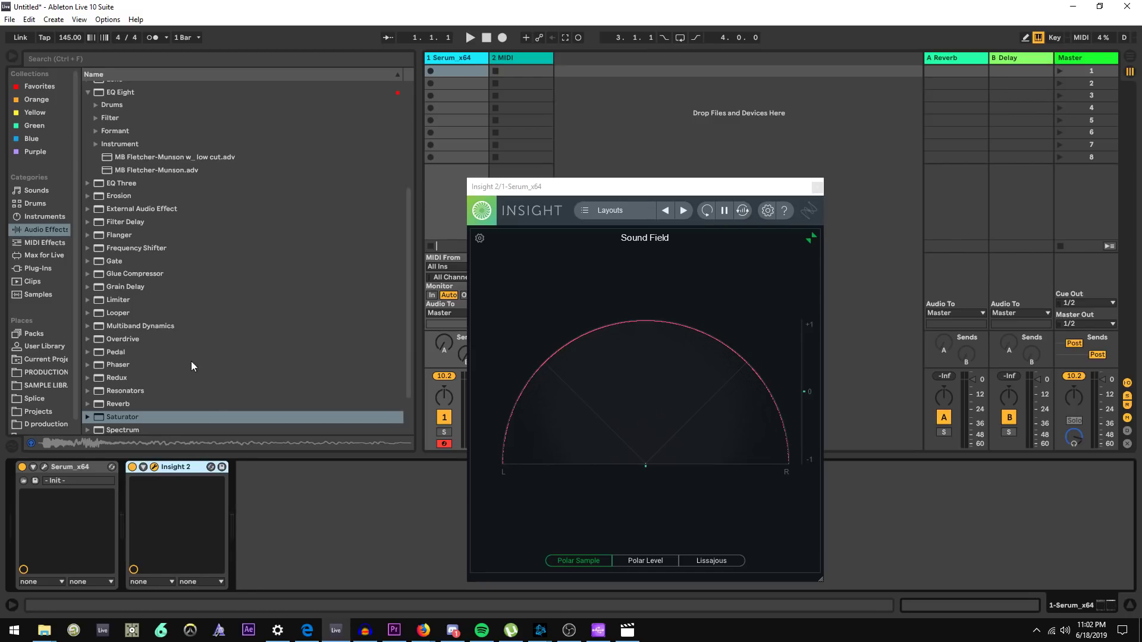
pyautogui.moveTo(181, 157); pyautogui.dragTo(204, 521)
pyautogui.doubleClick(437, 559)
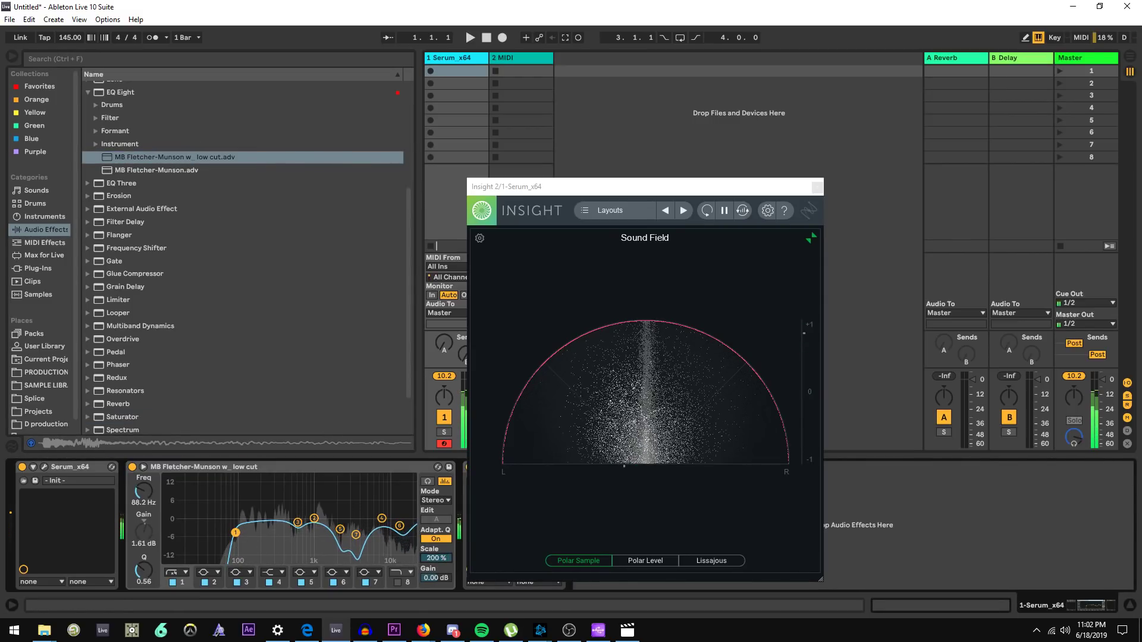
# Switch to Firefox and search the web for fletcher munson curve
pyautogui.hotkey('alt', 'Tab')
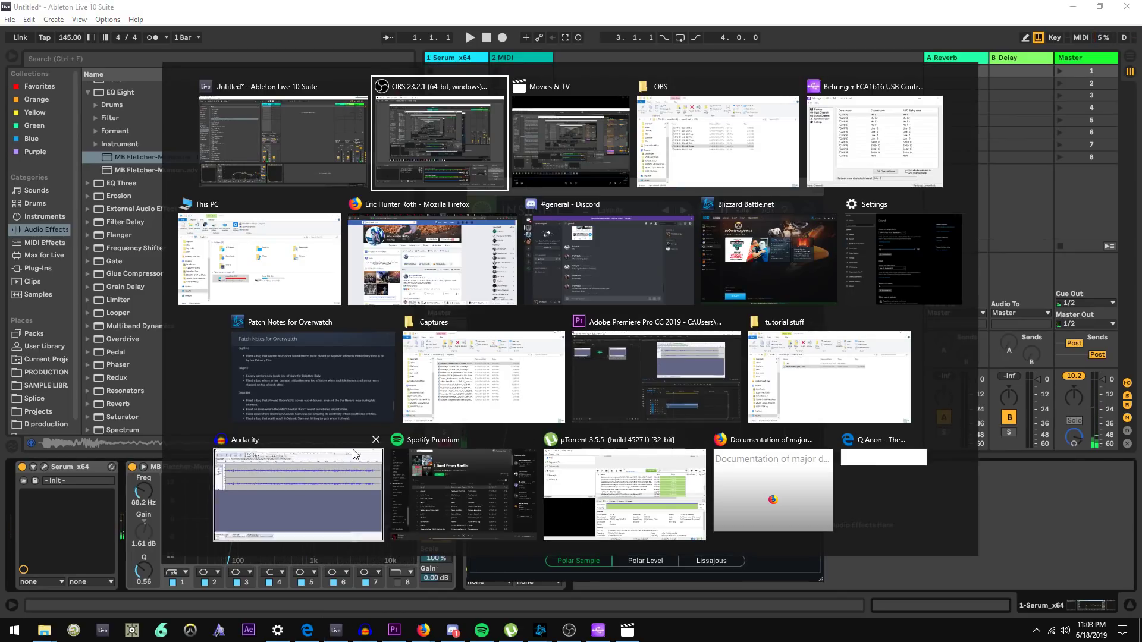
pyautogui.click(417, 278)
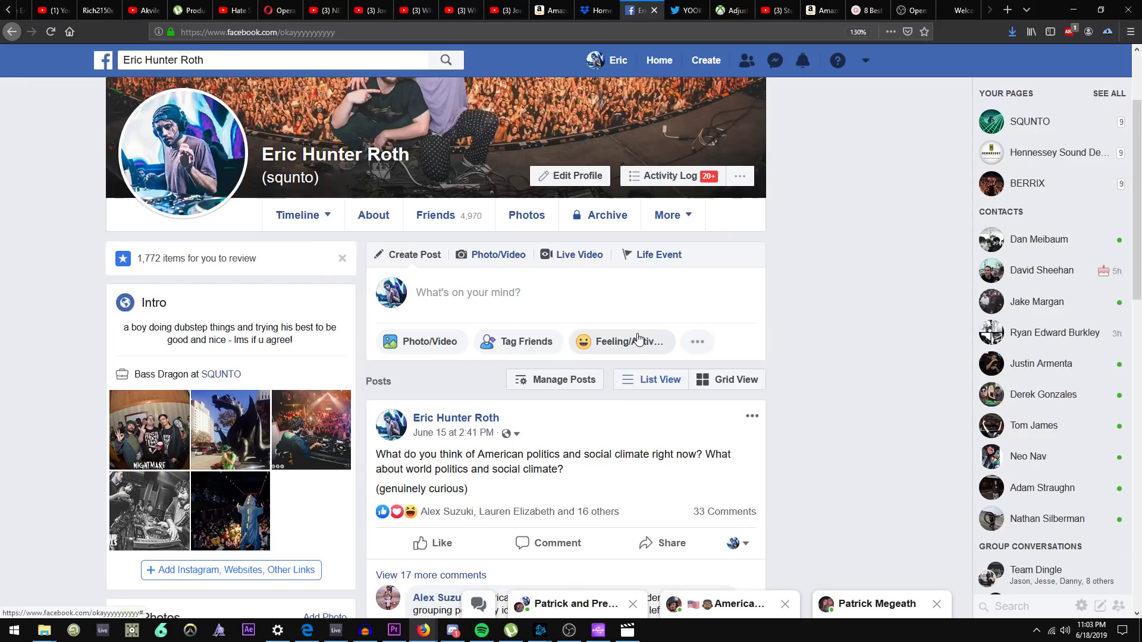
pyautogui.hotkey('ctrl', 't')
pyautogui.write('fletcher munson')
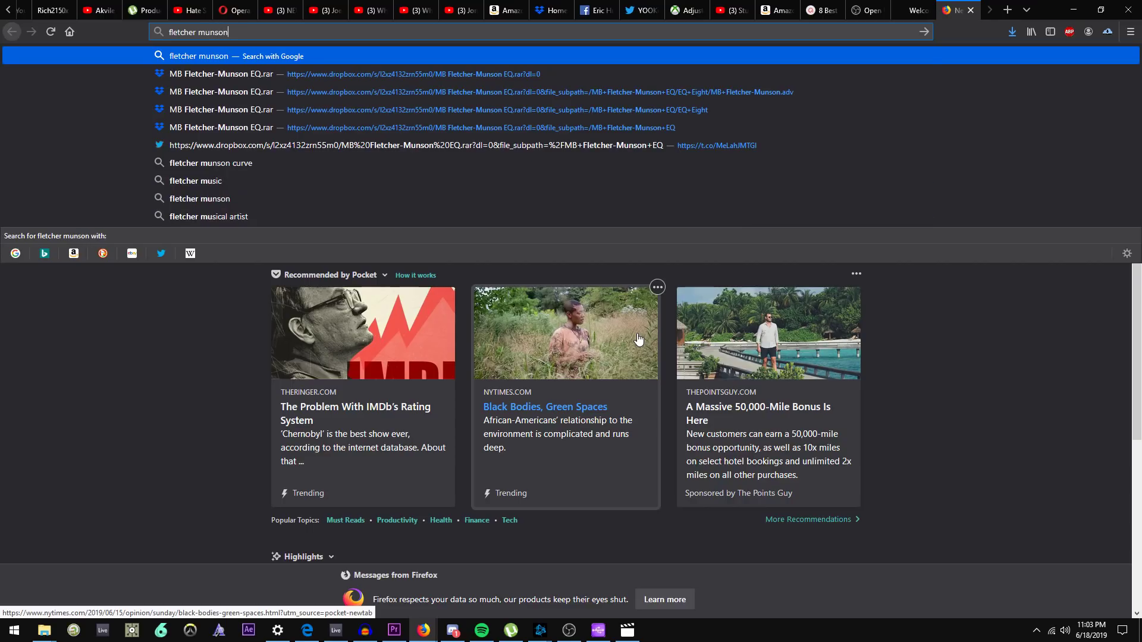
pyautogui.write(' curve')
pyautogui.press('Return')
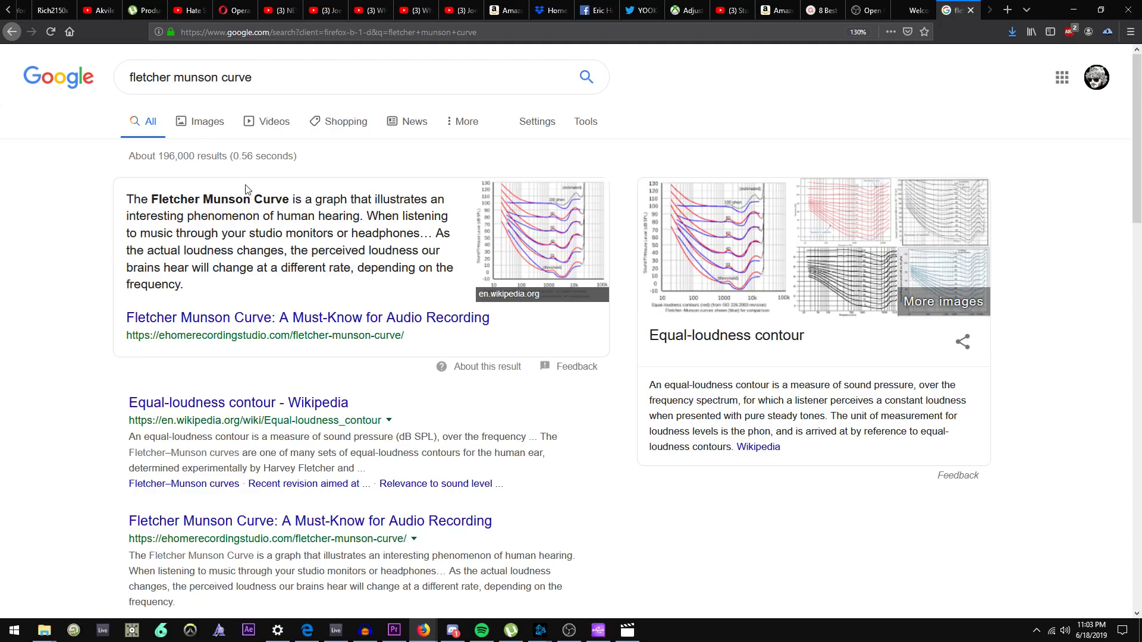
# Browse the image results and open an equal-loudness contour chart to examine it
pyautogui.click(215, 119)
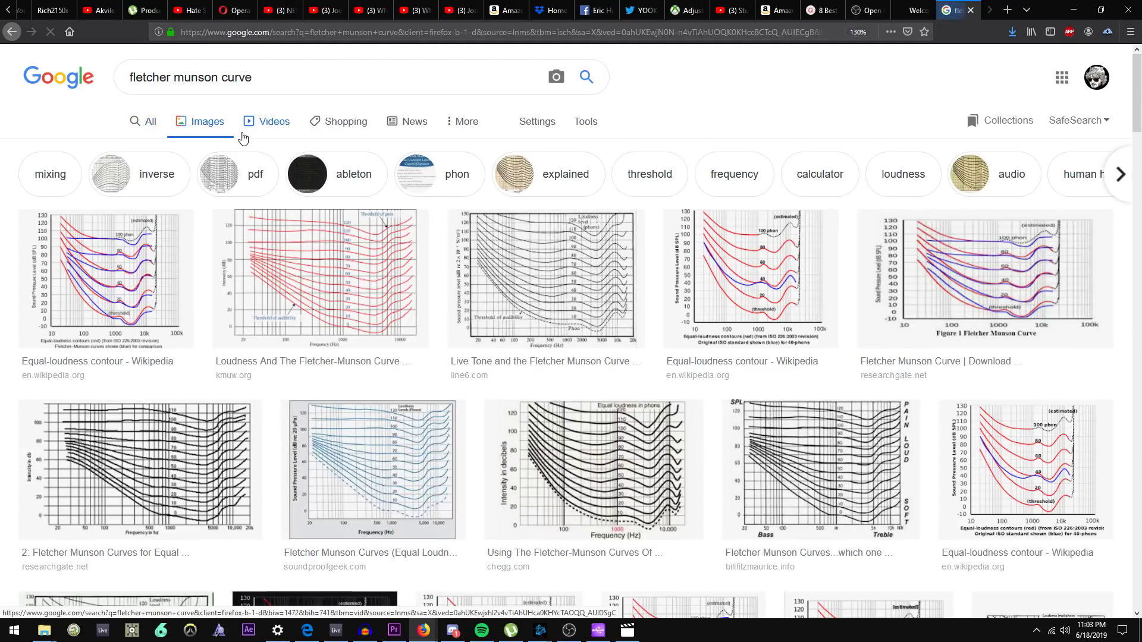
pyautogui.click(177, 268)
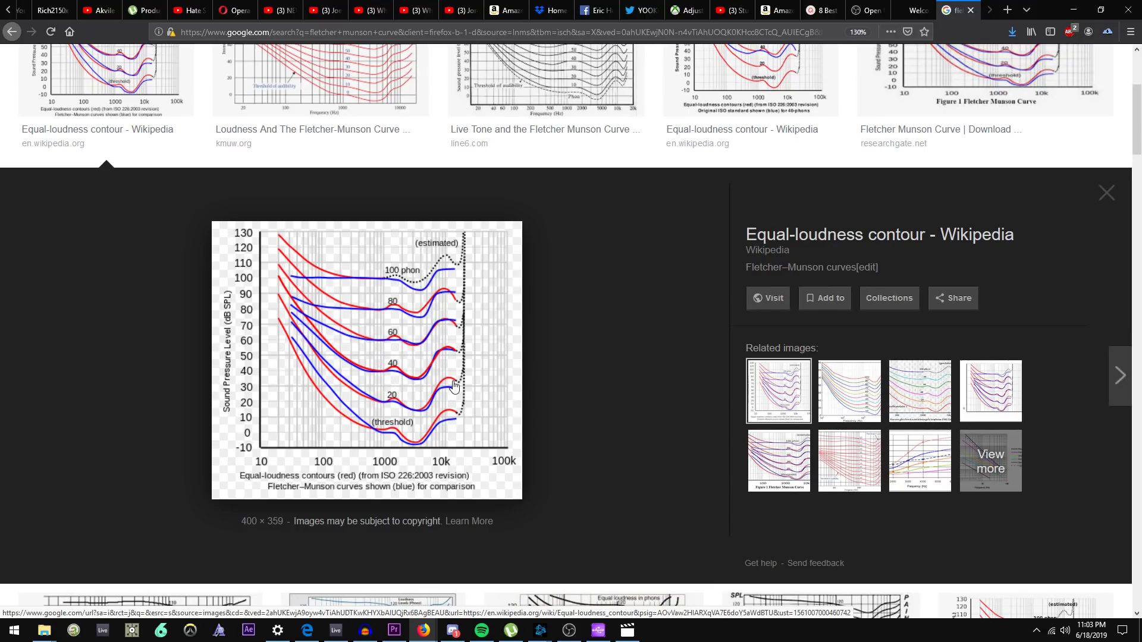
pyautogui.scroll(-3, 445, 363)
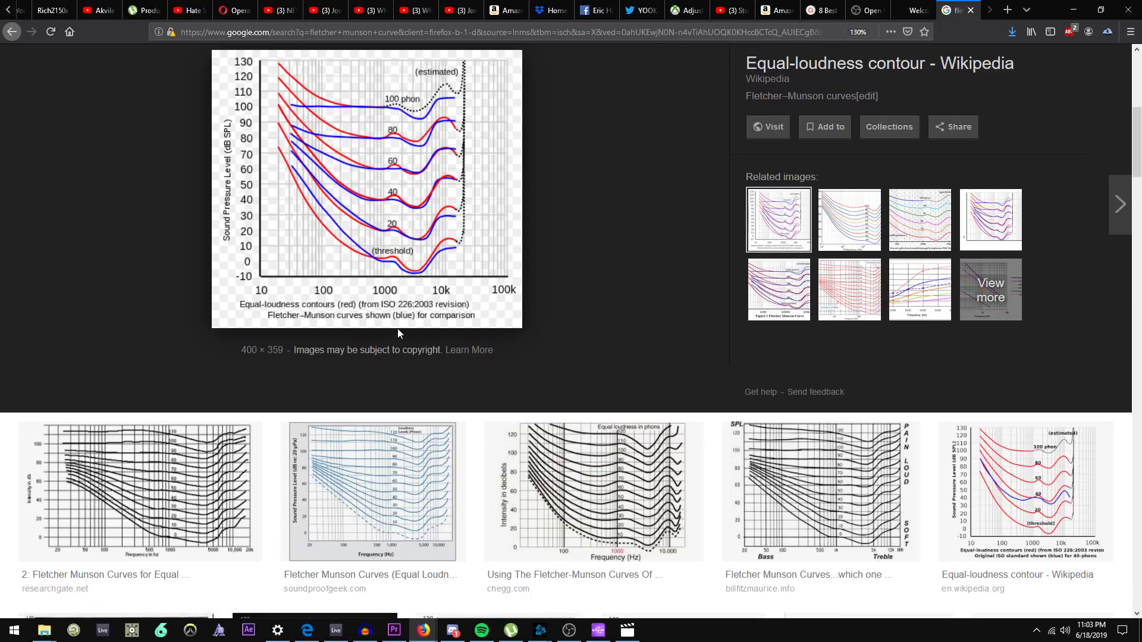
pyautogui.scroll(-4, 386, 316)
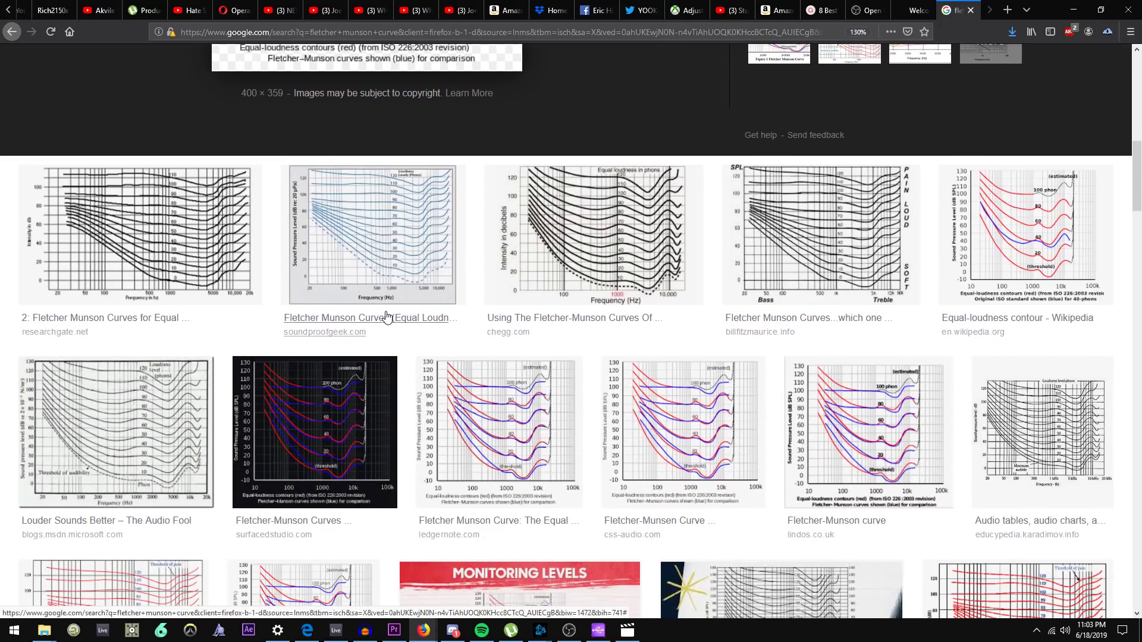
pyautogui.scroll(-3, 385, 317)
pyautogui.click(386, 319)
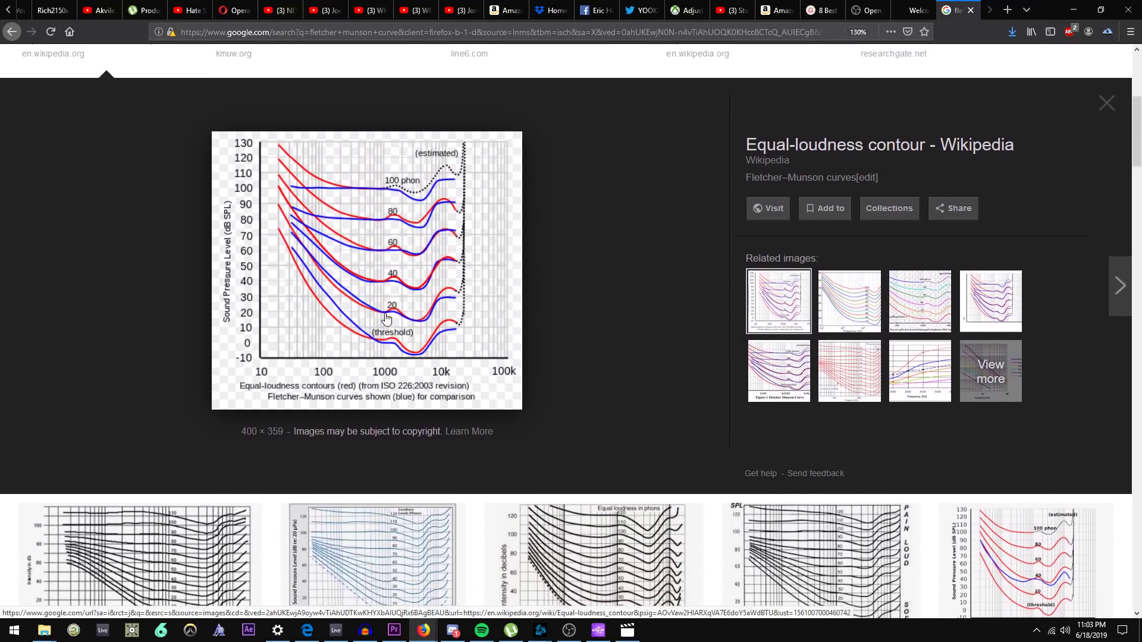
pyautogui.scroll(1, 387, 320)
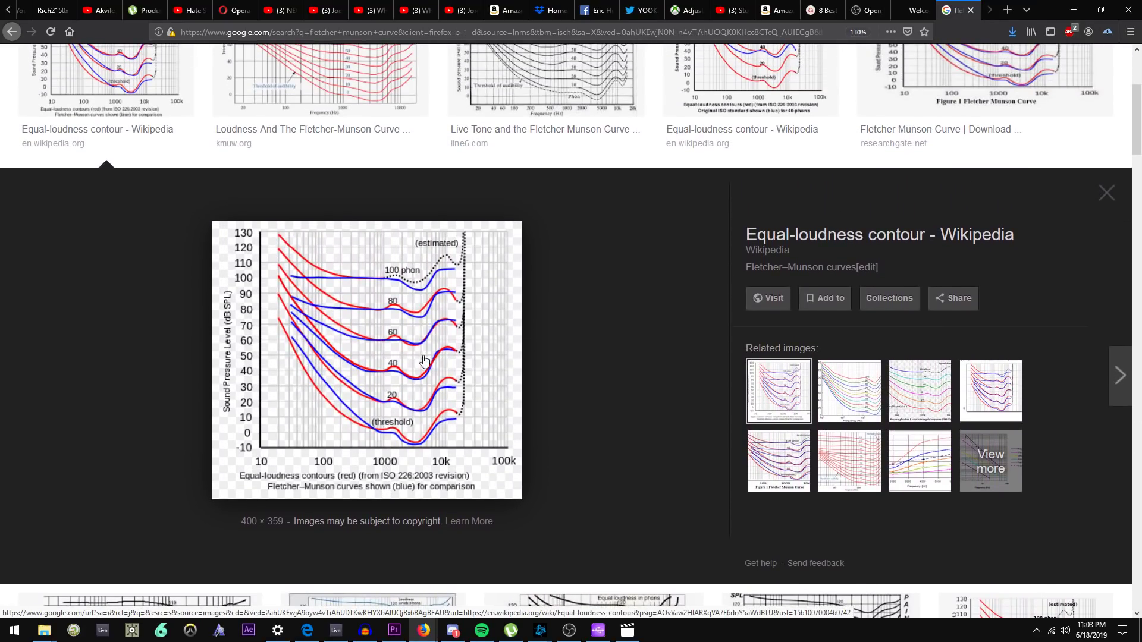
pyautogui.scroll(3, 422, 361)
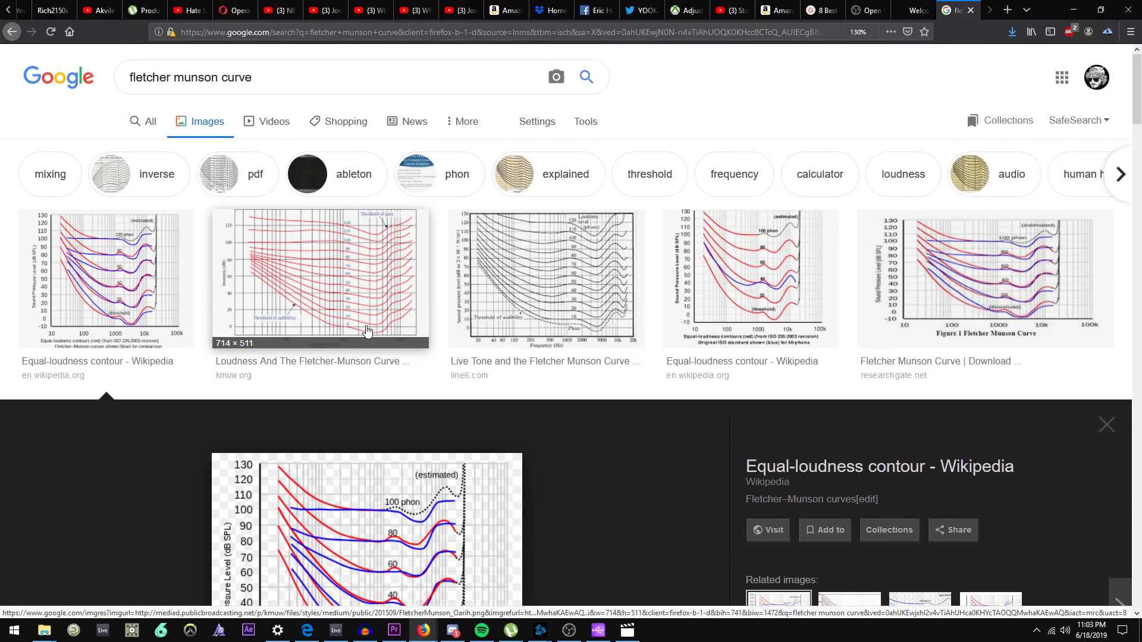
# Back in Ableton, move the Insight window and set the Fletcher-Munson EQ's Scale to 84% while playing a note
pyautogui.hotkey('alt', 'Tab')
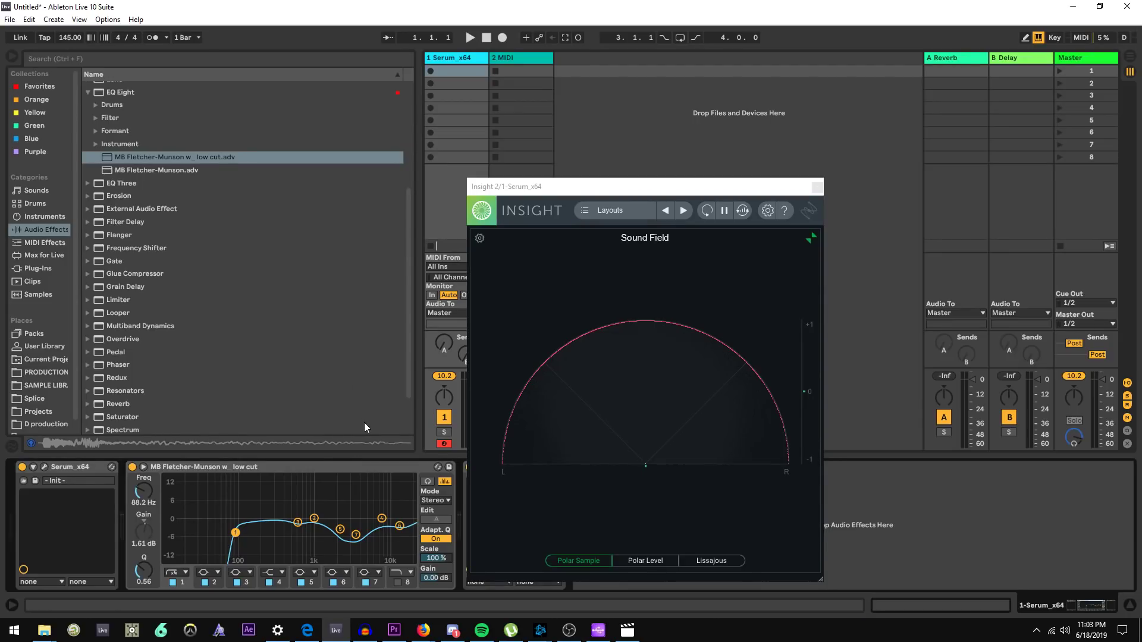
pyautogui.moveTo(570, 190); pyautogui.dragTo(660, 149)
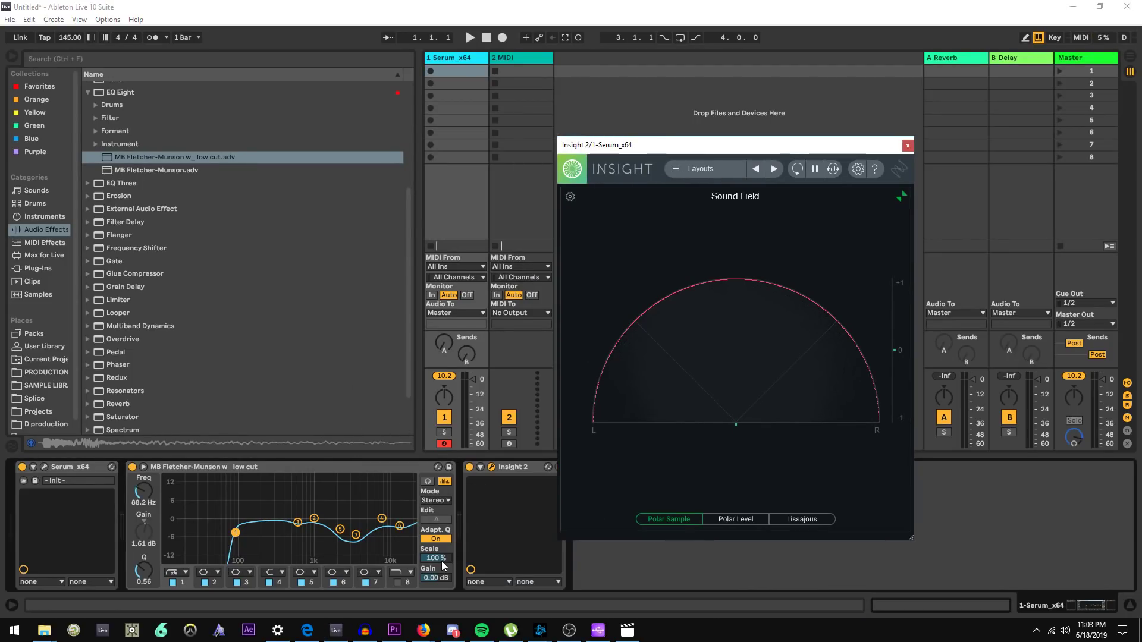
pyautogui.moveTo(436, 558)
pyautogui.mouseDown()
pyautogui.moveTo(436, 524)
pyautogui.moveTo(436, 565)
pyautogui.moveTo(437, 553)
pyautogui.mouseUp()
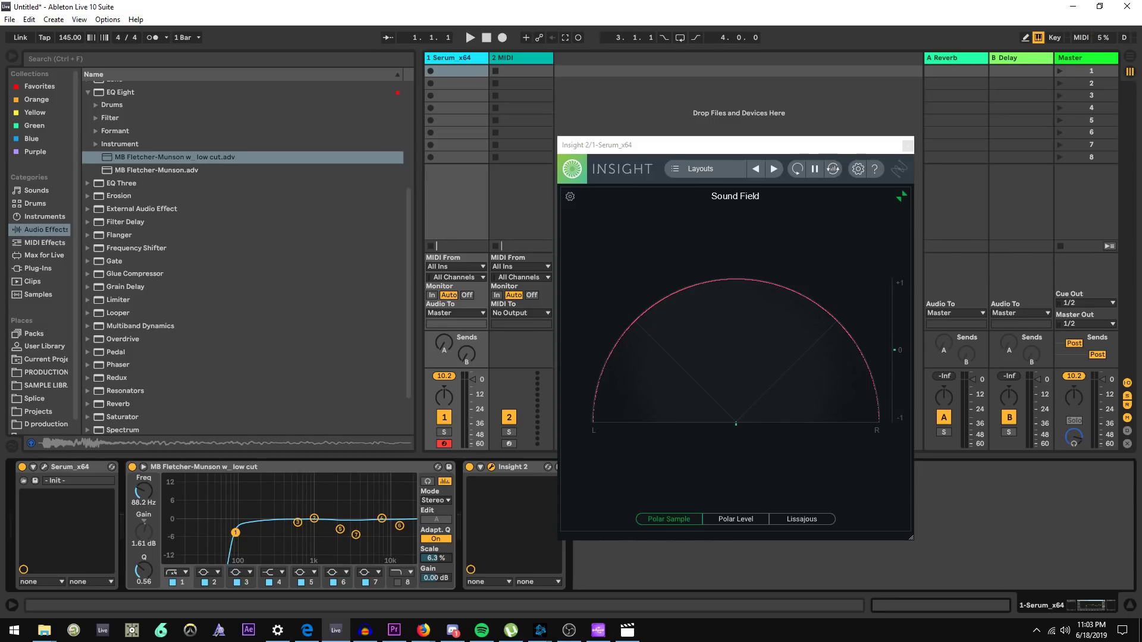
pyautogui.moveTo(441, 564); pyautogui.dragTo(441, 533)
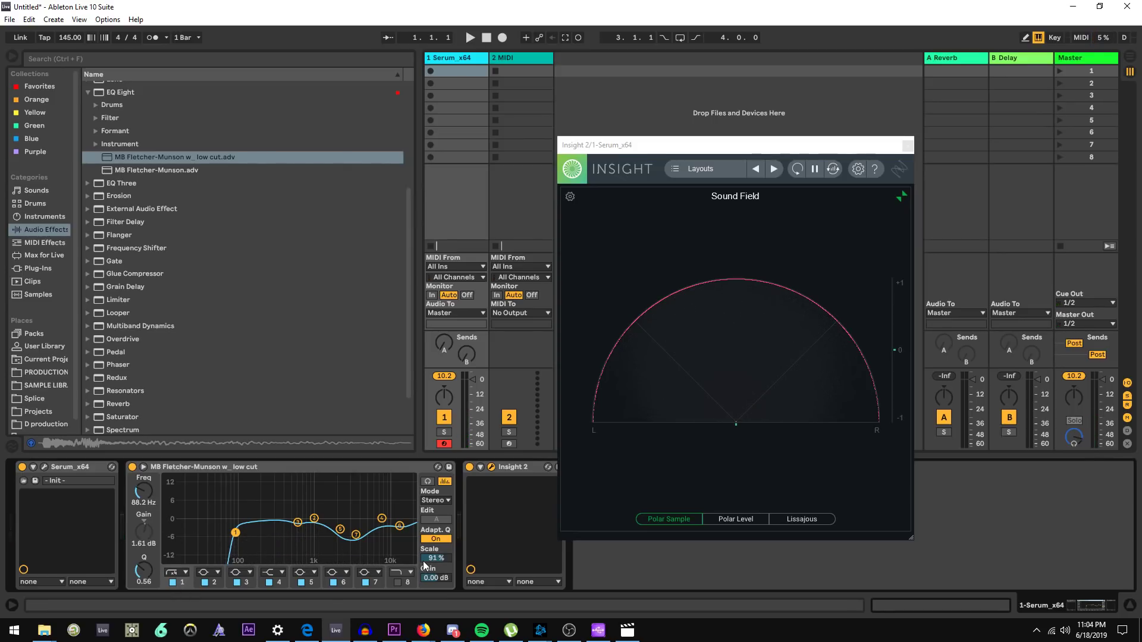
pyautogui.moveTo(424, 561); pyautogui.dragTo(424, 641)
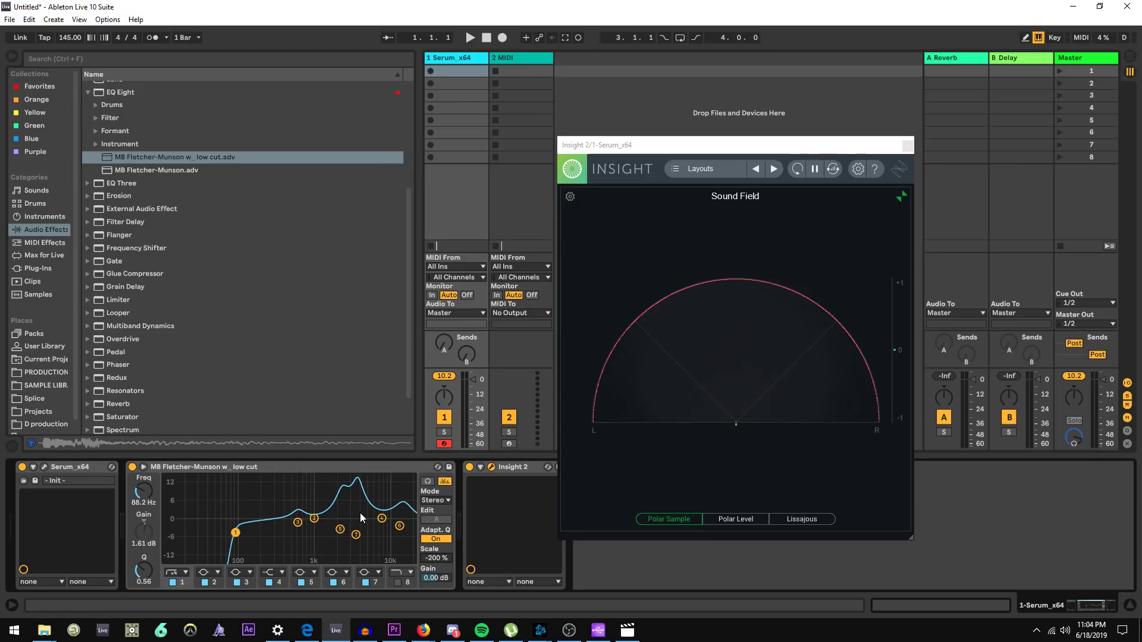
pyautogui.press('a')
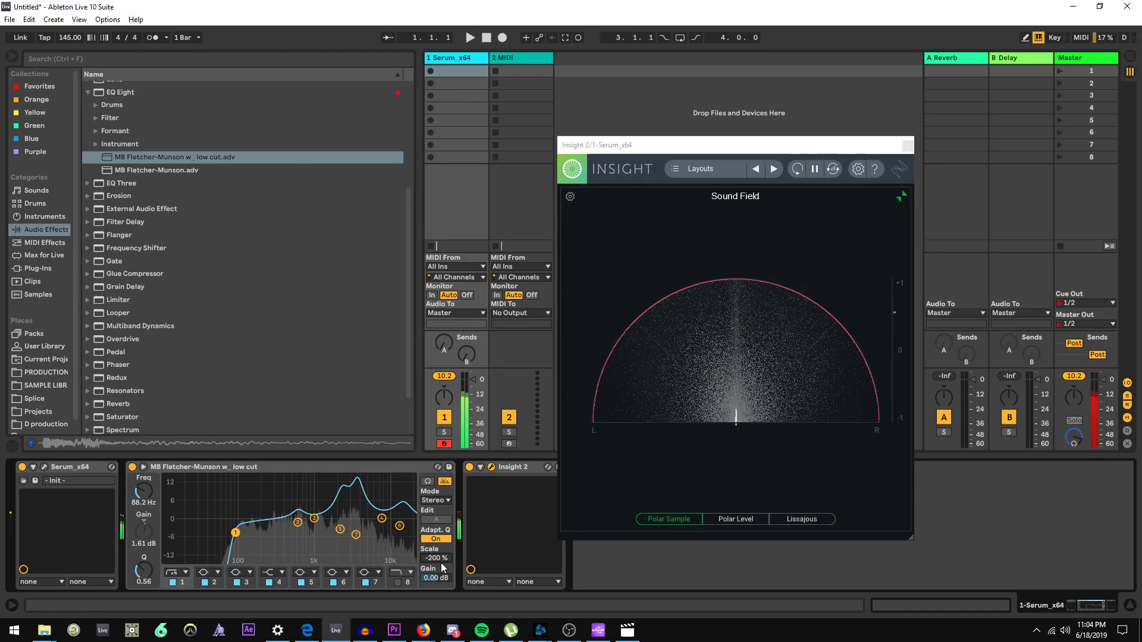
pyautogui.moveTo(441, 561); pyautogui.dragTo(441, 476)
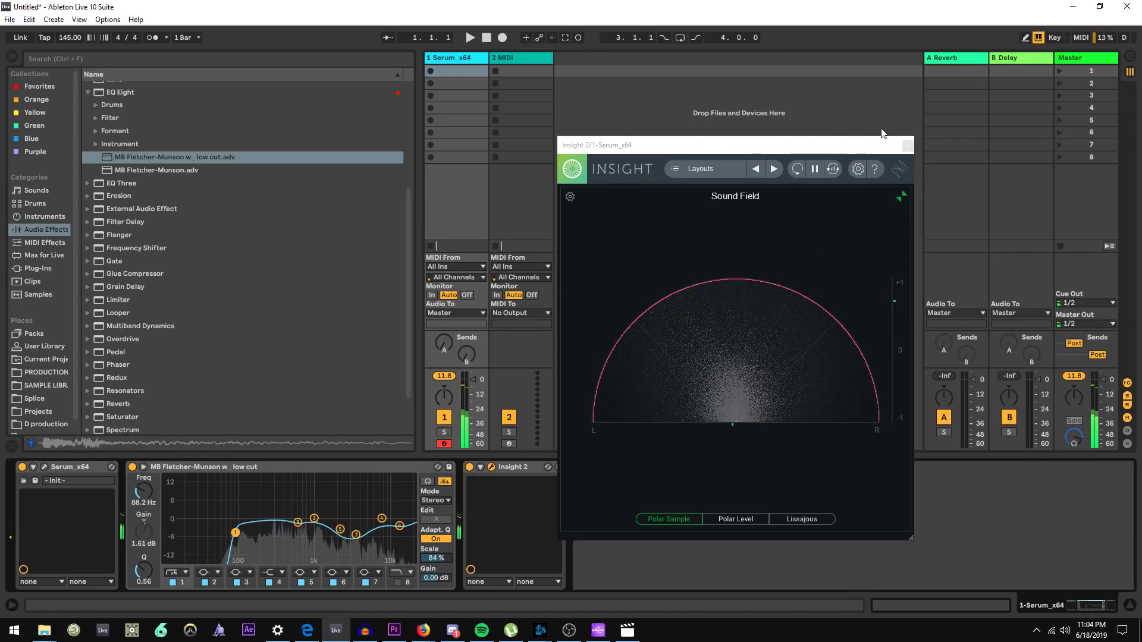
# Close Insight and load the OTT mid side w_ time rack from the User Library onto the track
pyautogui.click(907, 145)
pyautogui.click(34, 348)
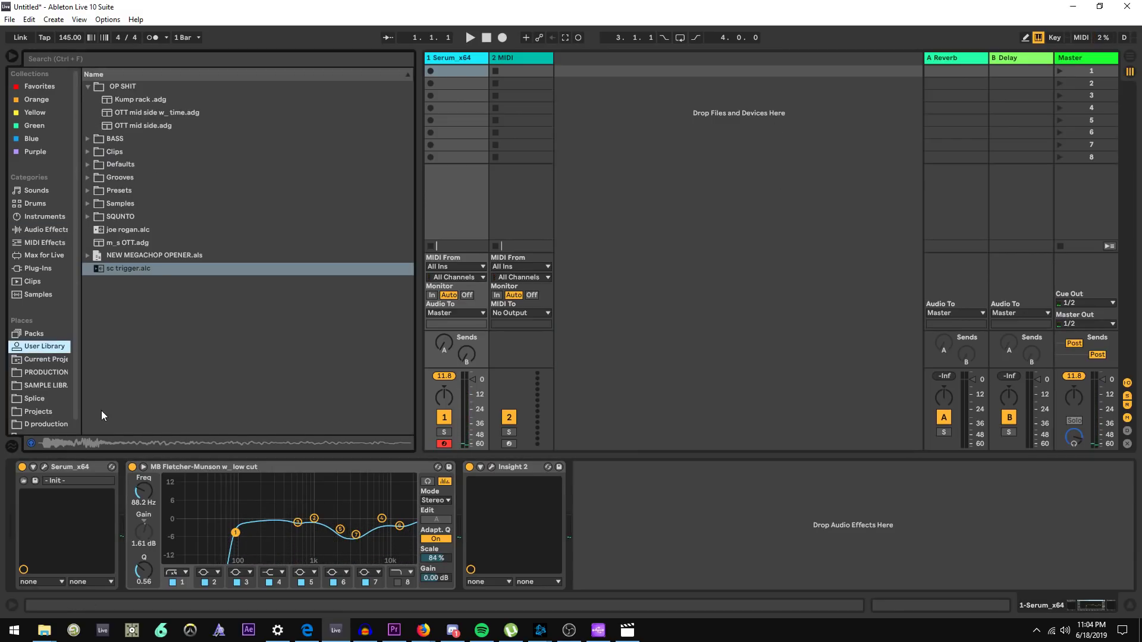
pyautogui.moveTo(148, 112); pyautogui.dragTo(478, 501)
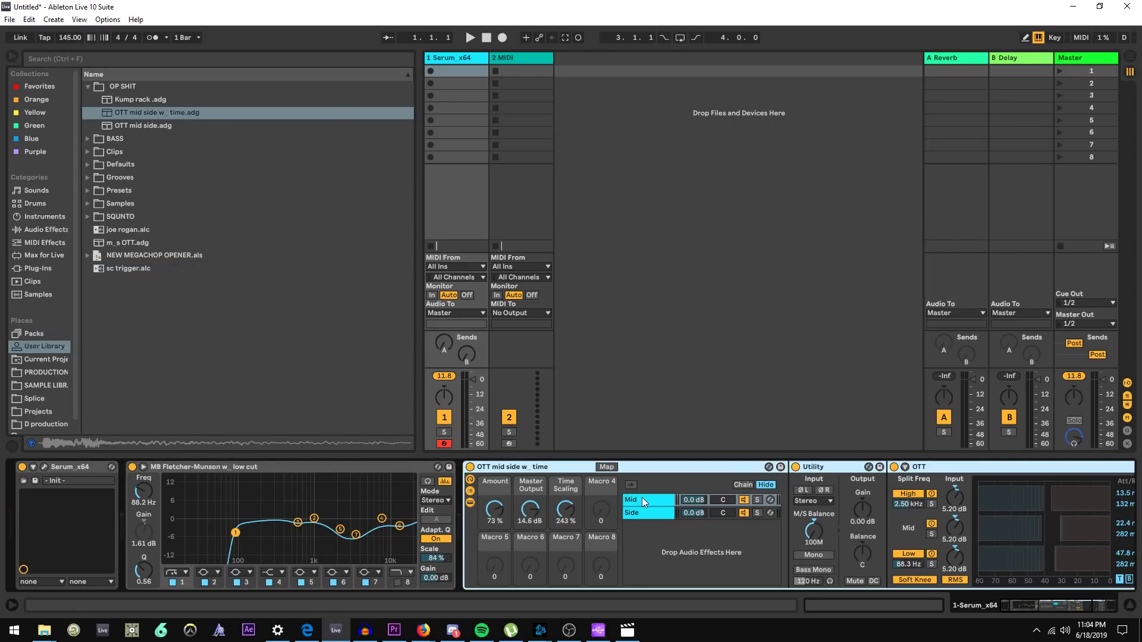
# Select the Mid and Side chains in the OTT rack and solo the Mid chain
pyautogui.click(1044, 607)
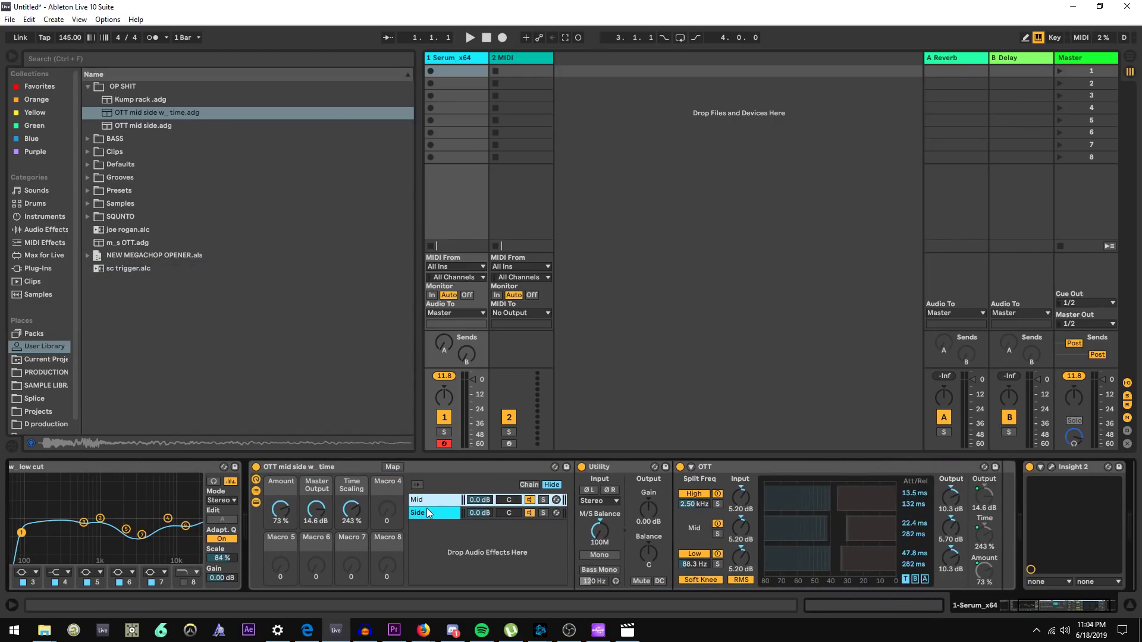
pyautogui.click(428, 510)
pyautogui.click(429, 497)
pyautogui.click(435, 515)
pyautogui.click(434, 501)
pyautogui.click(543, 499)
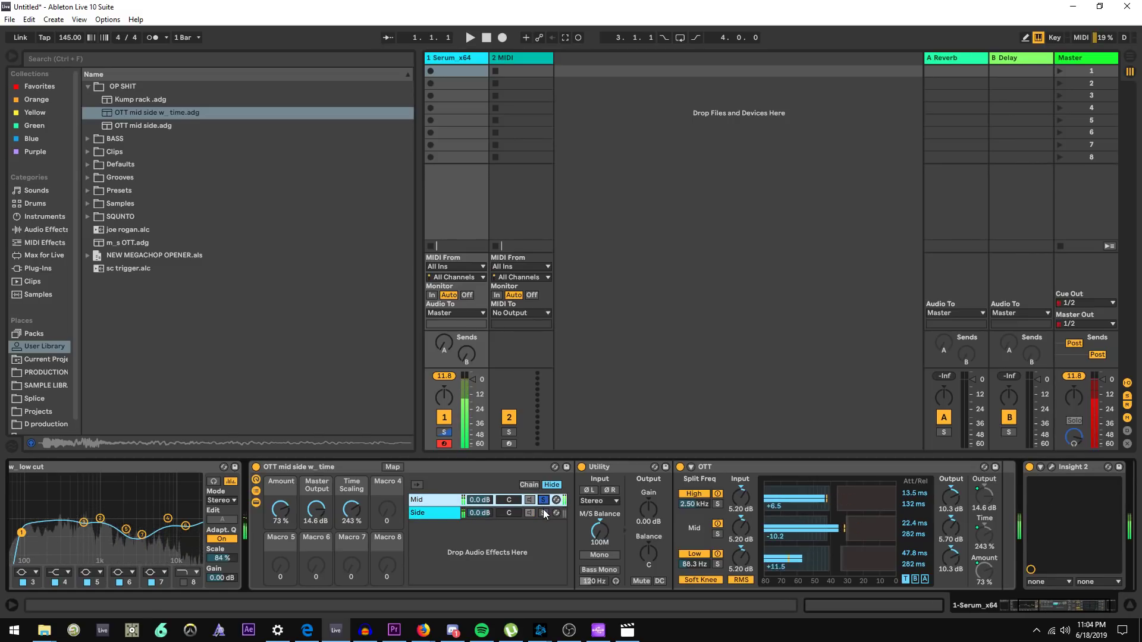
# Toggle the Side chain's solo in the OTT rack to compare the mid and side signals
pyautogui.click(544, 513)
pyautogui.click(544, 512)
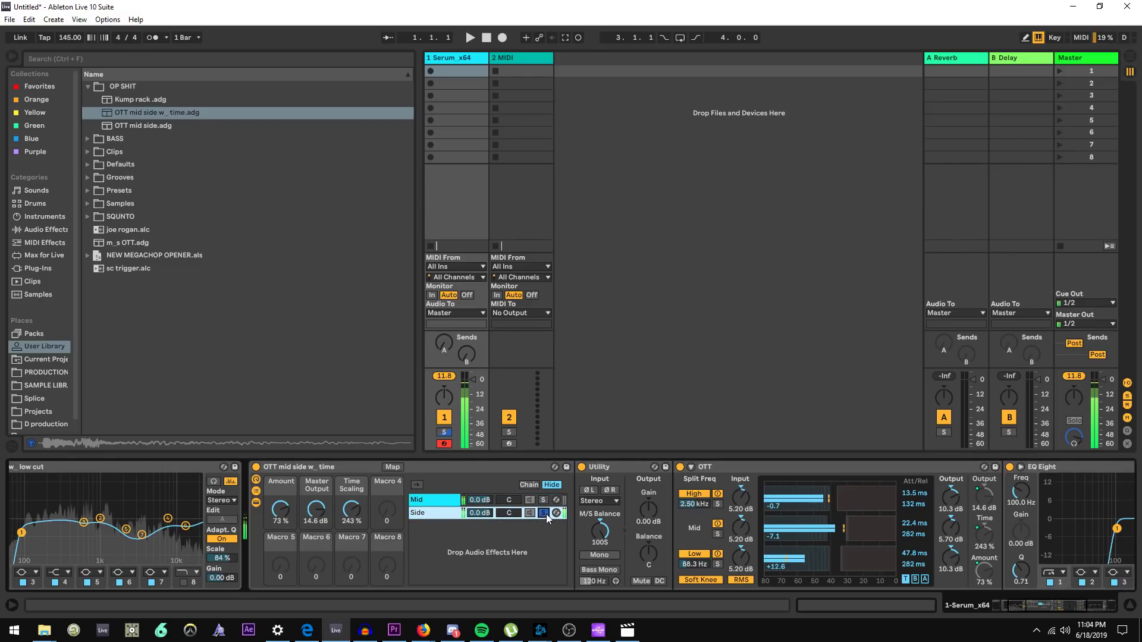
pyautogui.click(544, 512)
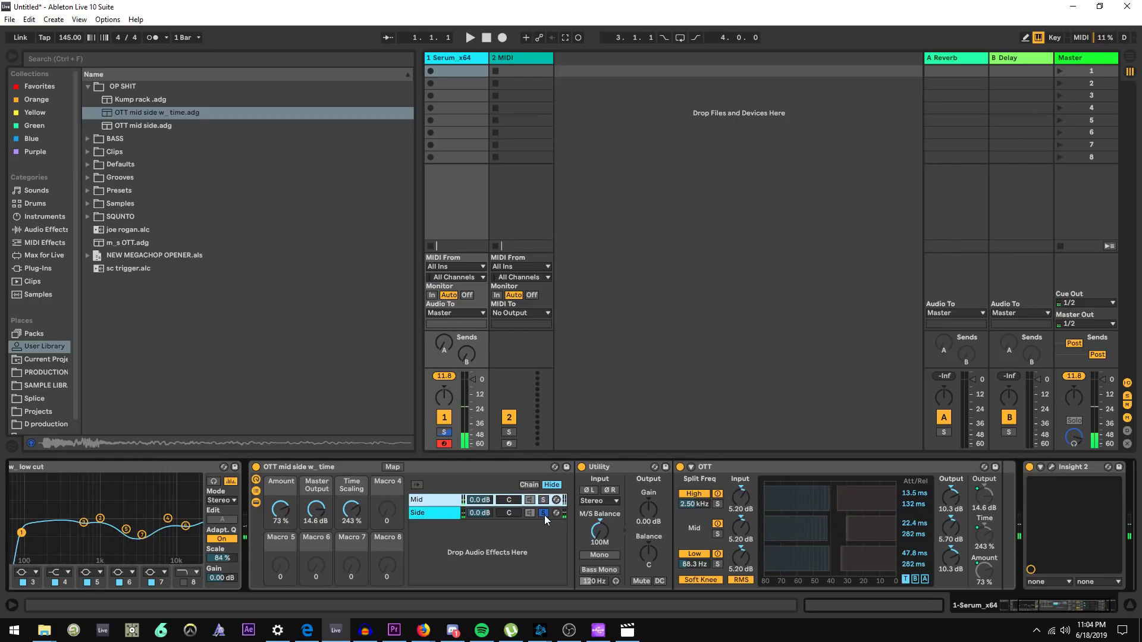
# Set the OTT rack's Amount macro to 80% and its Time Scaling macro to 502%, comparing with the rack bypassed
pyautogui.moveTo(988, 607)
pyautogui.mouseDown()
pyautogui.moveTo(1056, 613)
pyautogui.moveTo(1003, 608)
pyautogui.mouseUp()
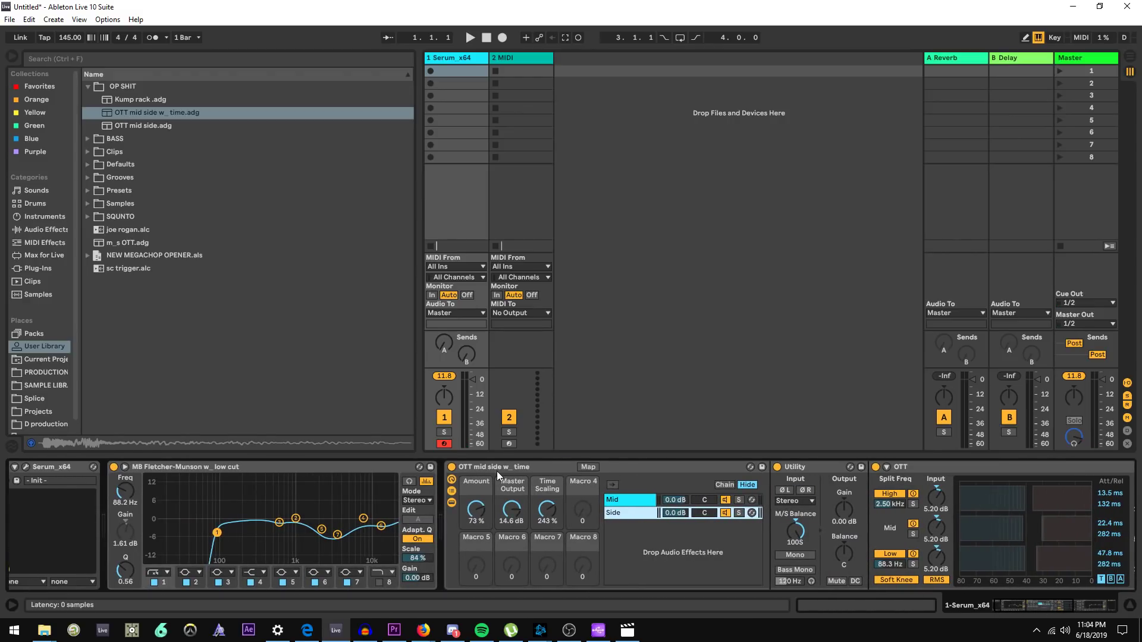
pyautogui.click(474, 508)
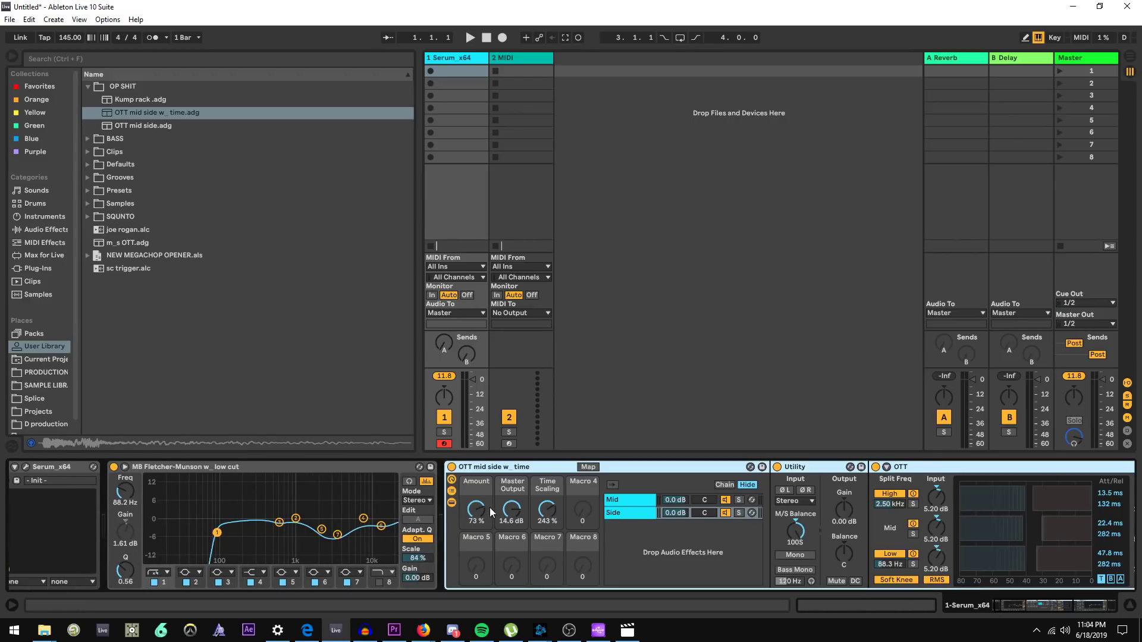
pyautogui.click(452, 468)
pyautogui.click(453, 468)
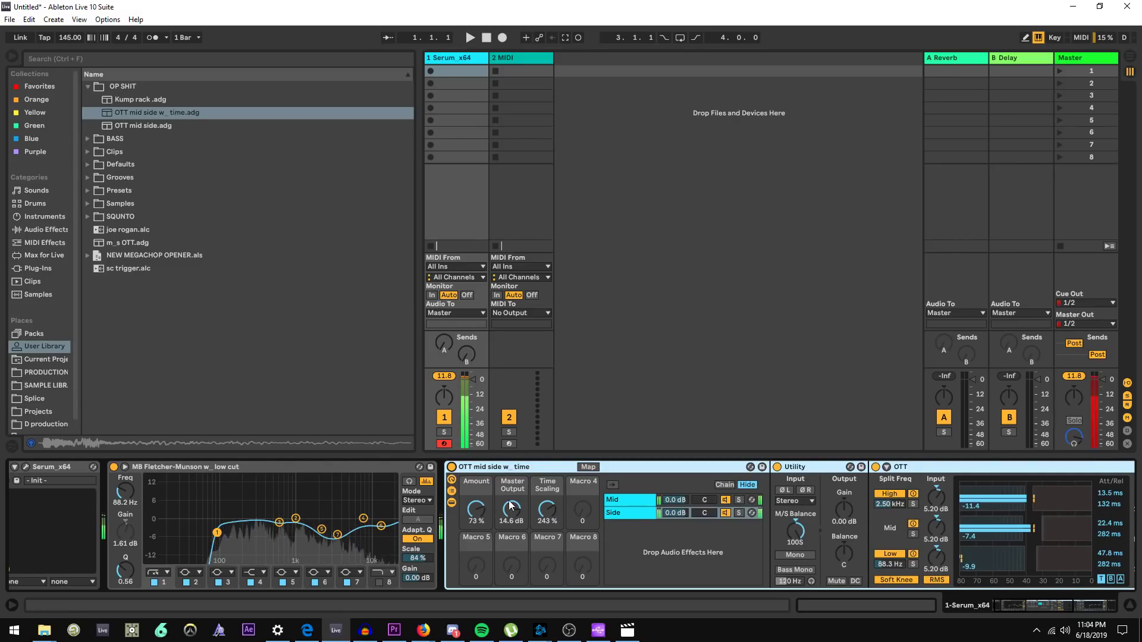
pyautogui.moveTo(547, 509); pyautogui.dragTo(546, 492)
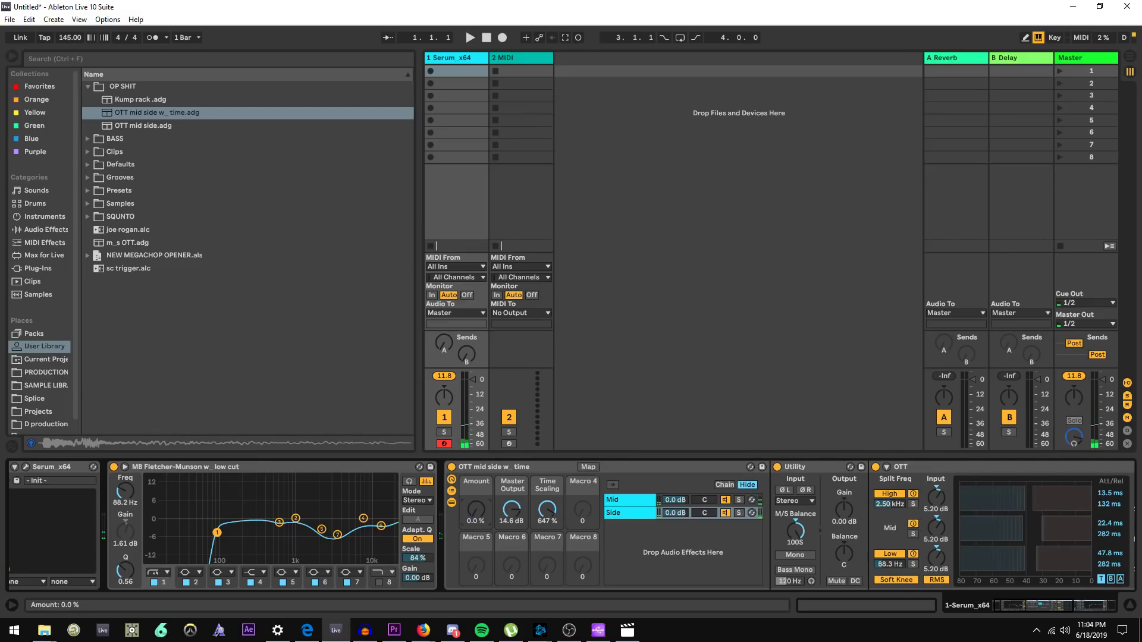
pyautogui.moveTo(476, 509); pyautogui.dragTo(476, 486)
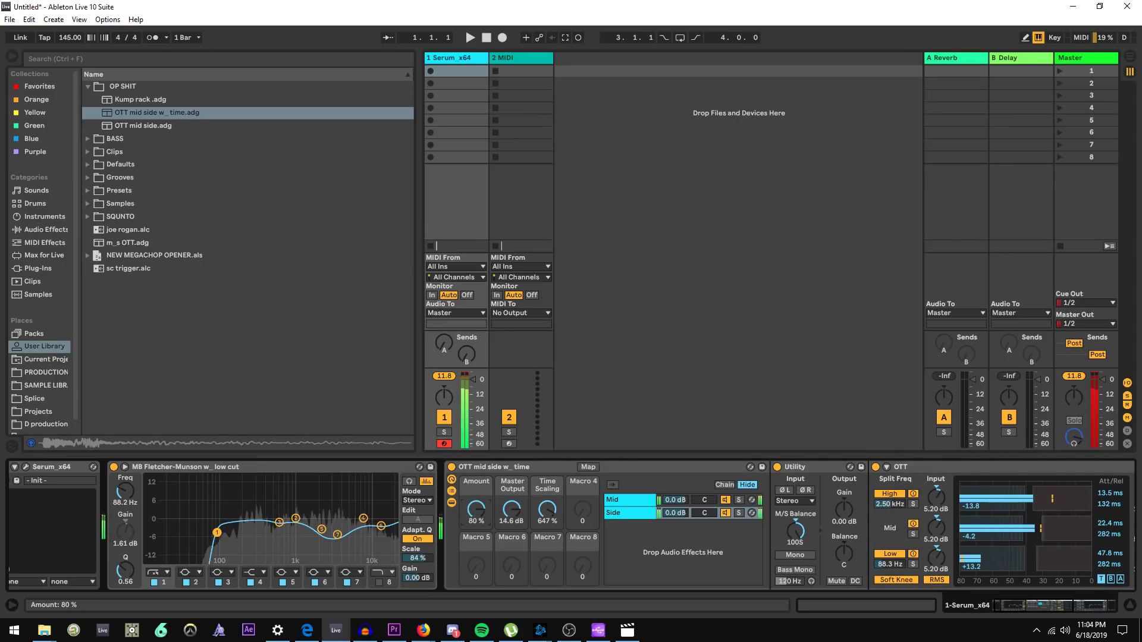
pyautogui.moveTo(547, 510)
pyautogui.mouseDown()
pyautogui.moveTo(546, 488)
pyautogui.moveTo(547, 525)
pyautogui.moveTo(547, 512)
pyautogui.moveTo(533, 522)
pyautogui.mouseUp()
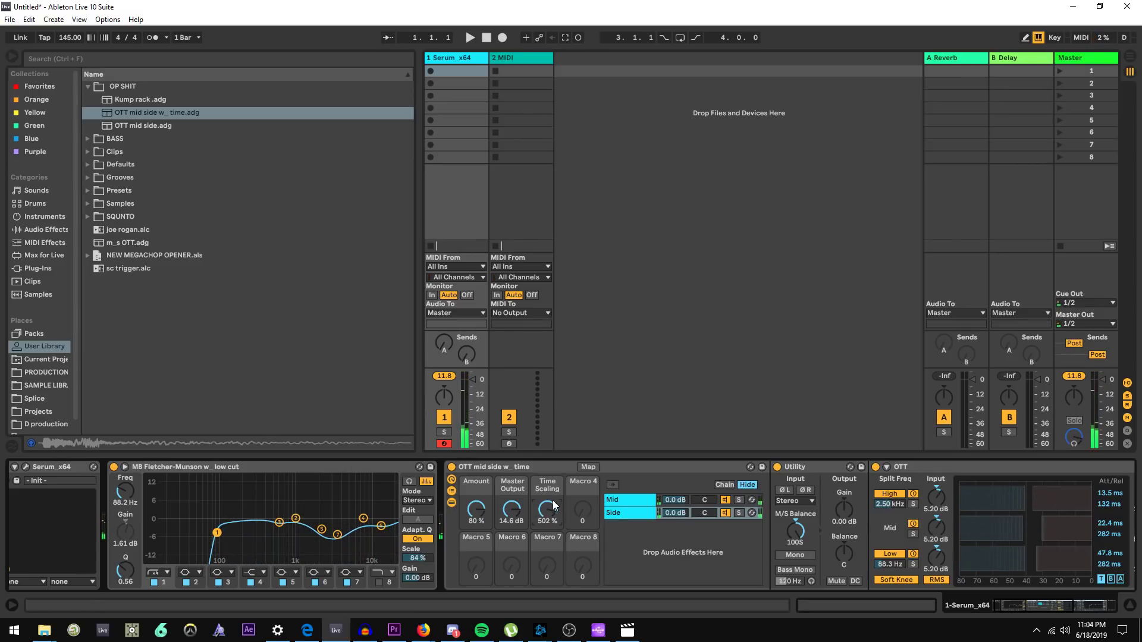
# Collapse the OTT mid side rack in the device chain and play a note to audition
pyautogui.moveTo(1023, 605); pyautogui.dragTo(1070, 603)
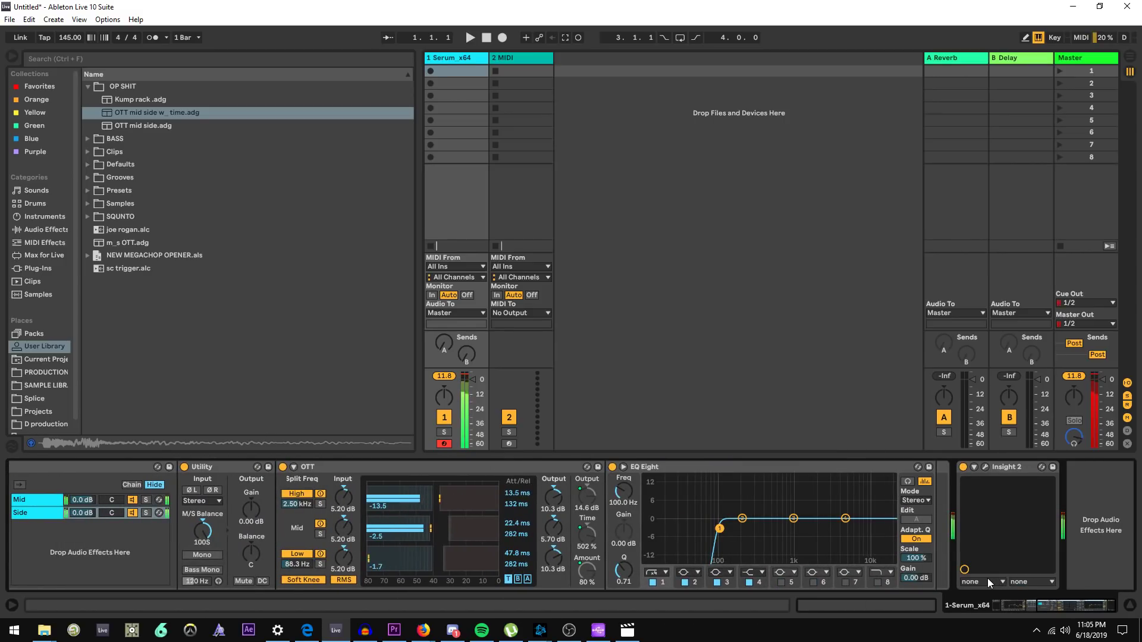
pyautogui.moveTo(1067, 603); pyautogui.dragTo(1039, 602)
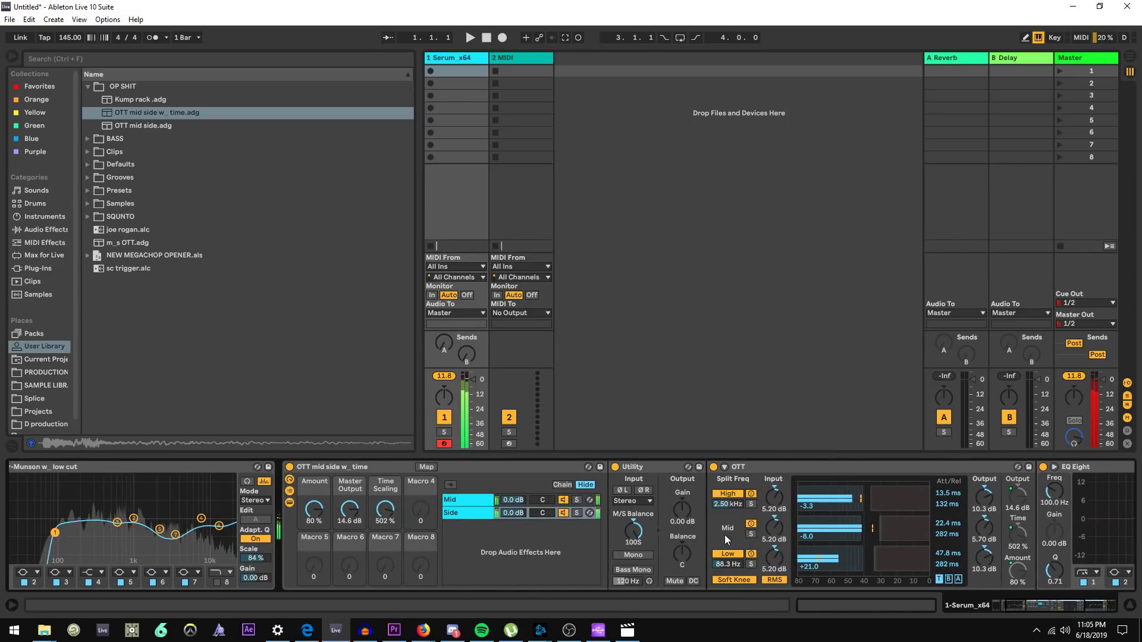
pyautogui.doubleClick(351, 465)
pyautogui.moveTo(456, 366); pyautogui.dragTo(455, 351)
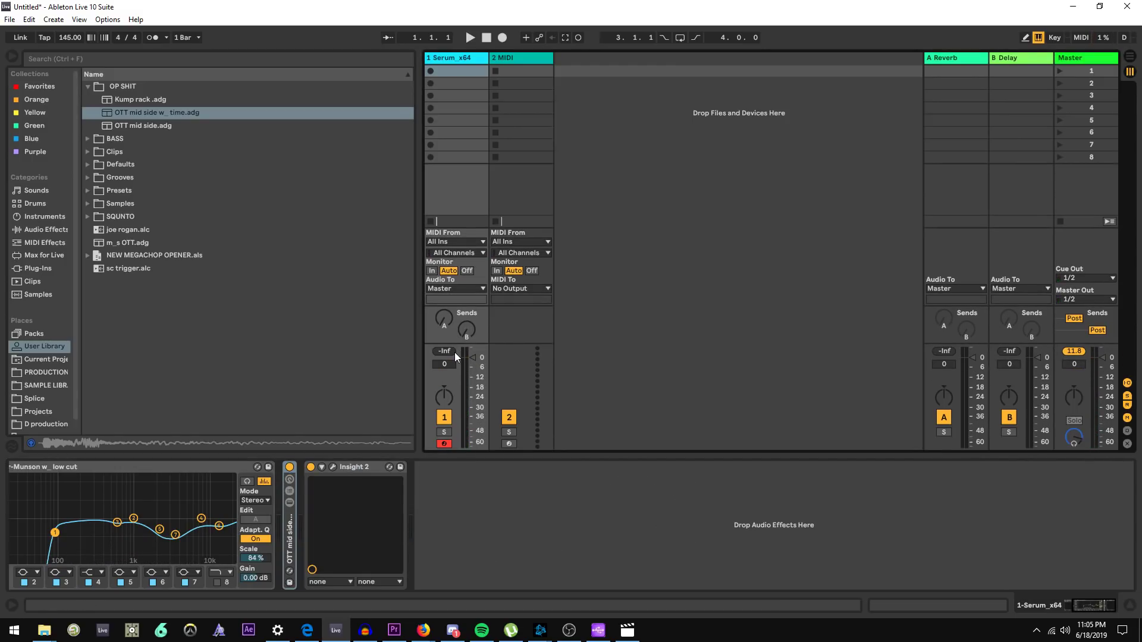
pyautogui.press('a')
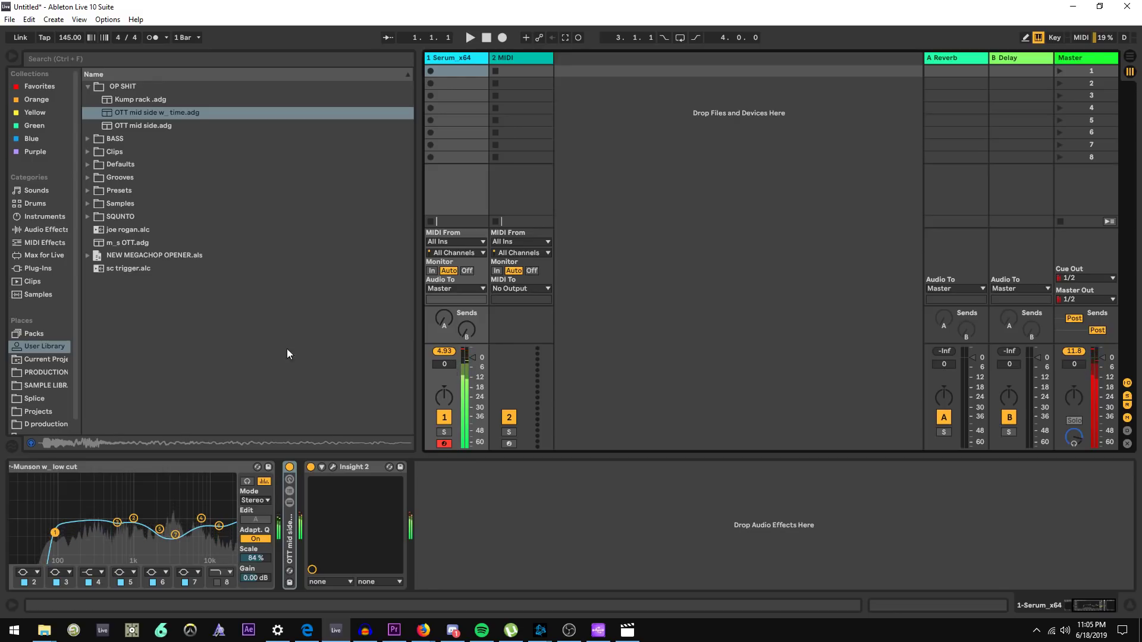
# Load the GClip VST plug-in from the Plug-ins browser onto the track after Insight 2
pyautogui.click(42, 255)
pyautogui.click(38, 268)
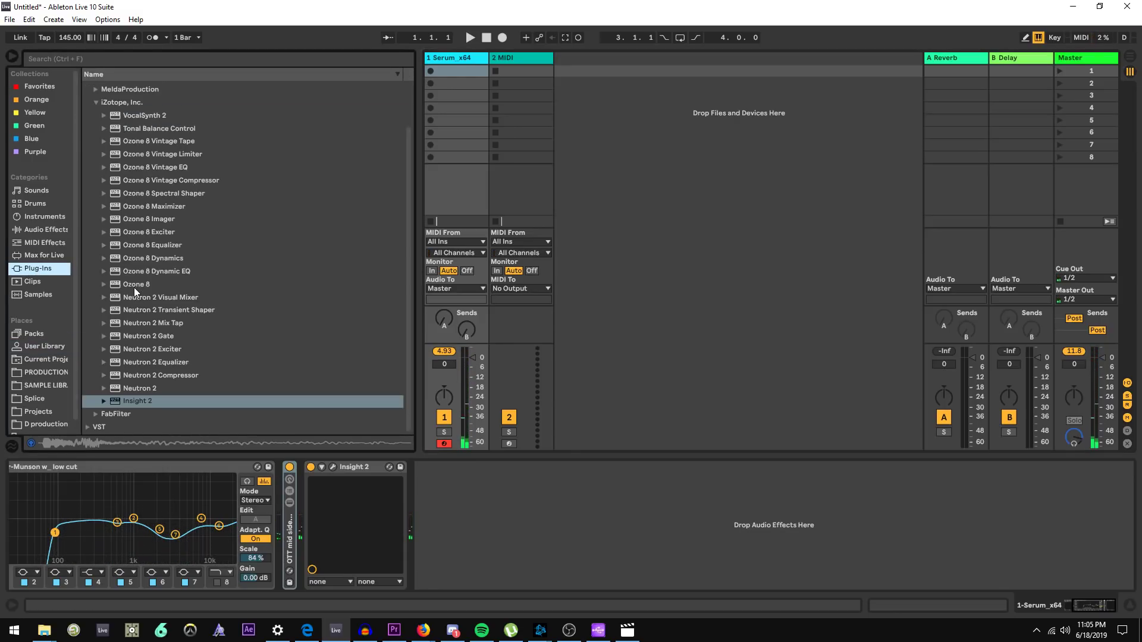
pyautogui.scroll(3, 128, 286)
pyautogui.click(87, 87)
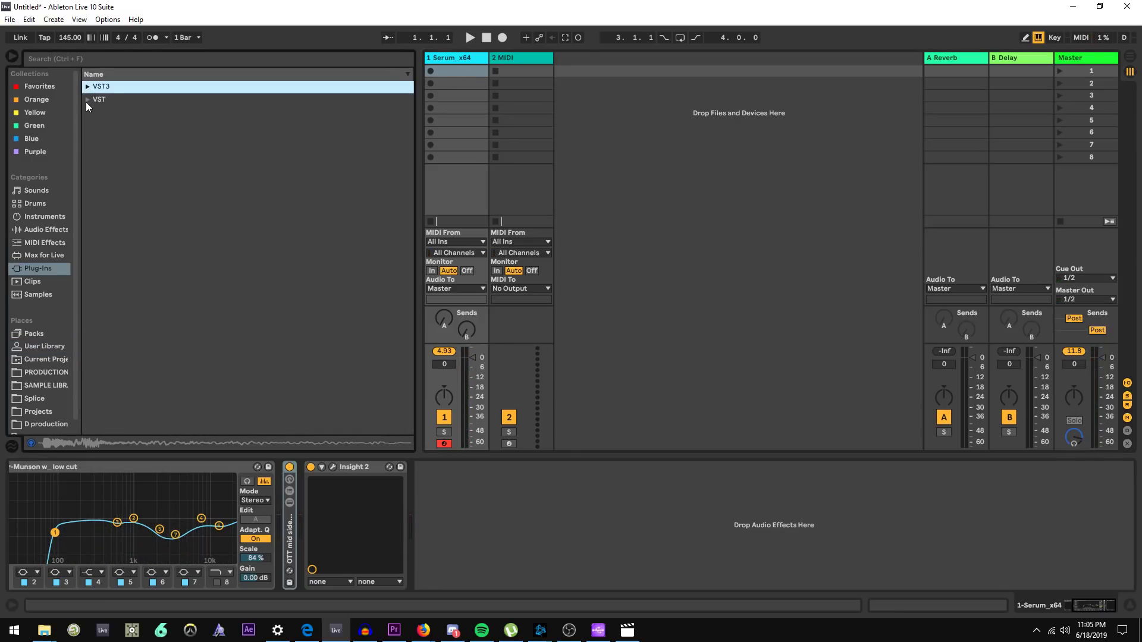
pyautogui.click(87, 101)
pyautogui.scroll(-1, 119, 243)
pyautogui.moveTo(126, 292); pyautogui.dragTo(556, 543)
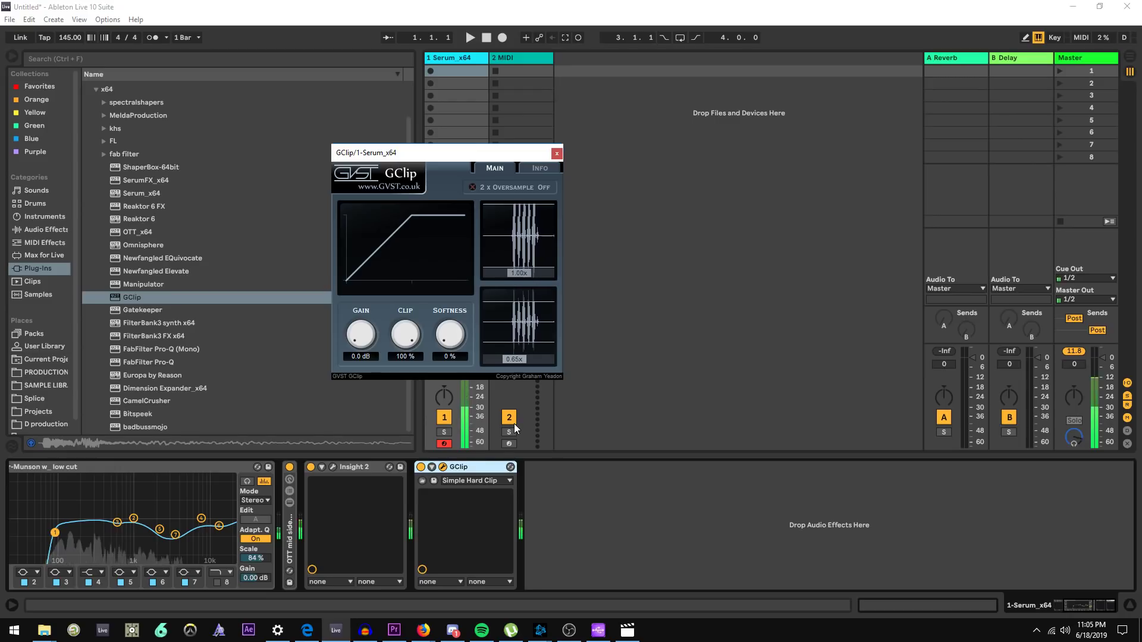
# Add Ableton's Saturator audio effect to the chain after GClip
pyautogui.click(421, 467)
pyautogui.click(52, 217)
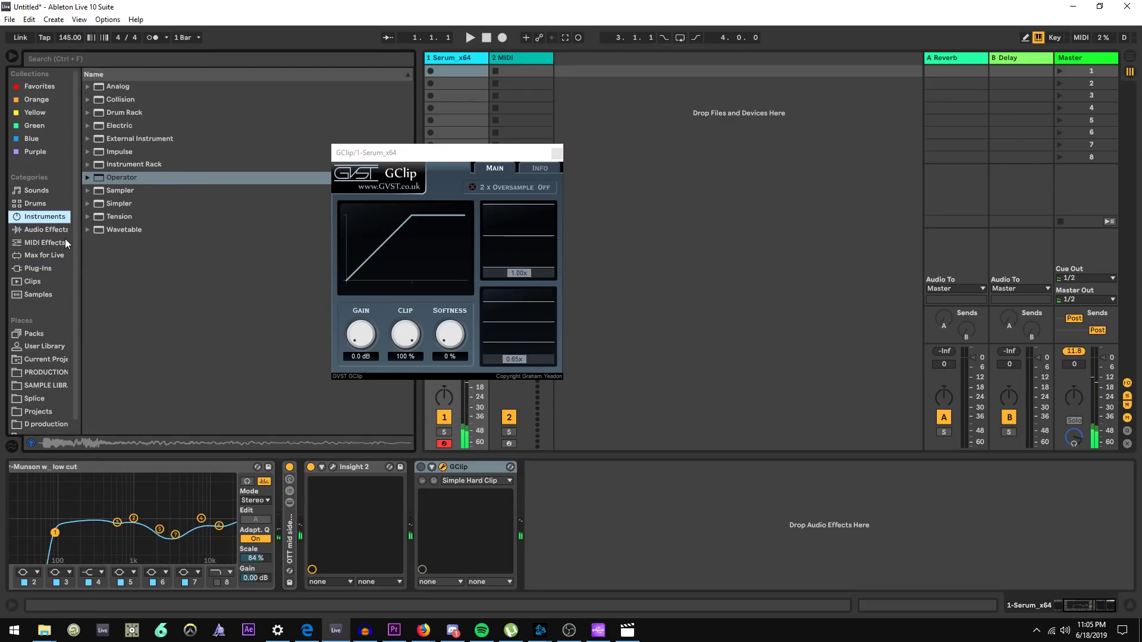
pyautogui.click(59, 230)
pyautogui.scroll(-2, 187, 264)
pyautogui.moveTo(174, 360); pyautogui.dragTo(674, 499)
pyautogui.click(752, 503)
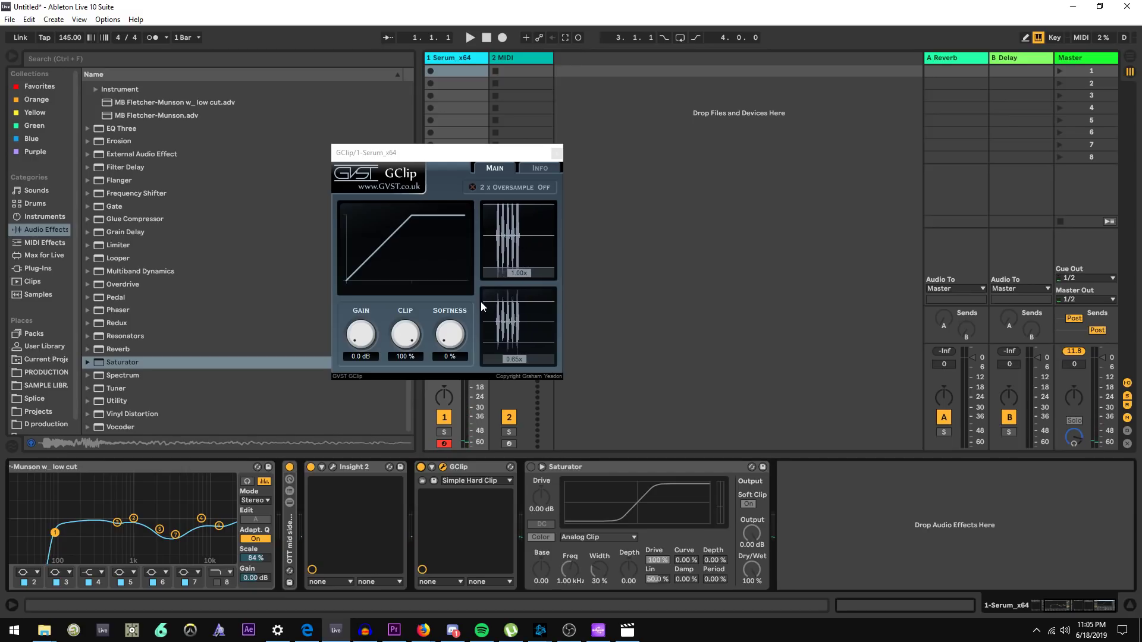
# Raise GClip's Gain to 11.9 dB
pyautogui.moveTo(516, 362); pyautogui.dragTo(520, 367)
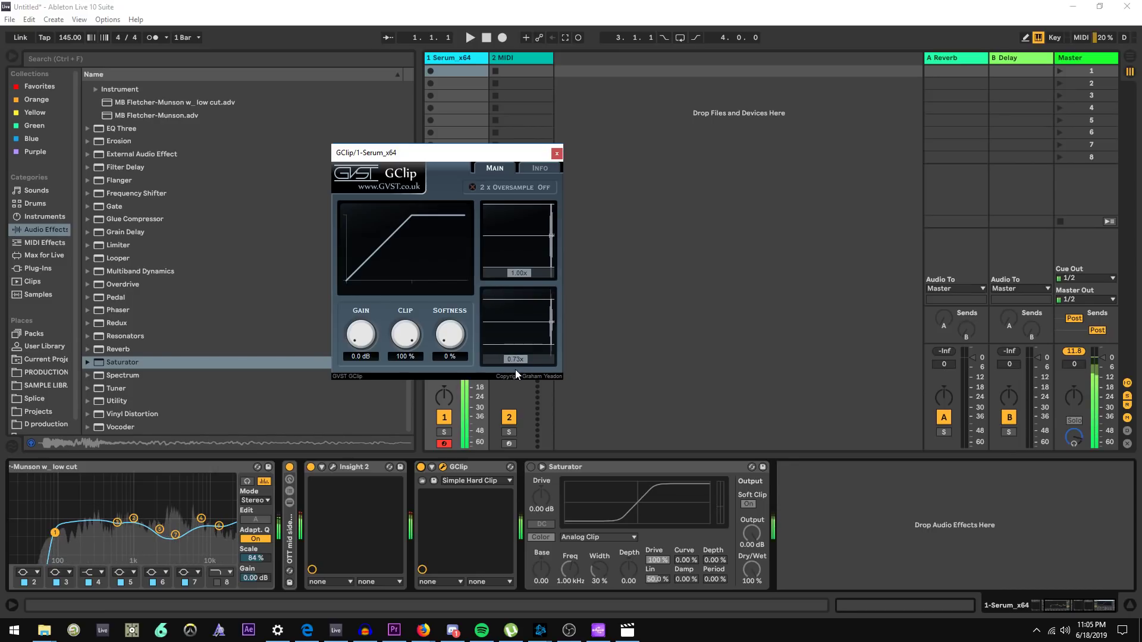
pyautogui.moveTo(512, 365); pyautogui.dragTo(509, 366)
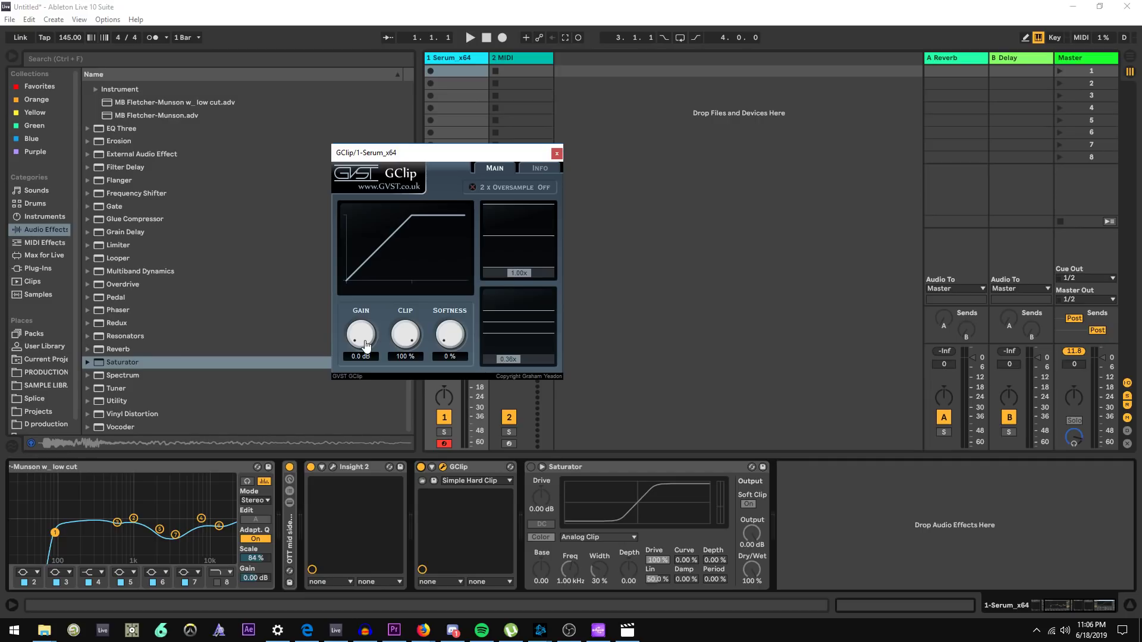
pyautogui.moveTo(365, 345); pyautogui.dragTo(374, 284)
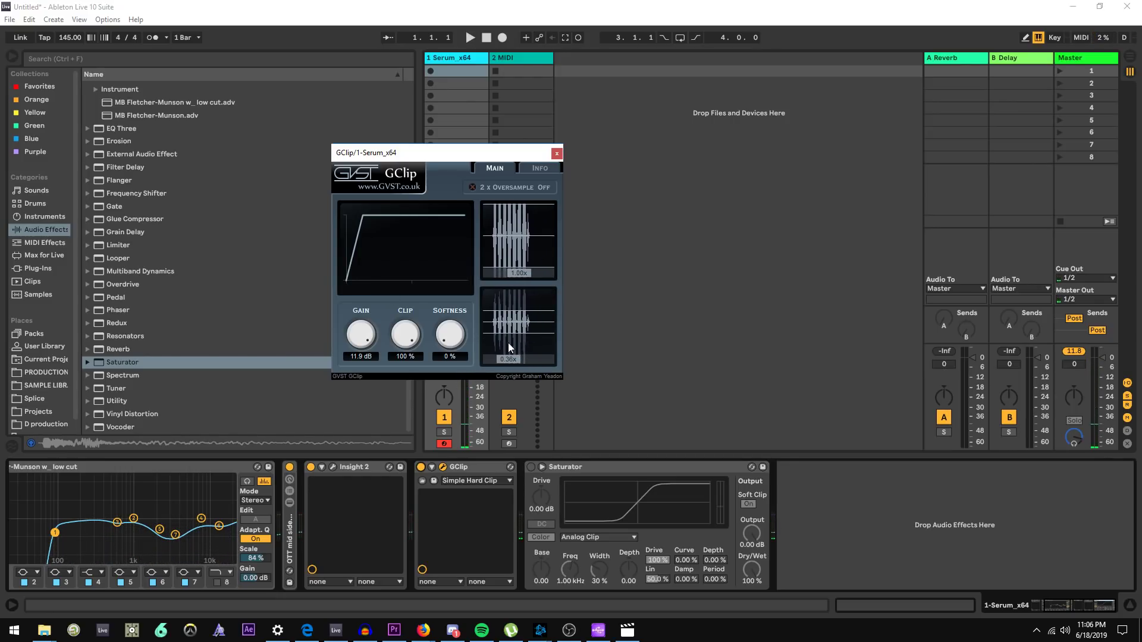
# Compare GClip's Gain at 12.0 dB and 0.0 dB, resetting the track's peak meter
pyautogui.moveTo(476, 153); pyautogui.dragTo(668, 99)
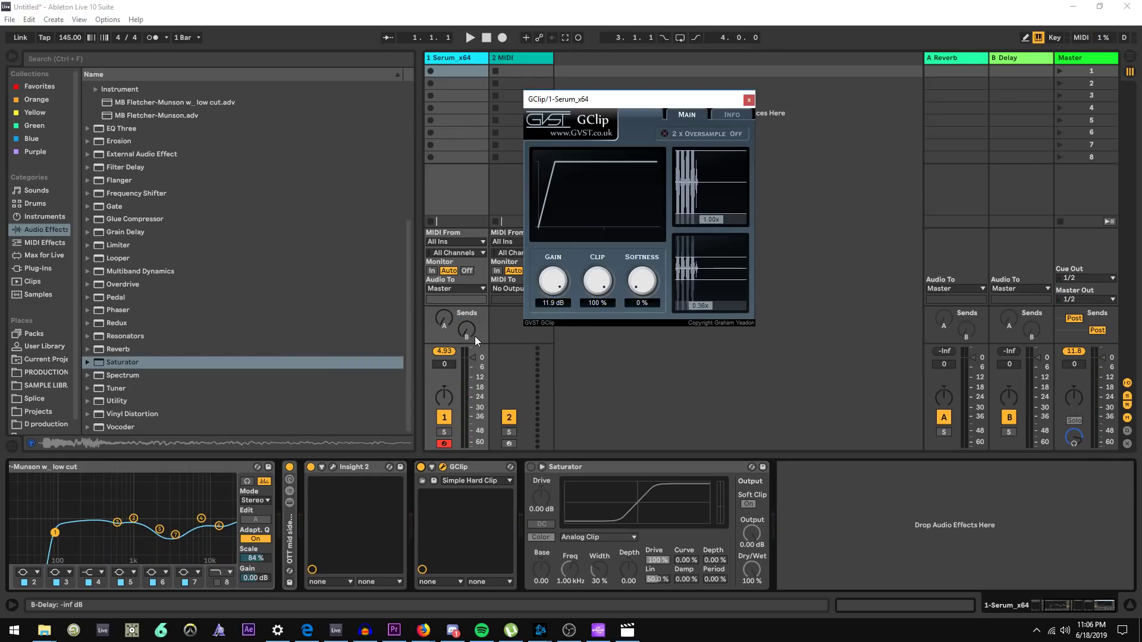
pyautogui.moveTo(472, 344); pyautogui.dragTo(472, 332)
pyautogui.click(447, 341)
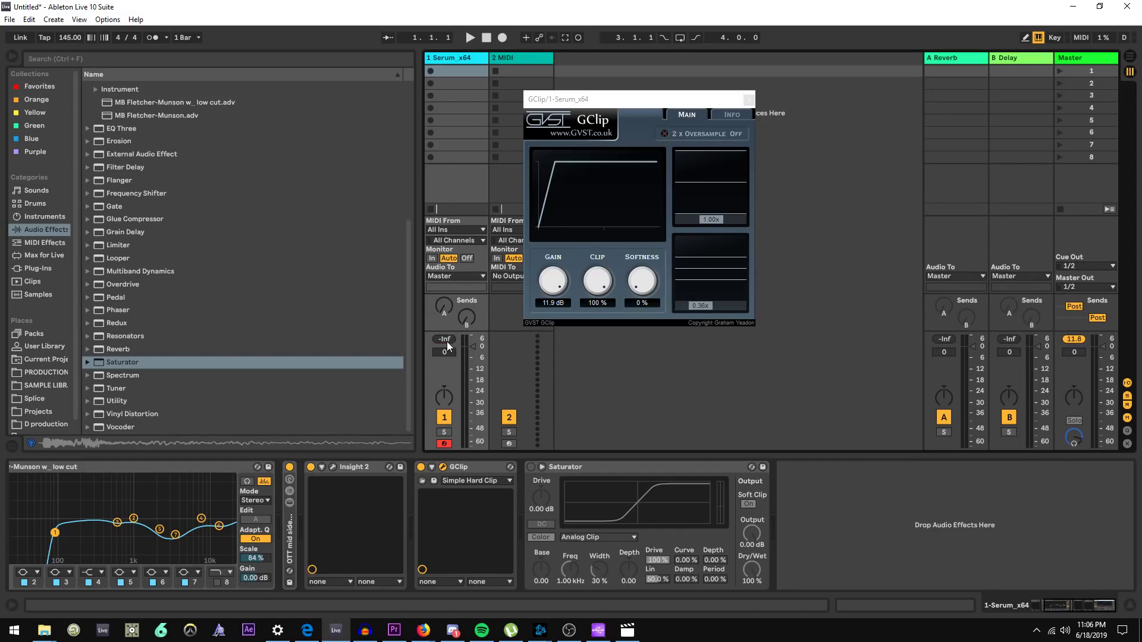
pyautogui.moveTo(553, 282); pyautogui.dragTo(547, 369)
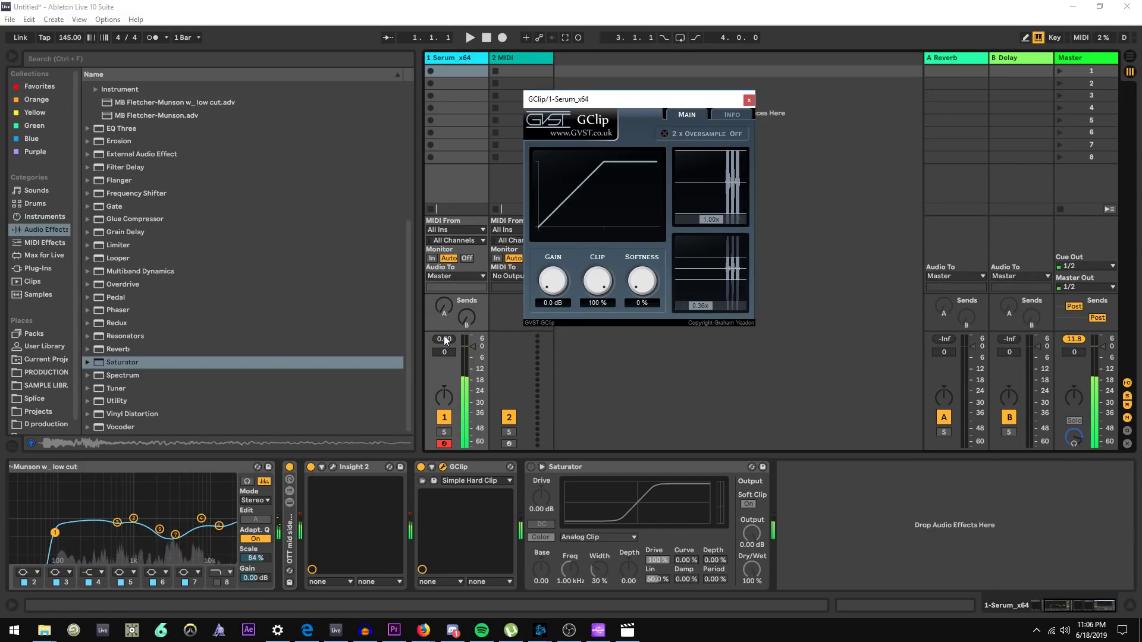
pyautogui.moveTo(553, 282); pyautogui.dragTo(584, 216)
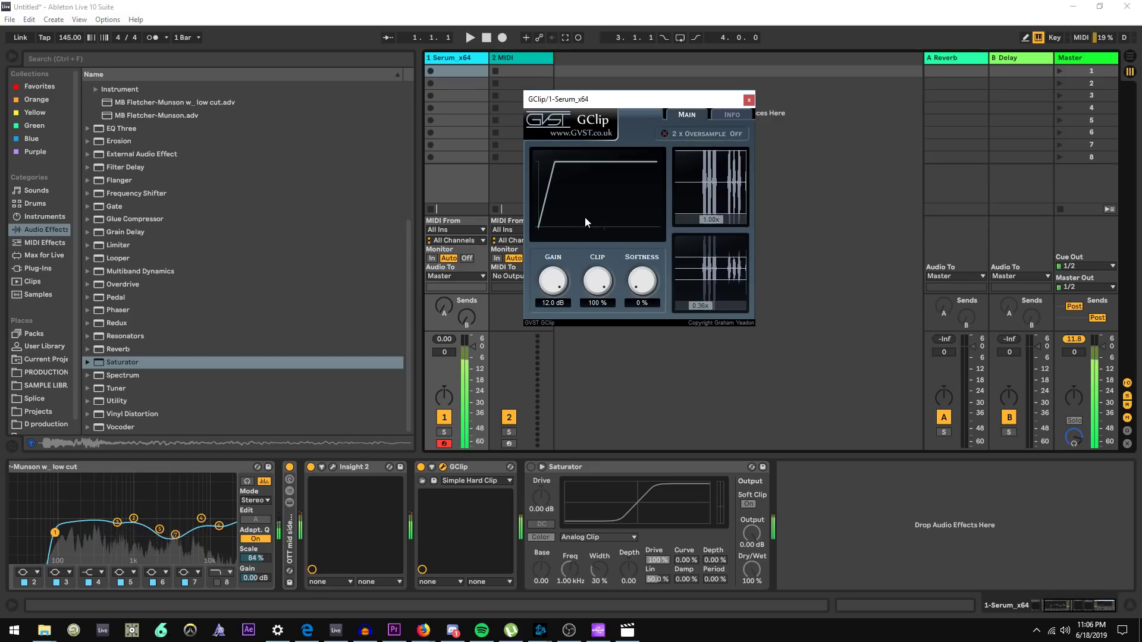
pyautogui.moveTo(553, 282); pyautogui.dragTo(560, 426)
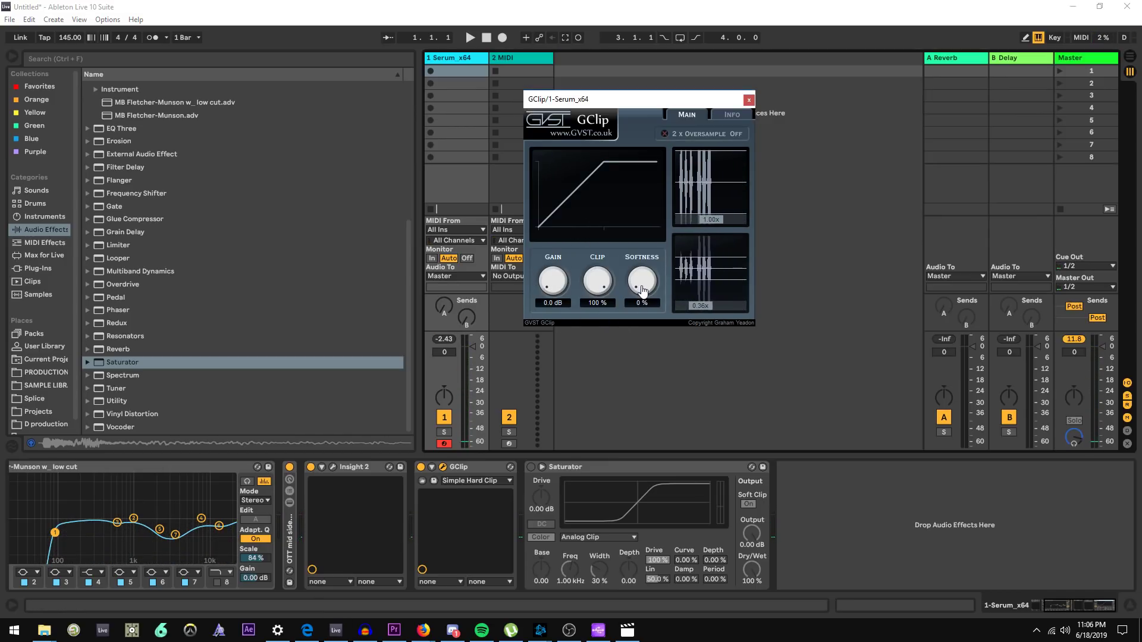
# Try GClip's Softness at 100% and 0% while listening
pyautogui.moveTo(642, 289); pyautogui.dragTo(648, 227)
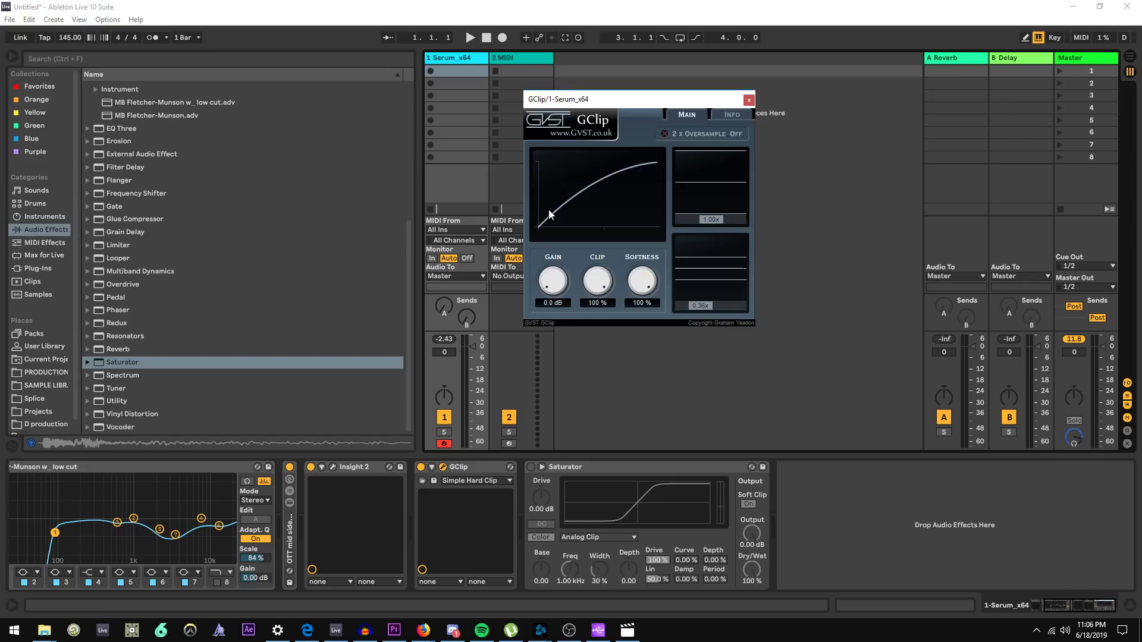
pyautogui.moveTo(645, 280)
pyautogui.mouseDown()
pyautogui.moveTo(644, 388)
pyautogui.moveTo(642, 277)
pyautogui.moveTo(599, 274)
pyautogui.moveTo(598, 359)
pyautogui.moveTo(595, 299)
pyautogui.moveTo(648, 285)
pyautogui.moveTo(645, 298)
pyautogui.mouseUp()
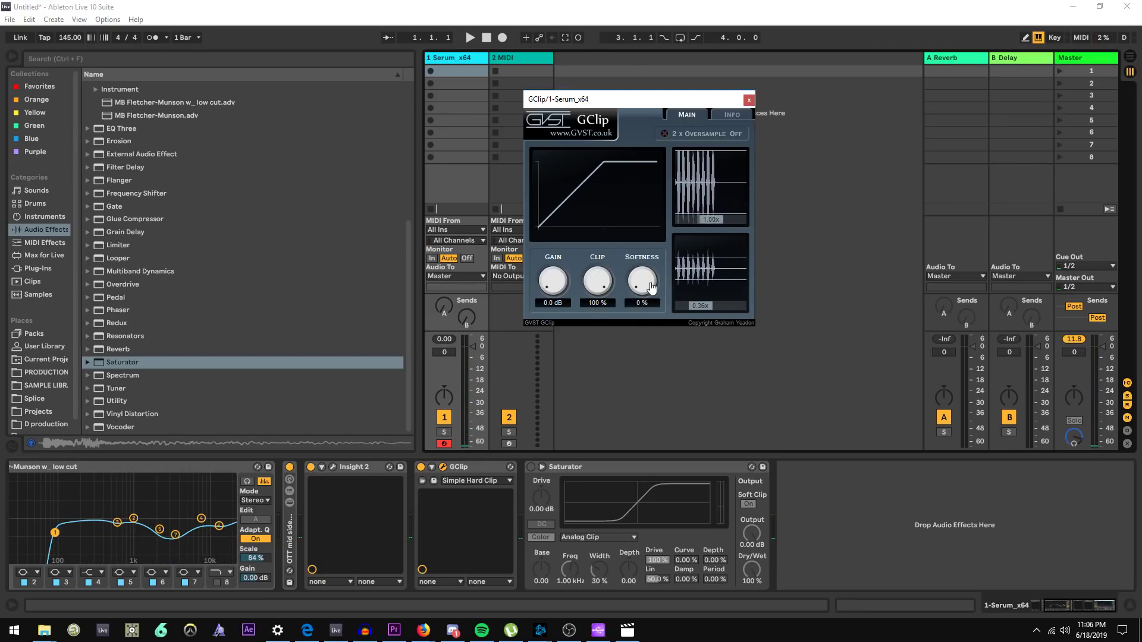
pyautogui.moveTo(631, 291); pyautogui.dragTo(662, 189)
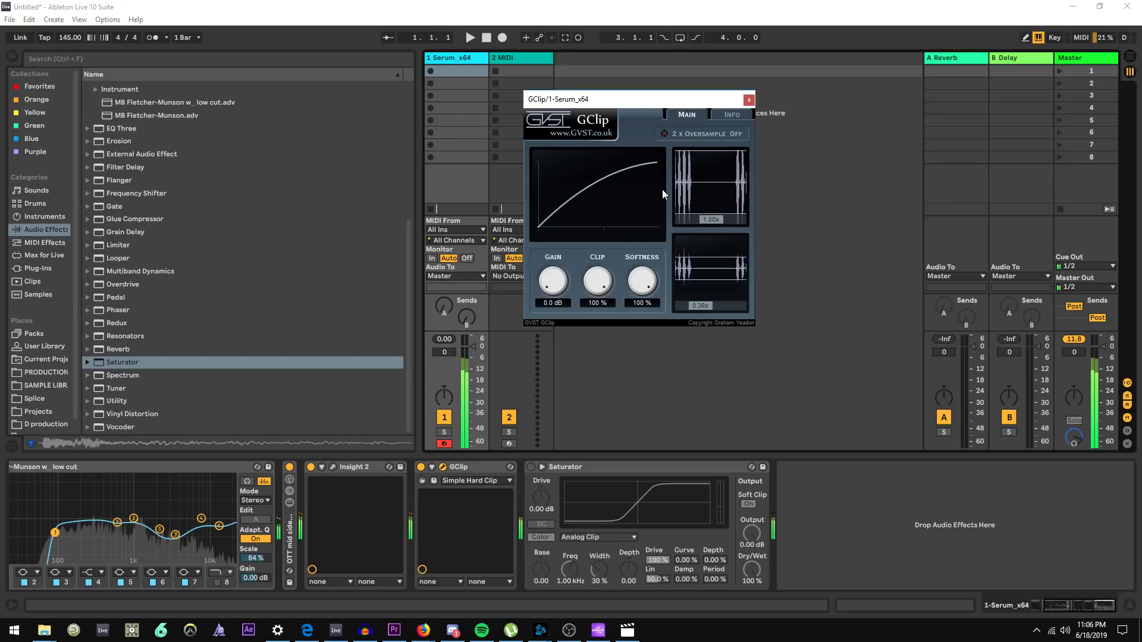
pyautogui.click(452, 342)
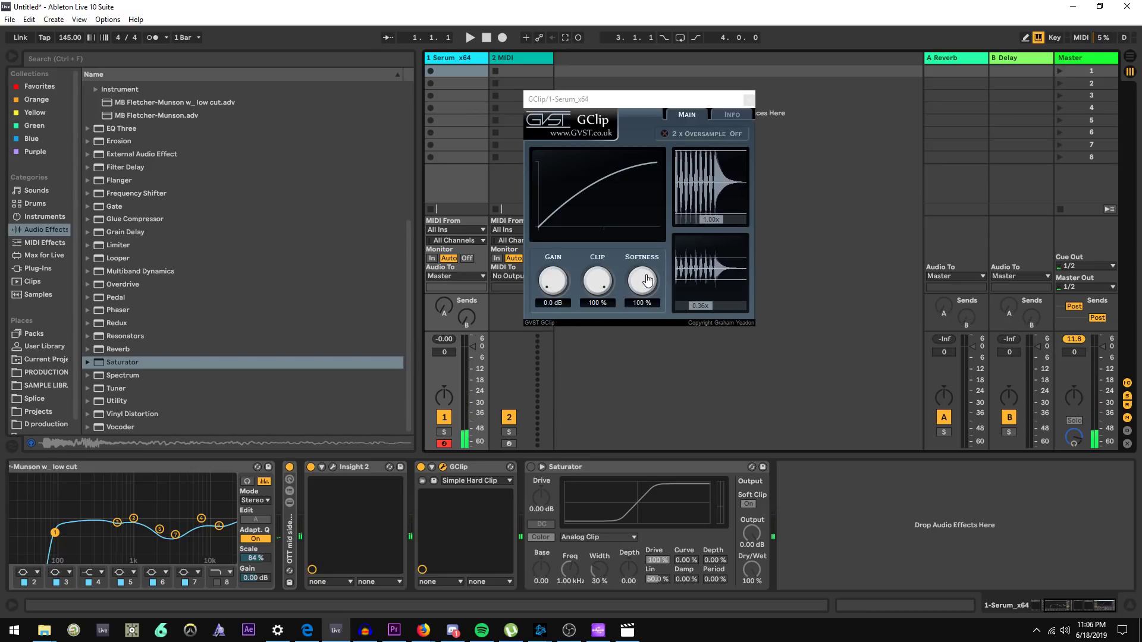
# Set GClip's Softness to 21% and its Gain to 0.0 dB, then reset the track's peak meter
pyautogui.moveTo(647, 281); pyautogui.dragTo(647, 333)
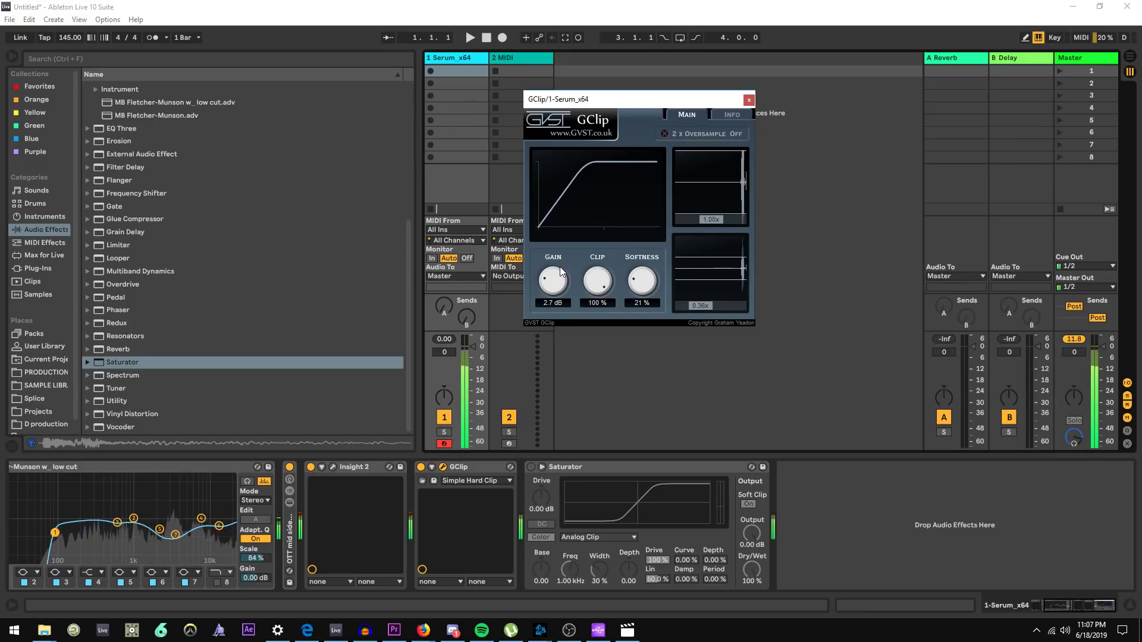
pyautogui.moveTo(561, 273); pyautogui.dragTo(553, 333)
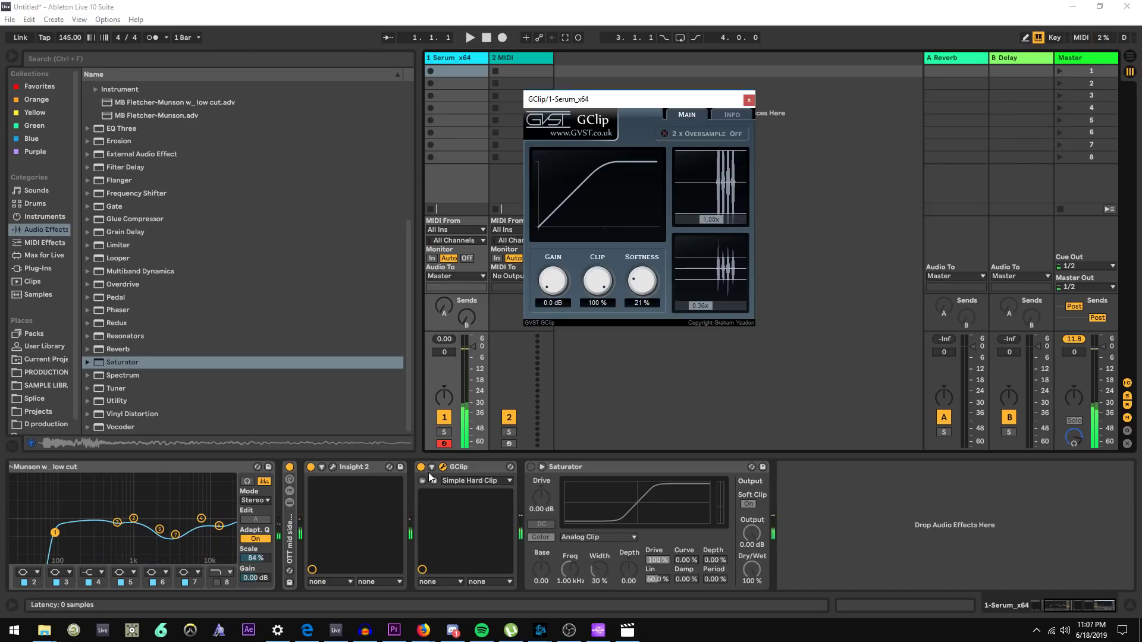
pyautogui.click(457, 343)
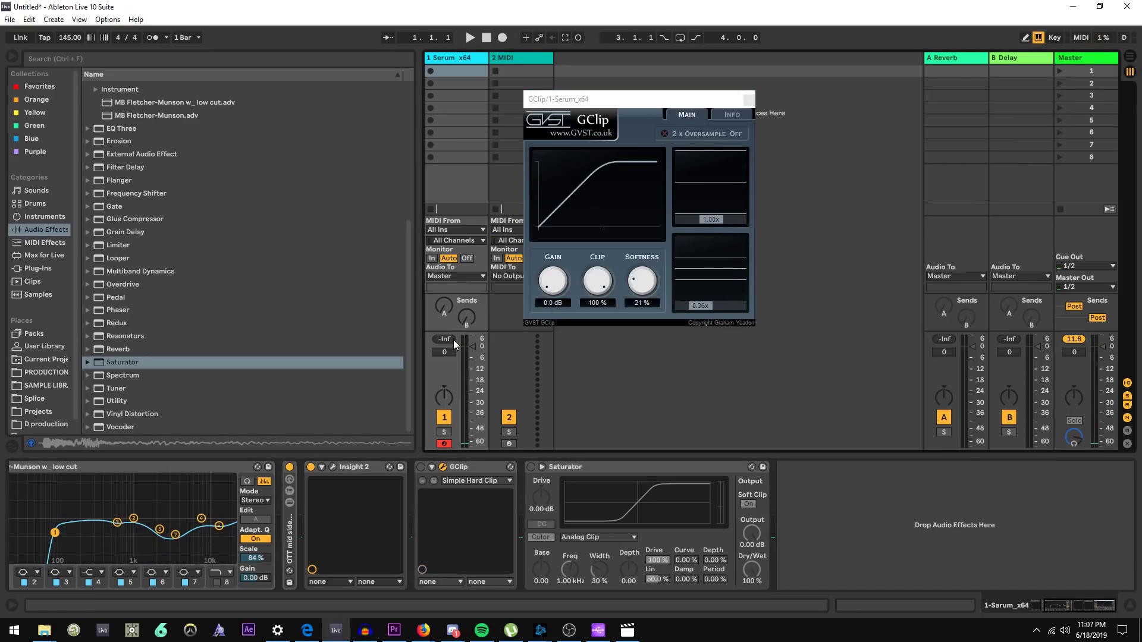
# Play a note and move GClip ahead of Insight 2 in the device chain
pyautogui.press('a')
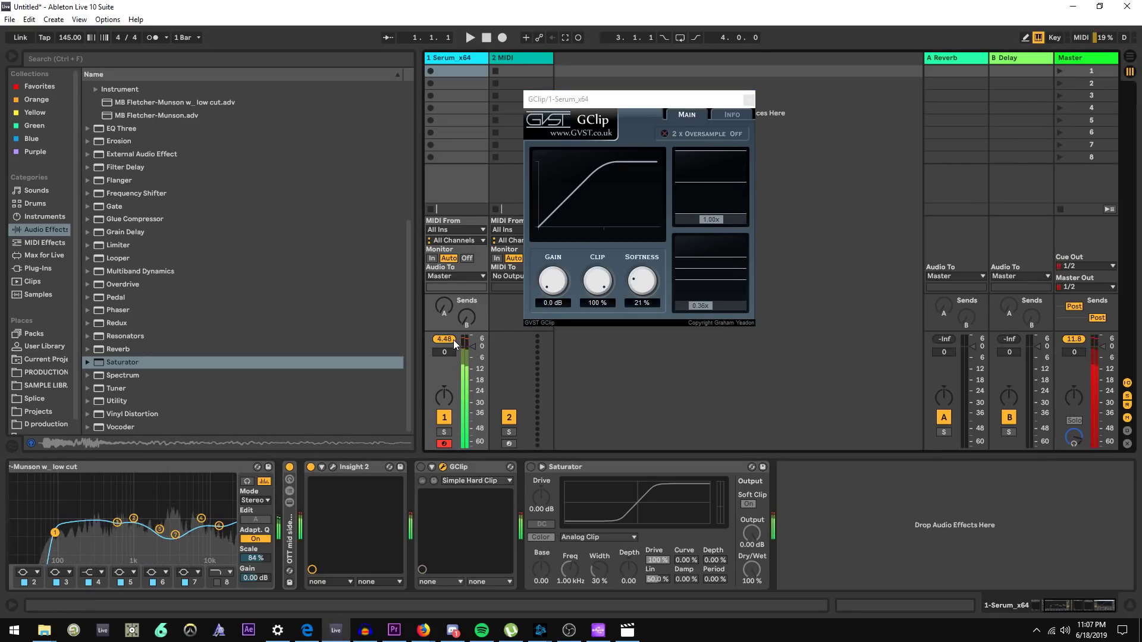
pyautogui.moveTo(417, 470); pyautogui.dragTo(315, 470)
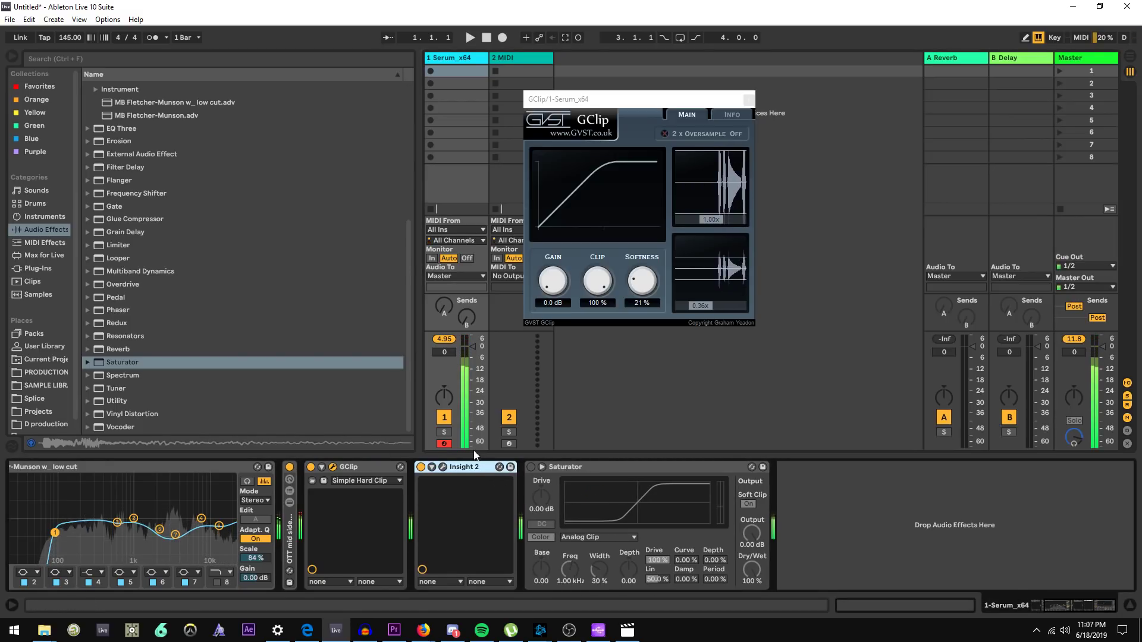
pyautogui.click(449, 340)
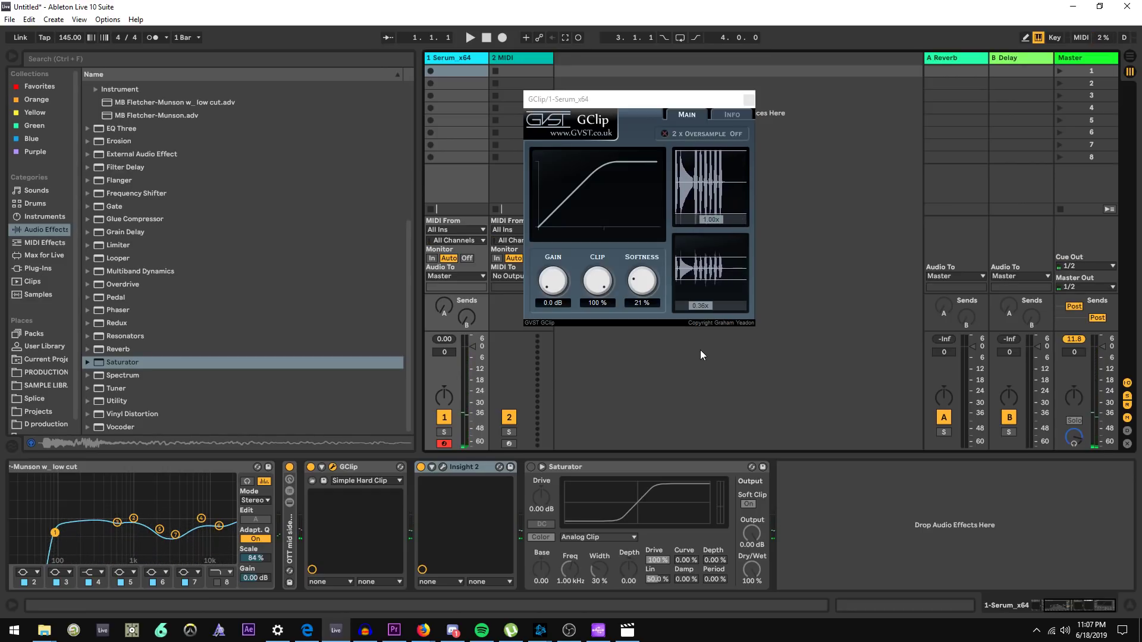
pyautogui.hotkey('alt', 'Tab')
pyautogui.hotkey('alt', 'Tab')
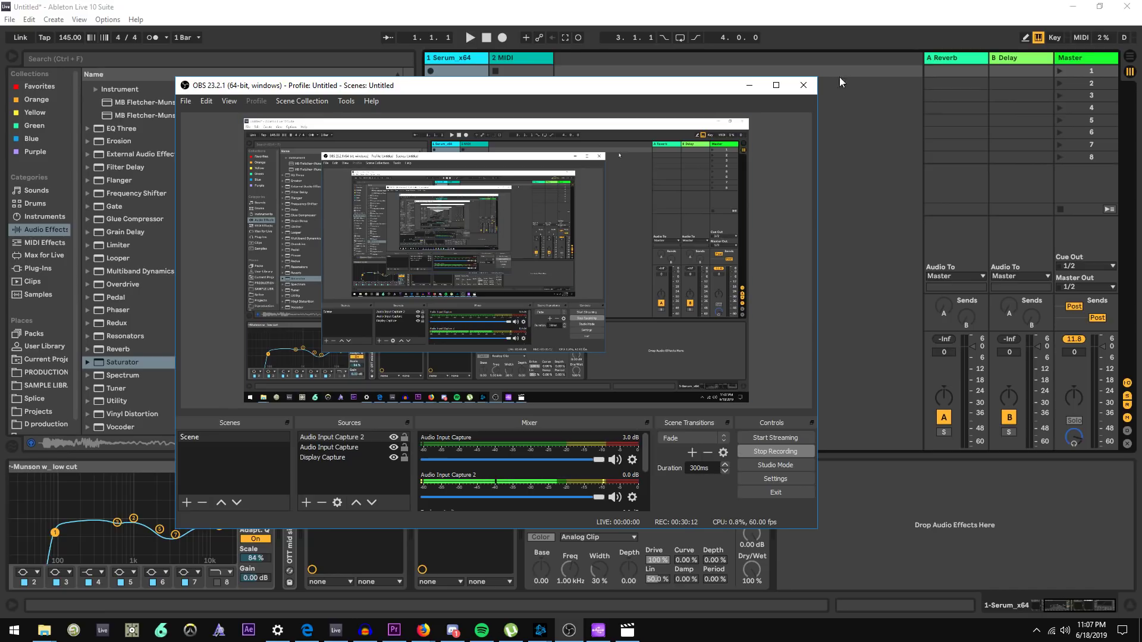
pyautogui.click(748, 87)
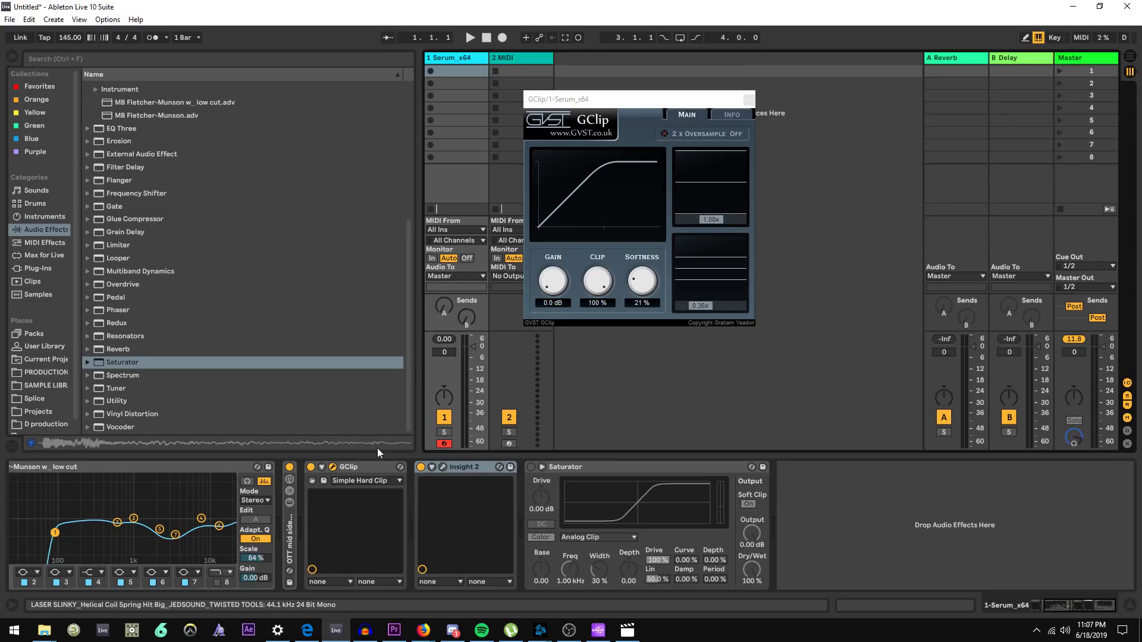
# Add a second MB Fletcher-Munson w_ low cut EQ after the OTT mid/side rack, compare it bypassed, and set its Scale to 69%
pyautogui.click(378, 468)
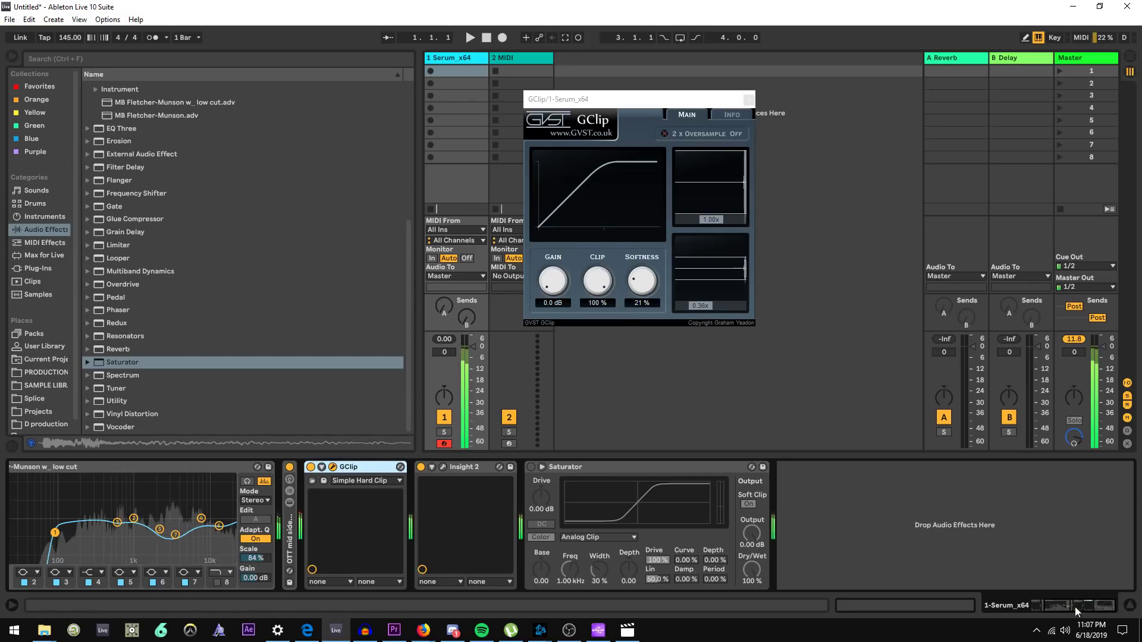
pyautogui.moveTo(1075, 607); pyautogui.dragTo(1021, 612)
pyautogui.click(472, 535)
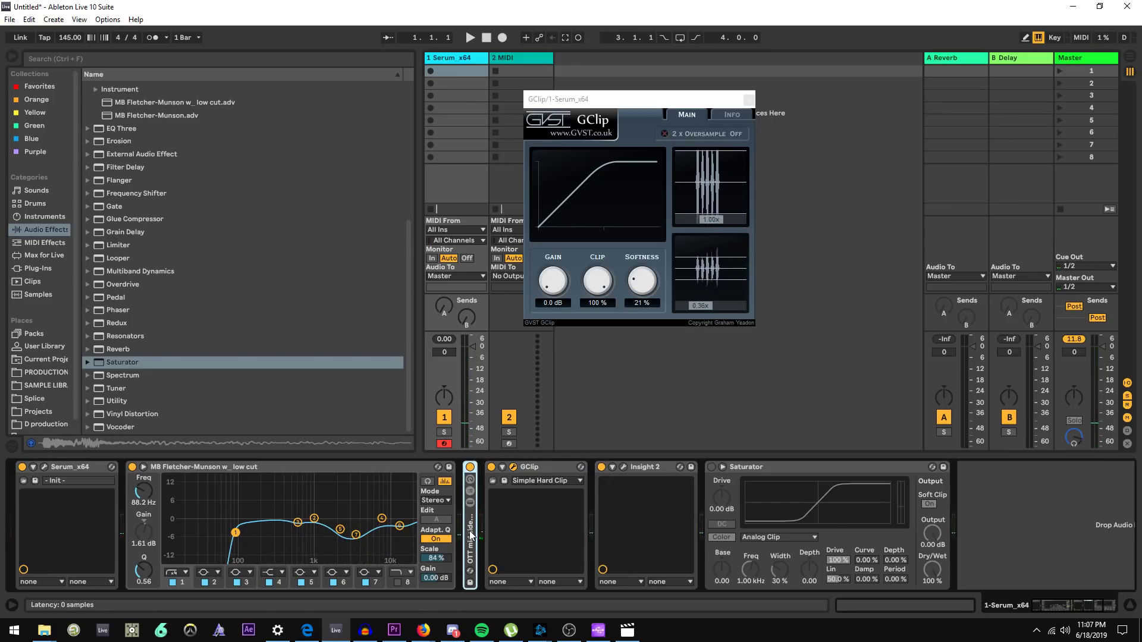
pyautogui.click(251, 472)
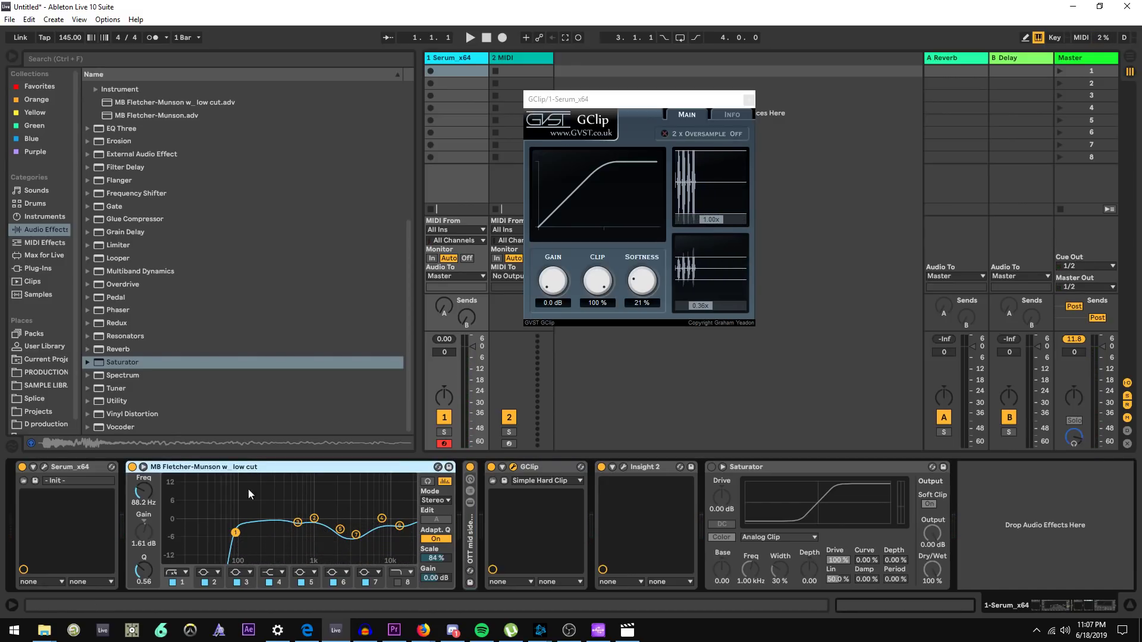
pyautogui.click(37, 257)
pyautogui.click(45, 230)
pyautogui.scroll(2, 128, 287)
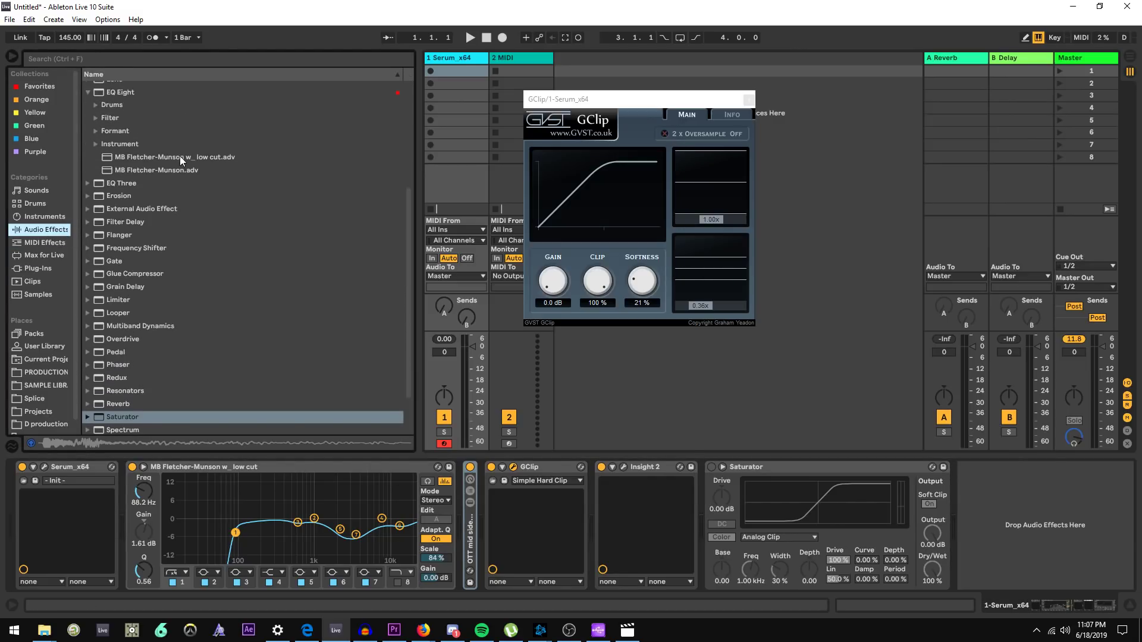
pyautogui.moveTo(179, 157); pyautogui.dragTo(497, 519)
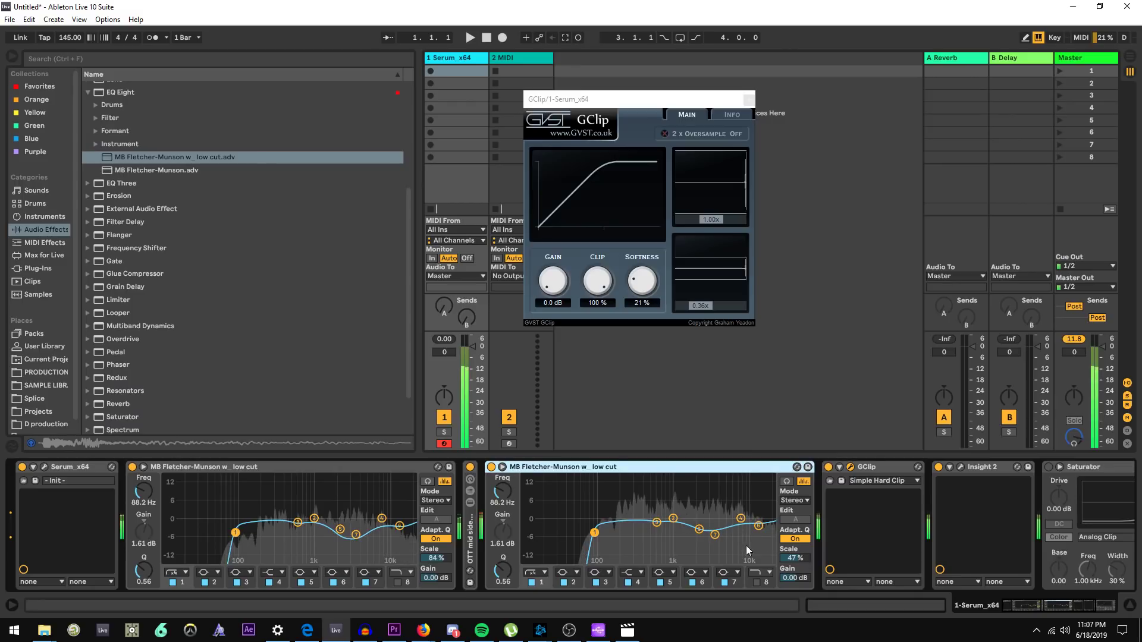
pyautogui.click(491, 467)
pyautogui.click(491, 467)
pyautogui.moveTo(794, 558)
pyautogui.mouseDown()
pyautogui.moveTo(795, 571)
pyautogui.moveTo(804, 561)
pyautogui.mouseUp()
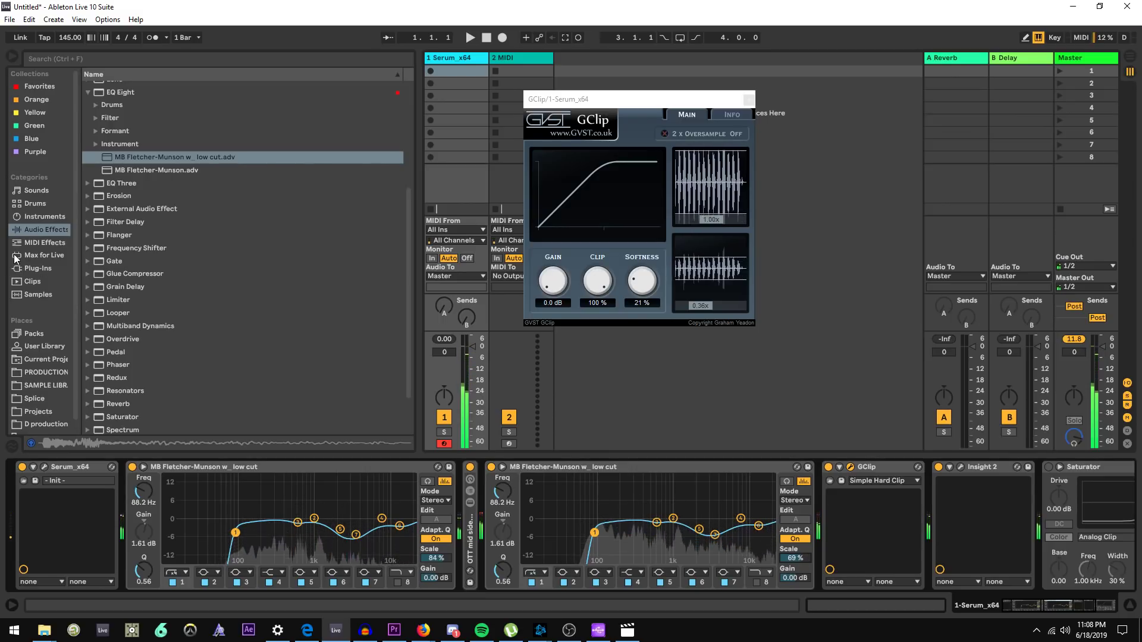
# Insert OTT after the second EQ, set Upward to 0%, Time to 83.1% and Downward to 21%, and compare it bypassed
pyautogui.click(37, 268)
pyautogui.moveTo(142, 231); pyautogui.dragTo(769, 570)
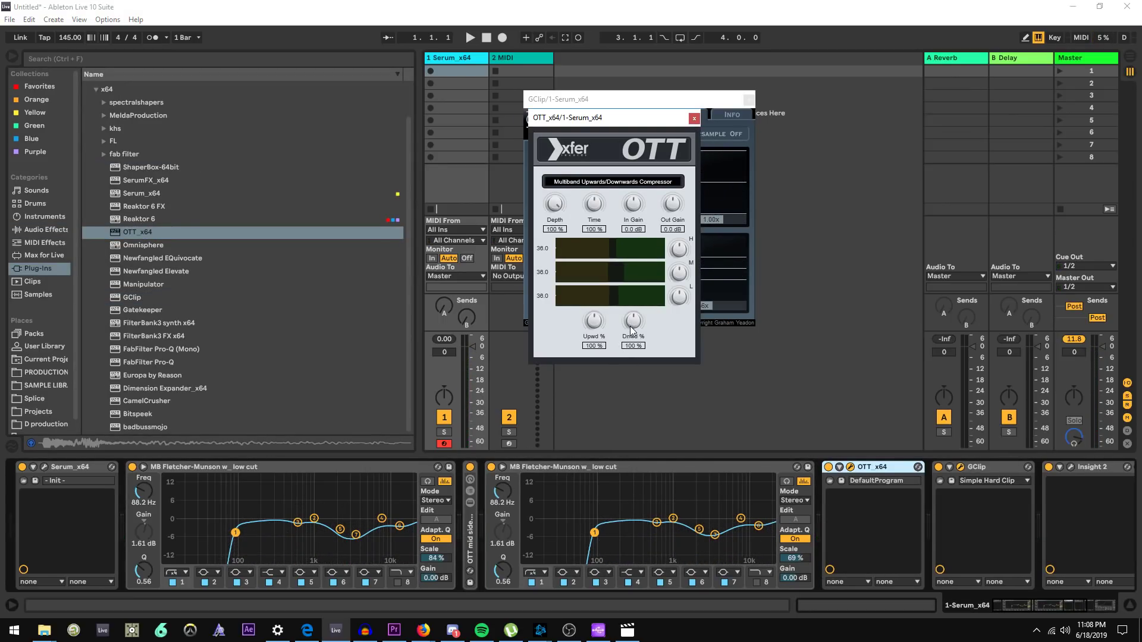
pyautogui.moveTo(636, 324); pyautogui.dragTo(583, 359)
pyautogui.moveTo(595, 181); pyautogui.dragTo(594, 153)
pyautogui.moveTo(632, 324); pyautogui.dragTo(635, 340)
pyautogui.click(829, 468)
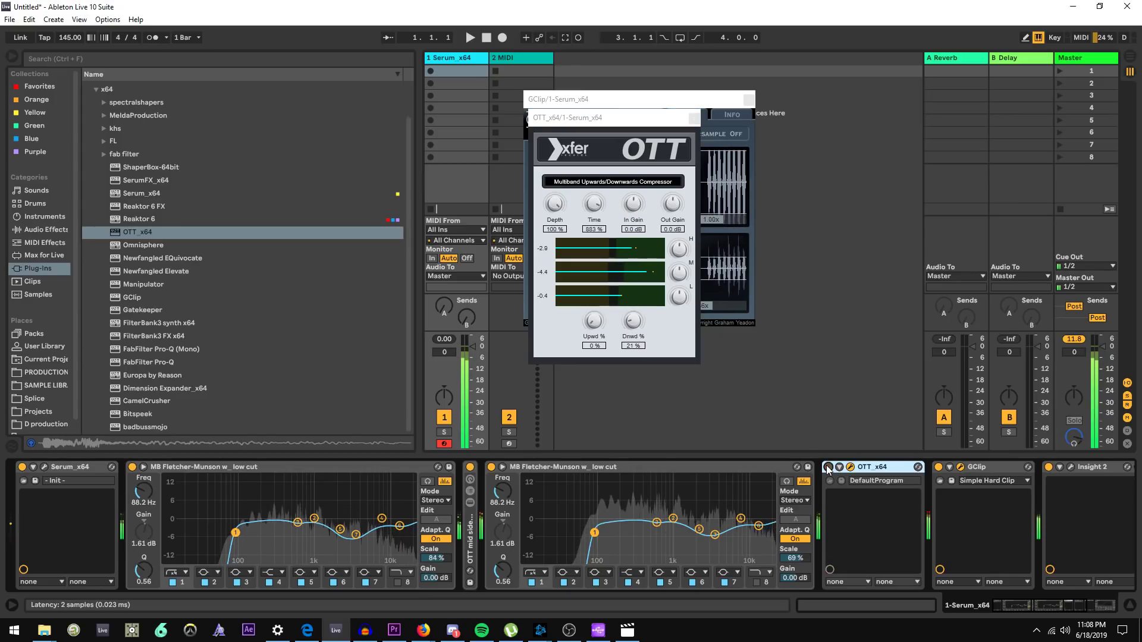
pyautogui.click(828, 468)
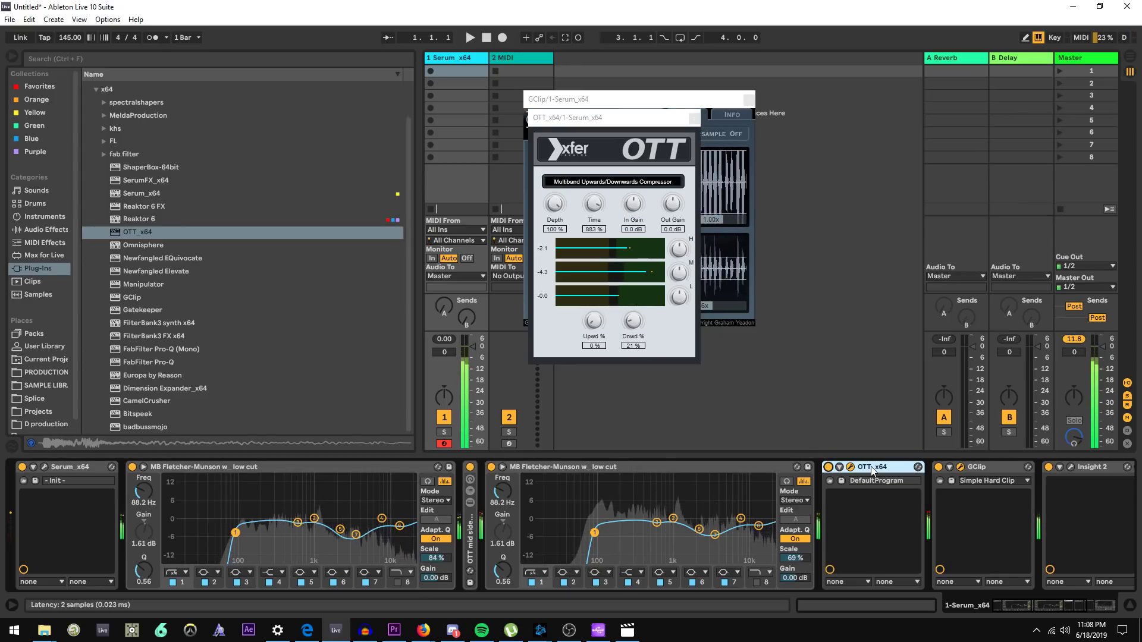
# Group the second EQ and OTT into an Audio Effect Rack, compare it bypassed, and set OTT's Out Gain to 5.1 dB
pyautogui.keyDown('shift'); pyautogui.click(740, 467); pyautogui.keyUp('shift')
pyautogui.hotkey('ctrl', 'g')
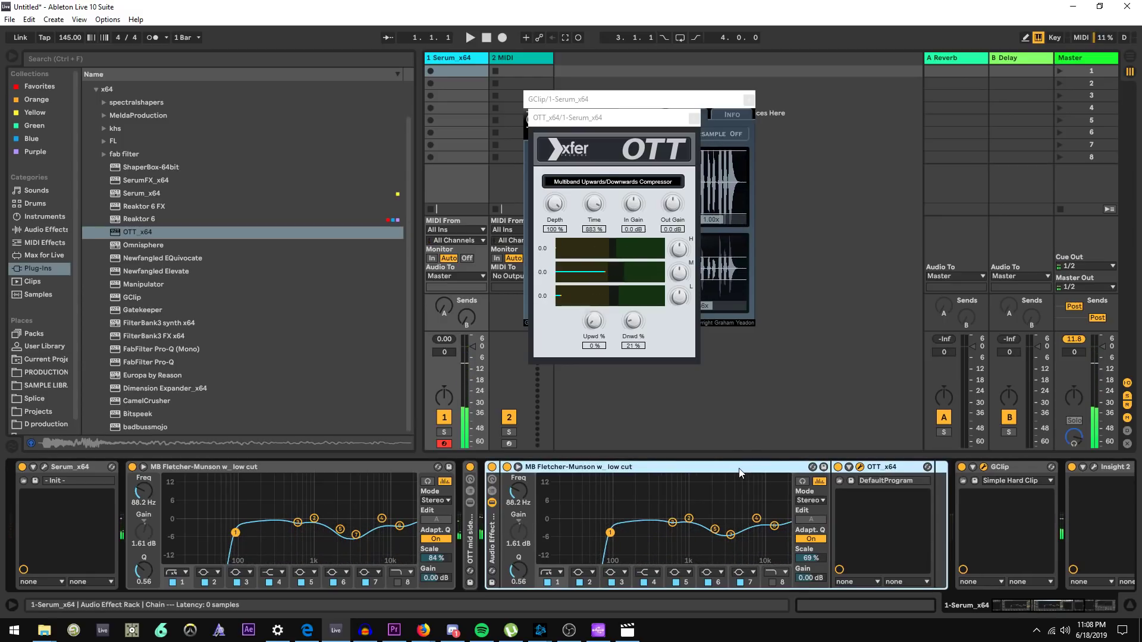
pyautogui.click(493, 468)
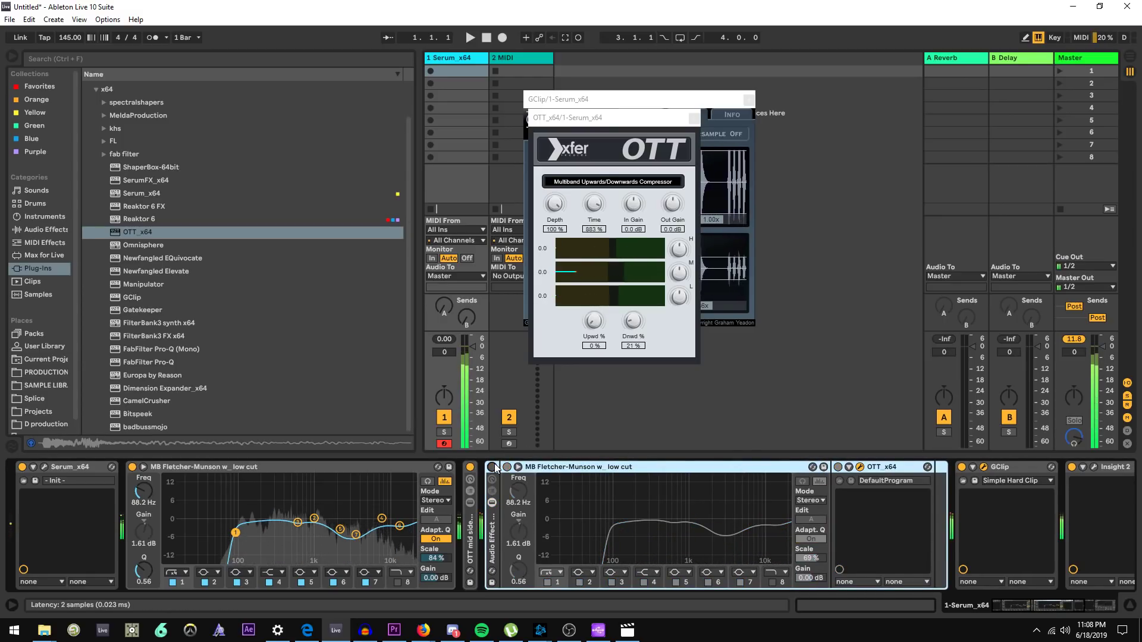
pyautogui.click(493, 468)
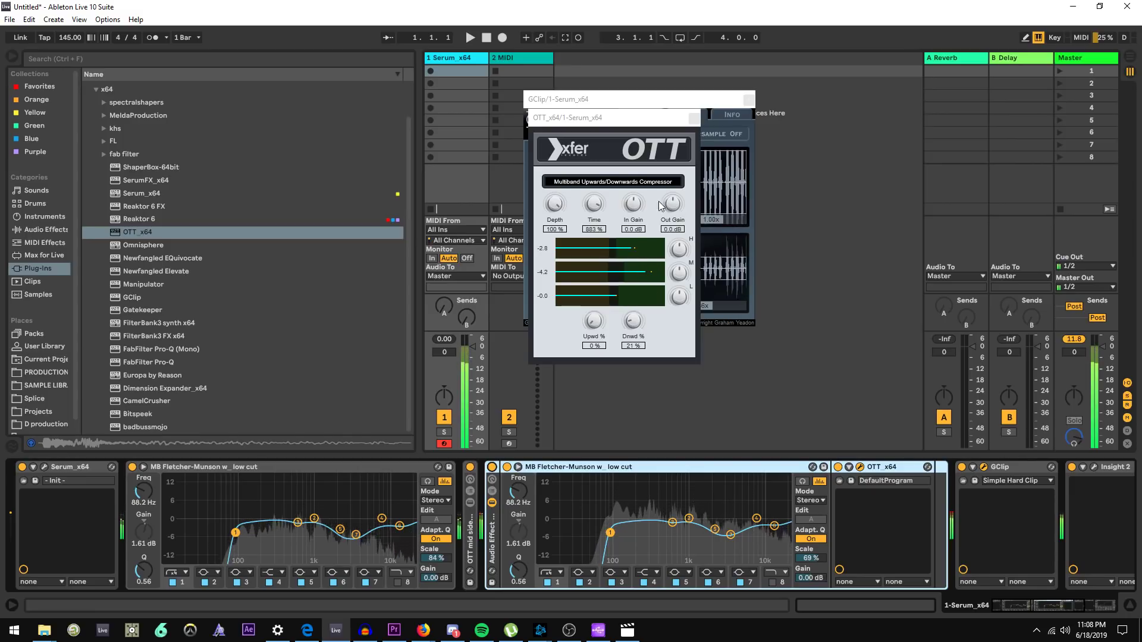
pyautogui.moveTo(672, 204); pyautogui.dragTo(672, 214)
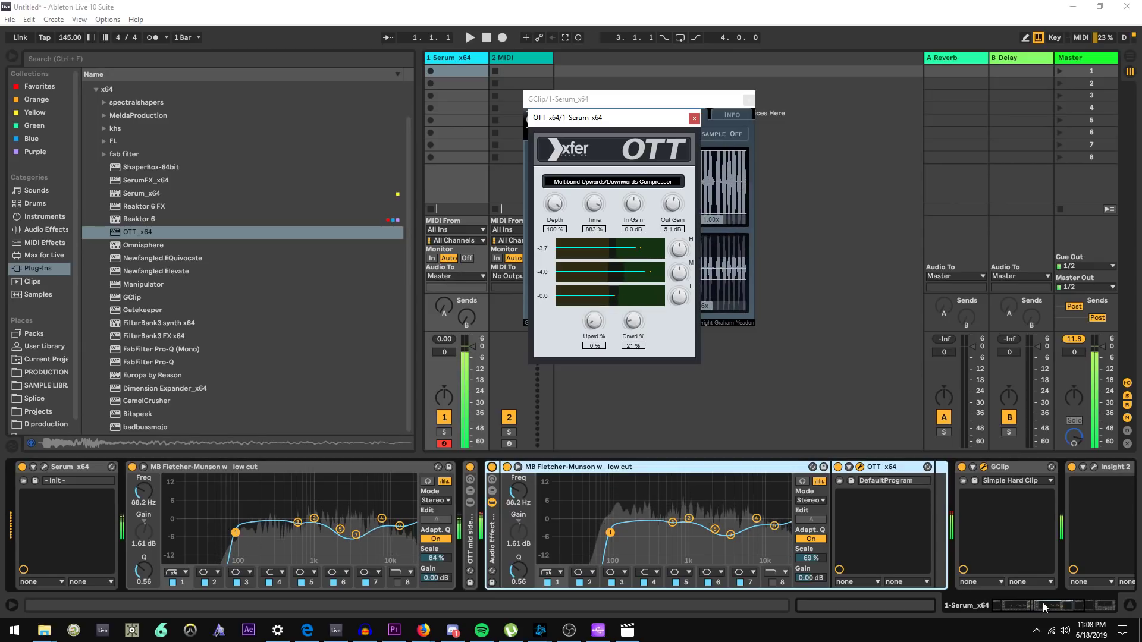
# Inspect the contents of the OTT mid side rack and the new Audio Effect Rack in the device chain
pyautogui.moveTo(1043, 602)
pyautogui.mouseDown()
pyautogui.moveTo(1062, 602)
pyautogui.moveTo(1052, 602)
pyautogui.mouseUp()
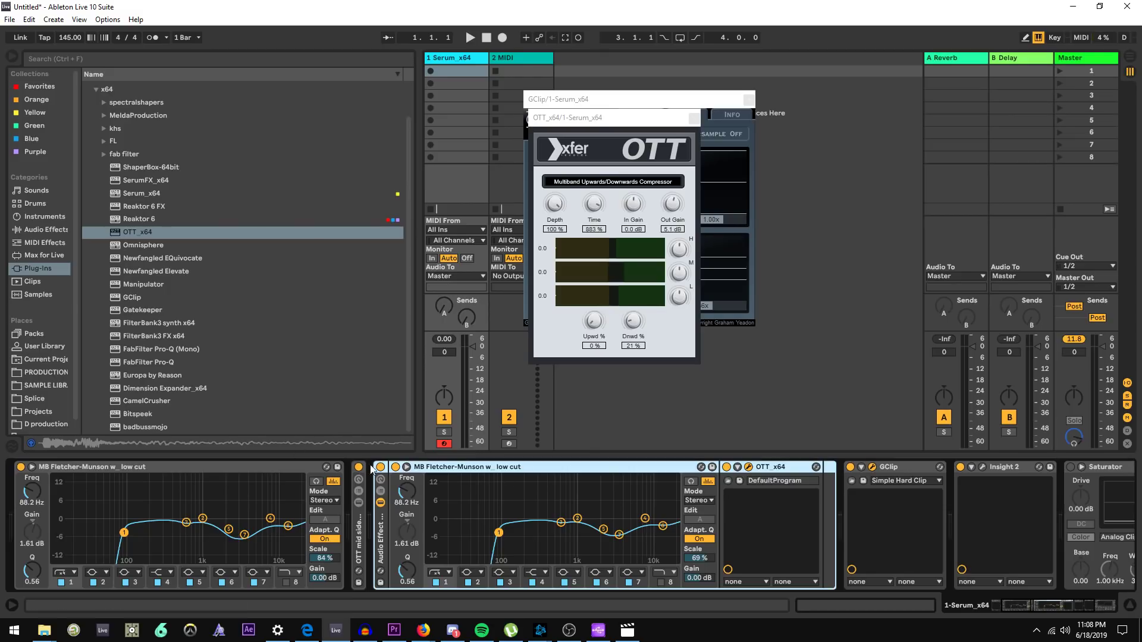
pyautogui.click(53, 469)
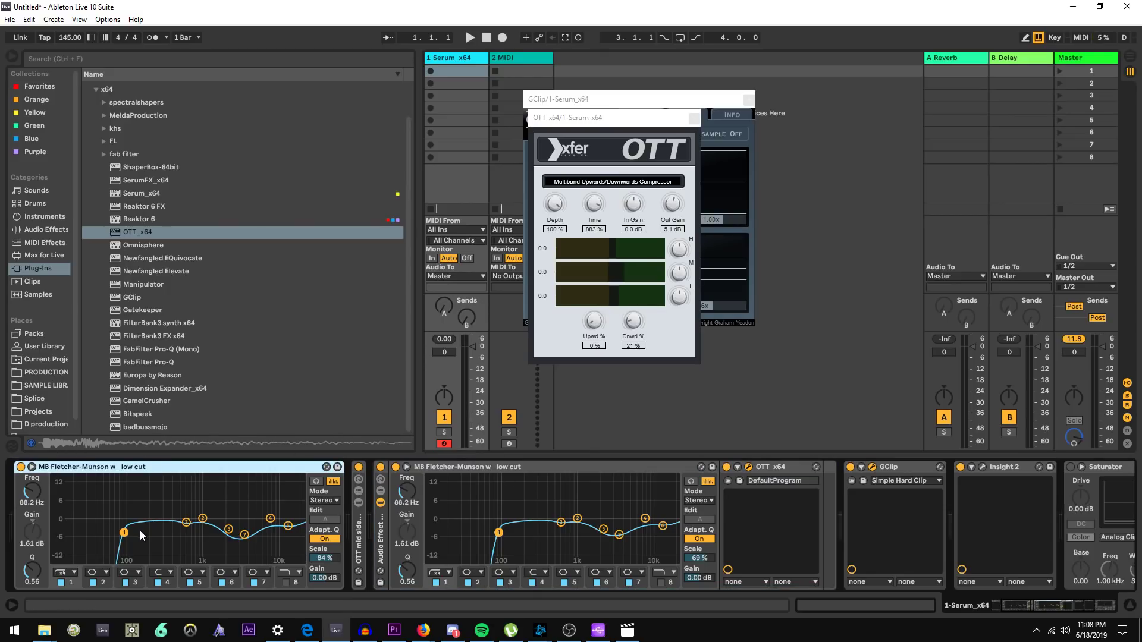
pyautogui.doubleClick(358, 535)
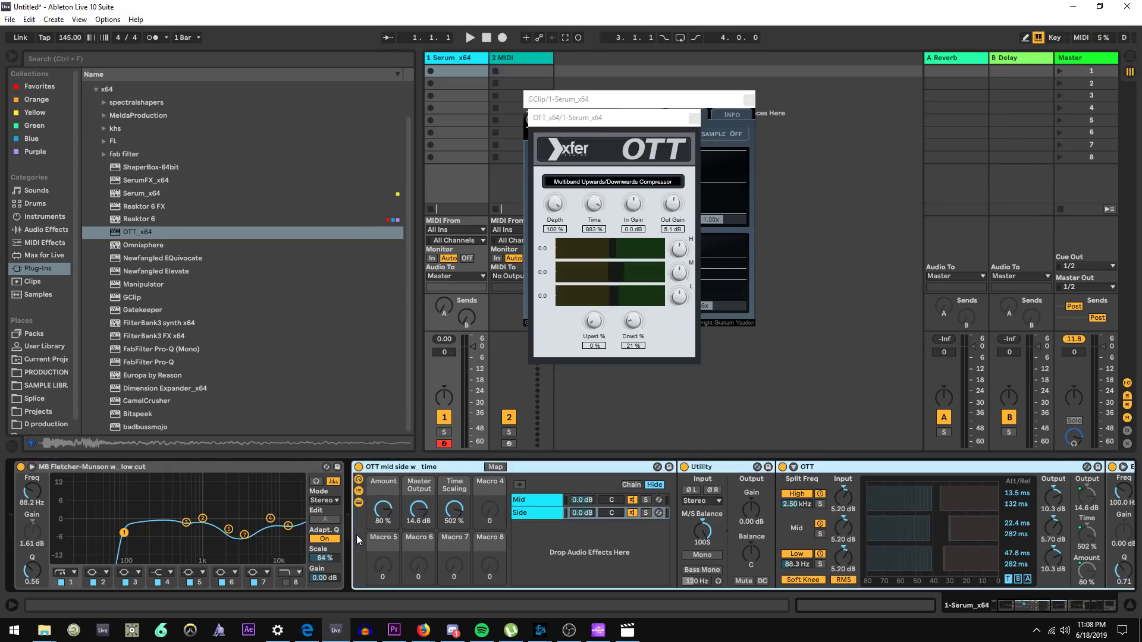
pyautogui.doubleClick(392, 468)
pyautogui.click(497, 487)
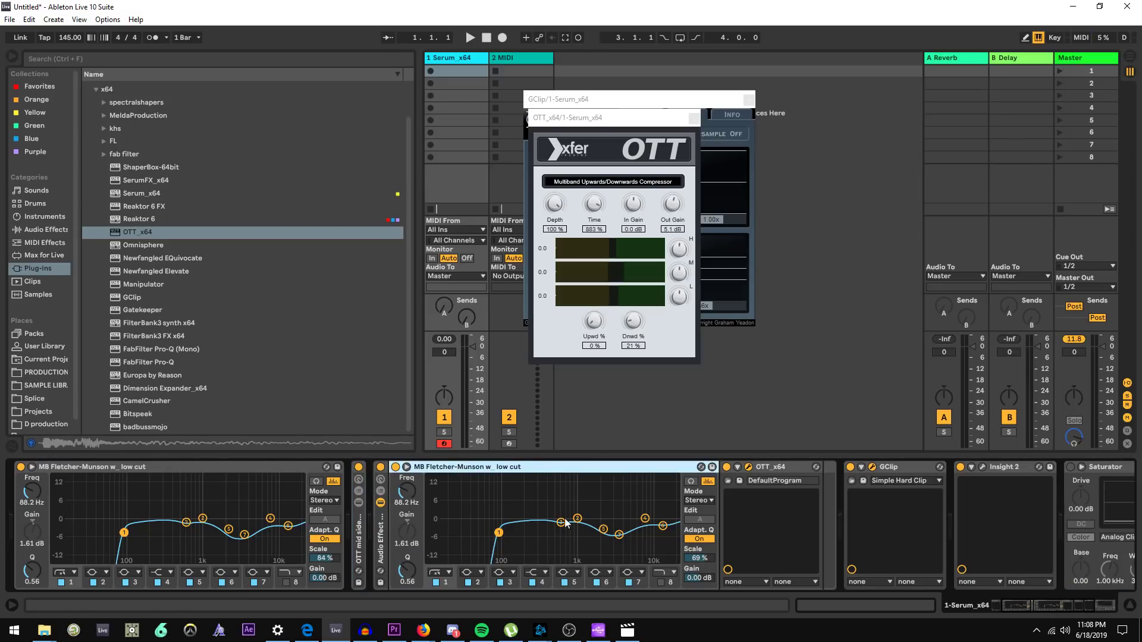
pyautogui.click(751, 469)
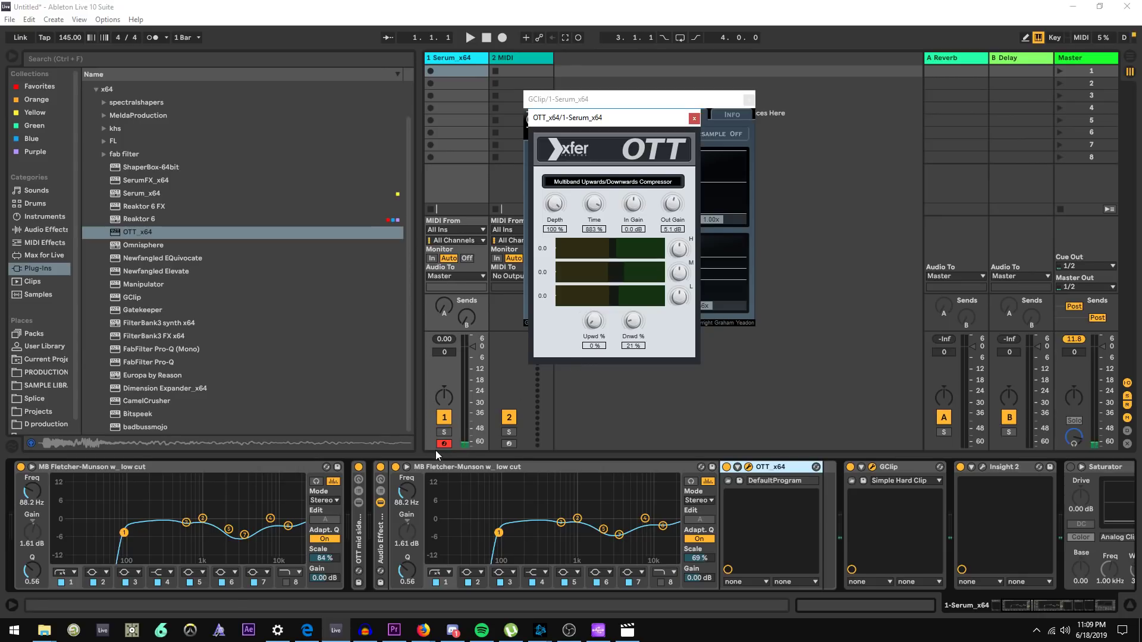
pyautogui.press('a')
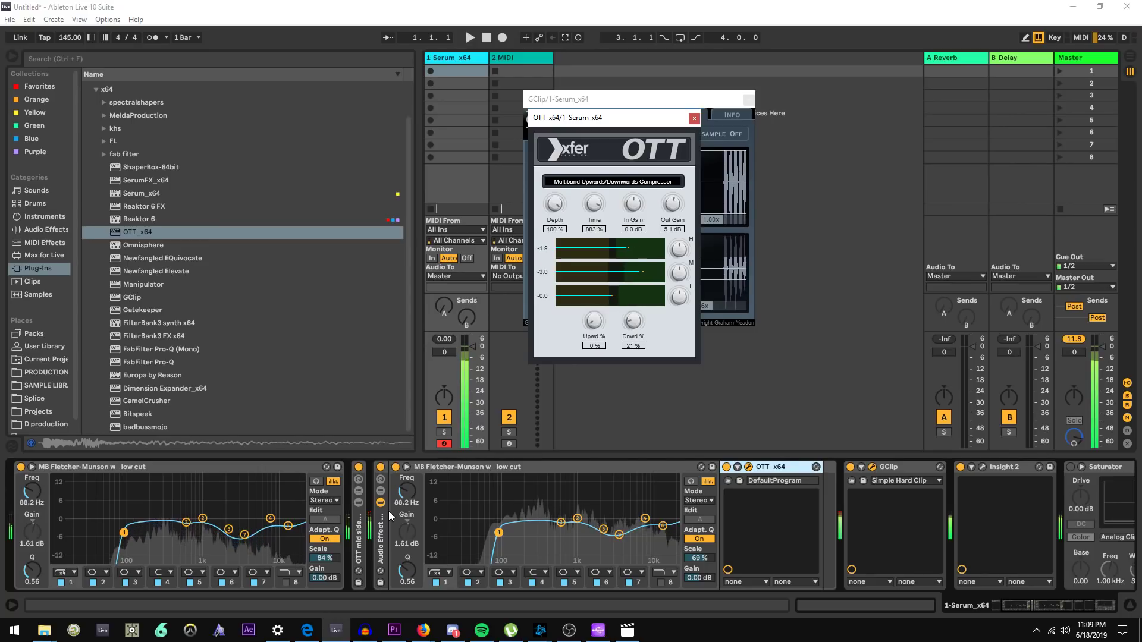
# Collapse the new Audio Effect Rack, compare it toggled on and off, and reset the master peak meter
pyautogui.click(382, 542)
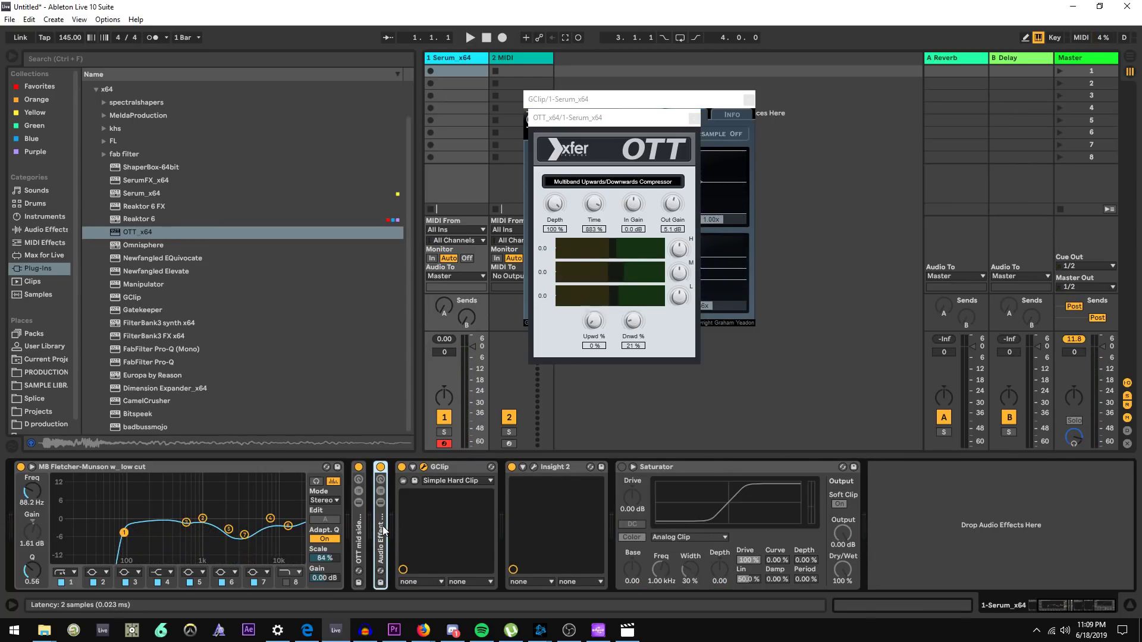
pyautogui.click(381, 503)
pyautogui.click(380, 503)
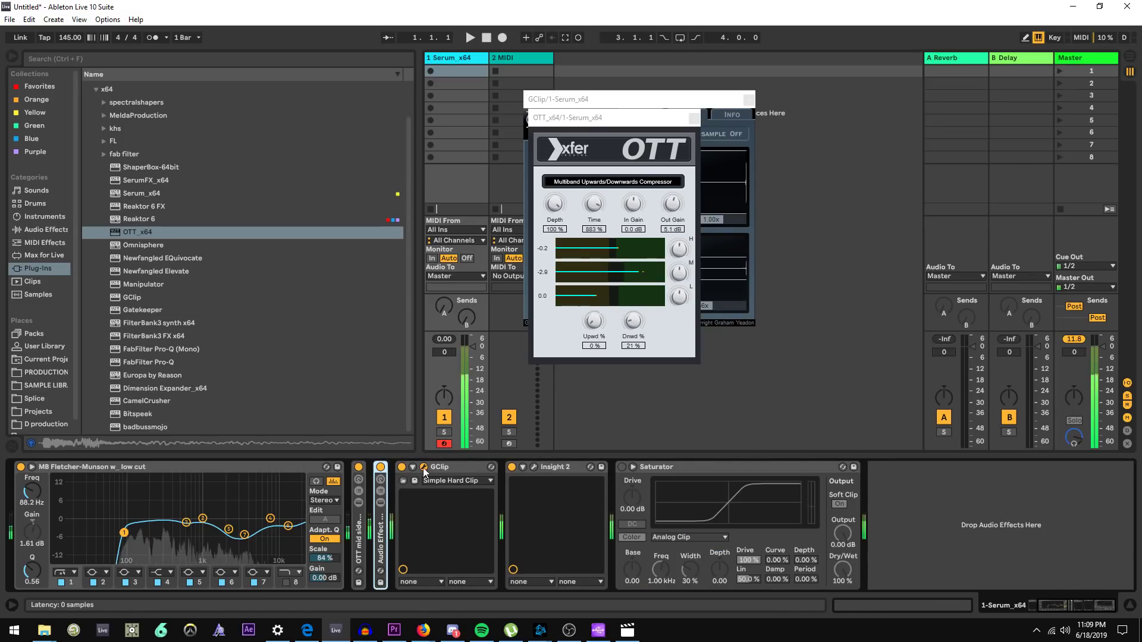
pyautogui.click(1074, 340)
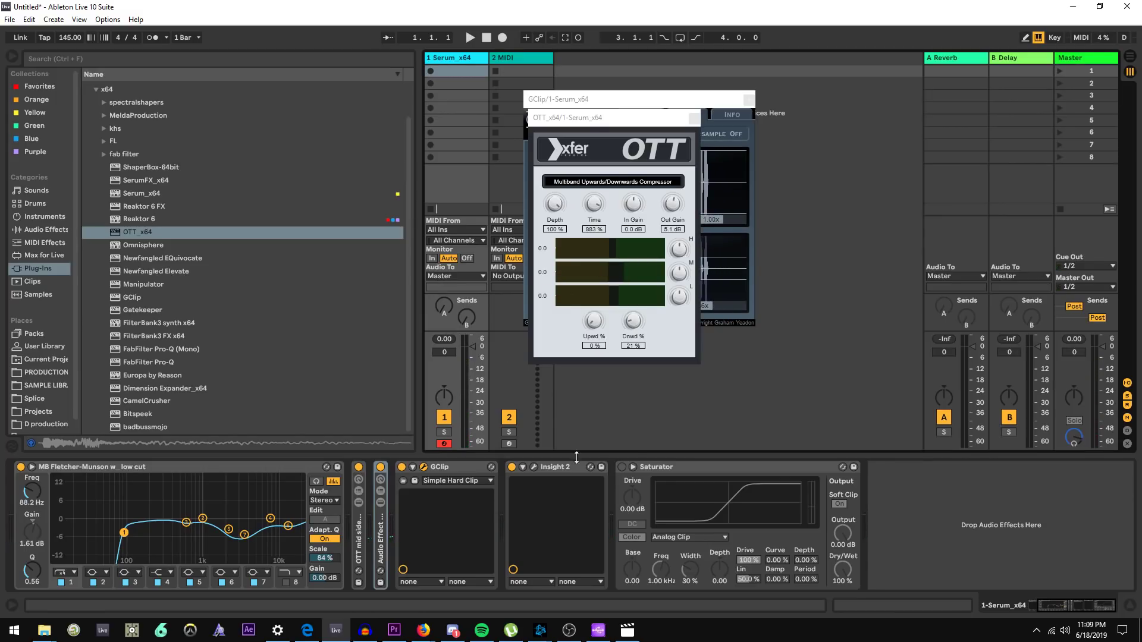
# Open the Insight 2 window, close its layouts browser, and watch the sound field while playing
pyautogui.click(534, 466)
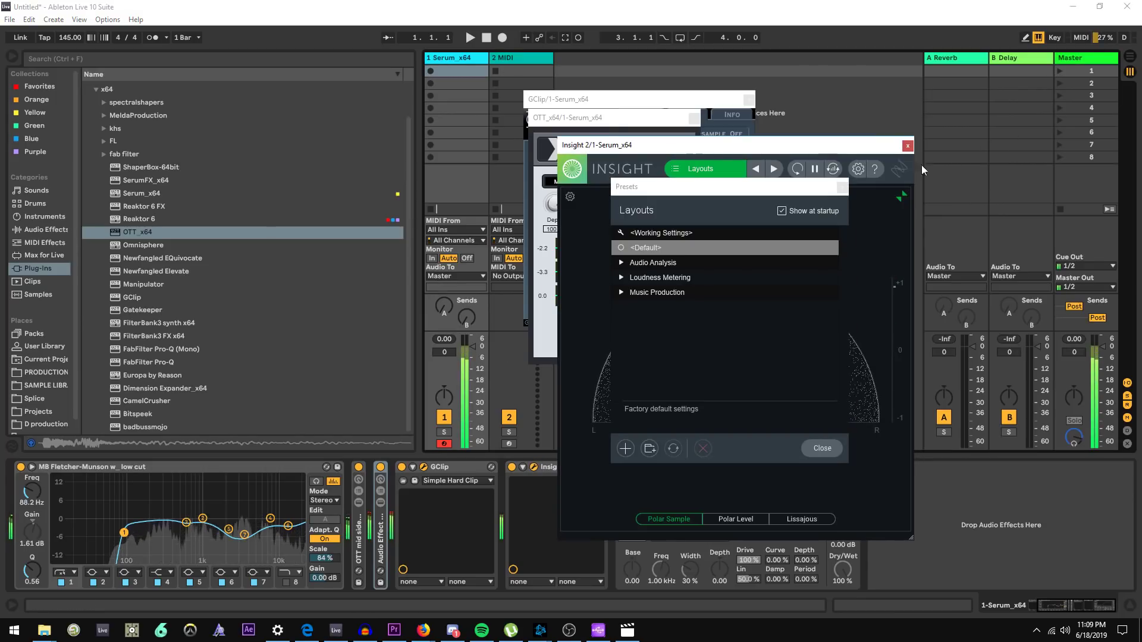
pyautogui.click(850, 188)
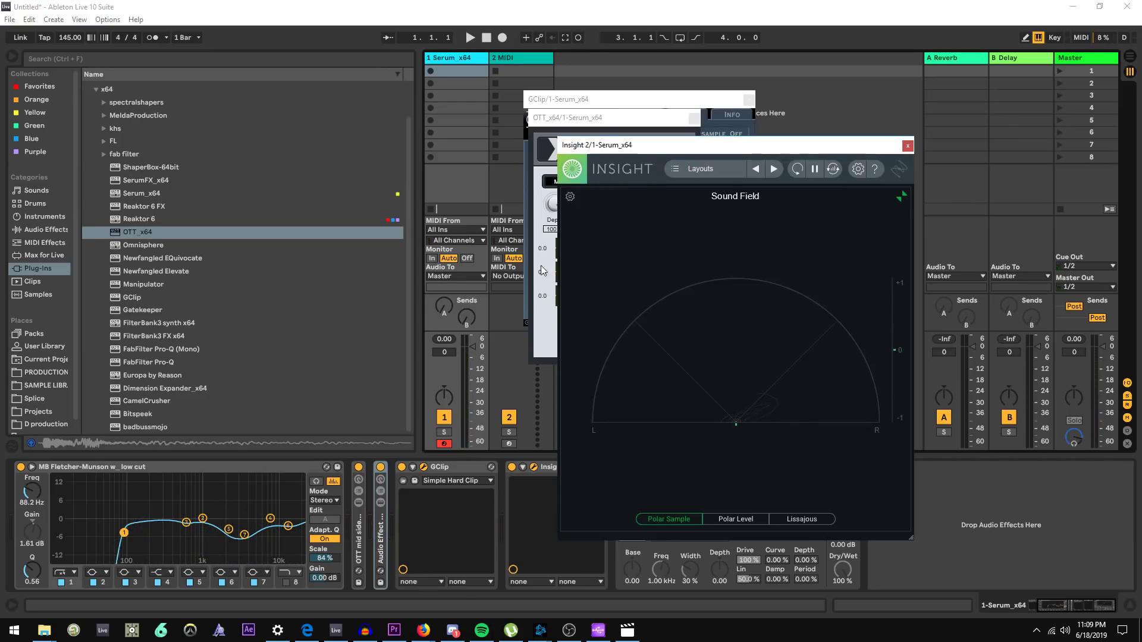
pyautogui.click(631, 99)
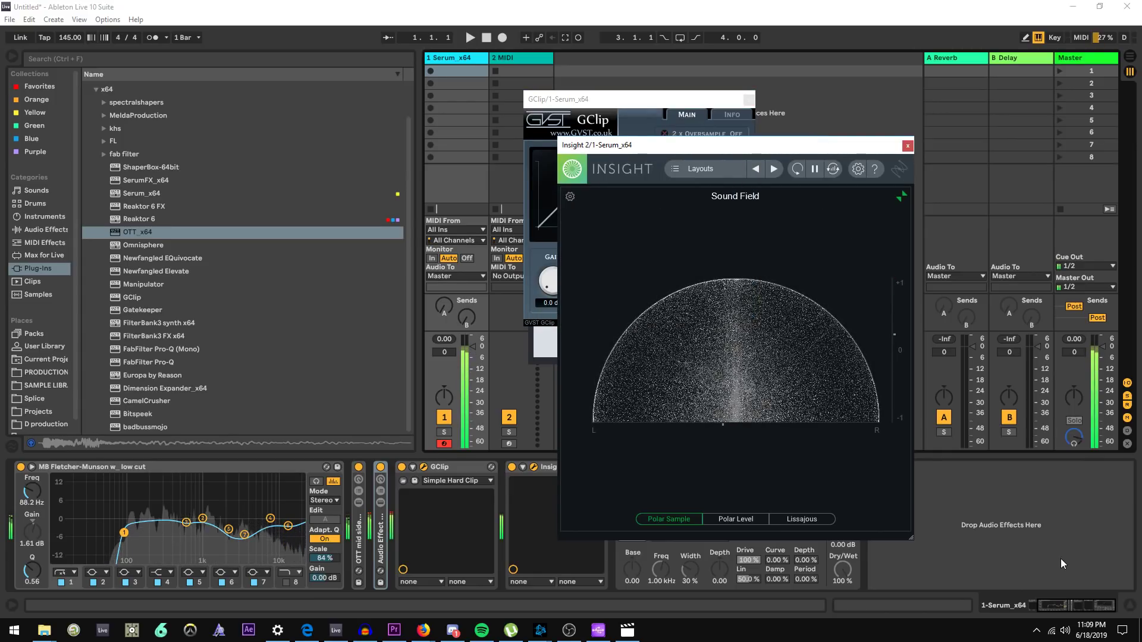
pyautogui.click(1095, 606)
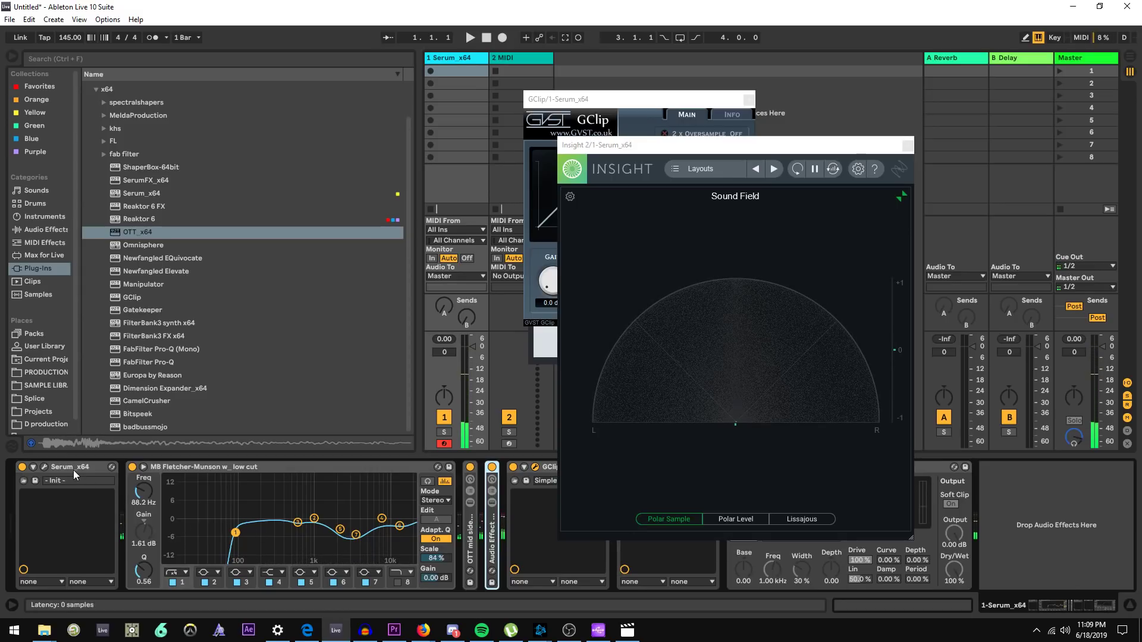
pyautogui.click(46, 467)
pyautogui.hotkey('alt', 'Tab')
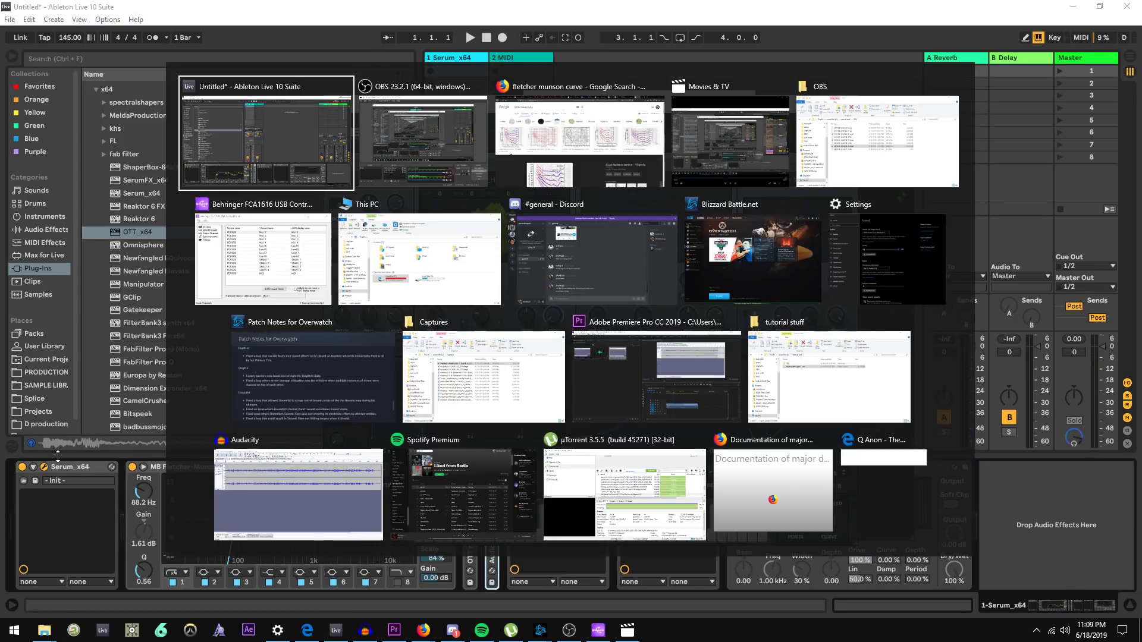
pyautogui.hotkey('alt', 'Tab')
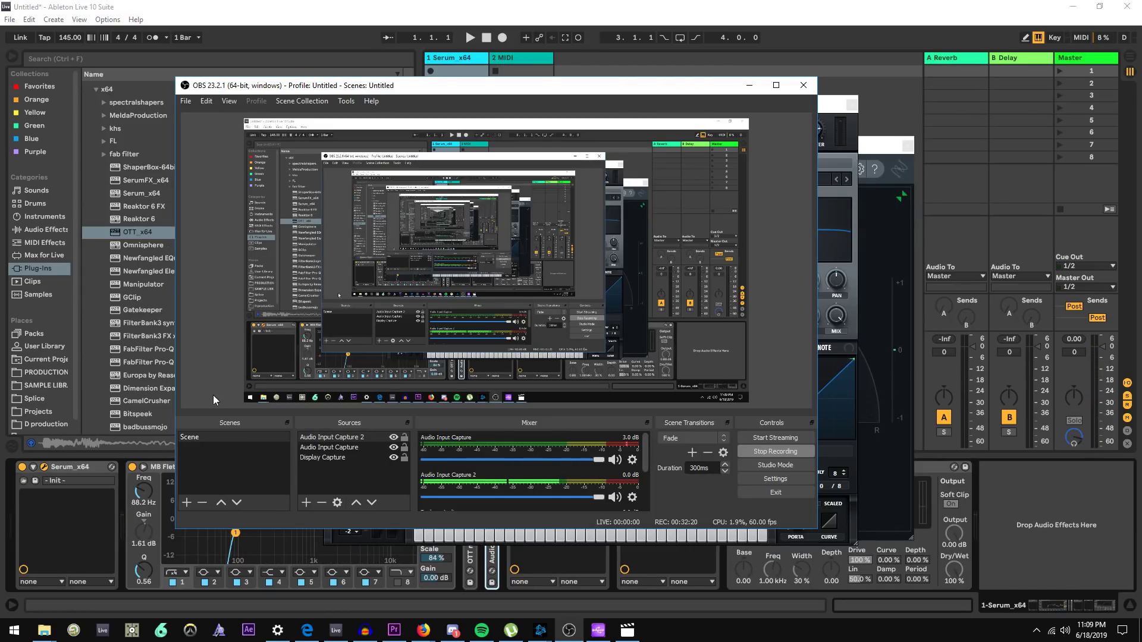